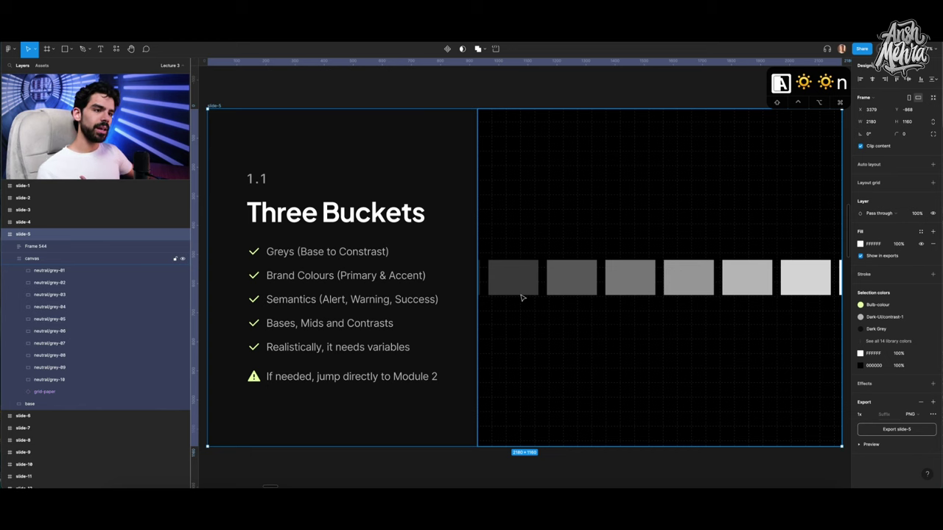
pyautogui.click(538, 294)
pyautogui.click(859, 49)
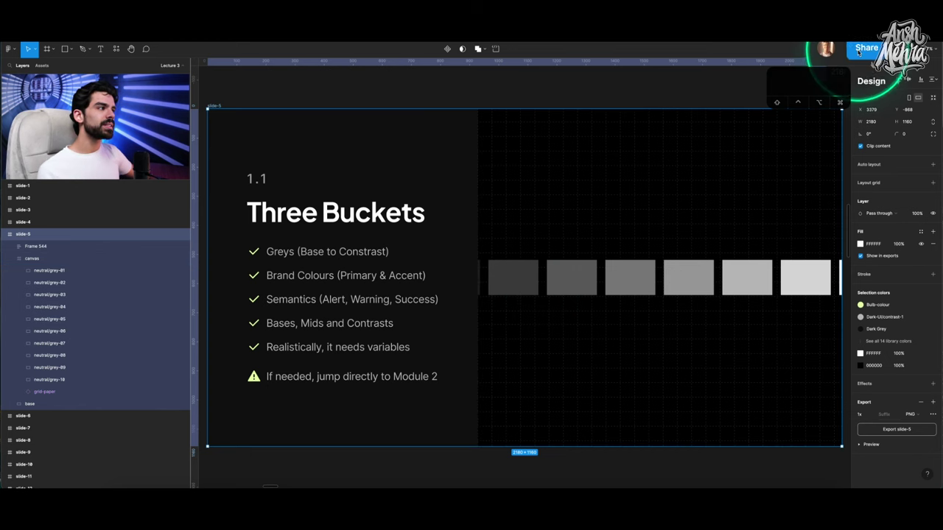
pyautogui.click(158, 159)
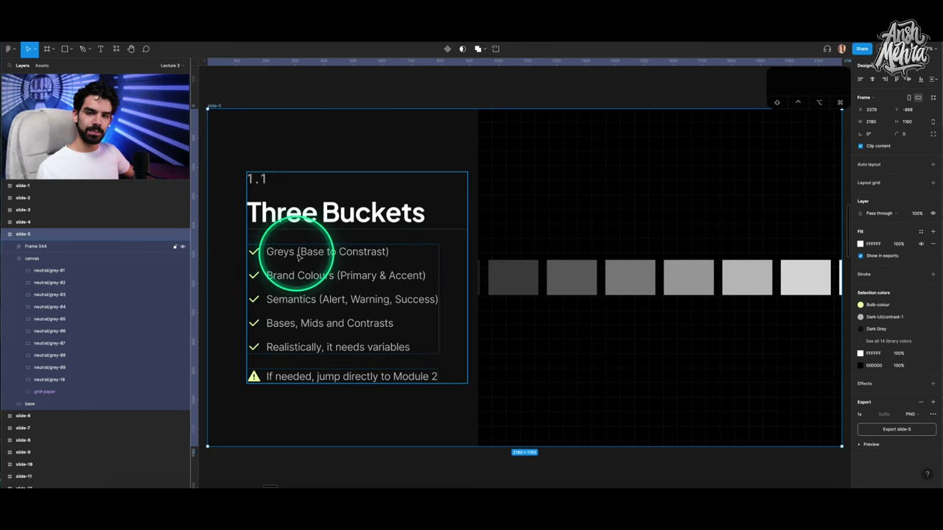
# Duplicate the ten grey swatches, neutral/grey-01 to neutral/grey-10, from slide-5 onto the empty canvas below the slide.
pyautogui.click(531, 277)
pyautogui.scroll(-3, 527, 279)
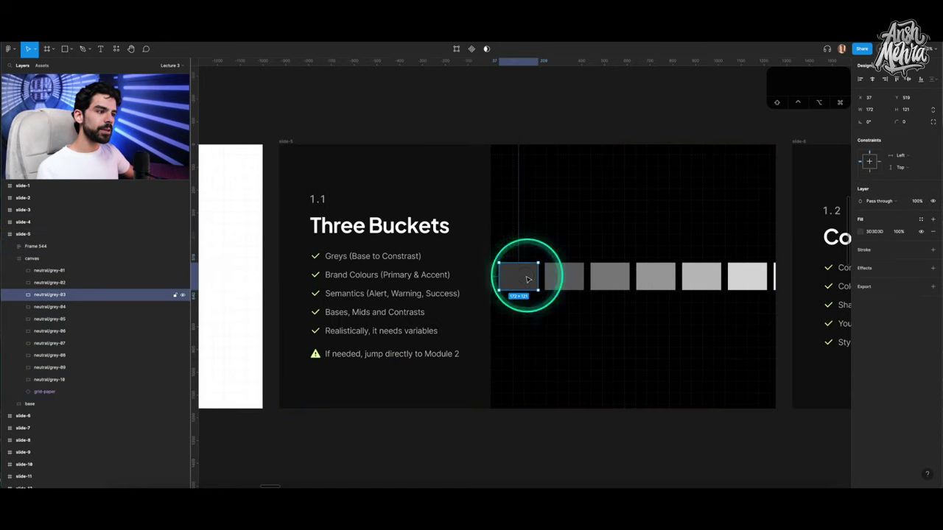
pyautogui.click(103, 271)
pyautogui.keyDown('shift'); pyautogui.click(78, 379); pyautogui.keyUp('shift')
pyautogui.scroll(-3, 503, 229)
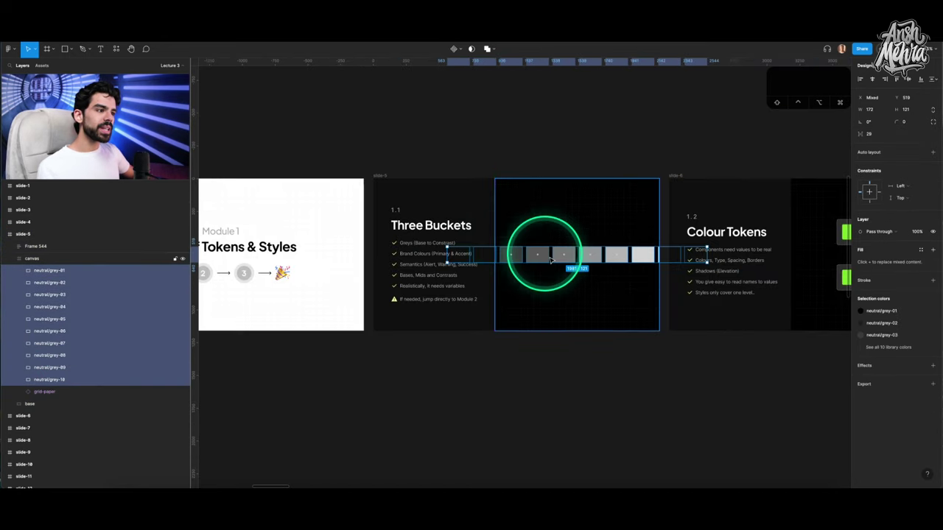
pyautogui.moveTo(503, 257); pyautogui.dragTo(466, 399)
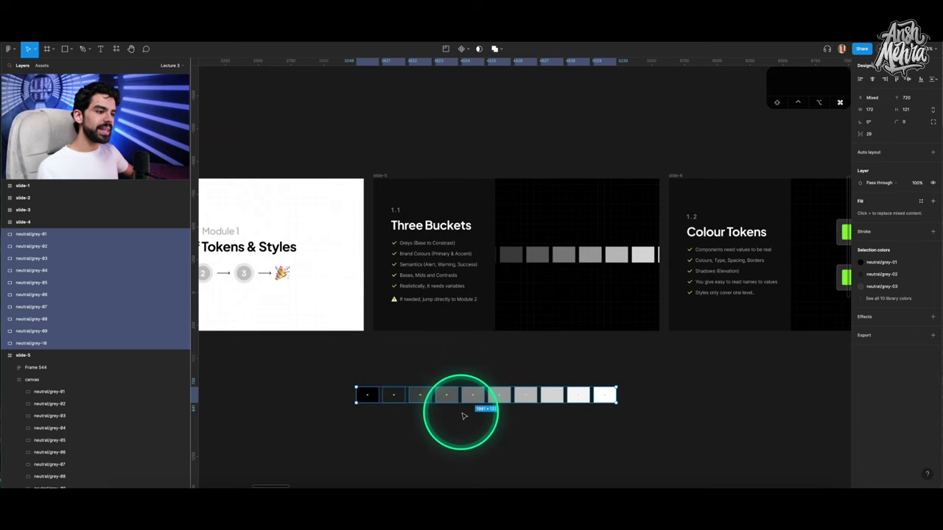
# Draw a white frame of about 2350 × 514 around the duplicated row of grey swatches.
pyautogui.scroll(3, 462, 415)
pyautogui.press('f')
pyautogui.moveTo(267, 303)
pyautogui.mouseDown()
pyautogui.moveTo(629, 391)
pyautogui.moveTo(759, 410)
pyautogui.mouseUp()
# Inspect the fill colours of the neutral/grey-01 and neutral/grey-09 swatches in the new frame.
pyautogui.click(301, 346)
pyautogui.scroll(3, 305, 333)
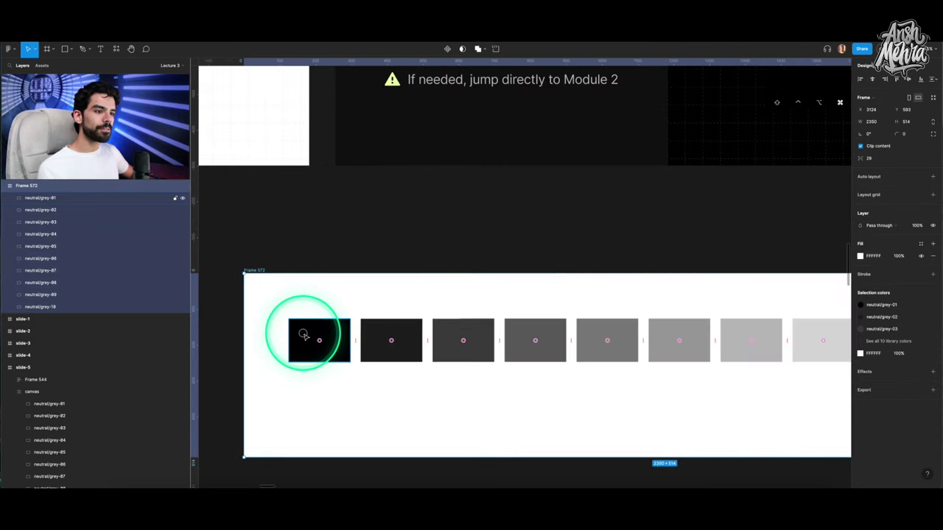
pyautogui.scroll(-3, 305, 333)
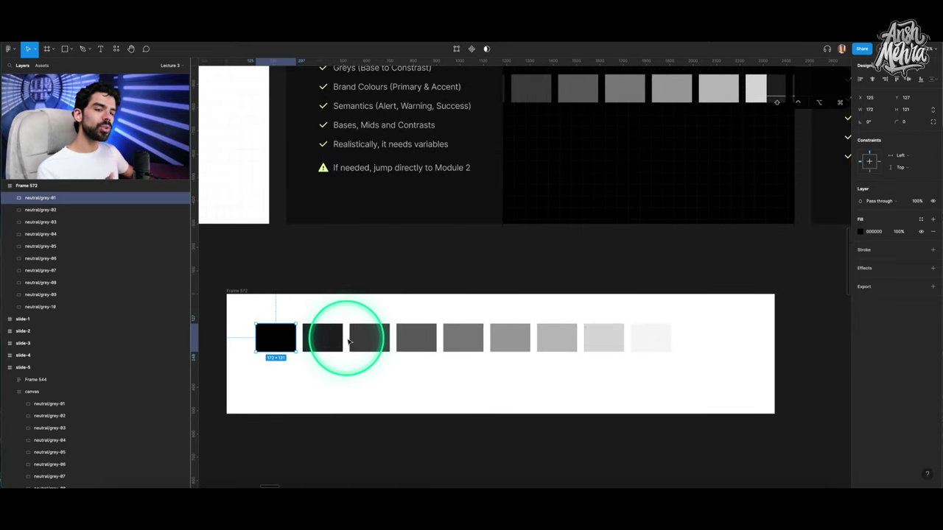
pyautogui.click(662, 343)
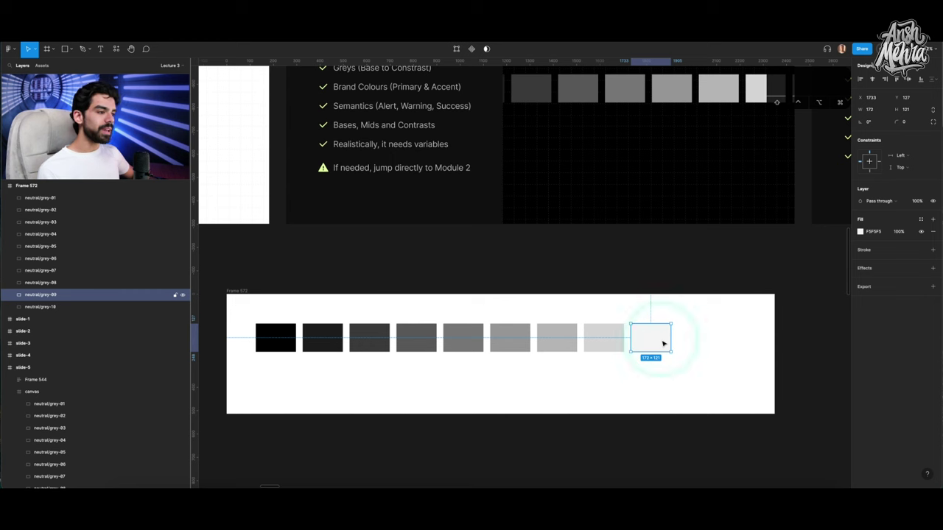
pyautogui.click(667, 361)
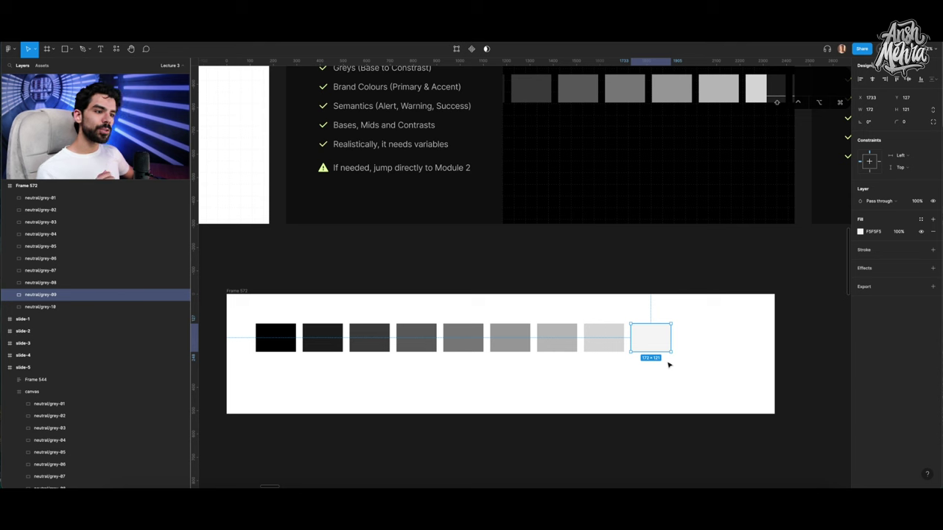
pyautogui.click(668, 364)
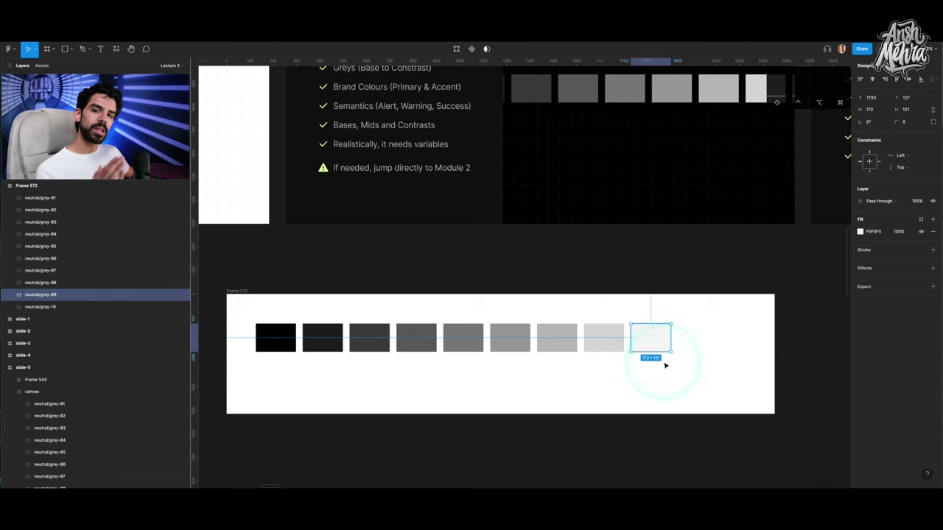
pyautogui.click(666, 363)
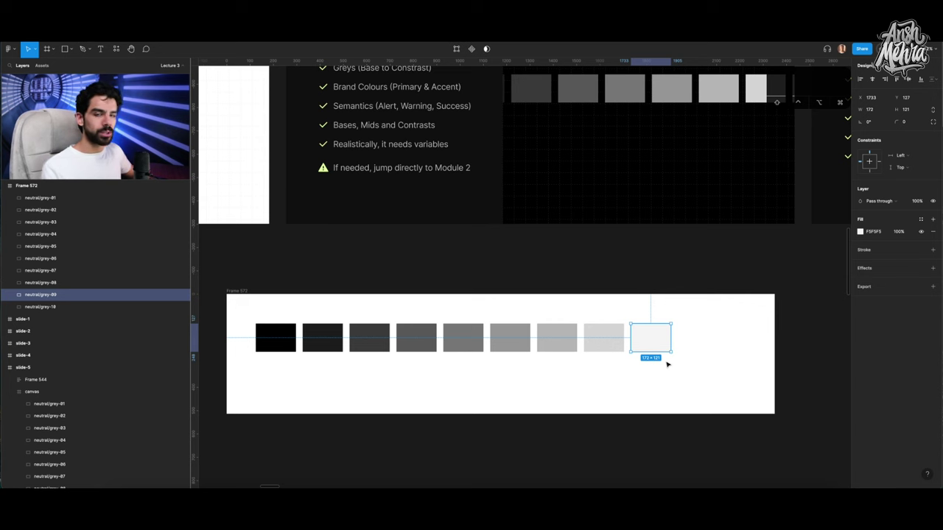
# Switch to the browser, open the Mobbin website, and open the Luma app from the iOS app list.
pyautogui.click(462, 279)
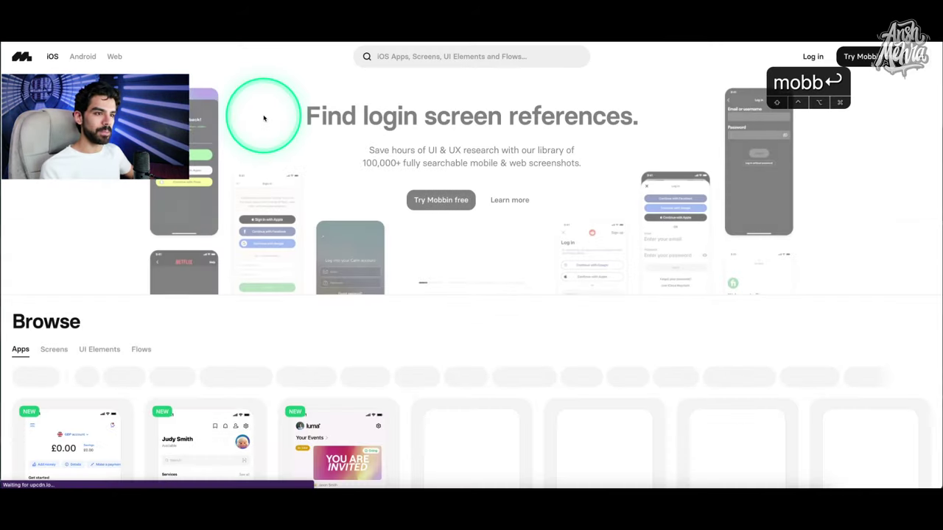
pyautogui.scroll(-3, 262, 117)
pyautogui.scroll(-3, 264, 118)
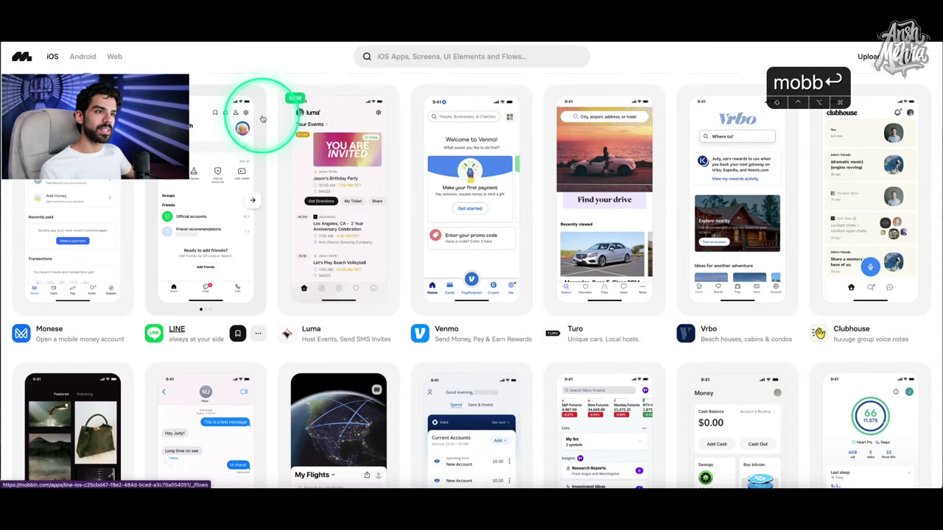
pyautogui.click(346, 203)
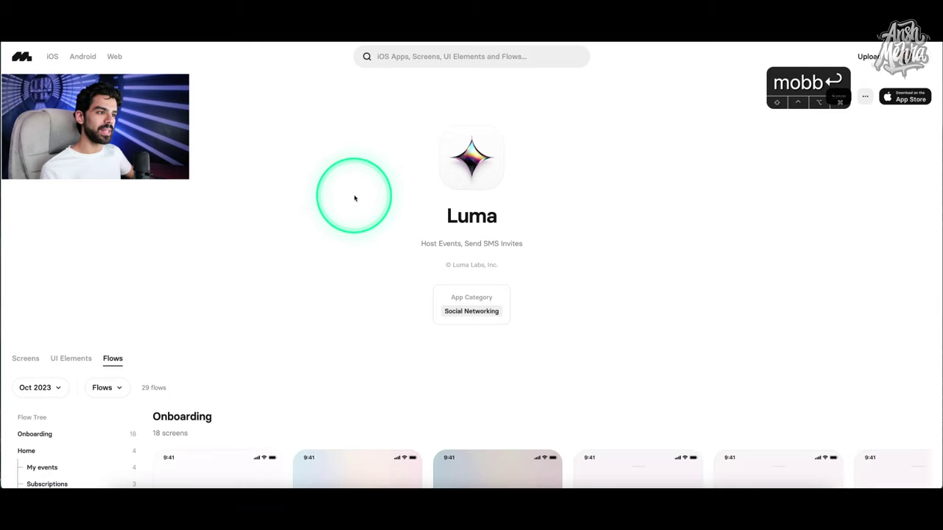
# Examine the colours used in the screens of Luma's Home flow, enlarging the flow for a closer look.
pyautogui.scroll(-10, 354, 197)
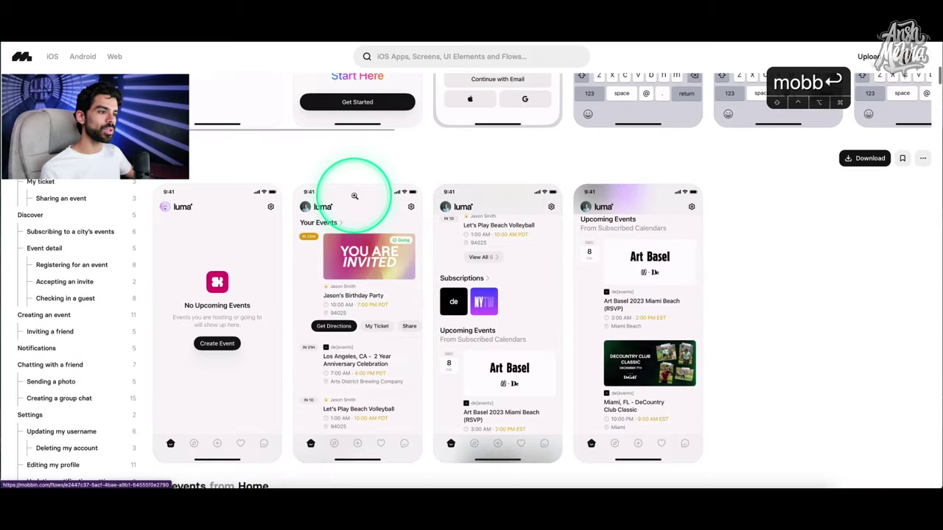
pyautogui.click(364, 194)
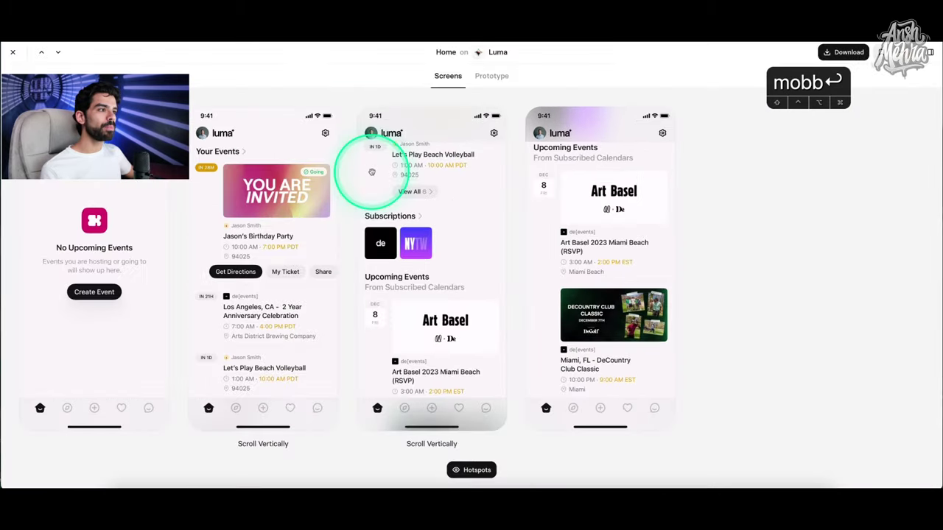
pyautogui.click(279, 197)
pyautogui.click(393, 190)
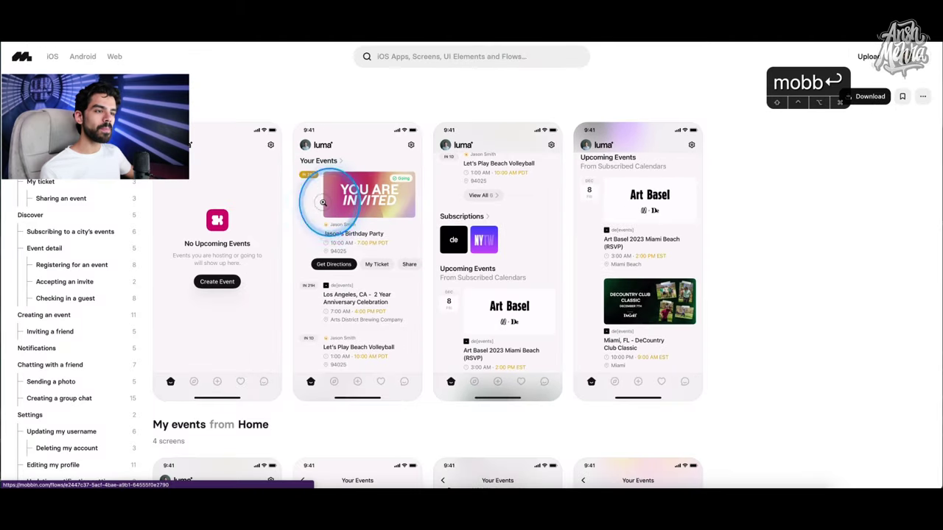
pyautogui.click(283, 192)
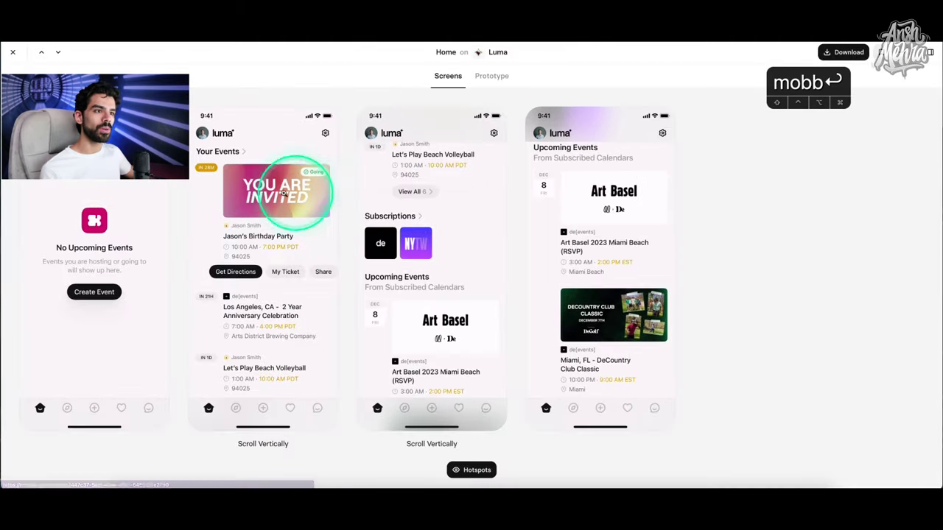
pyautogui.click(218, 272)
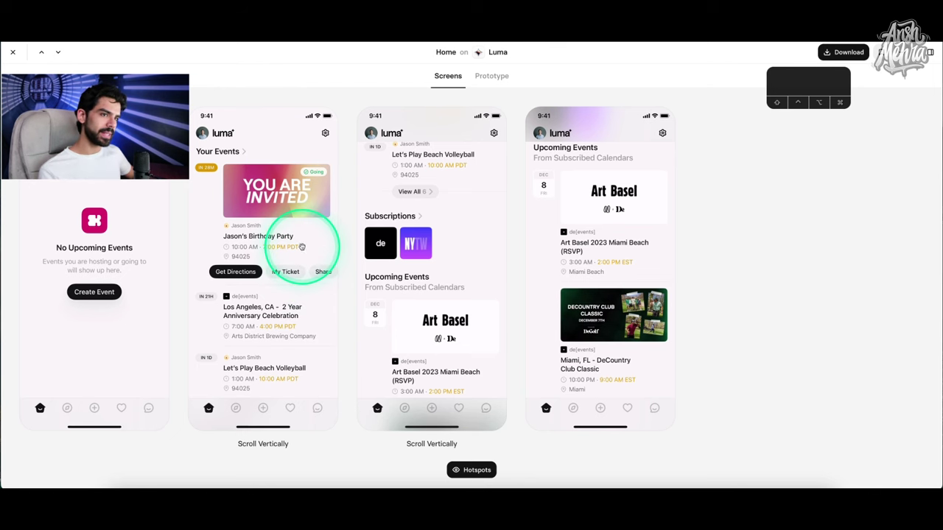
pyautogui.press('Escape')
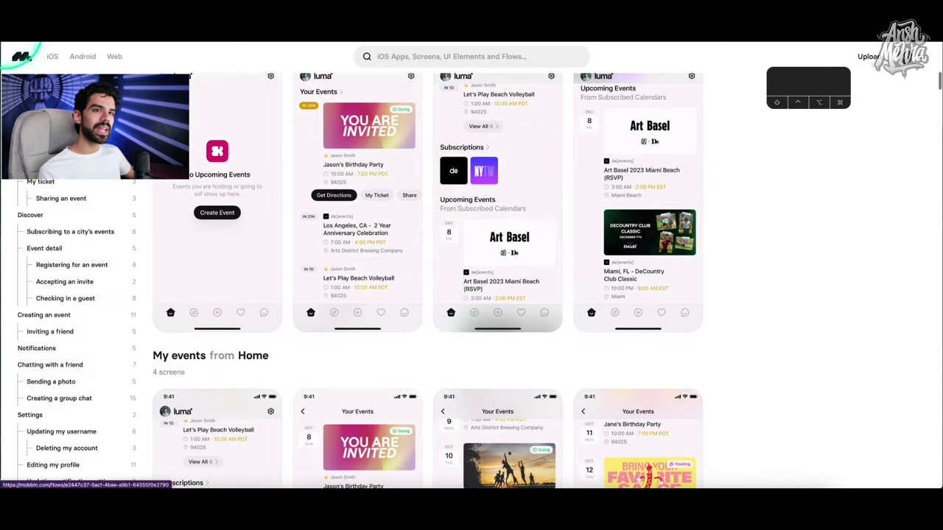
# Return to the iOS app list and open the Tesla app further down.
pyautogui.click(53, 58)
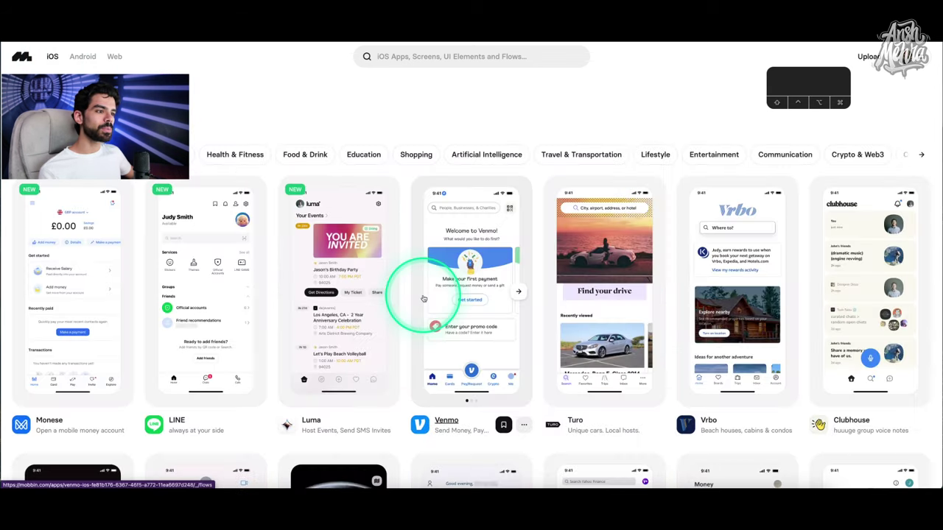
pyautogui.scroll(-5, 424, 299)
pyautogui.scroll(-10, 423, 299)
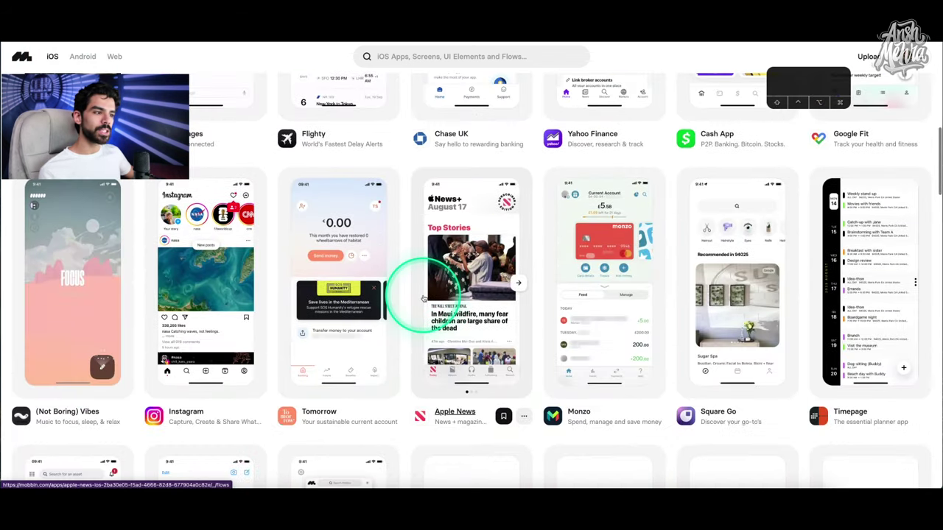
pyautogui.scroll(-10, 423, 298)
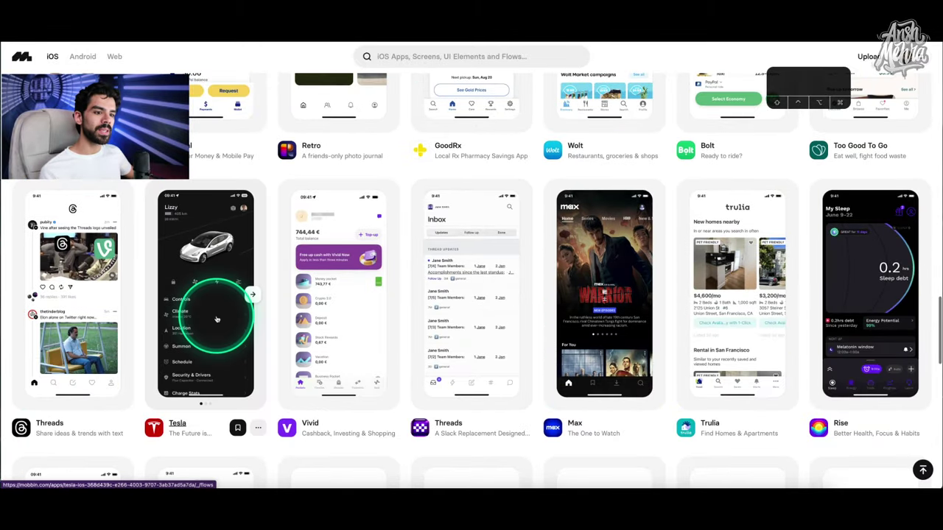
pyautogui.click(206, 294)
# Examine the dark interface colours in Tesla's software update, Home and Home (charging) flows.
pyautogui.scroll(-10, 479, 300)
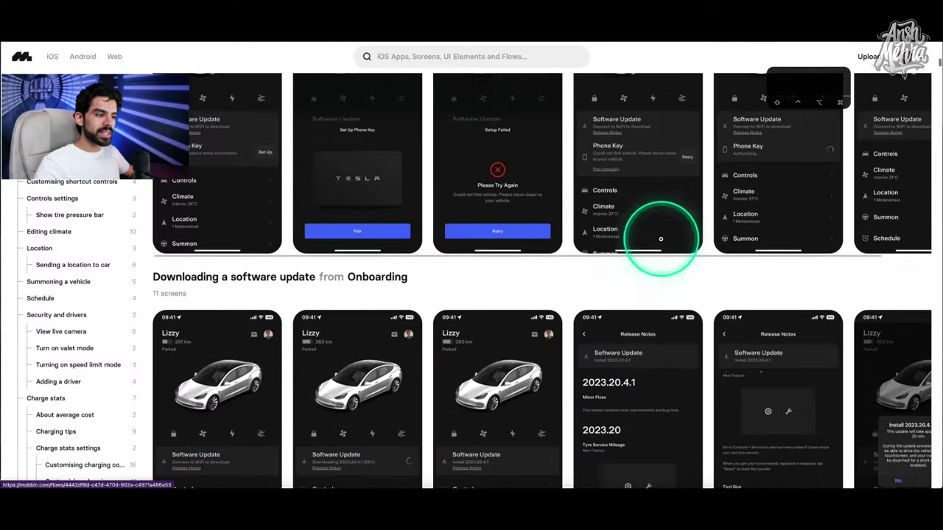
pyautogui.scroll(-5, 663, 234)
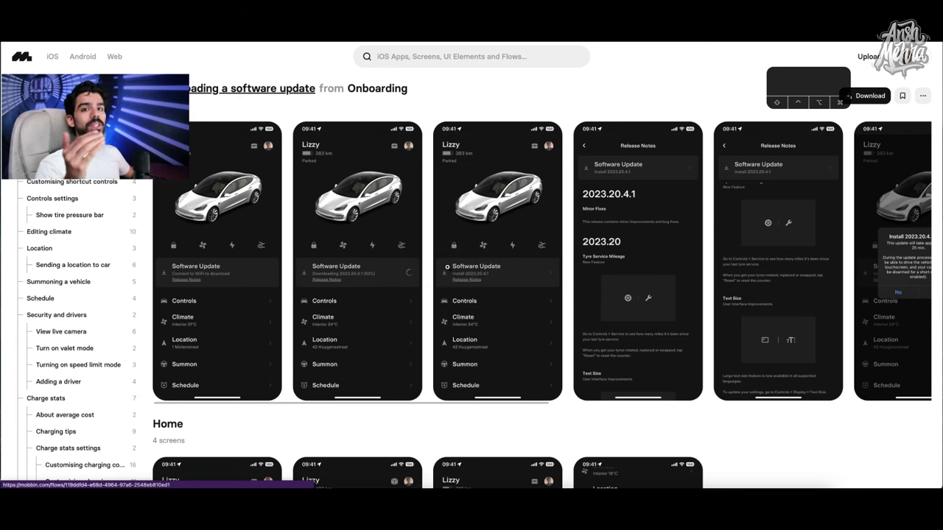
pyautogui.scroll(-4, 449, 265)
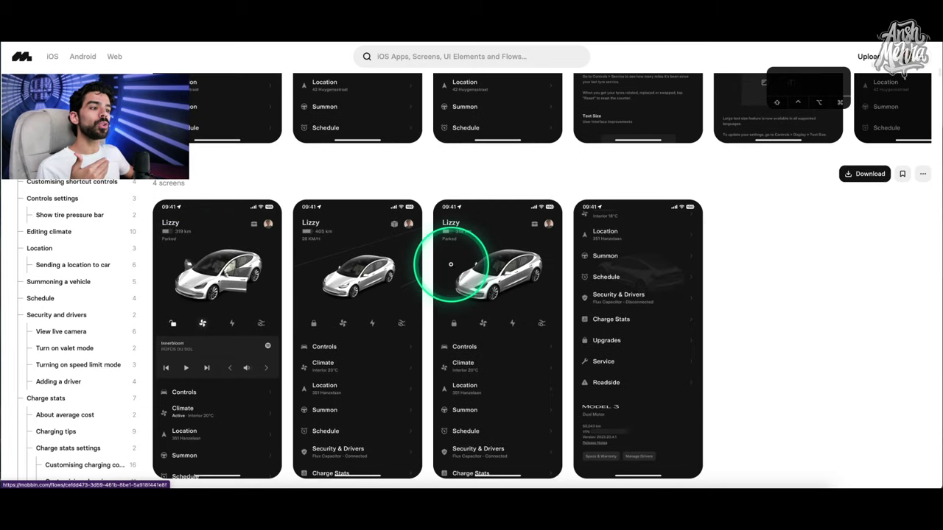
pyautogui.scroll(-2, 450, 264)
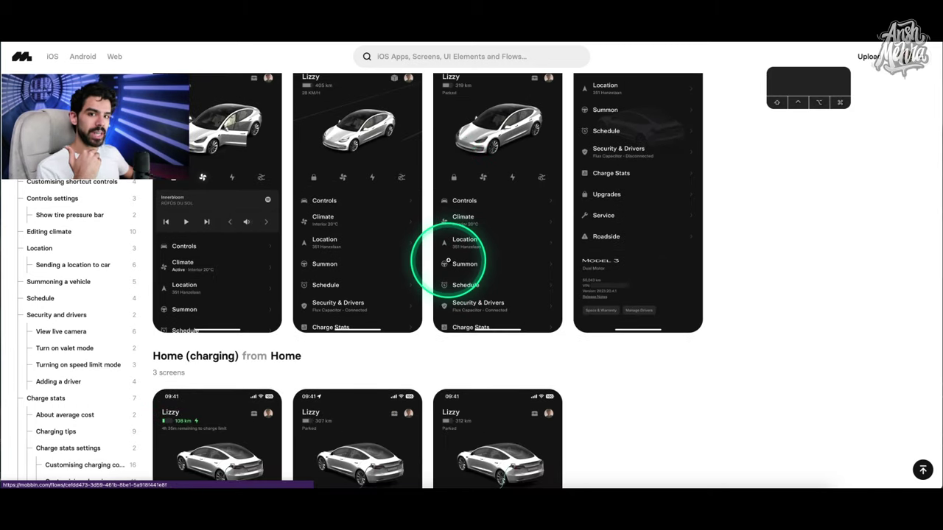
pyautogui.scroll(-2, 448, 260)
pyautogui.scroll(-1, 448, 260)
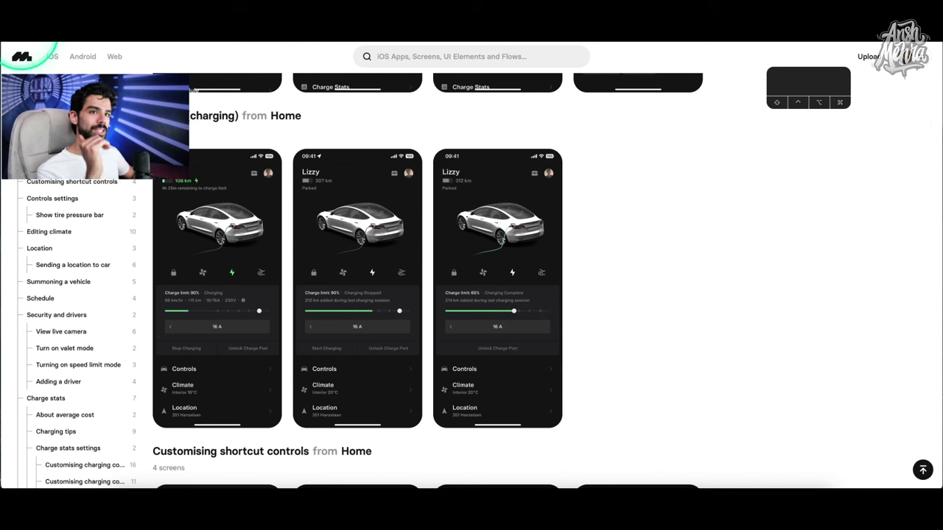
# Go back to the iOS app list and open the GoodRx app.
pyautogui.hotkey('alt', 'Left')
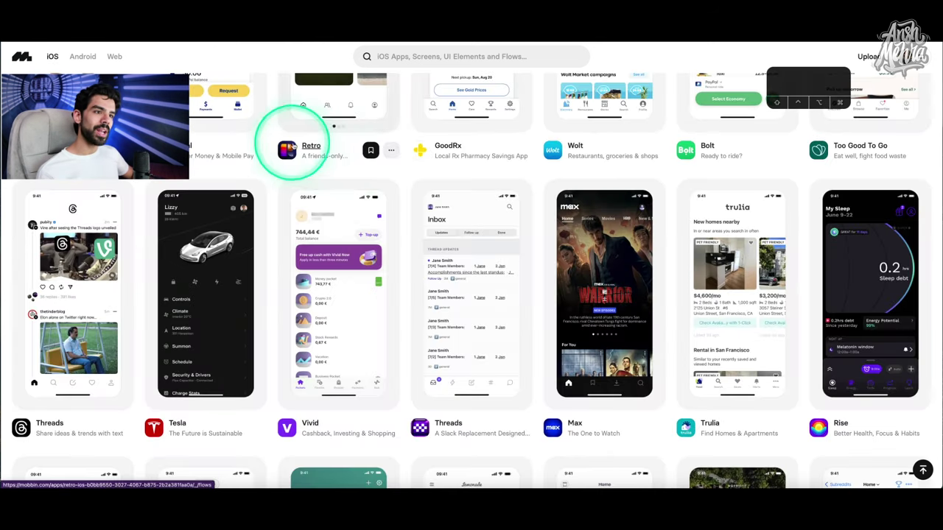
pyautogui.scroll(3, 392, 197)
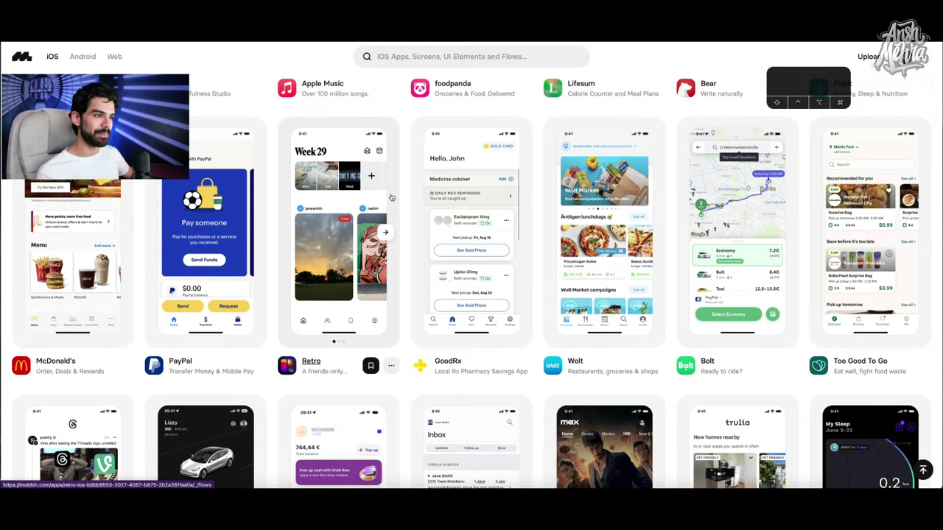
pyautogui.click(466, 197)
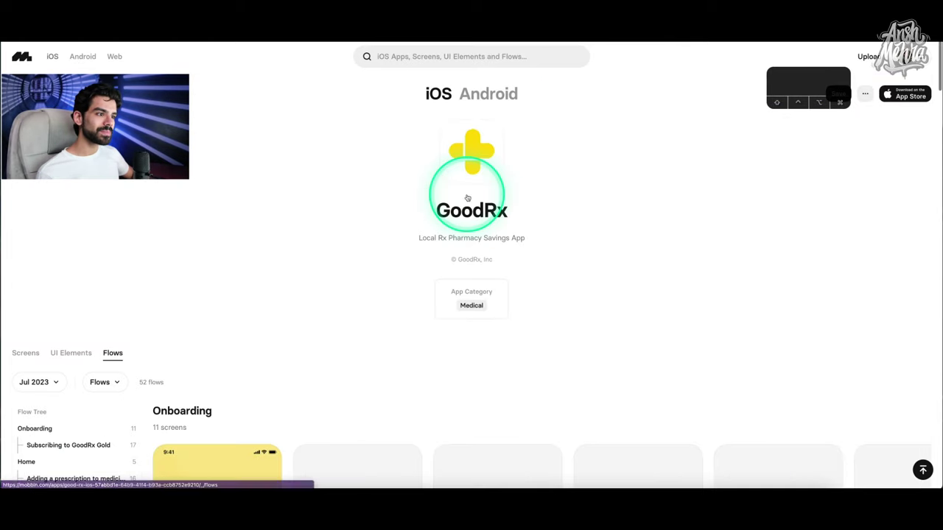
# Examine the colours in GoodRx's Gold plan subscription, Home and prescription-adding flows.
pyautogui.scroll(-4, 466, 198)
pyautogui.scroll(-5, 466, 197)
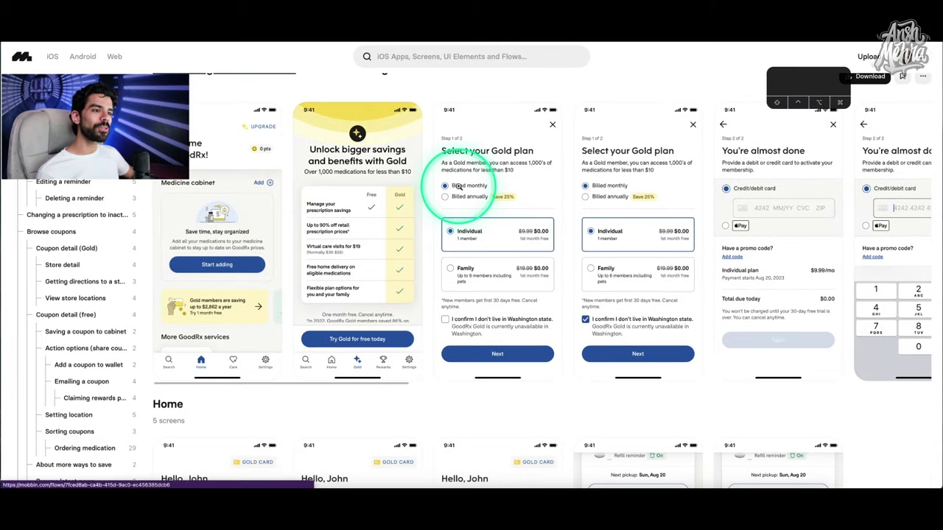
pyautogui.scroll(-5, 458, 187)
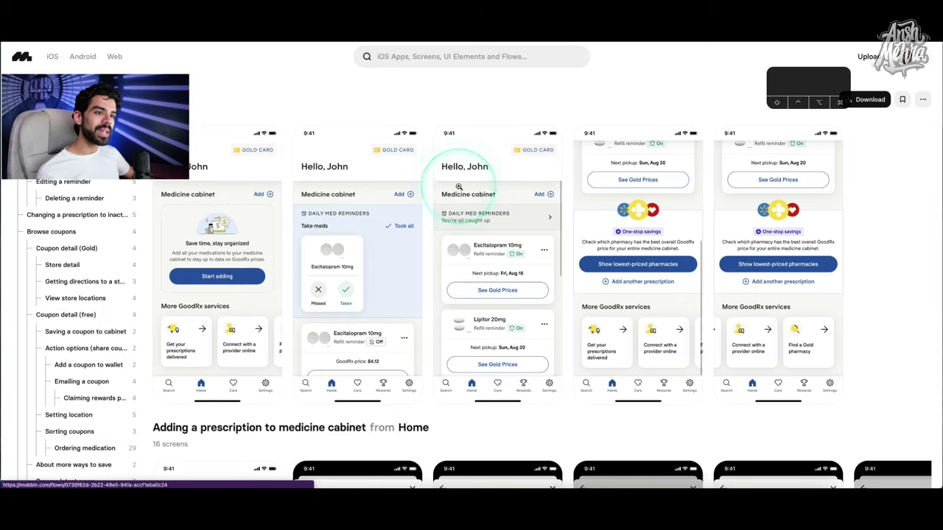
pyautogui.scroll(-1, 459, 186)
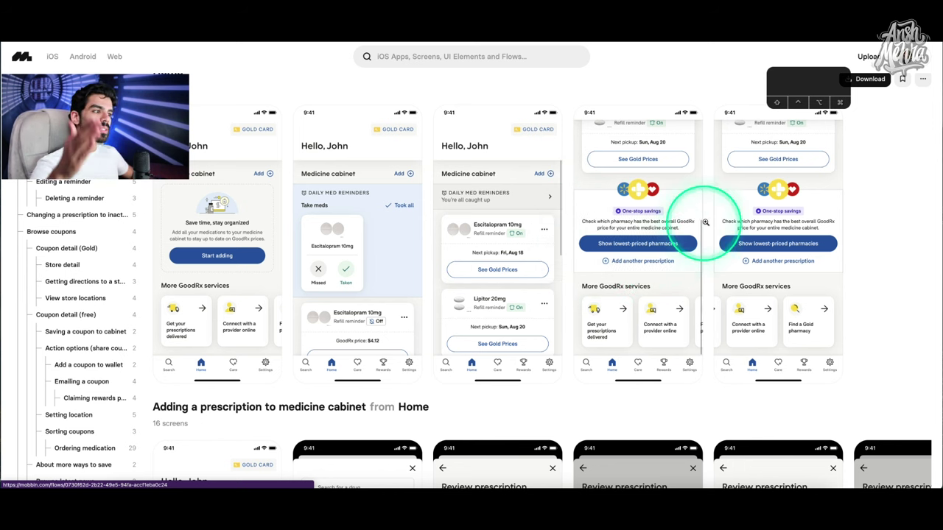
pyautogui.scroll(-10, 703, 221)
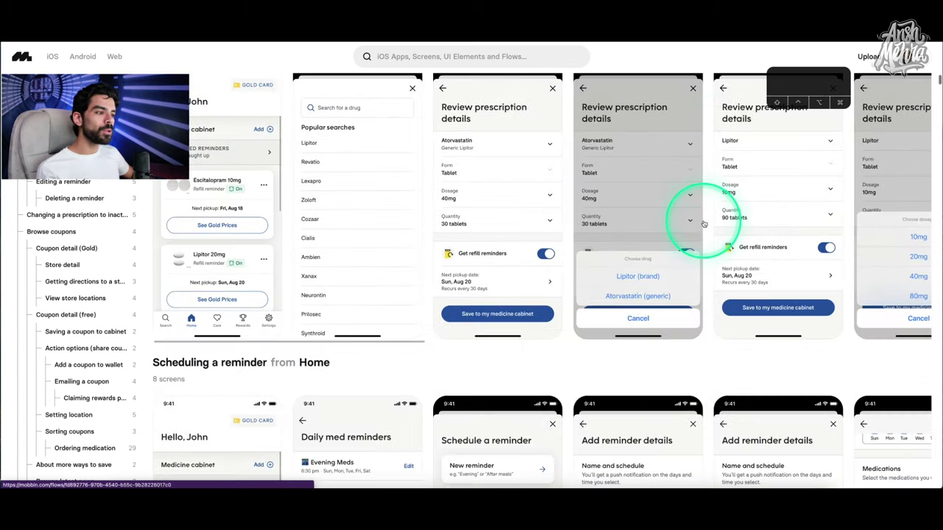
# Examine the colours in GoodRx's reminder editing, inactive prescription and coupon browsing flows.
pyautogui.scroll(-10, 704, 220)
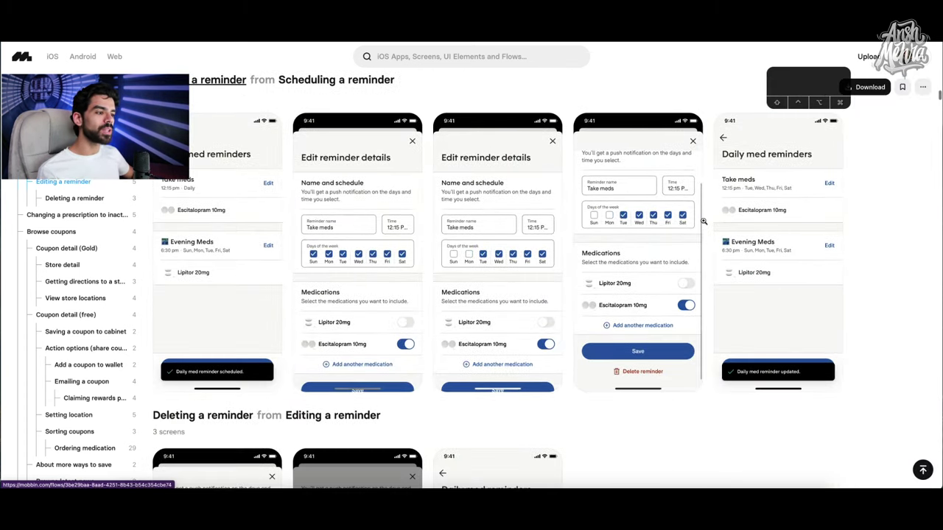
pyautogui.scroll(-10, 703, 223)
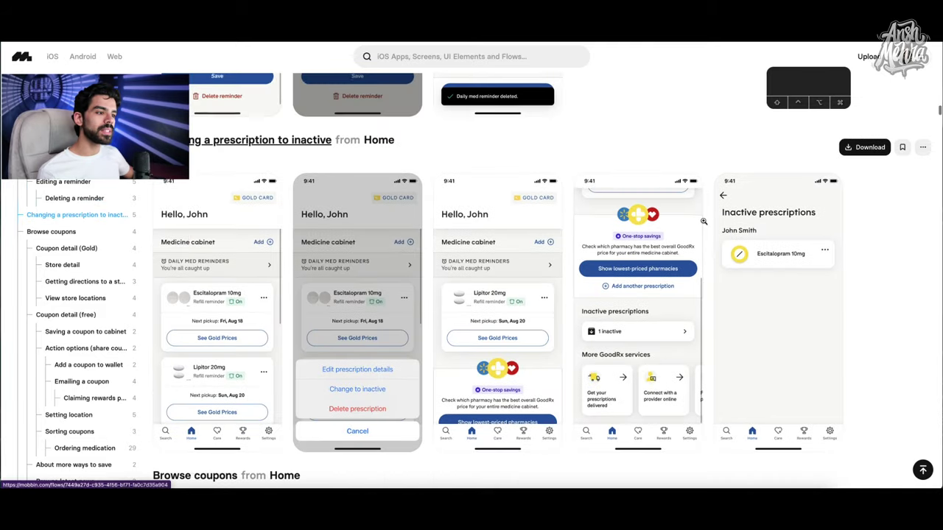
pyautogui.scroll(-10, 704, 221)
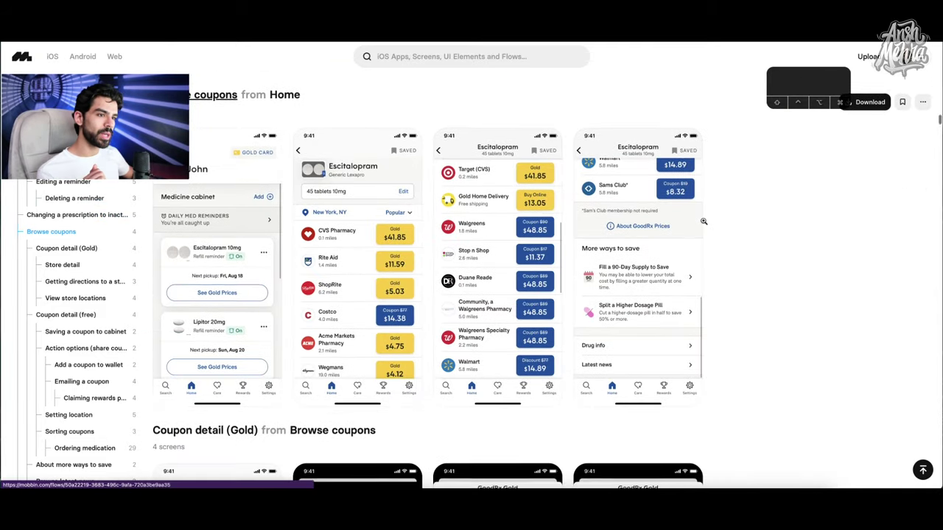
pyautogui.scroll(-2, 703, 221)
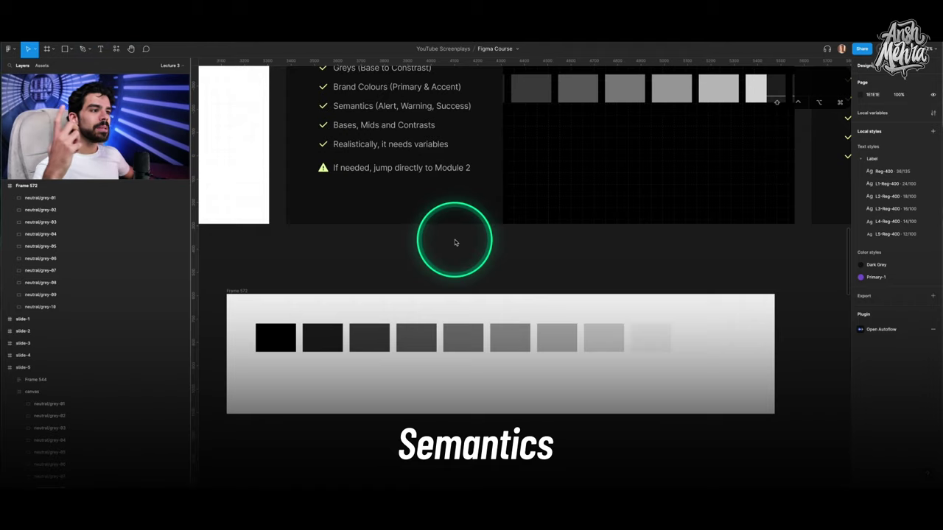
# Switch to the Figma file and review the points listed on the Three Buckets slide.
pyautogui.scroll(3, 456, 240)
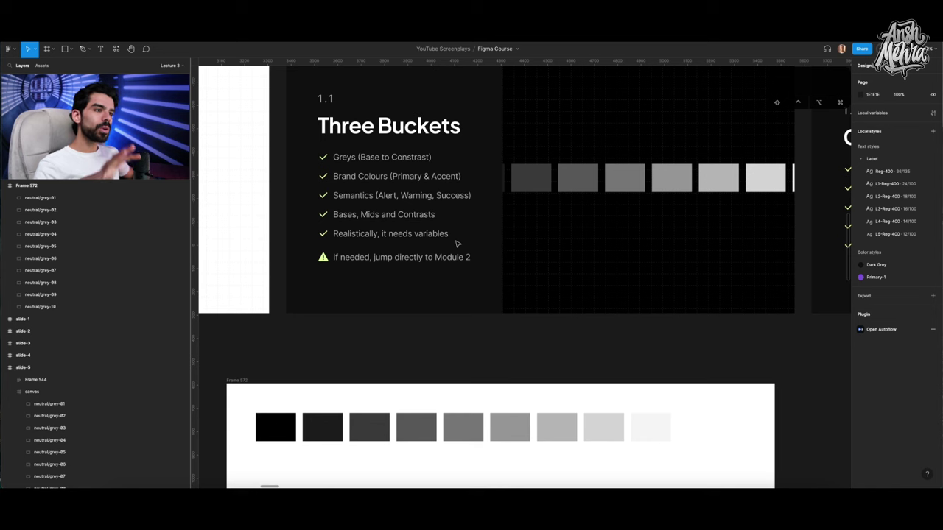
pyautogui.scroll(1, 456, 243)
pyautogui.click(456, 243)
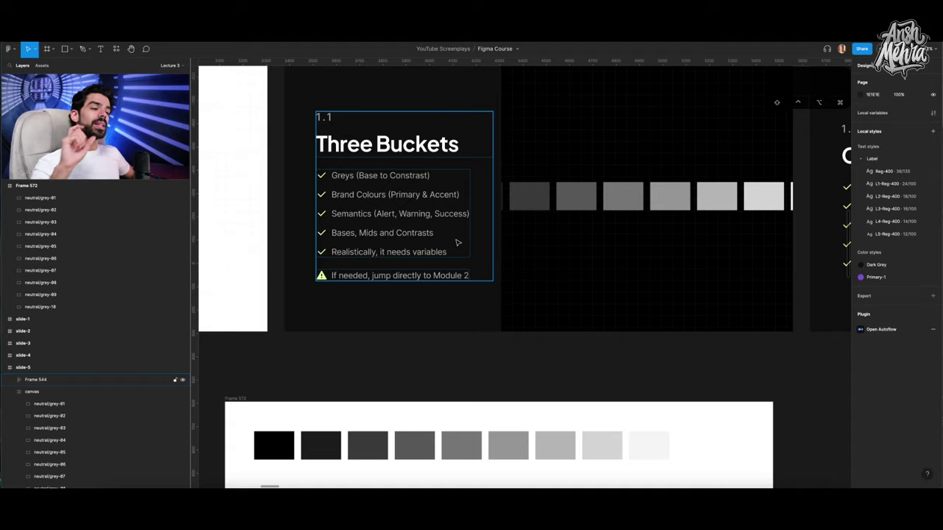
pyautogui.click(458, 240)
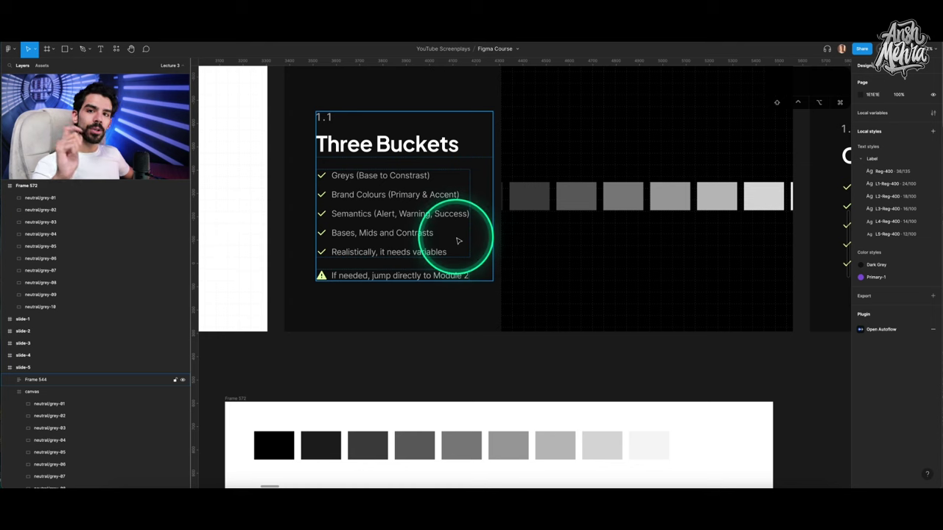
pyautogui.click(508, 234)
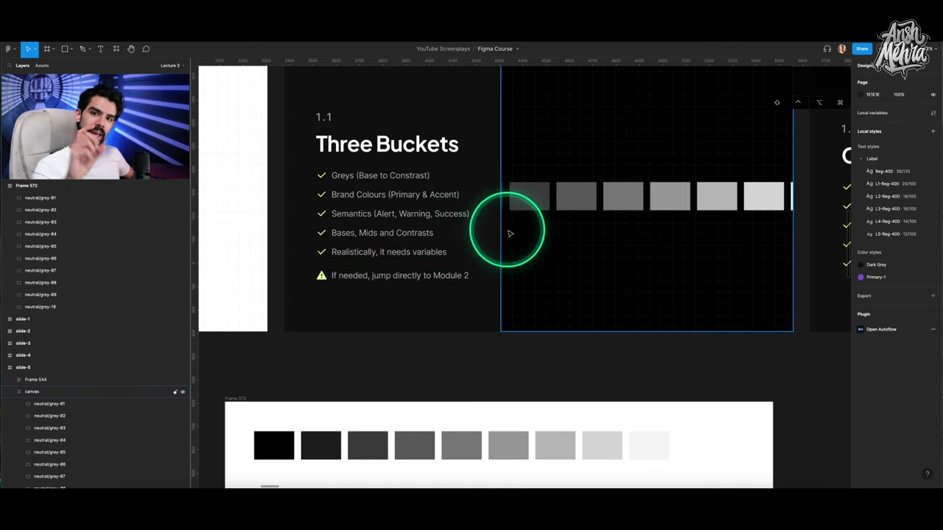
pyautogui.scroll(2, 513, 234)
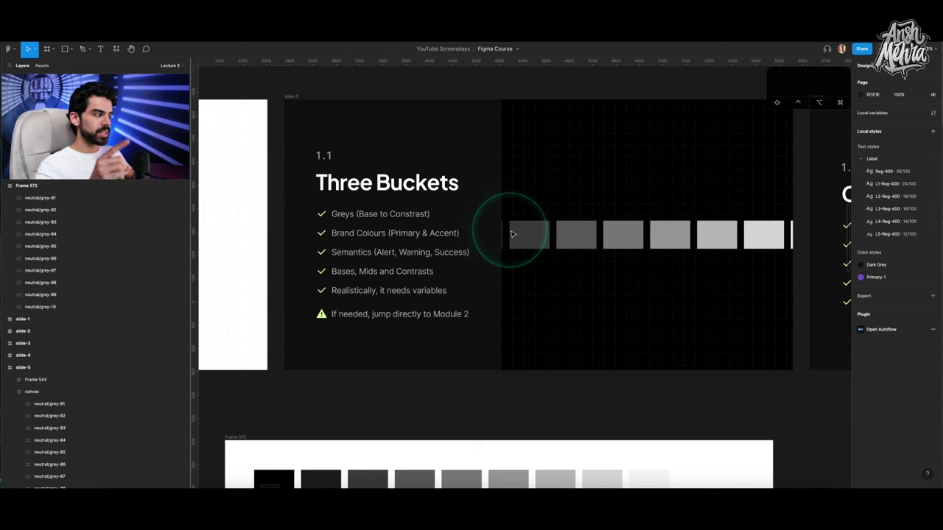
pyautogui.click(390, 214)
pyautogui.scroll(-2, 392, 215)
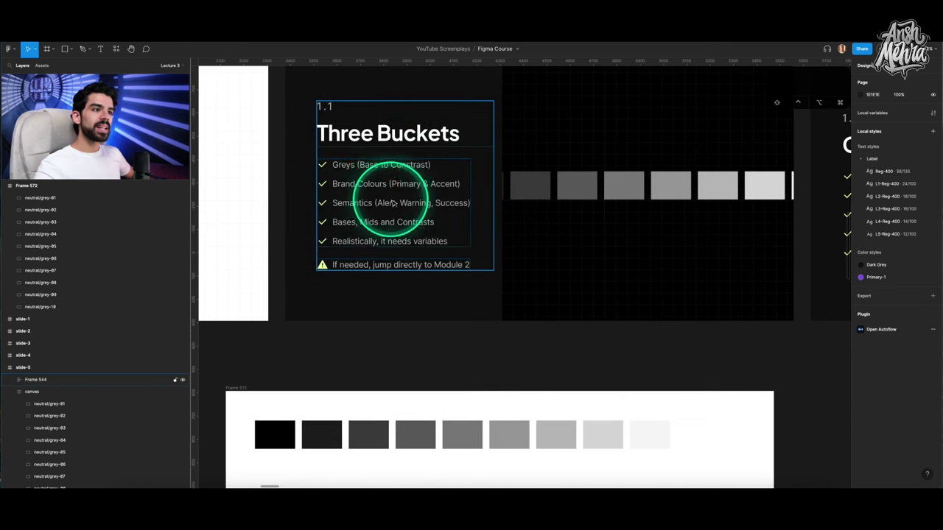
# Delete the nine grey swatches from neutral/grey-01 to neutral/grey-09 in Frame 572.
pyautogui.scroll(-4, 372, 173)
pyautogui.click(271, 334)
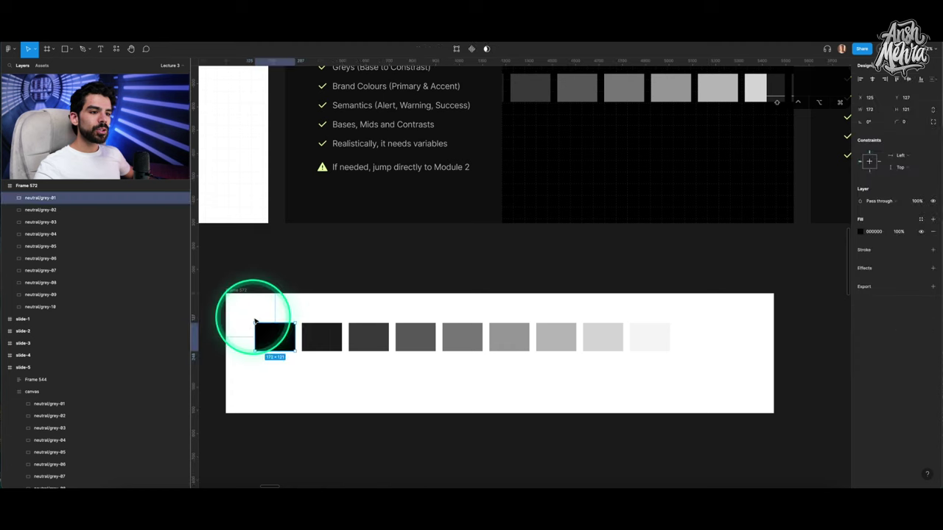
pyautogui.moveTo(248, 313); pyautogui.dragTo(679, 364)
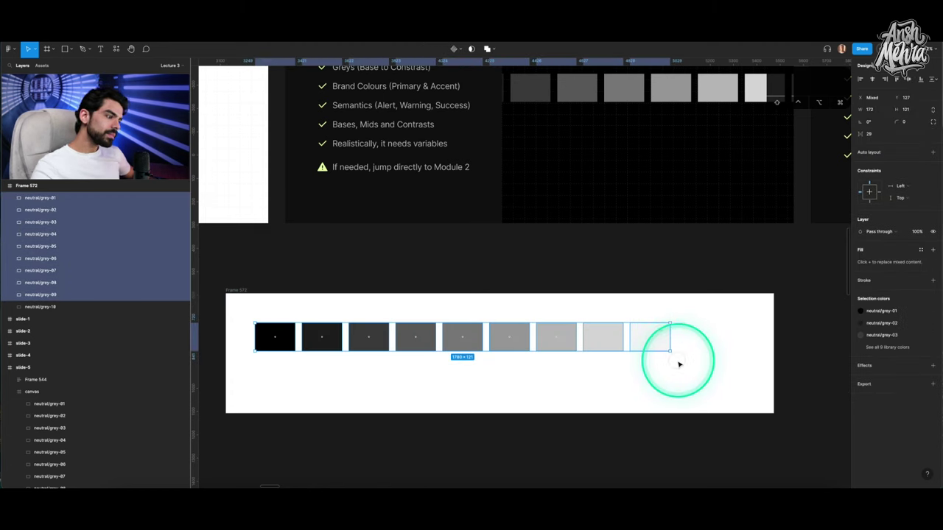
pyautogui.press('BackSpace')
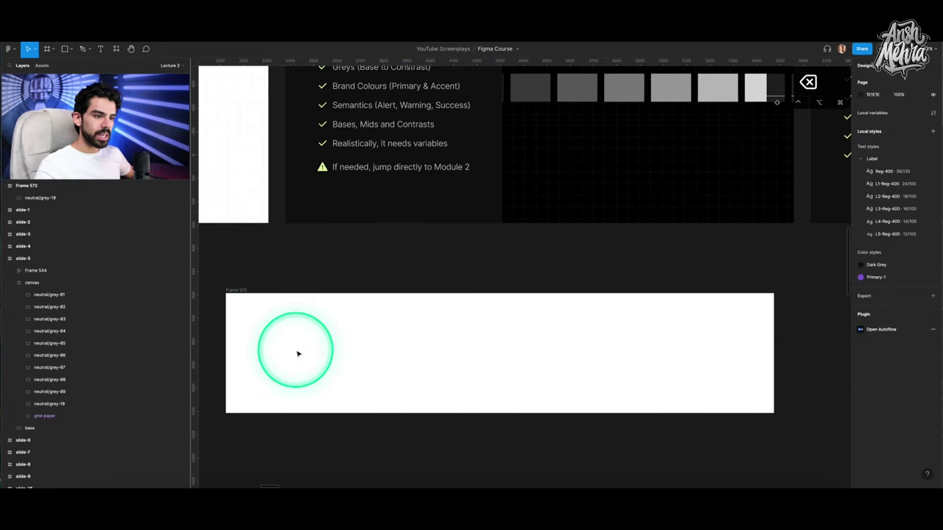
# Draw a square of about 239 × 239 near the start of Frame 572 and fill it with white, FFFFFF.
pyautogui.press('r')
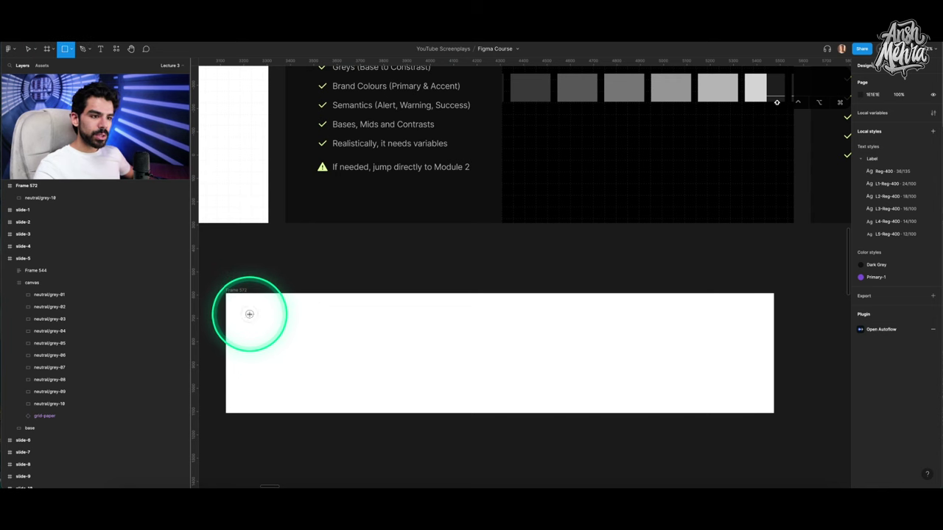
pyautogui.moveTo(249, 314); pyautogui.dragTo(305, 370)
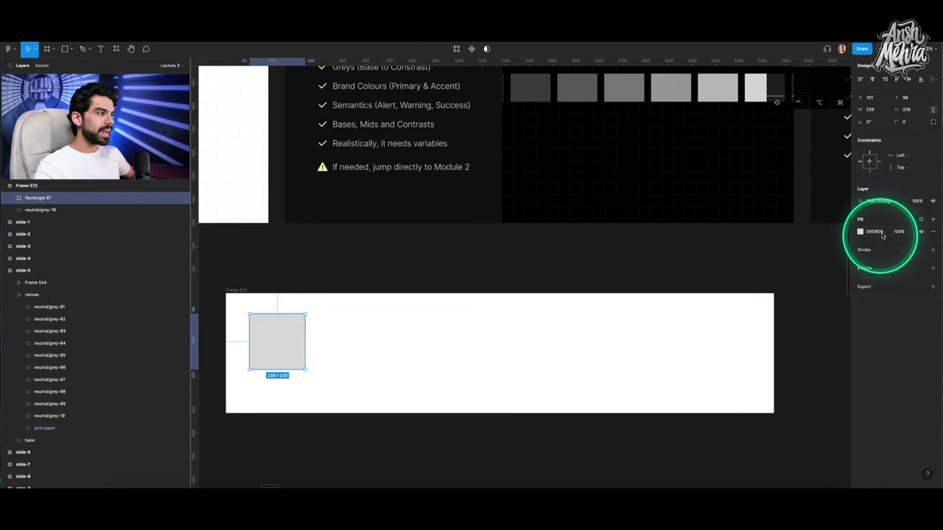
pyautogui.click(883, 232)
pyautogui.press('Return')
pyautogui.click(258, 344)
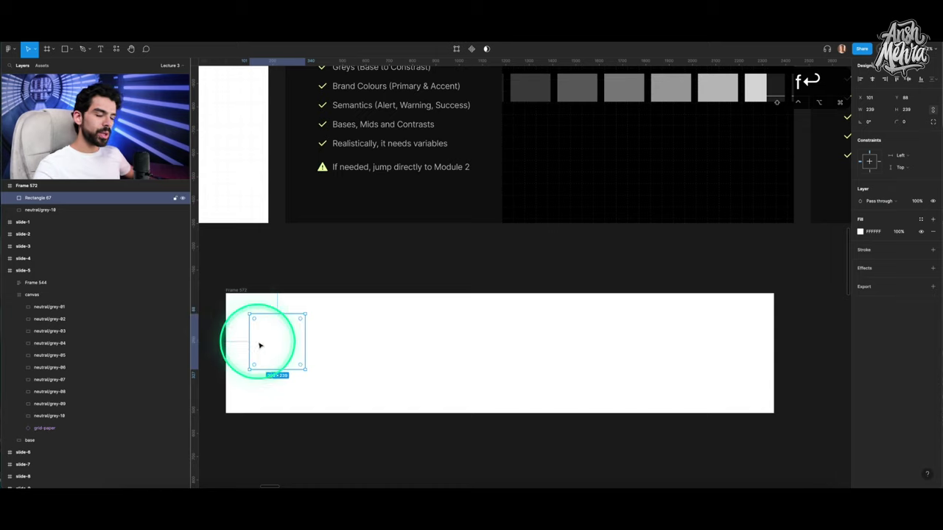
# Duplicate the white square beside the original and set the copy's fill to F5F5F5.
pyautogui.scroll(5, 246, 341)
pyautogui.moveTo(272, 334); pyautogui.dragTo(396, 360)
pyautogui.click(878, 234)
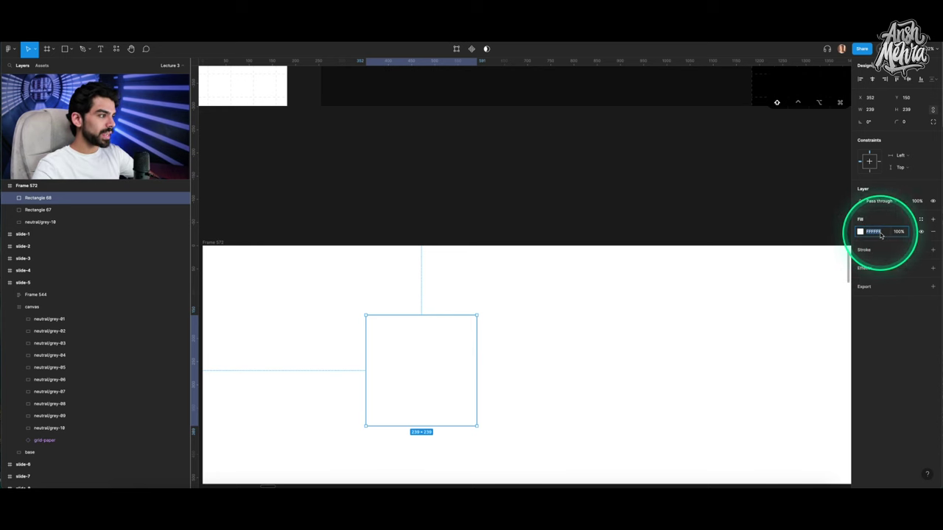
pyautogui.hotkey('shift', 'Up')
pyautogui.hotkey('shift', 'Down')
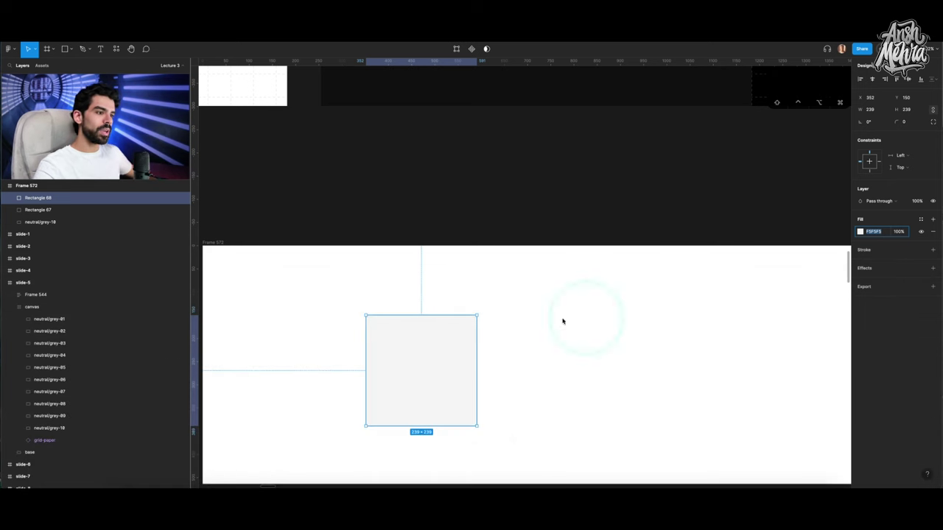
# Duplicate the F5F5F5 square six times to the right, forming an evenly spaced row of seven swatches.
pyautogui.moveTo(386, 338); pyautogui.dragTo(483, 318)
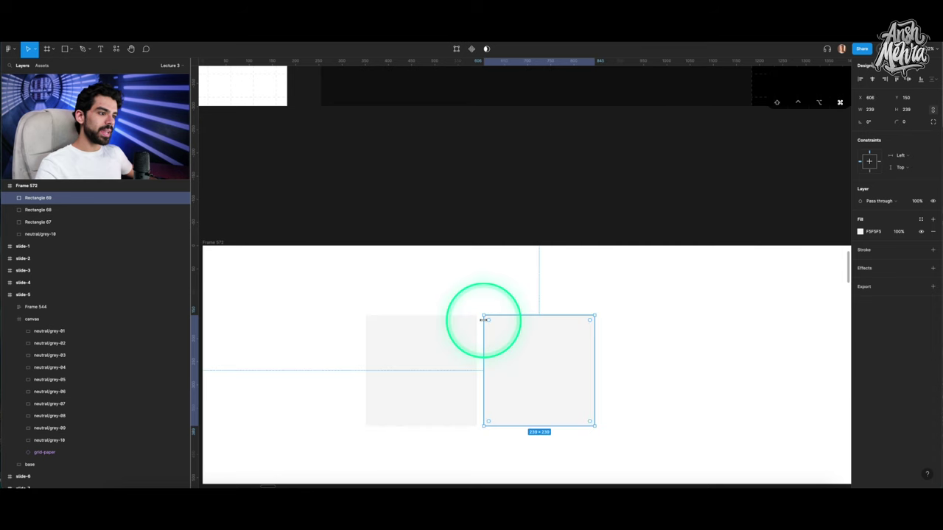
pyautogui.scroll(-3, 485, 324)
pyautogui.press('super+d')
pyautogui.press('super+d')
pyautogui.press('super+d')
pyautogui.press('super+d')
pyautogui.press('super+d')
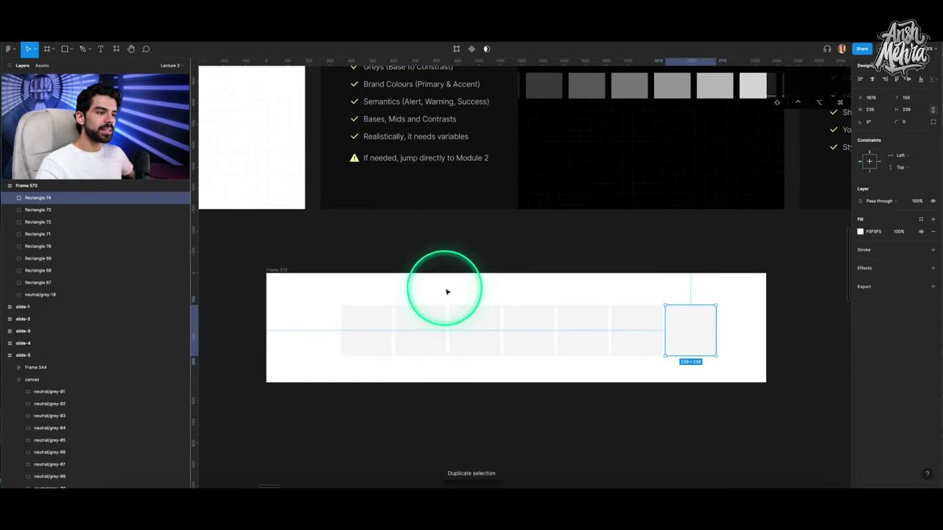
# Set the fill of the second grey swatch in the row to EBEBEB.
pyautogui.click(361, 324)
pyautogui.click(401, 324)
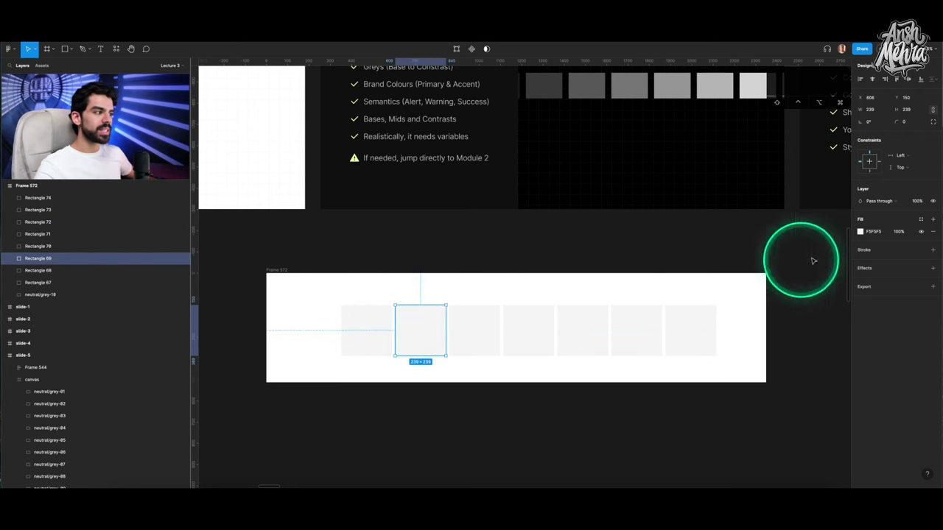
pyautogui.click(872, 232)
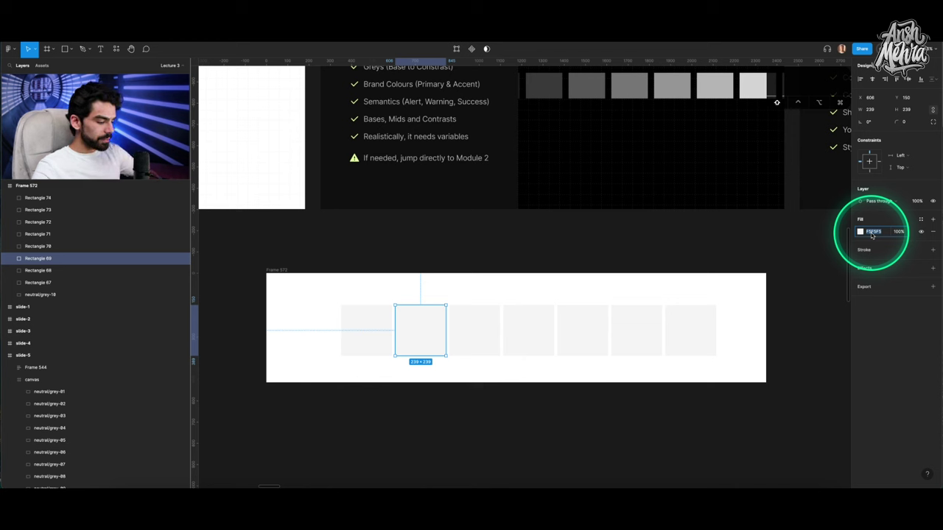
pyautogui.write('EBEBEB')
pyautogui.press('Return')
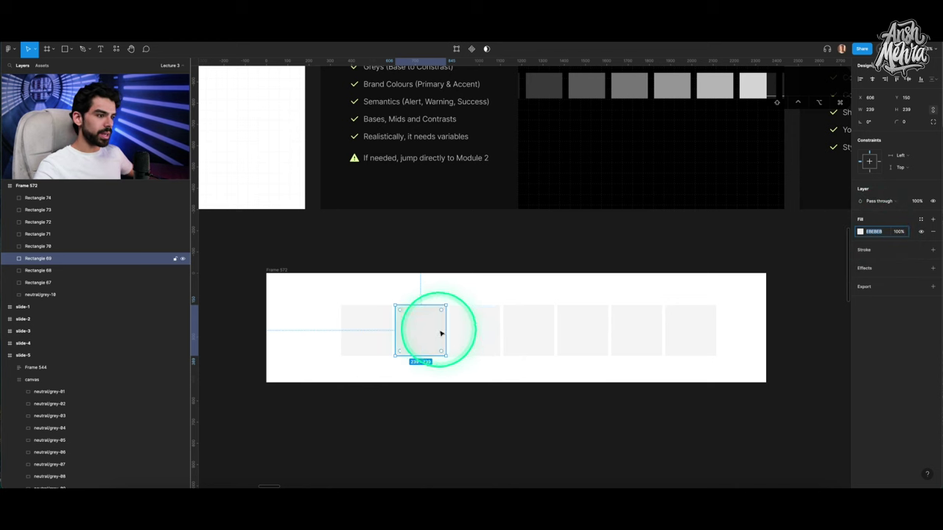
# Set the fill of the third grey swatch in the row to D7D7D7.
pyautogui.click(464, 330)
pyautogui.click(872, 232)
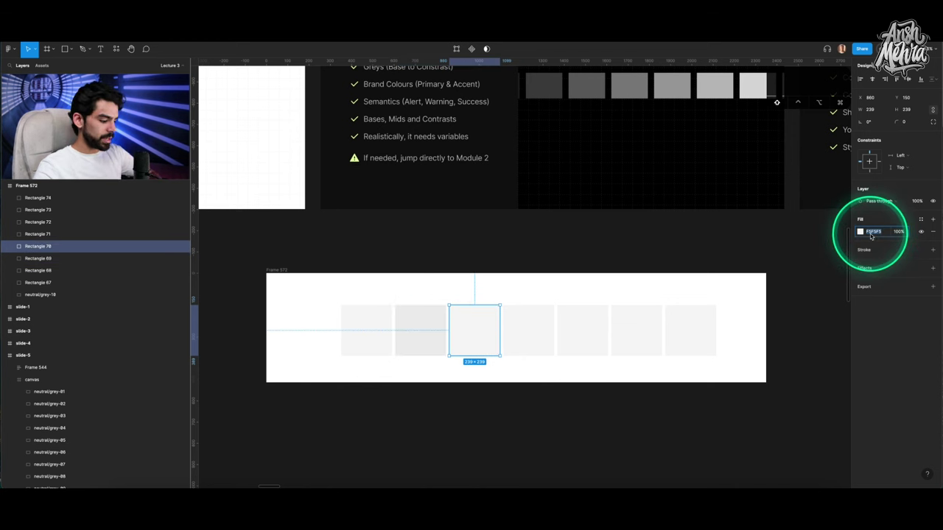
pyautogui.write('EBEBEB')
pyautogui.press('Return')
pyautogui.write('D7D7D7')
pyautogui.press('Return')
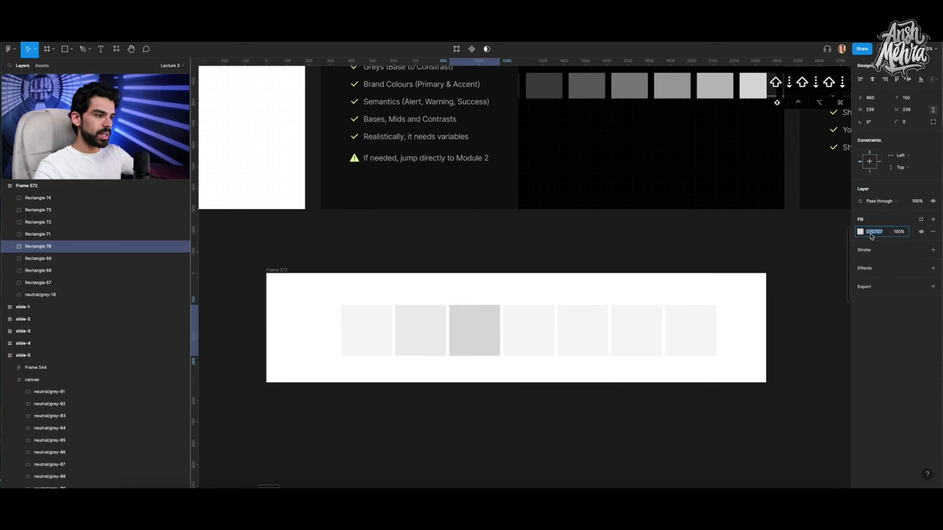
# Copy the third grey swatch's fill value and apply it to the fourth swatch.
pyautogui.click(545, 319)
pyautogui.click(484, 320)
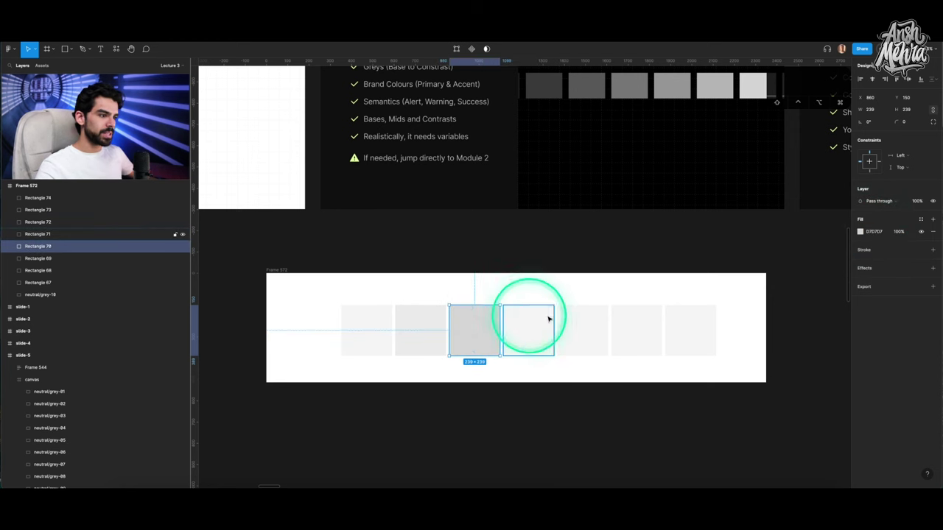
pyautogui.click(875, 232)
pyautogui.press('super+c')
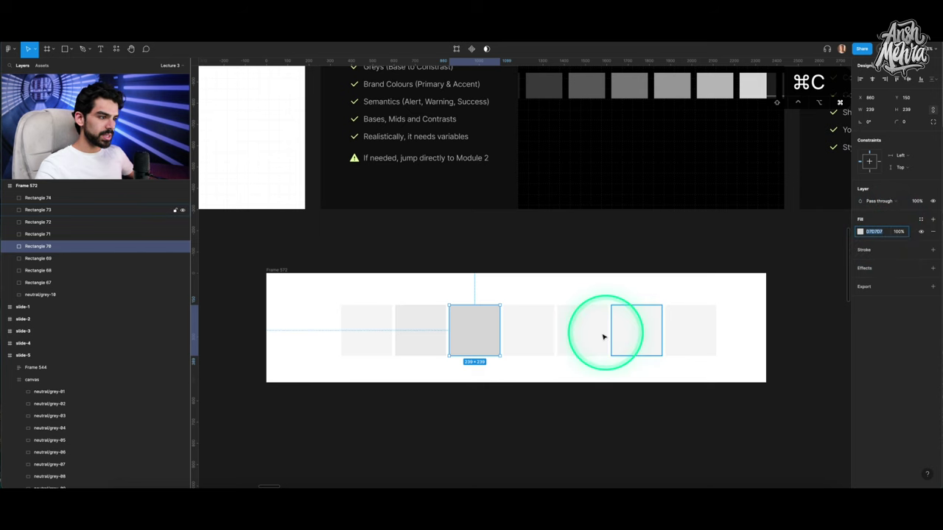
pyautogui.click(528, 330)
pyautogui.click(874, 231)
pyautogui.press('super+v')
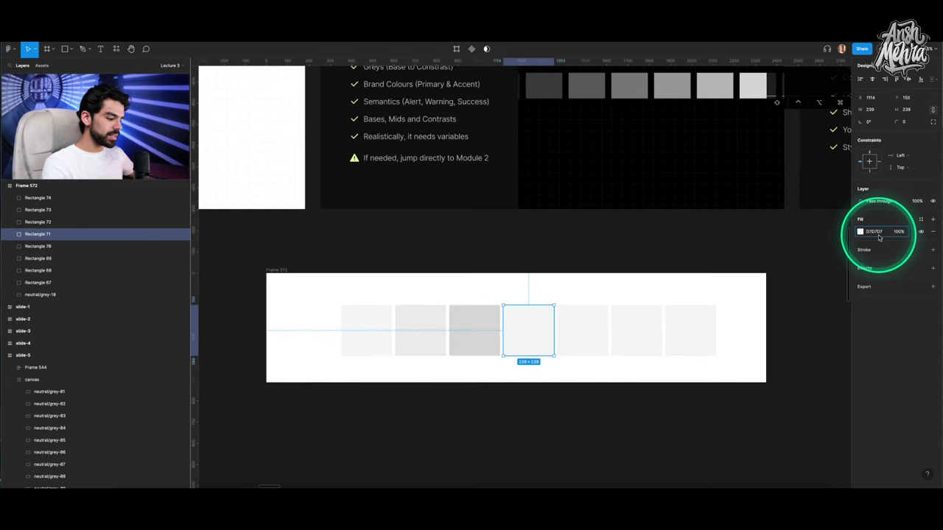
pyautogui.press('Return')
# Darken the fourth grey swatch's fill to 9B9B9B.
pyautogui.click(872, 232)
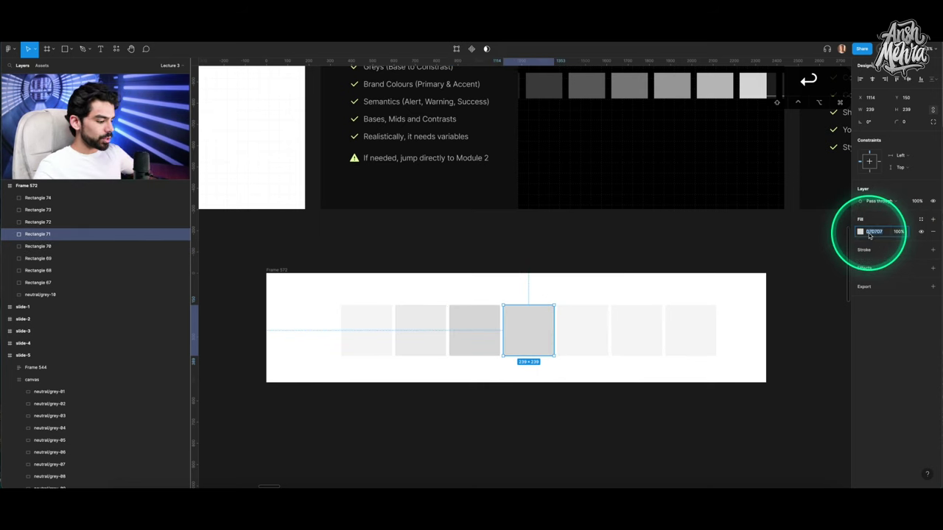
pyautogui.hotkey('shift', 'Down')
pyautogui.hotkey('shift', 'Down')
pyautogui.hotkey('shift', 'Down')
pyautogui.hotkey('shift', 'Down')
pyautogui.hotkey('shift', 'Down')
pyautogui.hotkey('shift', 'Down')
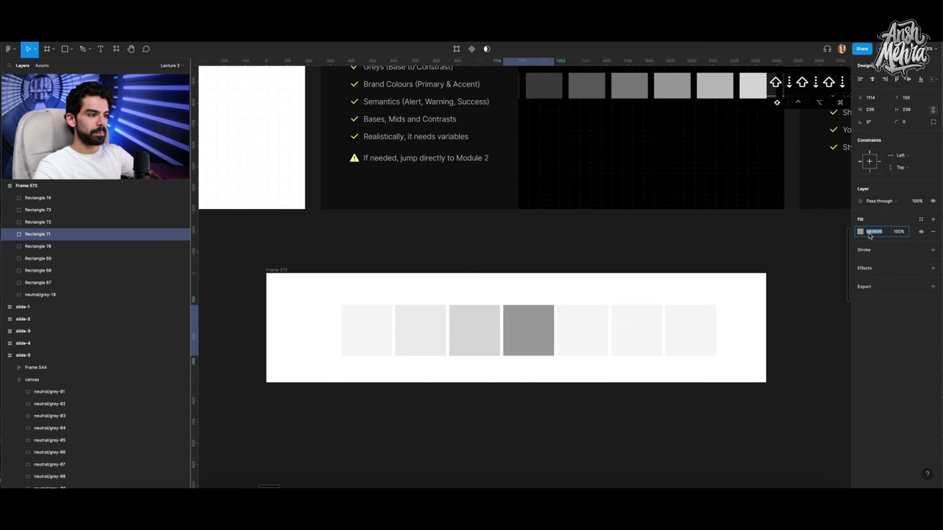
# Widen Frame 572 to the right to about 4135 × 514, then deselect it.
pyautogui.scroll(-2, 332, 233)
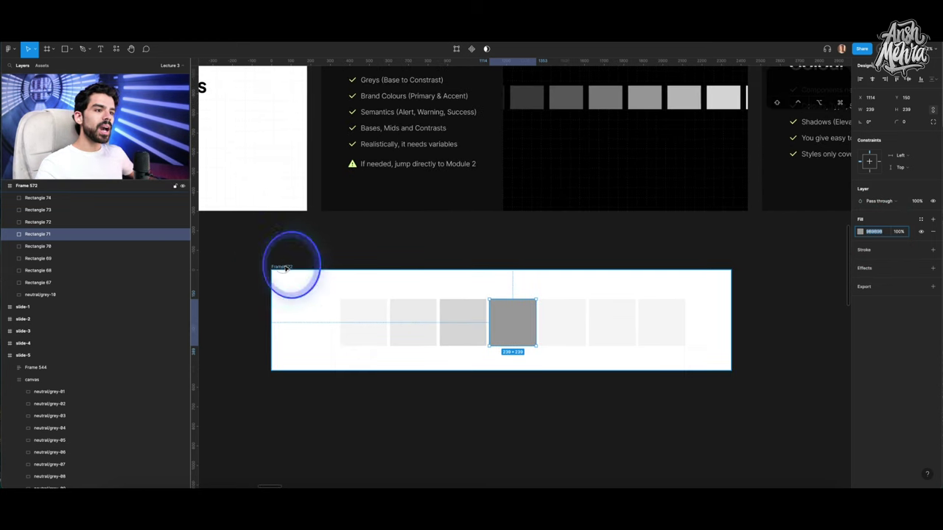
pyautogui.click(292, 264)
pyautogui.scroll(-3, 478, 302)
pyautogui.moveTo(604, 302); pyautogui.dragTo(788, 302)
pyautogui.scroll(3, 465, 307)
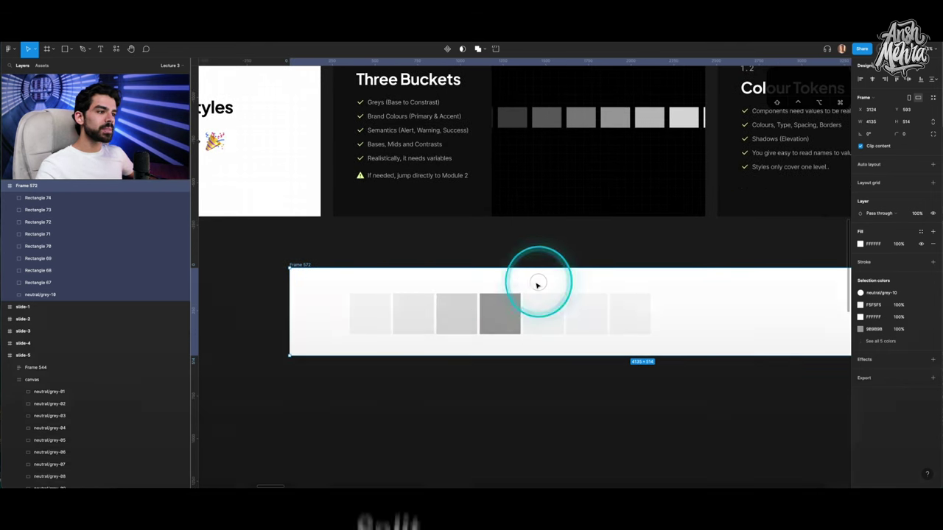
pyautogui.press('Escape')
pyautogui.scroll(2, 536, 286)
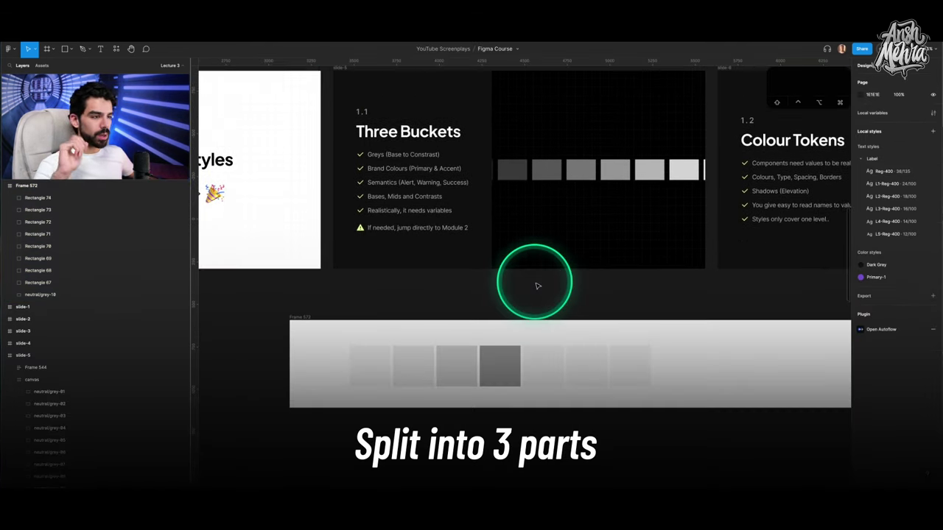
pyautogui.click(536, 286)
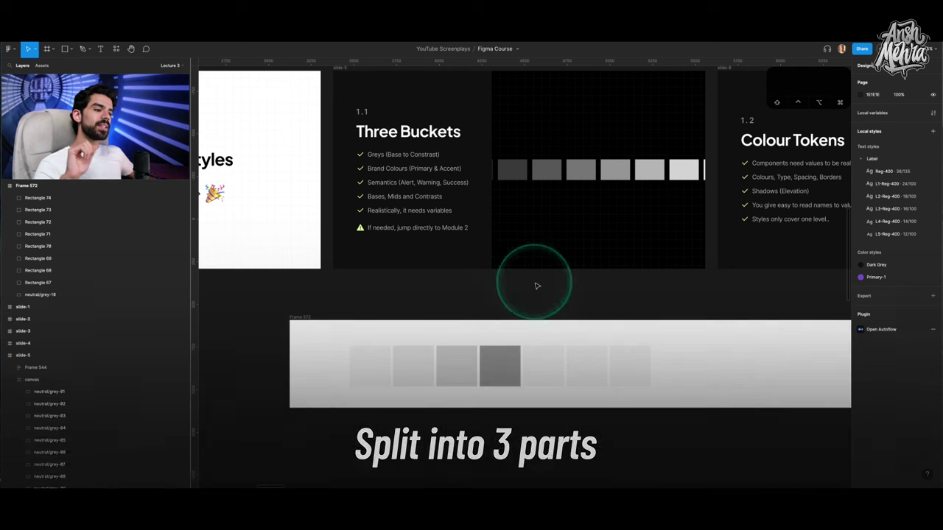
pyautogui.click(515, 326)
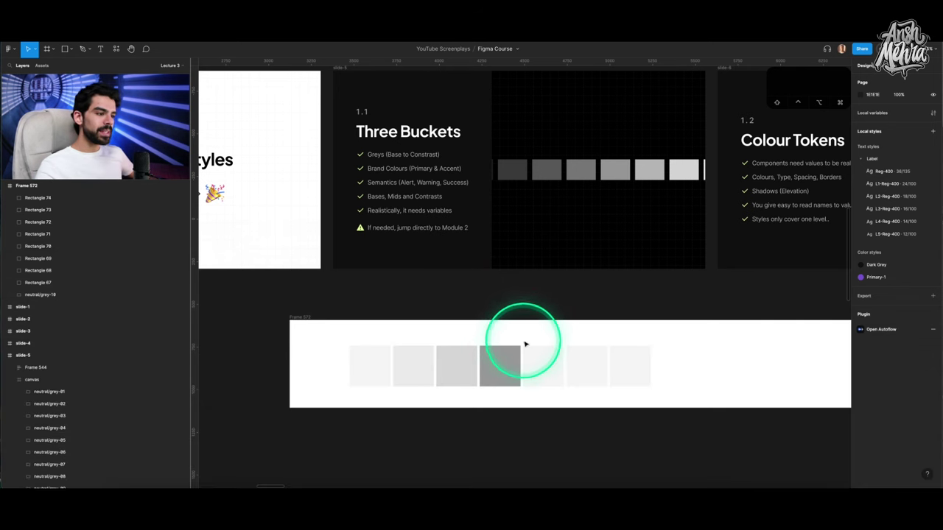
# Delete the three leftover light swatches after the fourth, and place a copy of the 9B9B9B swatch at about X 1645.
pyautogui.moveTo(523, 343); pyautogui.dragTo(632, 387)
pyautogui.press('BackSpace')
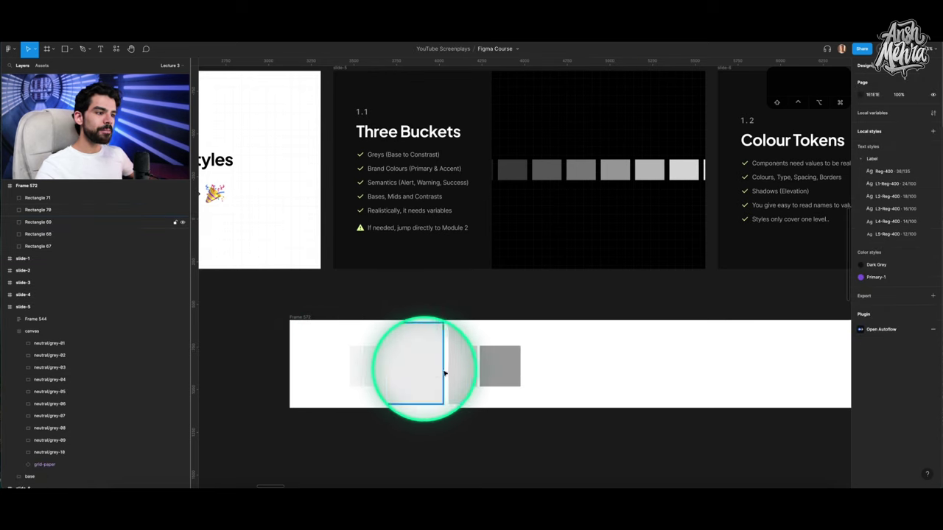
pyautogui.click(499, 371)
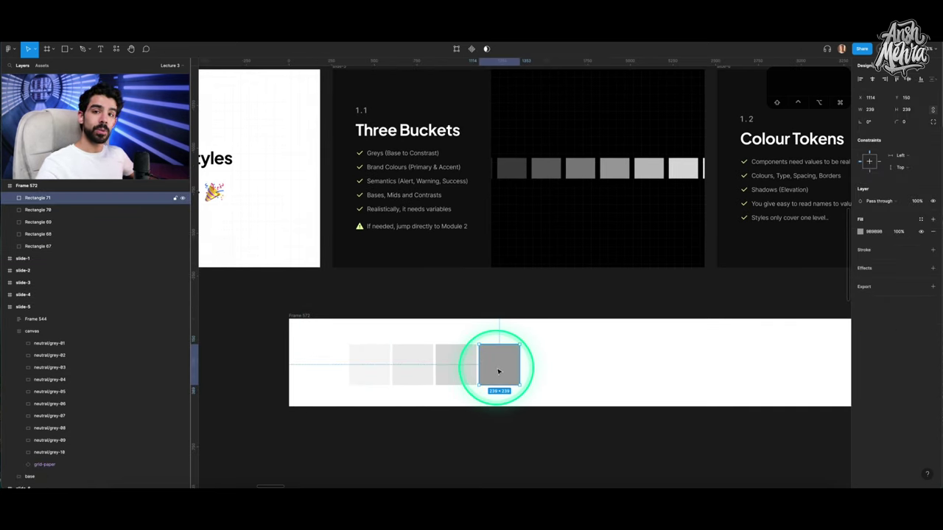
pyautogui.keyDown('alt'); pyautogui.moveTo(499, 369); pyautogui.dragTo(591, 368); pyautogui.keyUp('alt')
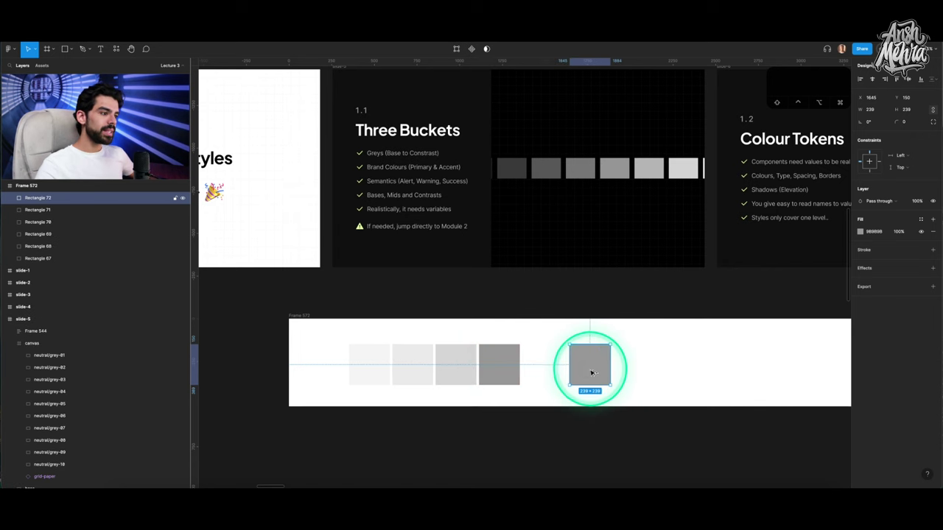
# Move the fourth swatch beside its copy and add another copy on the other side, forming a separate group of three.
pyautogui.click(501, 366)
pyautogui.moveTo(501, 366); pyautogui.dragTo(549, 365)
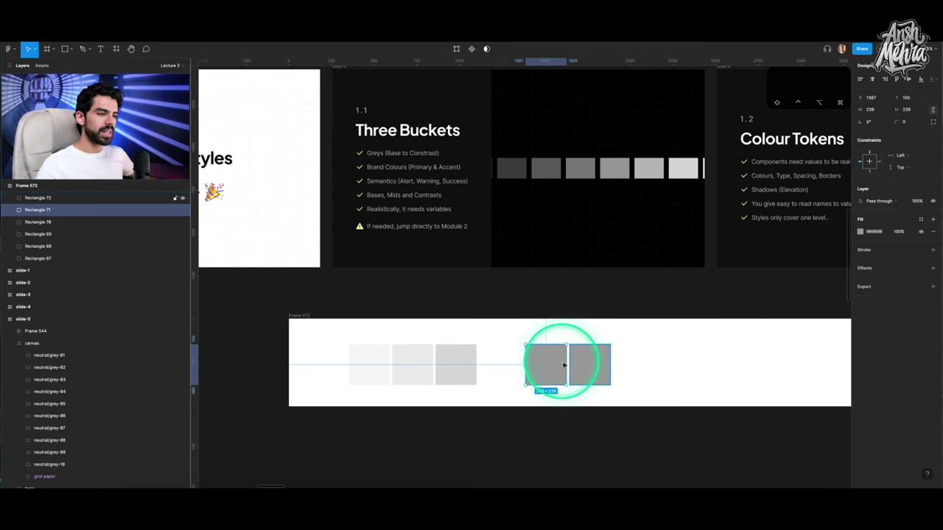
pyautogui.moveTo(296, 335); pyautogui.dragTo(482, 382)
pyautogui.moveTo(547, 383); pyautogui.dragTo(630, 363)
pyautogui.hscroll(3, 499, 379)
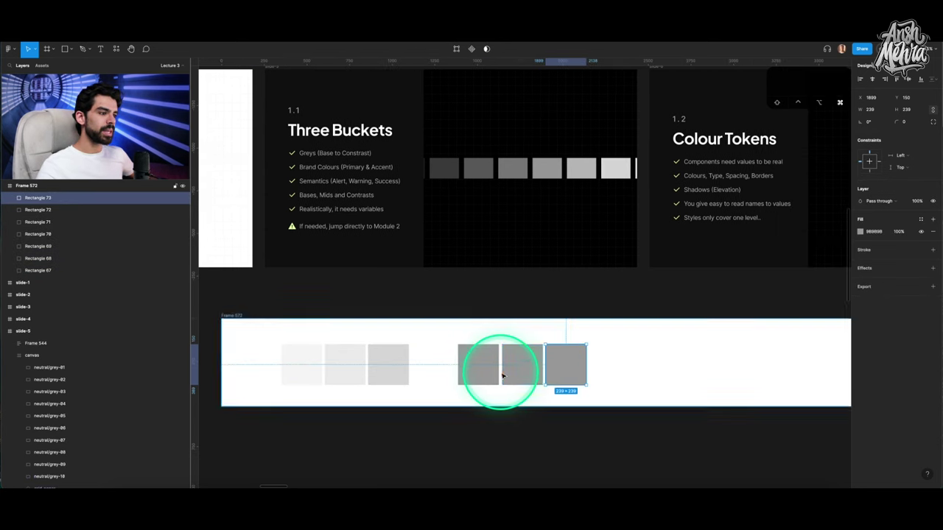
# Darken the fill of the middle swatch in the second group to 7D7D7D.
pyautogui.scroll(3, 523, 361)
pyautogui.click(523, 362)
pyautogui.click(881, 232)
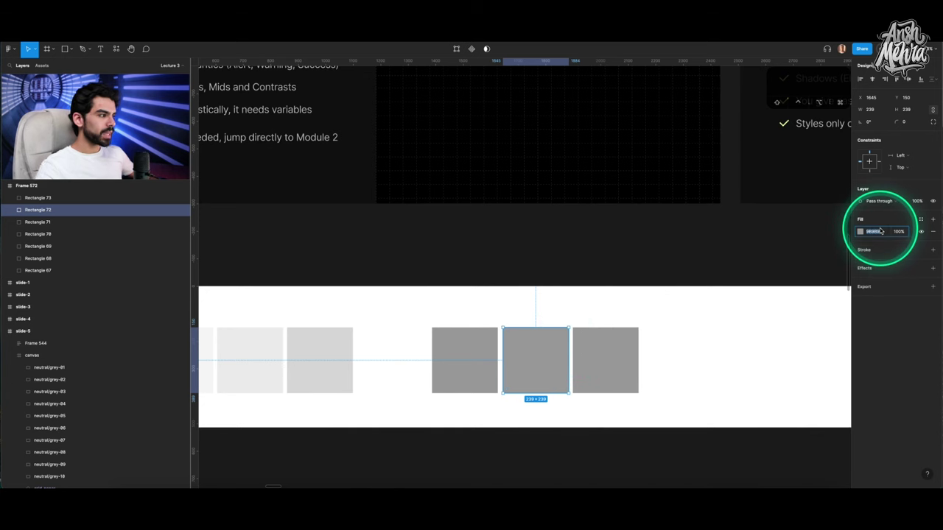
pyautogui.hotkey('shift', 'Down')
pyautogui.hotkey('shift', 'Down')
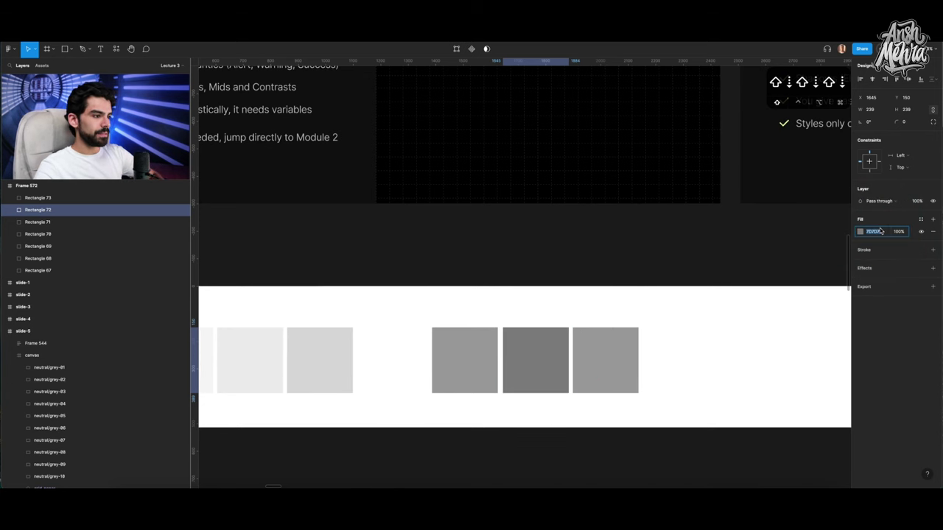
# Darken the fill of the last swatch in the second group to 4B4B4B.
pyautogui.click(631, 379)
pyautogui.moveTo(622, 384); pyautogui.dragTo(596, 349)
pyautogui.click(872, 231)
pyautogui.hotkey('shift', 'Down')
pyautogui.hotkey('shift', 'Down')
pyautogui.hotkey('shift', 'Down')
pyautogui.hotkey('shift', 'Down')
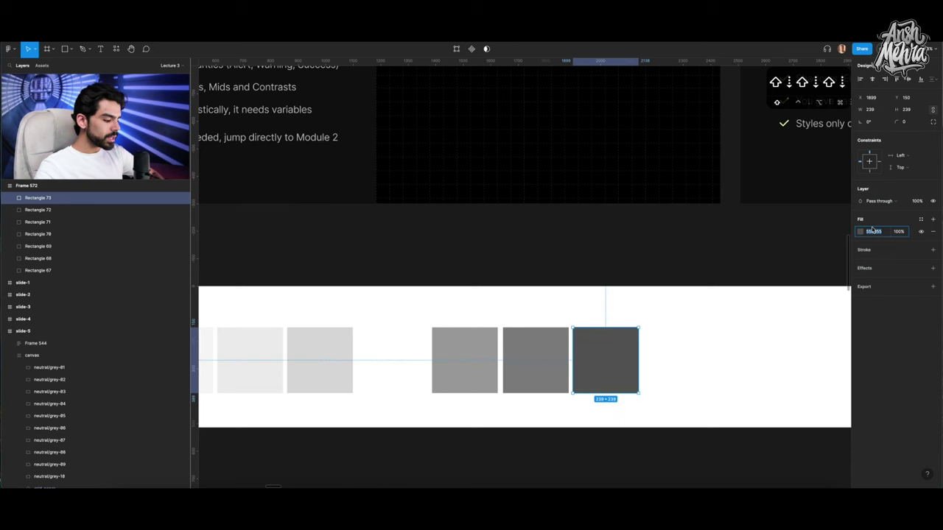
pyautogui.hotkey('shift', 'Down')
pyautogui.scroll(-3, 589, 243)
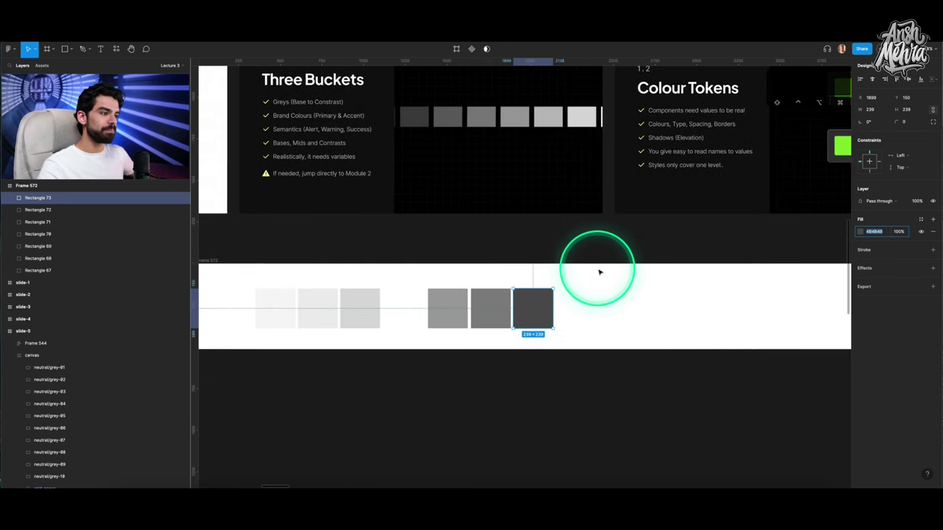
# Duplicate the 4B4B4B swatch to about X 2565 to start a third group and set the copy's fill to black, 000000.
pyautogui.moveTo(532, 304); pyautogui.dragTo(645, 306)
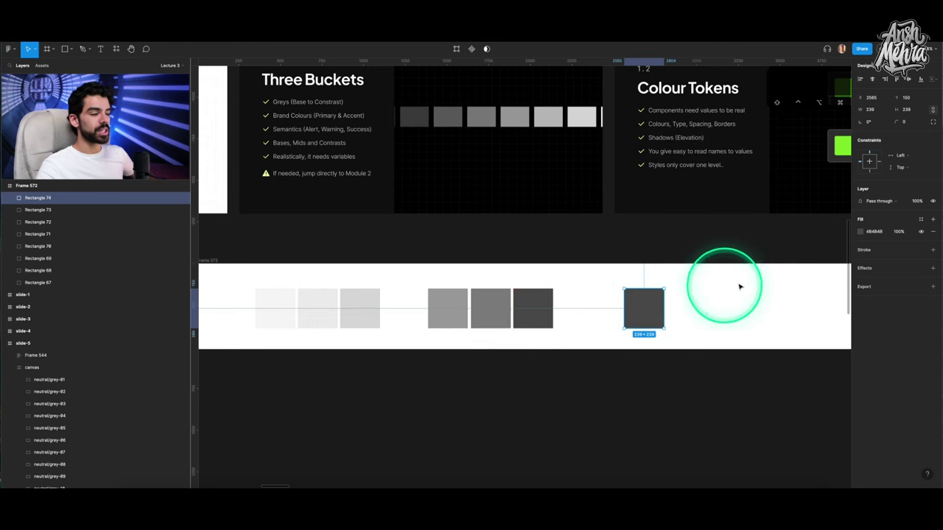
pyautogui.click(859, 231)
pyautogui.click(763, 346)
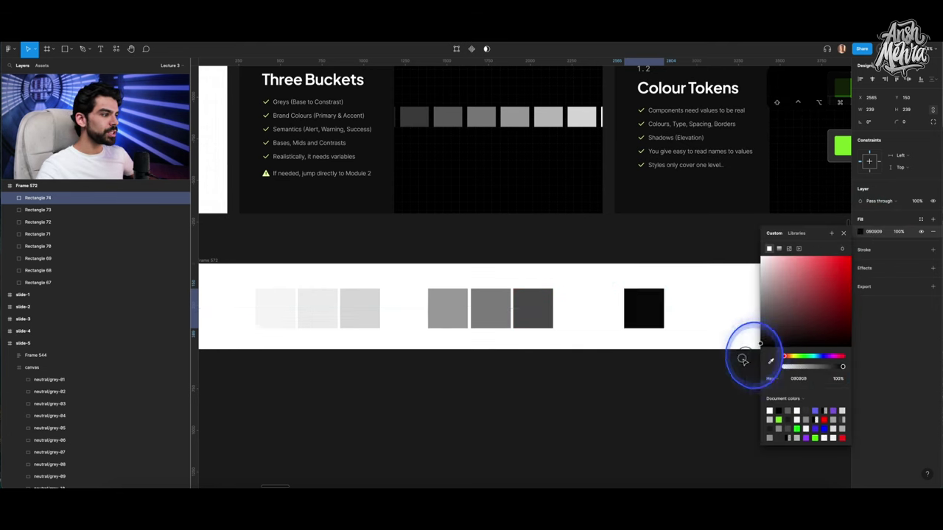
pyautogui.click(692, 305)
# Duplicate the black swatch twice and line the copies up as a third group of three.
pyautogui.scroll(2, 701, 301)
pyautogui.click(623, 312)
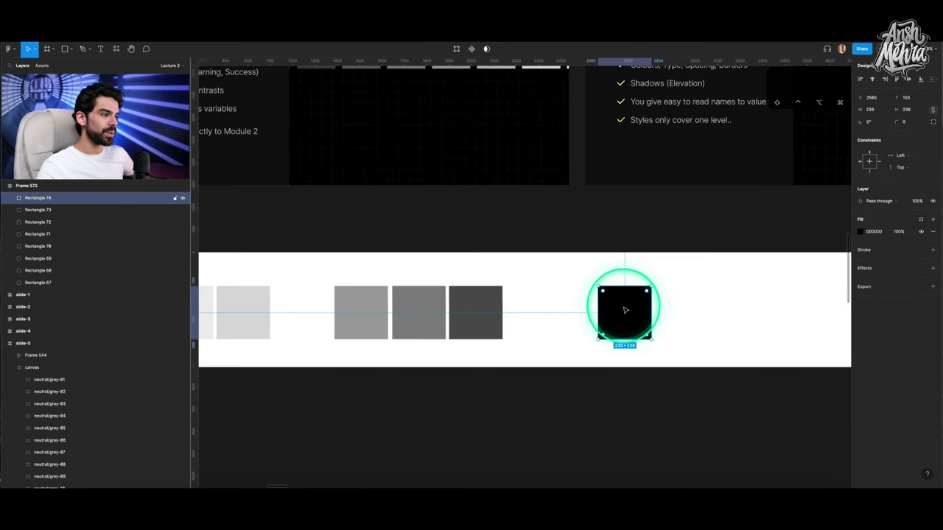
pyautogui.moveTo(623, 311)
pyautogui.mouseDown()
pyautogui.moveTo(734, 311)
pyautogui.moveTo(620, 305)
pyautogui.mouseUp()
# Lighten the fill of the middle black swatch to 1E1E1E.
pyautogui.click(674, 303)
pyautogui.click(873, 232)
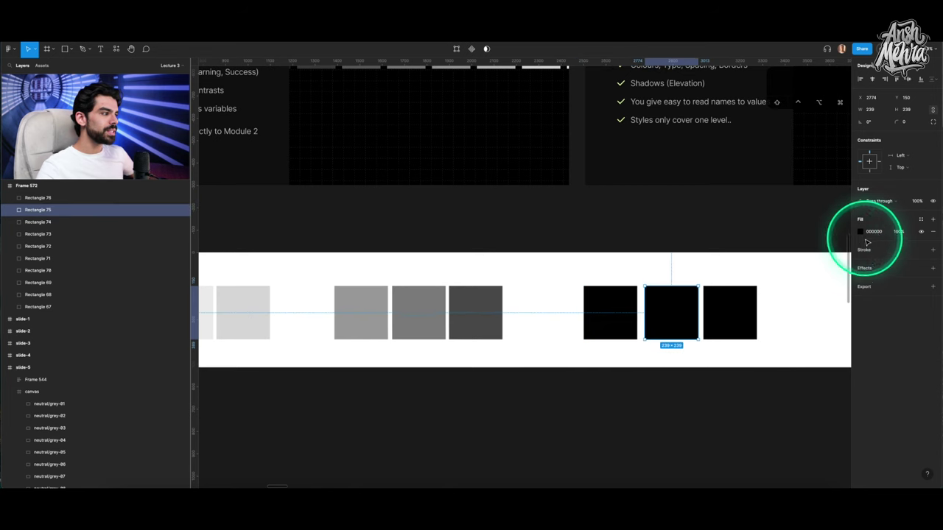
pyautogui.hotkey('shift', 'Up')
pyautogui.hotkey('shift', 'Up')
pyautogui.hotkey('shift', 'Up')
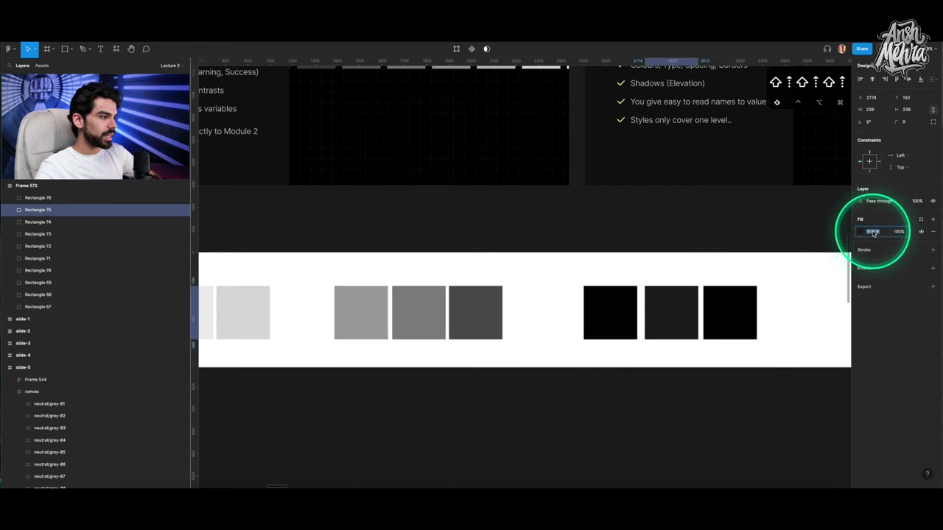
# Copy the 1E1E1E fill to the first swatch of the black group, and lighten that swatch to 3C3C3C.
pyautogui.press('super+c')
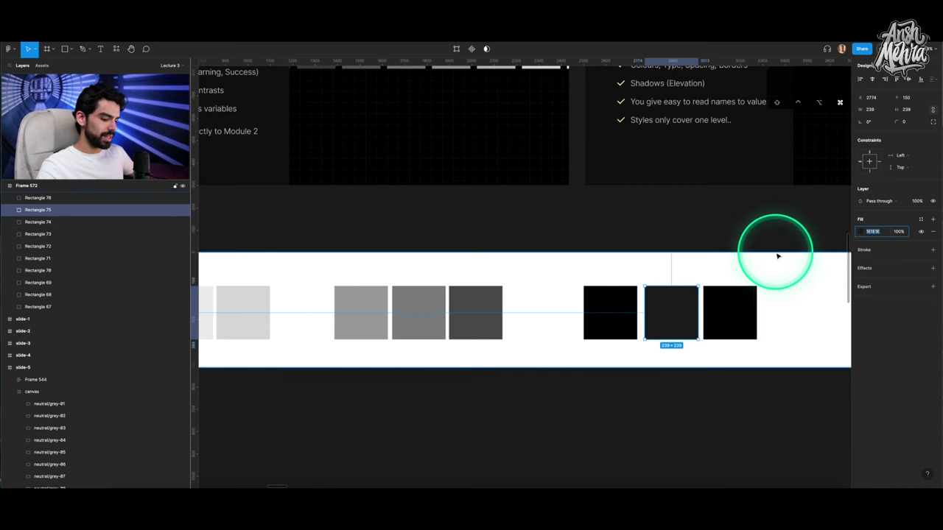
pyautogui.click(611, 304)
pyautogui.click(874, 231)
pyautogui.press('super+v')
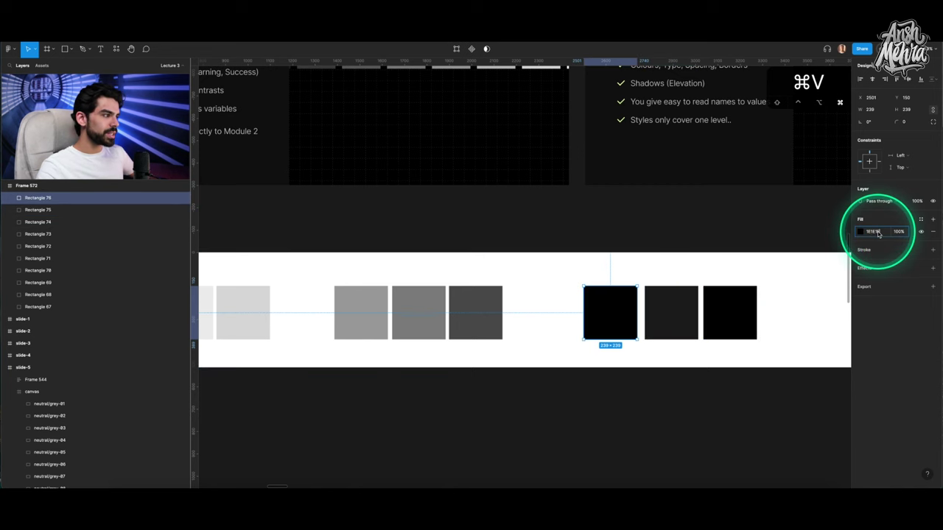
pyautogui.press('Return')
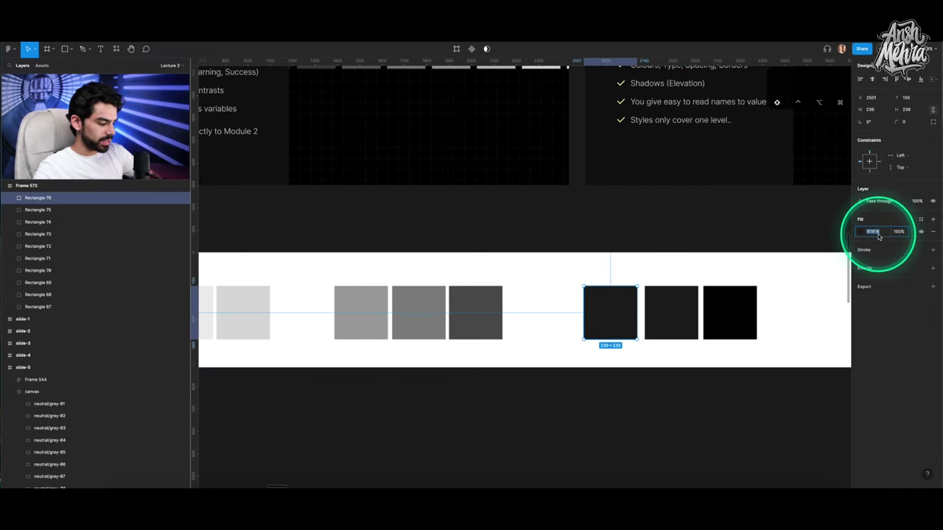
pyautogui.hotkey('shift', 'Up')
pyautogui.hotkey('shift', 'Up')
pyautogui.hotkey('shift', 'Up')
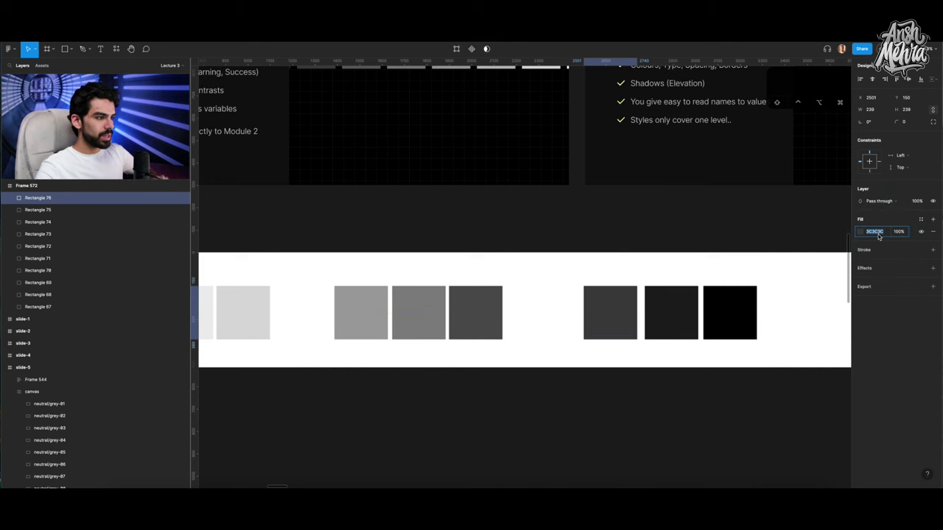
# Lighten the fill of the last swatch in the middle group to 555555.
pyautogui.click(476, 308)
pyautogui.click(874, 232)
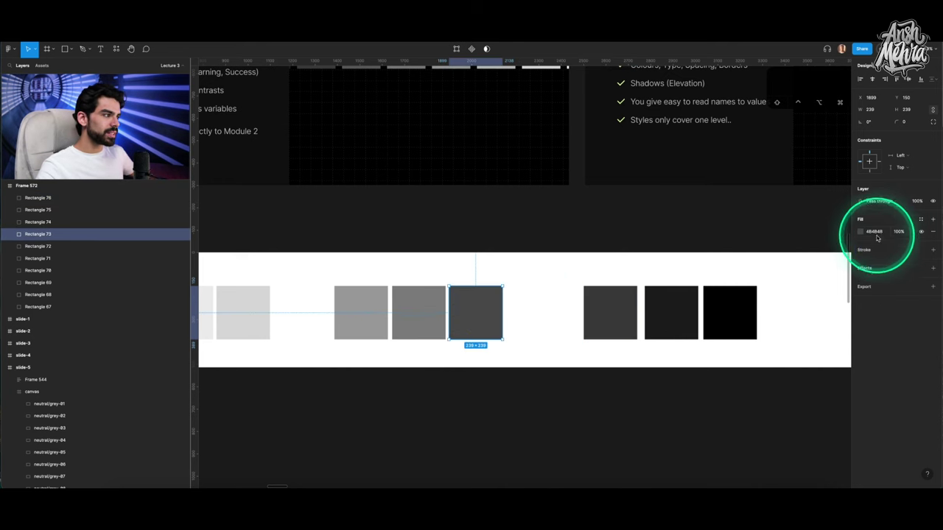
pyautogui.hotkey('shift', 'Up')
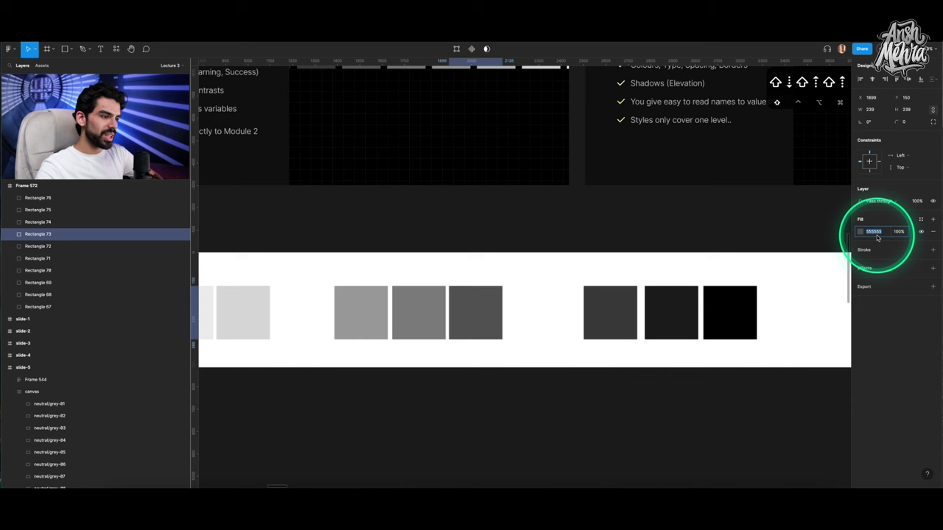
# Examine the dark group and the middle group of grey swatches as separate sets.
pyautogui.scroll(-5, 535, 299)
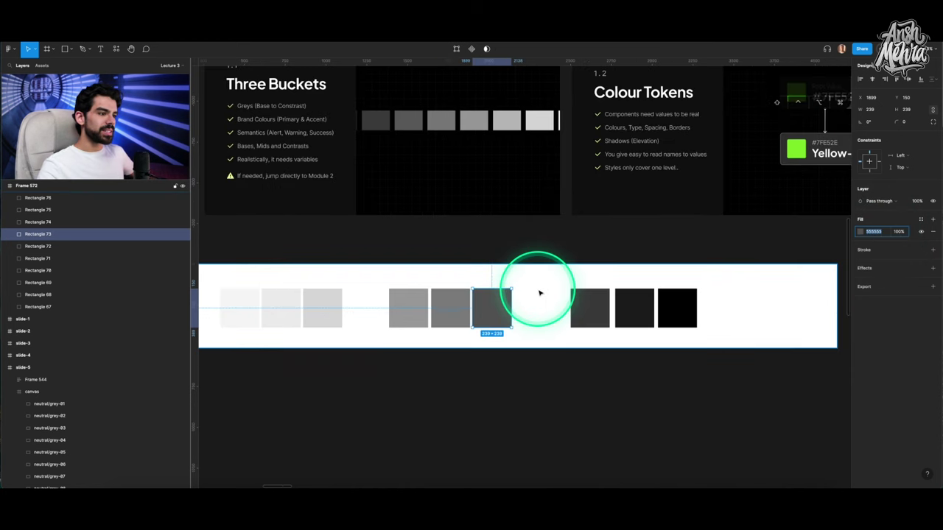
pyautogui.moveTo(539, 283); pyautogui.dragTo(641, 312)
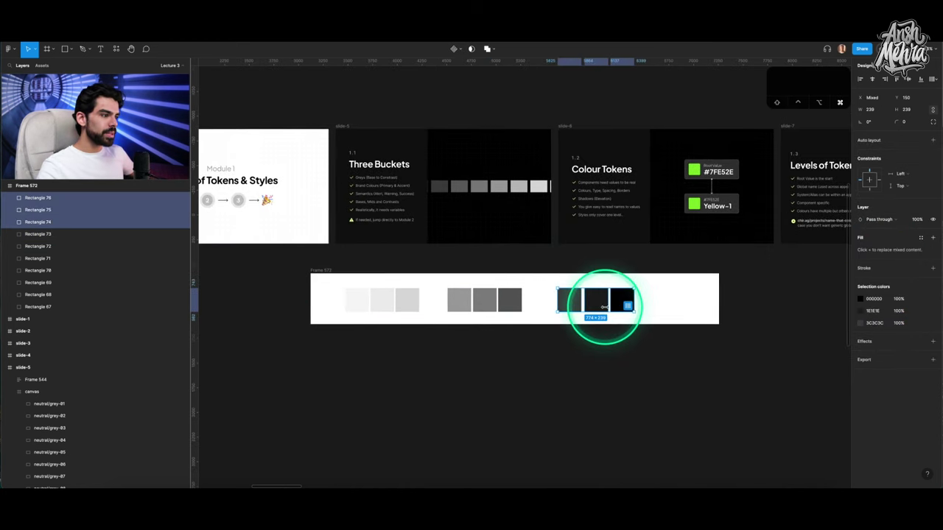
pyautogui.scroll(3, 606, 301)
pyautogui.hscroll(-3, 652, 310)
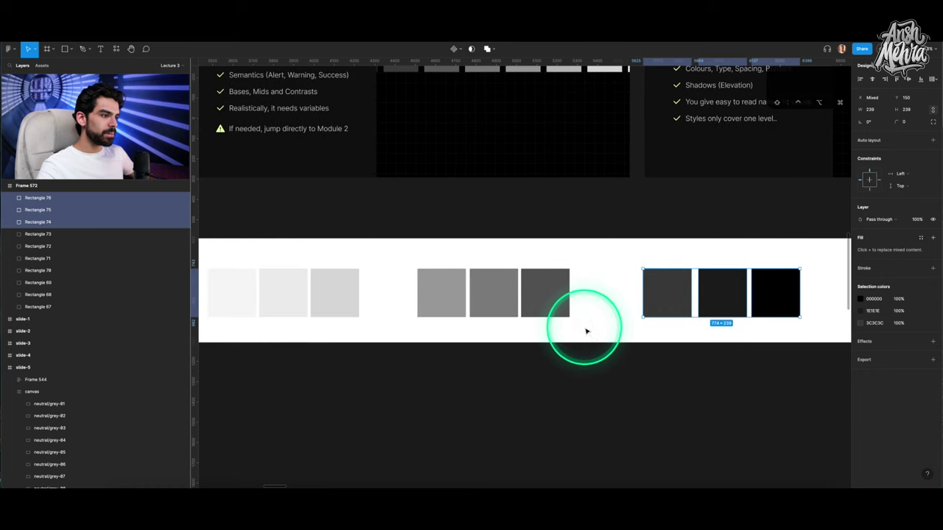
pyautogui.moveTo(584, 326); pyautogui.dragTo(442, 275)
pyautogui.scroll(-3, 595, 285)
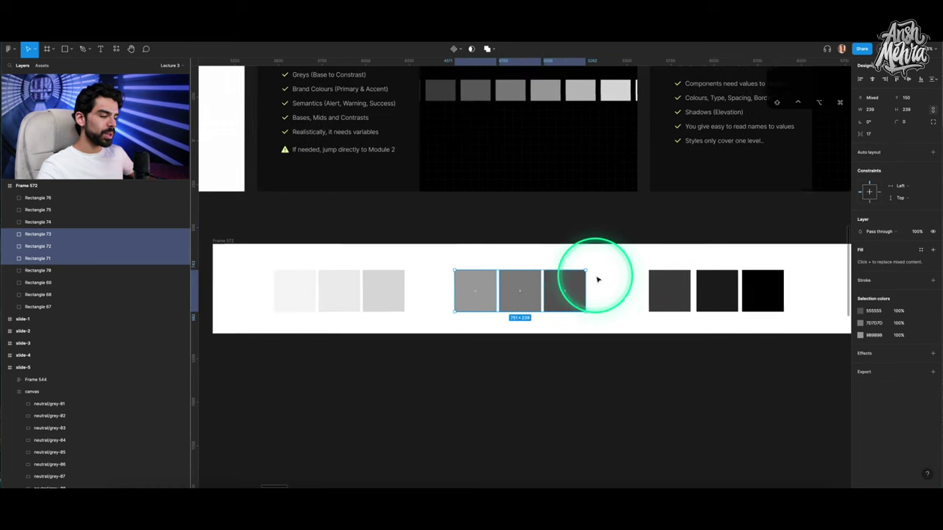
pyautogui.click(530, 262)
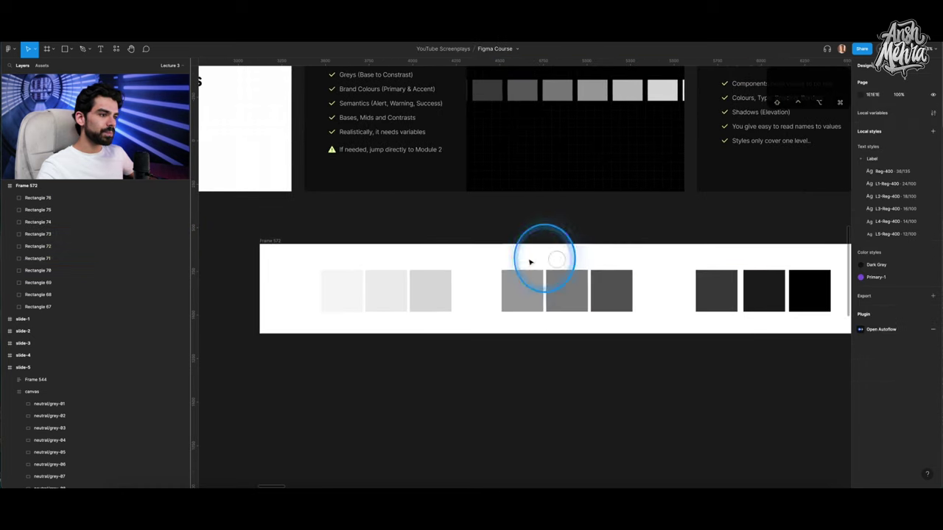
# Add the text label "Base" above the lightest swatch group and scale it up, aligned with the group's first swatch.
pyautogui.press('t')
pyautogui.click(387, 263)
pyautogui.click(406, 257)
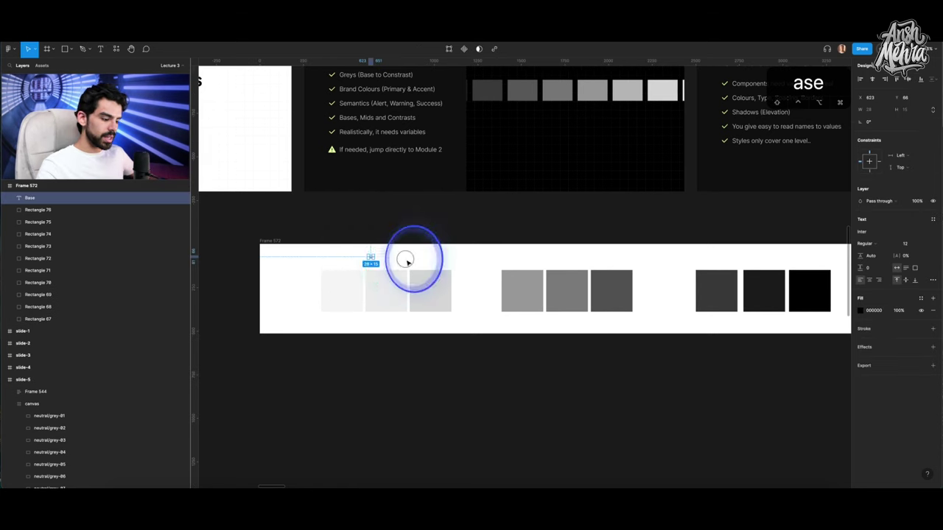
pyautogui.press('k')
pyautogui.moveTo(371, 249); pyautogui.dragTo(333, 259)
pyautogui.press('v')
# Duplicate the Base label above the second and third swatch groups, changing the copies' text to "Mid" and "Contrast".
pyautogui.moveTo(442, 259); pyautogui.dragTo(513, 259)
pyautogui.doubleClick(512, 259)
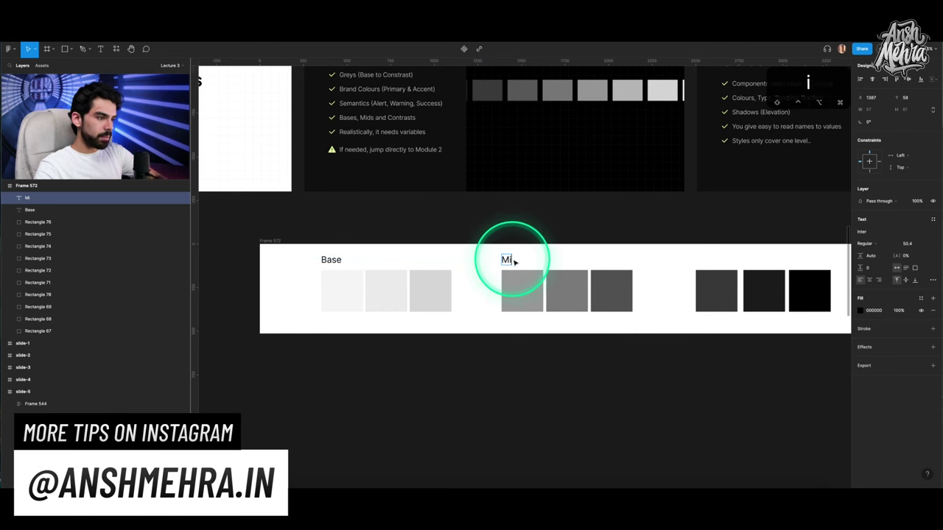
pyautogui.press('Escape')
pyautogui.moveTo(510, 259); pyautogui.dragTo(702, 261)
pyautogui.doubleClick(704, 259)
pyautogui.write('Contrast')
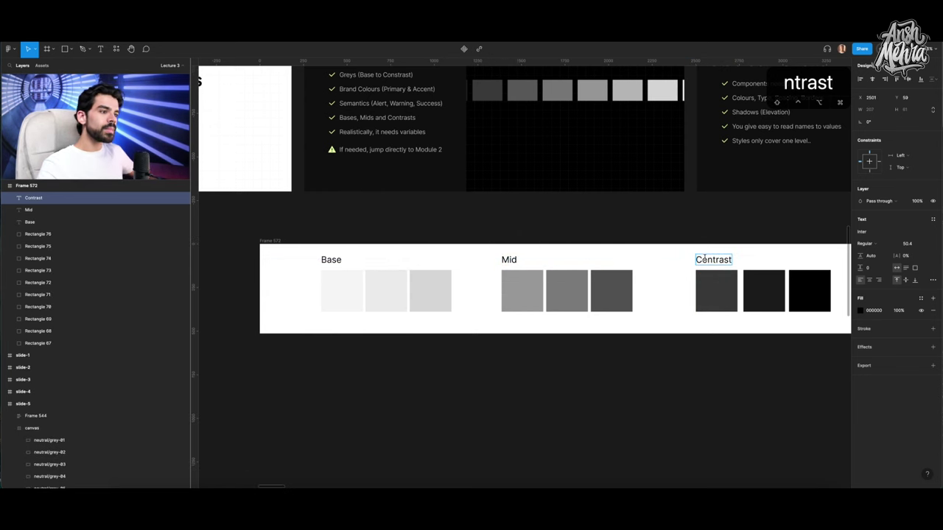
pyautogui.press('Escape')
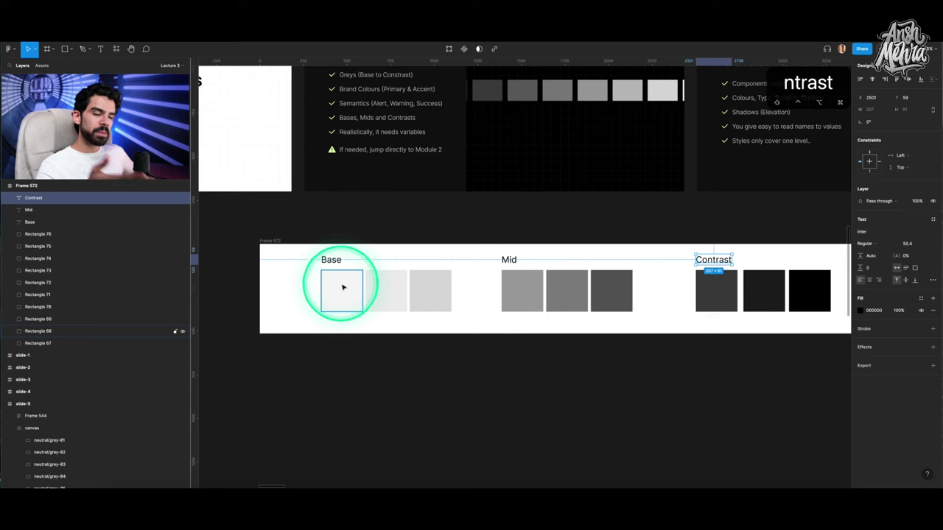
# Examine each swatch in the Mid and Contrast groups one after another.
pyautogui.click(525, 295)
pyautogui.click(567, 291)
pyautogui.click(610, 290)
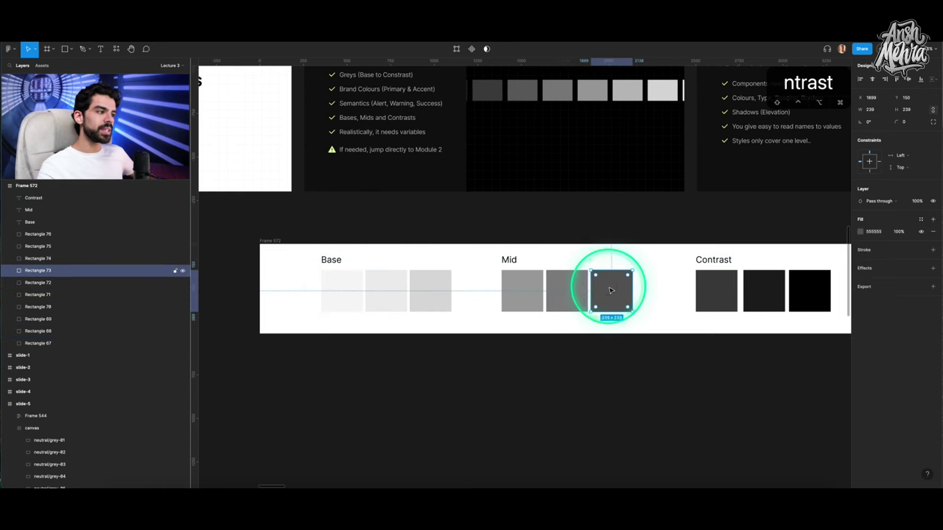
pyautogui.hscroll(2, 633, 289)
pyautogui.click(669, 286)
pyautogui.click(717, 287)
pyautogui.click(768, 287)
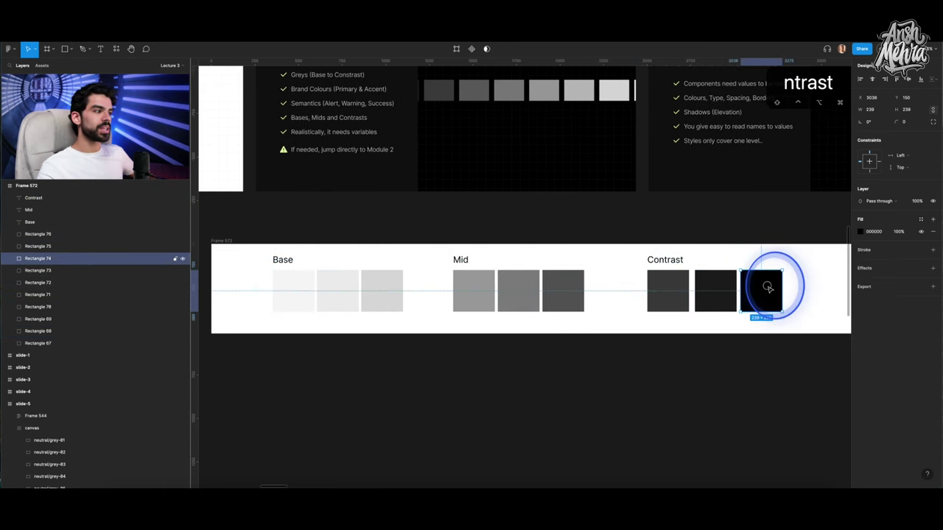
# Single out the "Brand Colours (Primary & Accent)" bullet on the Three Buckets slide.
pyautogui.scroll(4, 722, 283)
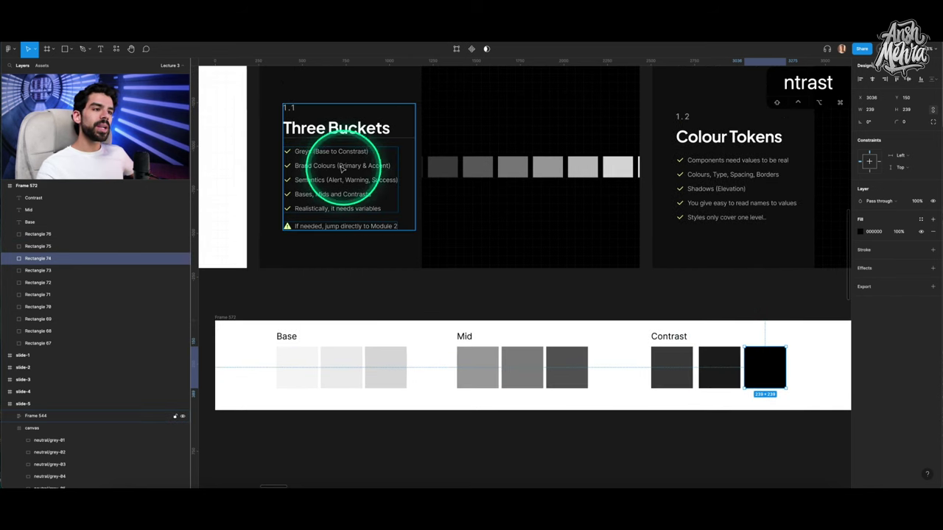
pyautogui.doubleClick(304, 165)
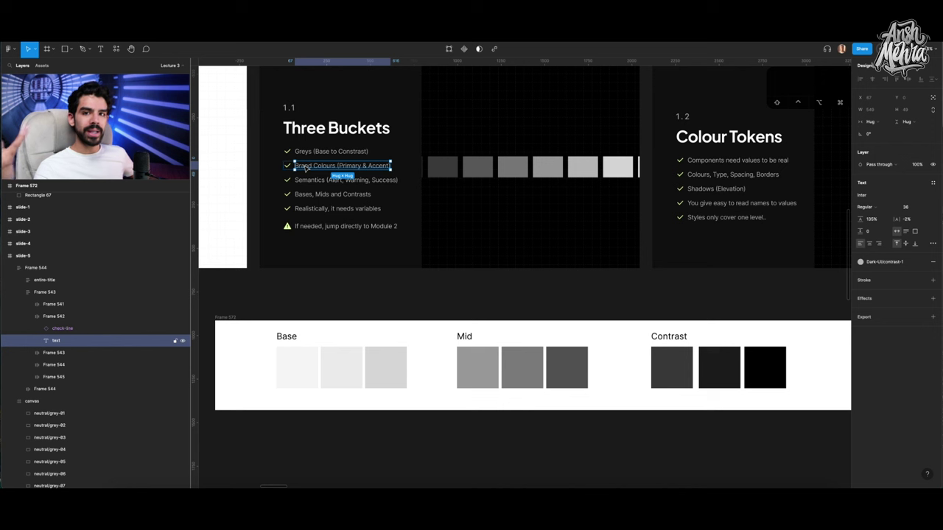
pyautogui.click(305, 168)
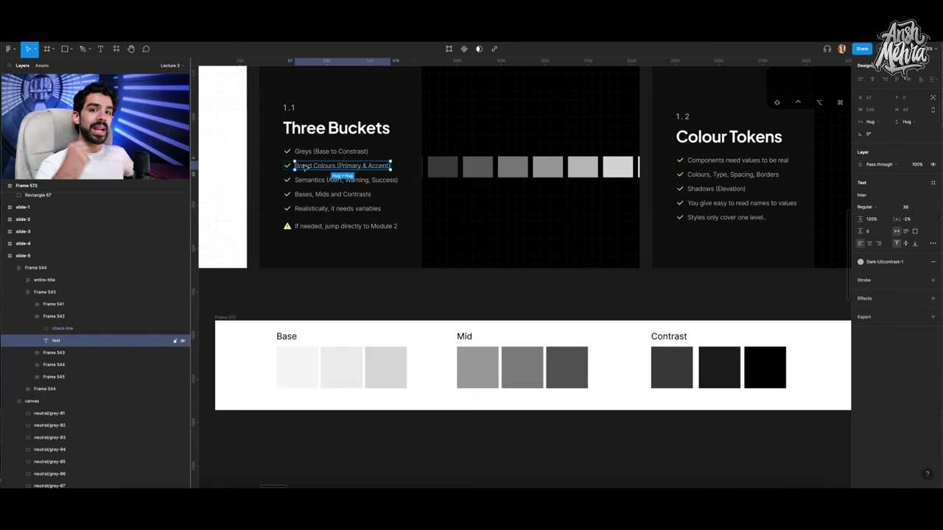
pyautogui.click(432, 199)
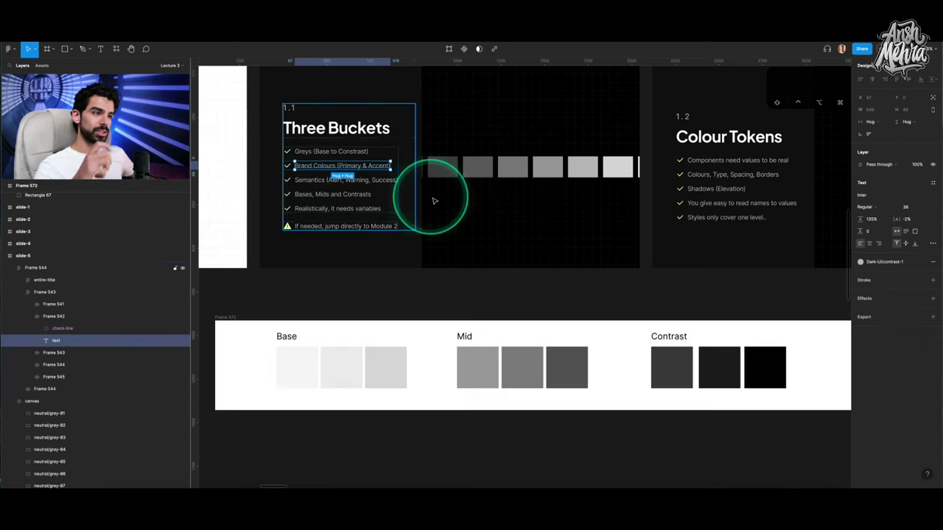
# Switch to Mobbin, filter the iOS apps by the Education category and open the Duolingo app's flows.
pyautogui.click(188, 28)
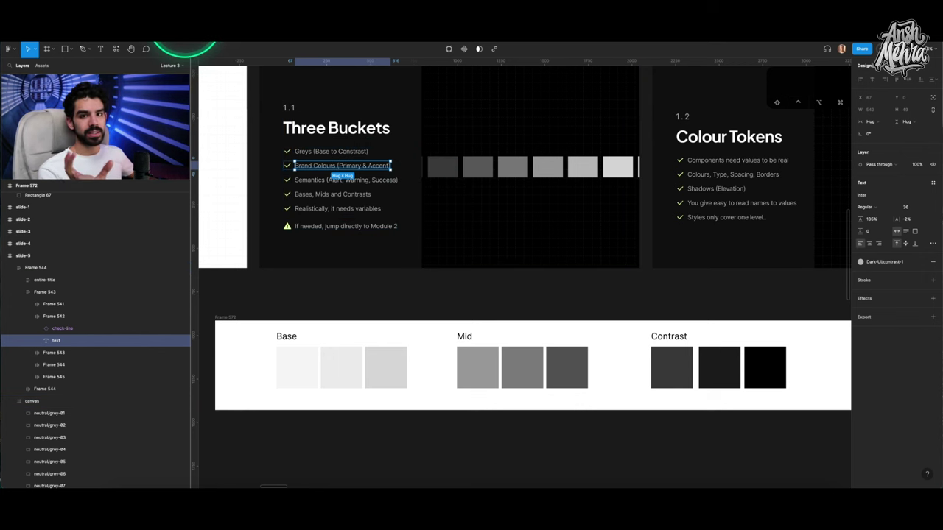
pyautogui.click(378, 231)
pyautogui.scroll(-2, 378, 235)
pyautogui.click(53, 58)
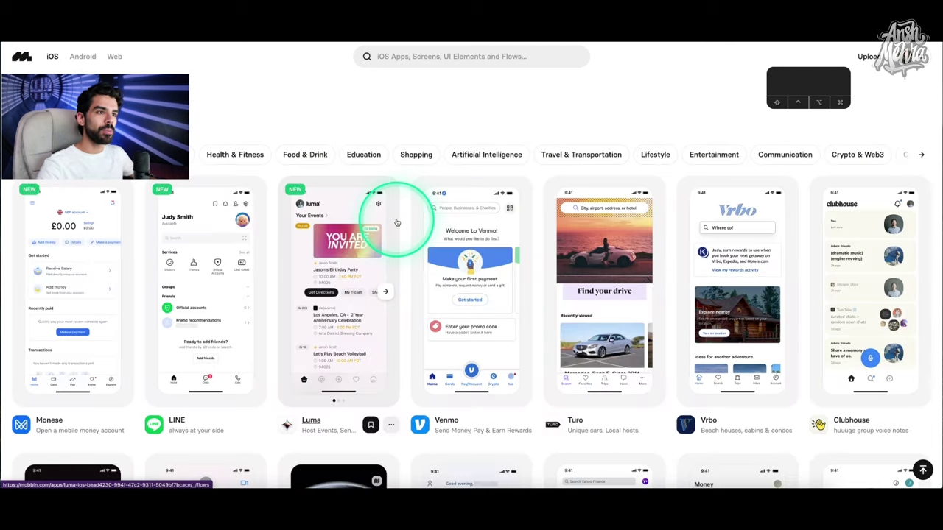
pyautogui.click(364, 156)
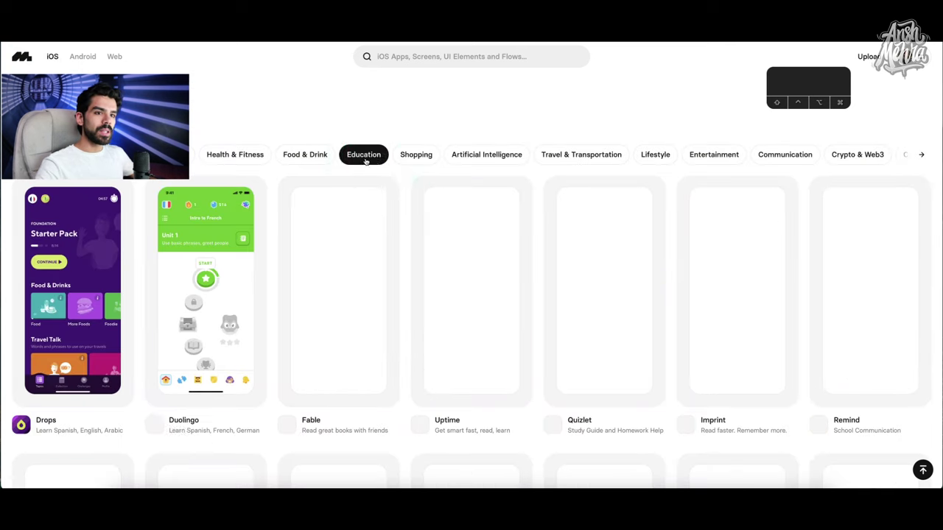
pyautogui.click(373, 161)
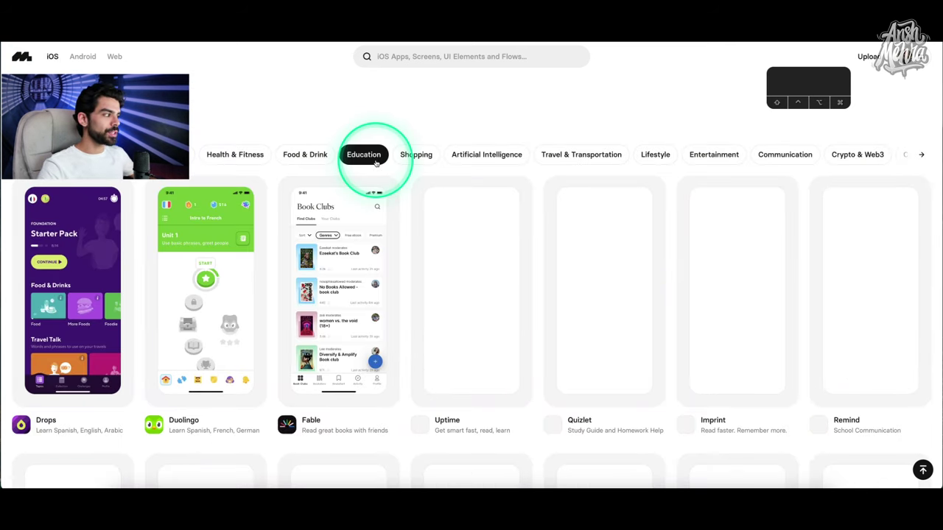
pyautogui.click(218, 215)
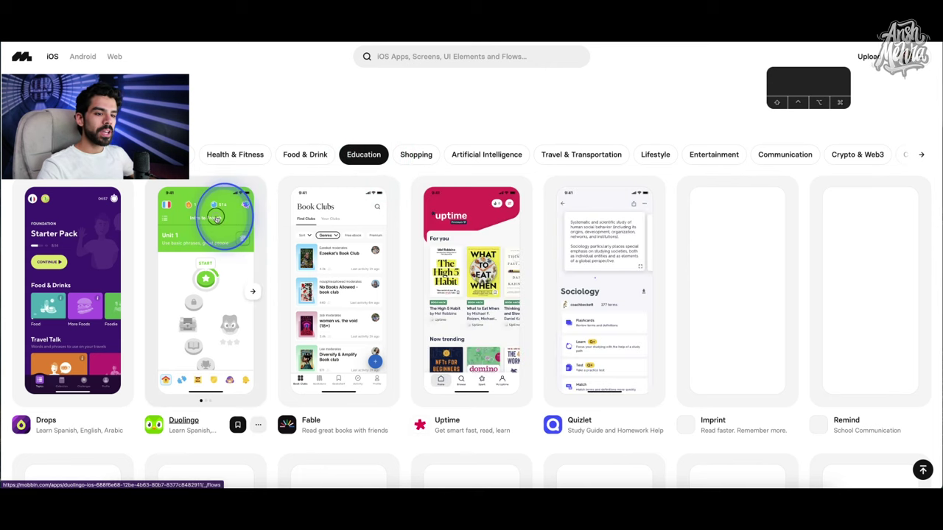
# Look over the green Duolingo splash screen and the start of the Onboarding flow.
pyautogui.scroll(-4, 538, 211)
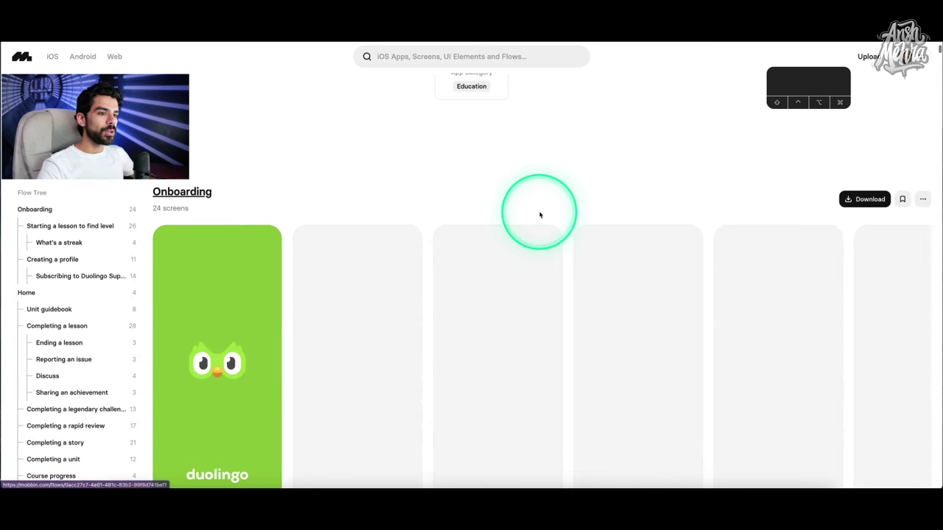
pyautogui.scroll(-1, 402, 198)
pyautogui.click(224, 199)
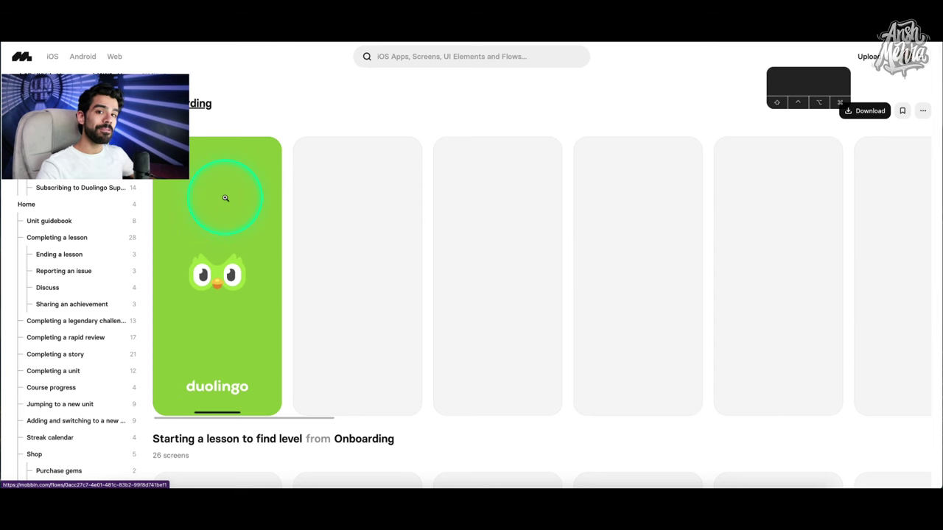
pyautogui.press('XF86MonBrightnessUp')
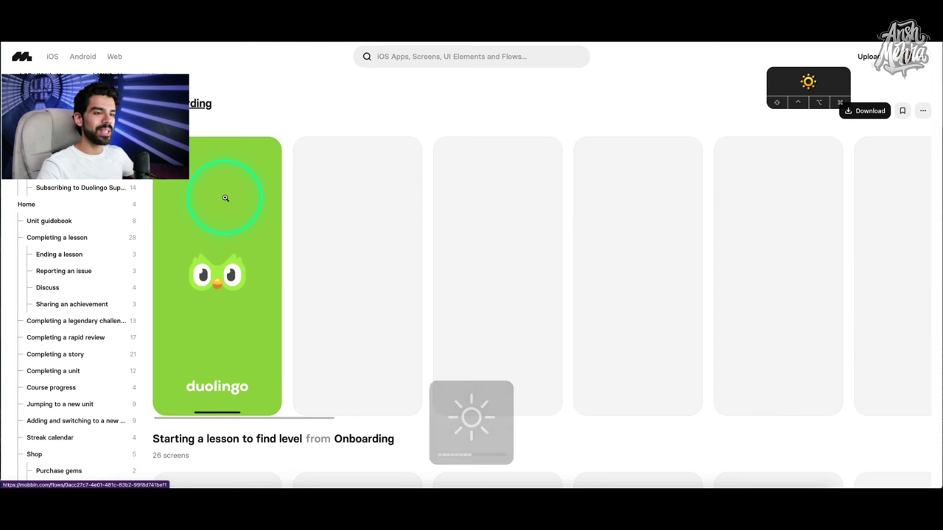
pyautogui.scroll(-5, 227, 196)
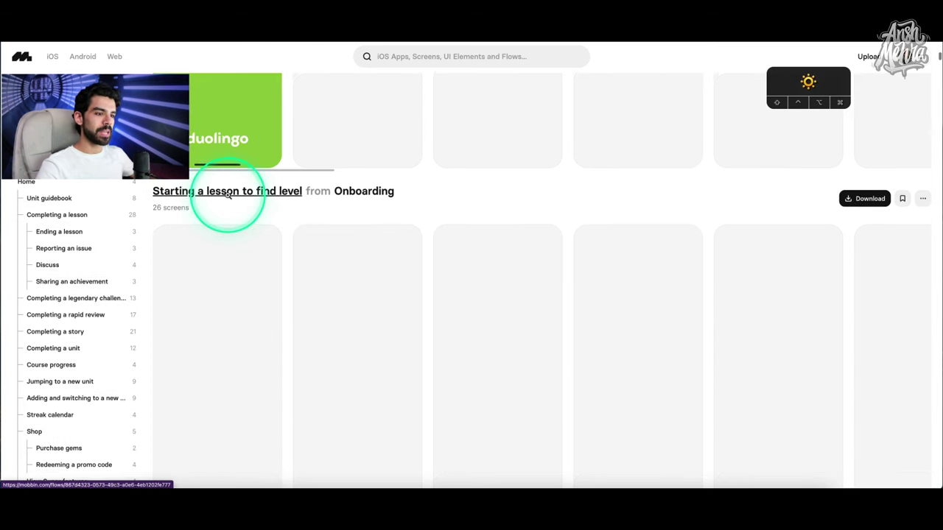
pyautogui.scroll(4, 347, 203)
pyautogui.scroll(1, 438, 230)
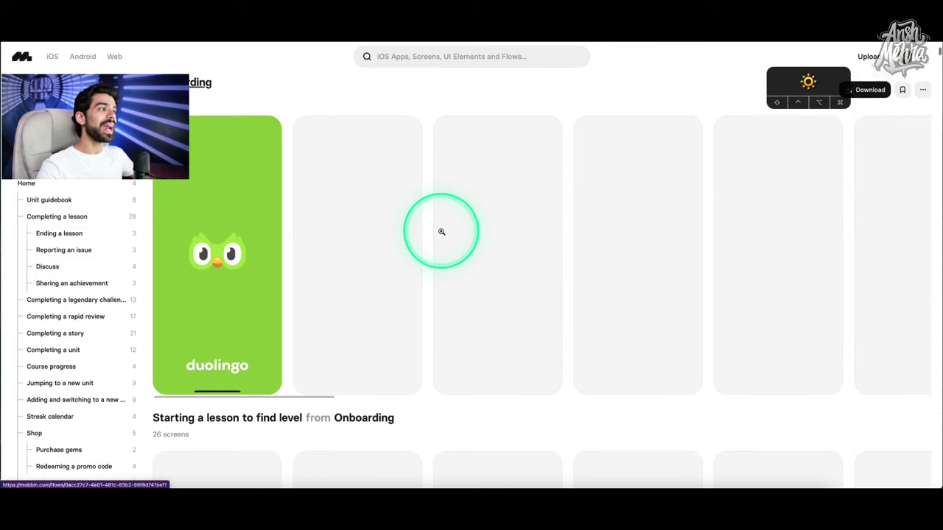
# View the Onboarding flow's screens, advance through the following flows to "What's a streak", and close the viewer.
pyautogui.click(618, 119)
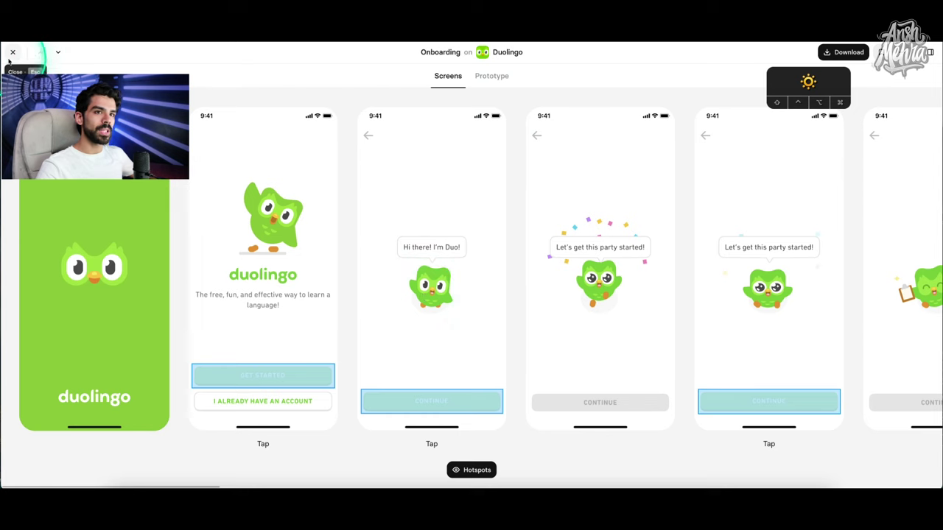
pyautogui.click(58, 53)
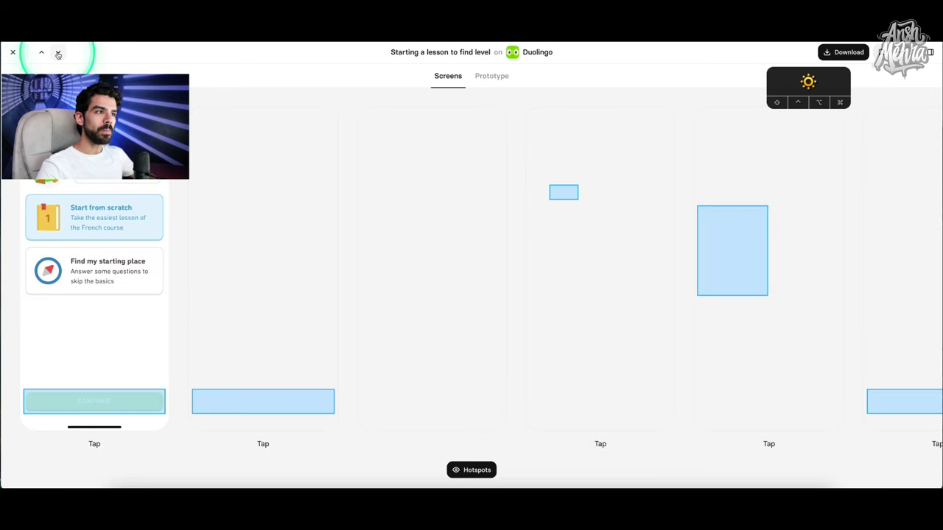
pyautogui.click(59, 52)
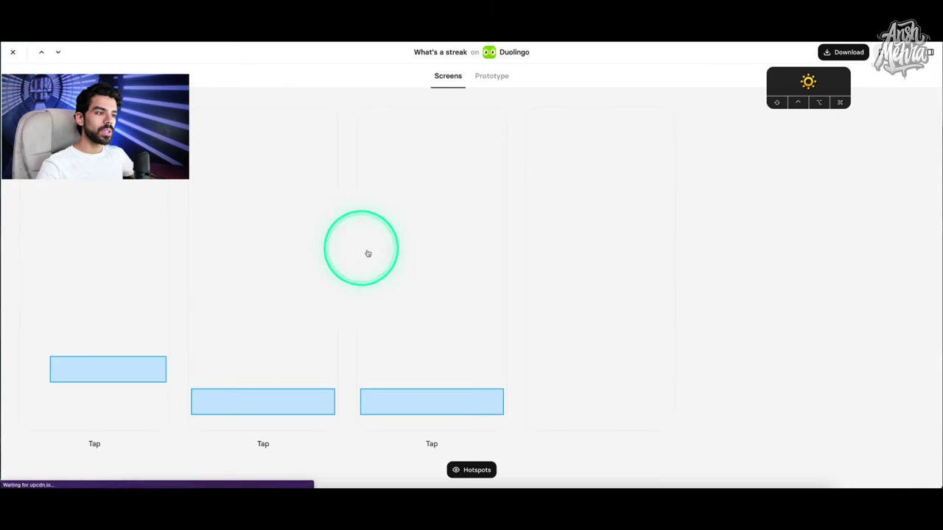
pyautogui.press('Escape')
# Examine the colours across Duolingo's flows from "What's a streak" down to the Unit guidebook.
pyautogui.scroll(-10, 394, 250)
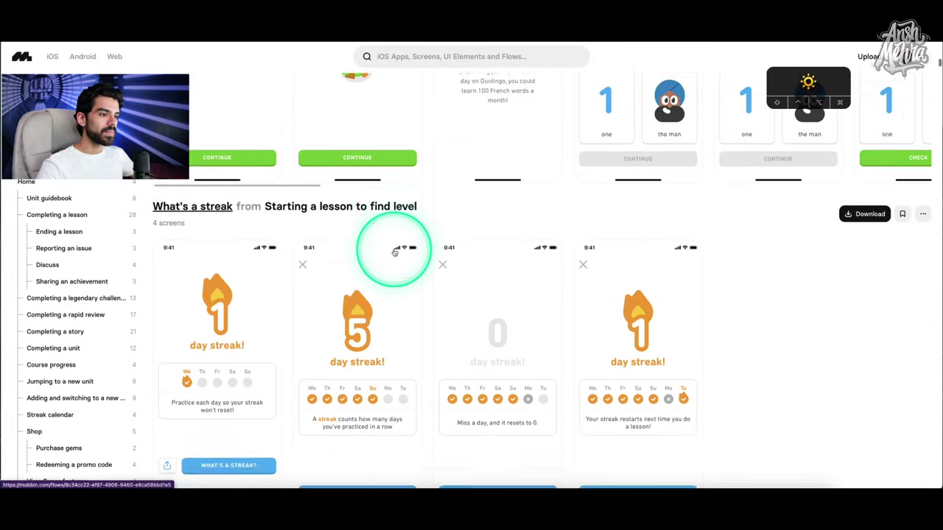
pyautogui.scroll(-10, 394, 250)
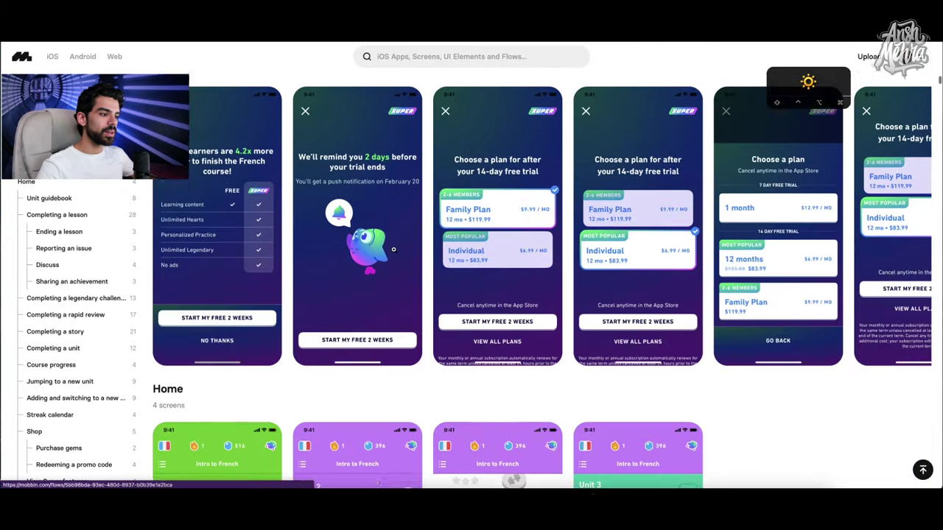
pyautogui.scroll(-10, 394, 251)
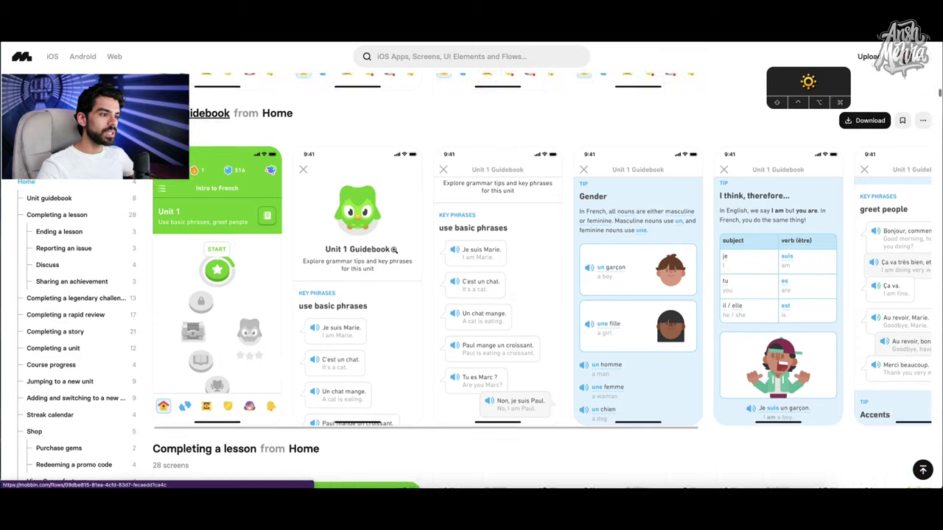
# Return to Figma and single out the "Semantics (Alert, Warning, Success)" bullet on the Three Buckets slide.
pyautogui.click(541, 268)
pyautogui.click(541, 268)
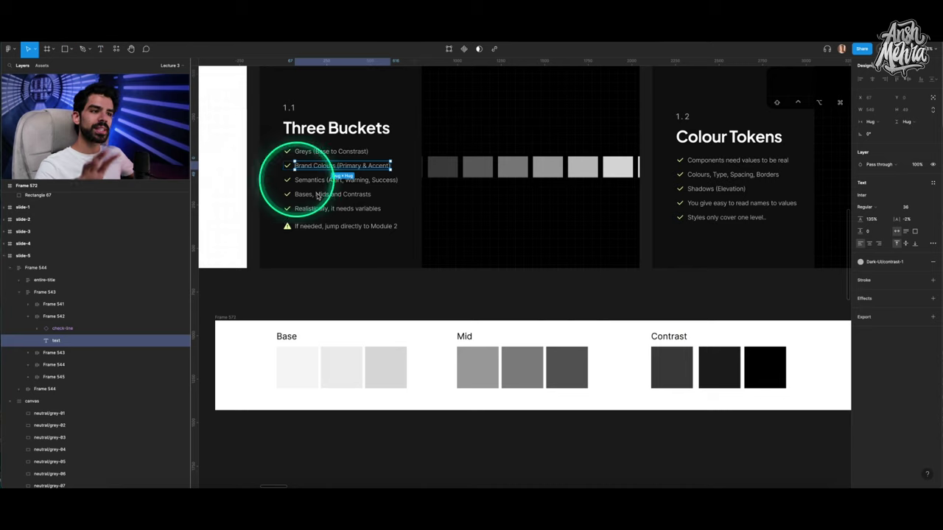
pyautogui.scroll(1, 365, 230)
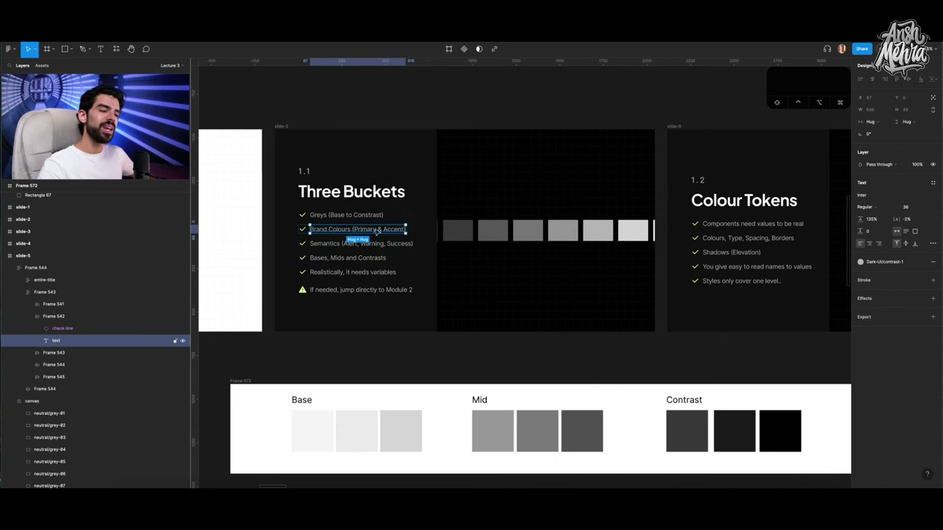
pyautogui.scroll(2, 338, 225)
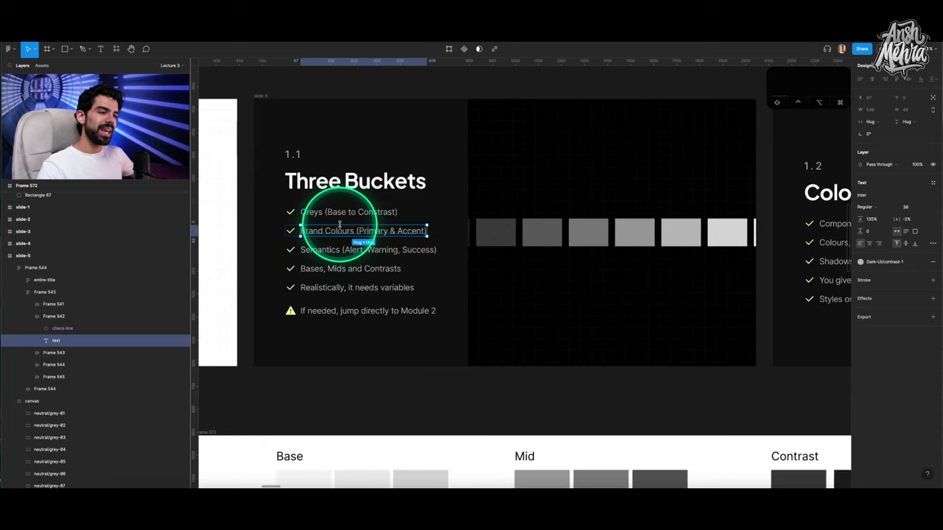
pyautogui.hscroll(1, 339, 224)
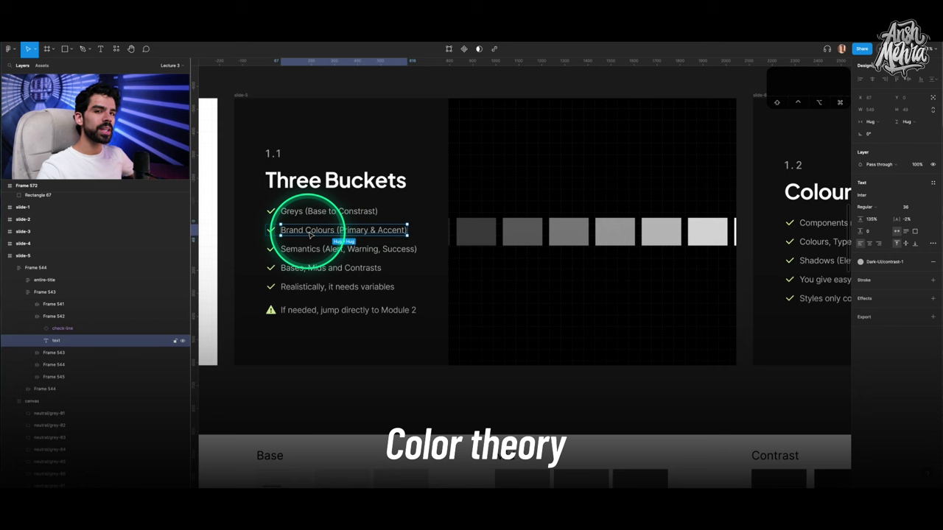
pyautogui.scroll(2, 312, 233)
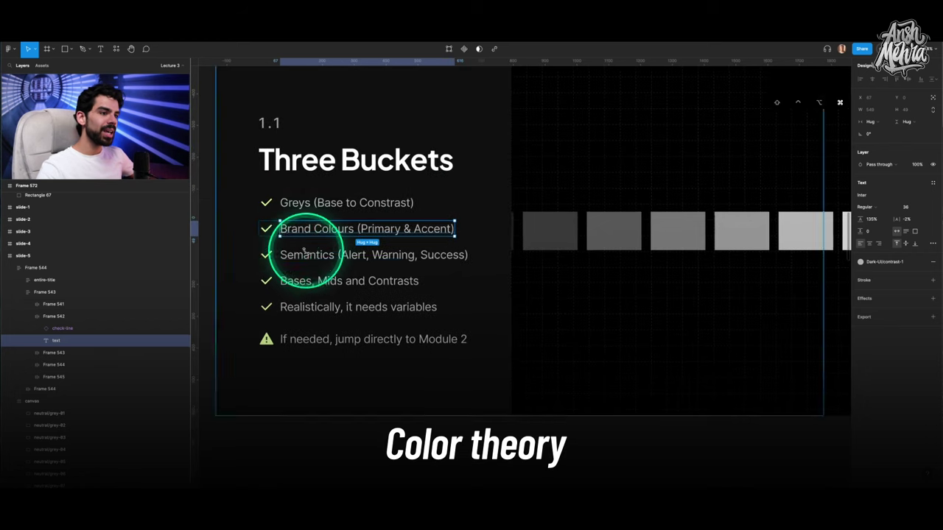
pyautogui.click(312, 257)
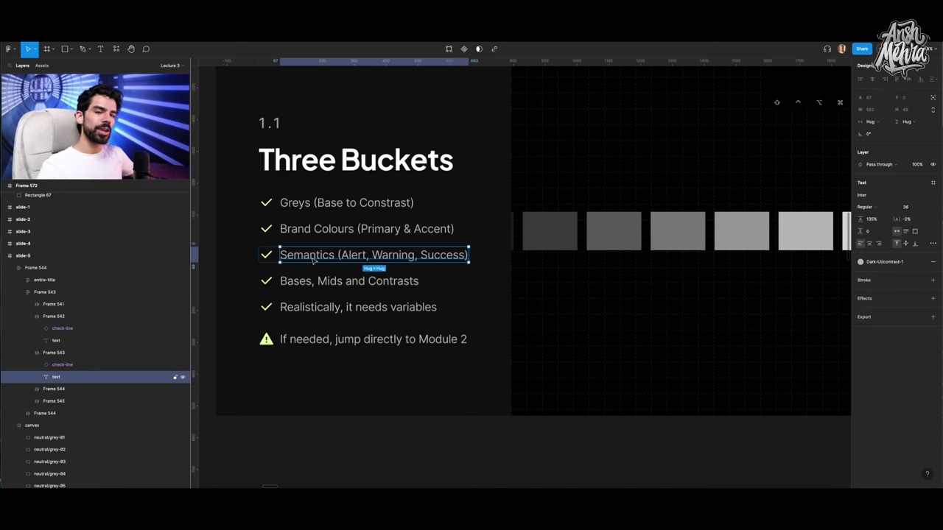
pyautogui.click(312, 257)
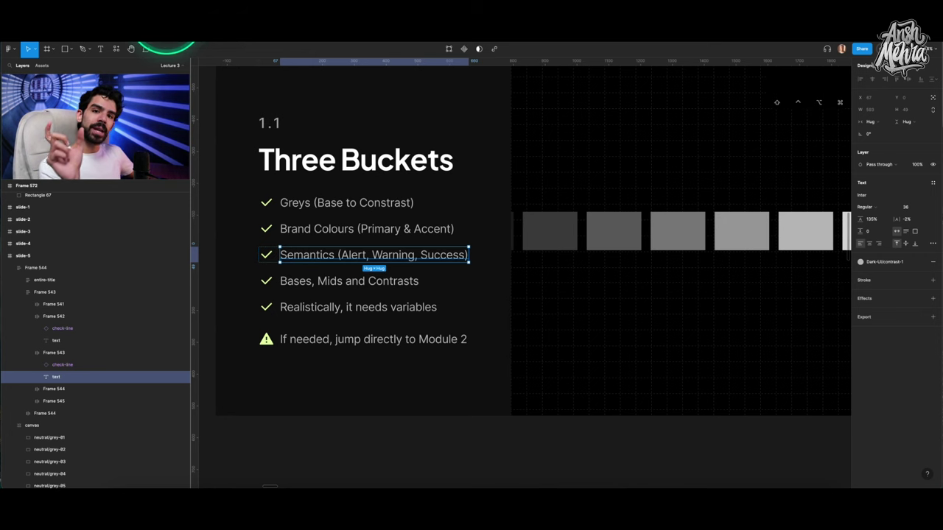
# Place a copy of a dark grey swatch below the grey row and set its fill to purple AE2AC3.
pyautogui.hscroll(5, 522, 169)
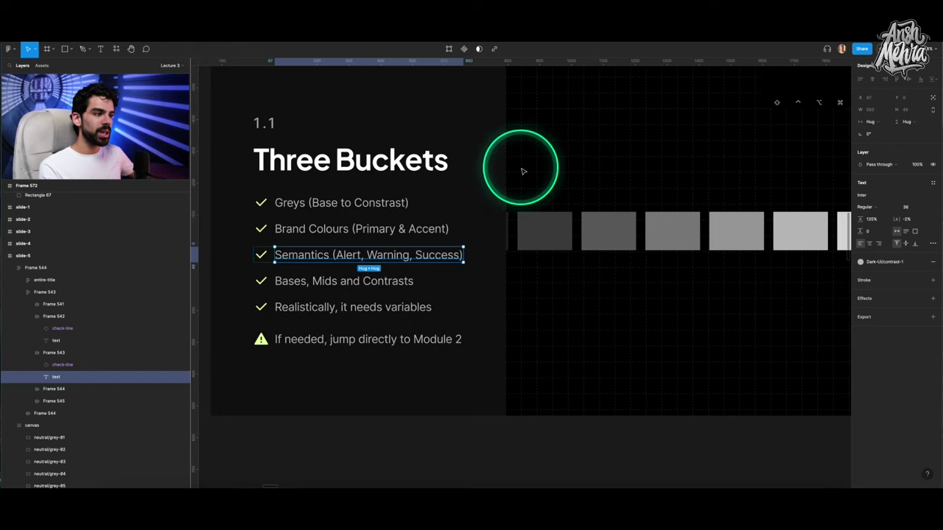
pyautogui.click(479, 232)
pyautogui.scroll(3, 596, 320)
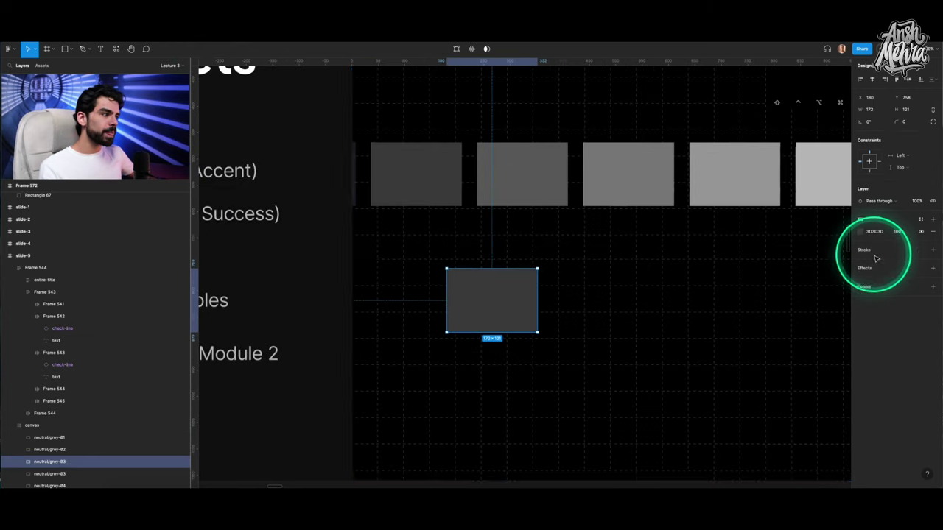
pyautogui.click(860, 231)
pyautogui.click(833, 358)
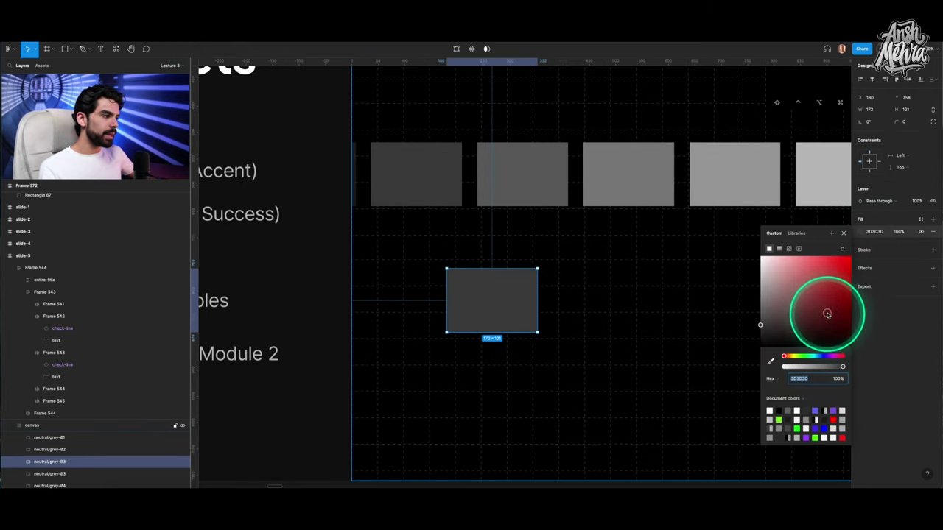
pyautogui.click(831, 277)
pyautogui.click(843, 232)
# Duplicate the purple swatch to its right and overlay the copy with a 000000 fill at 20% opacity.
pyautogui.moveTo(525, 300); pyautogui.dragTo(599, 301)
pyautogui.scroll(2, 612, 295)
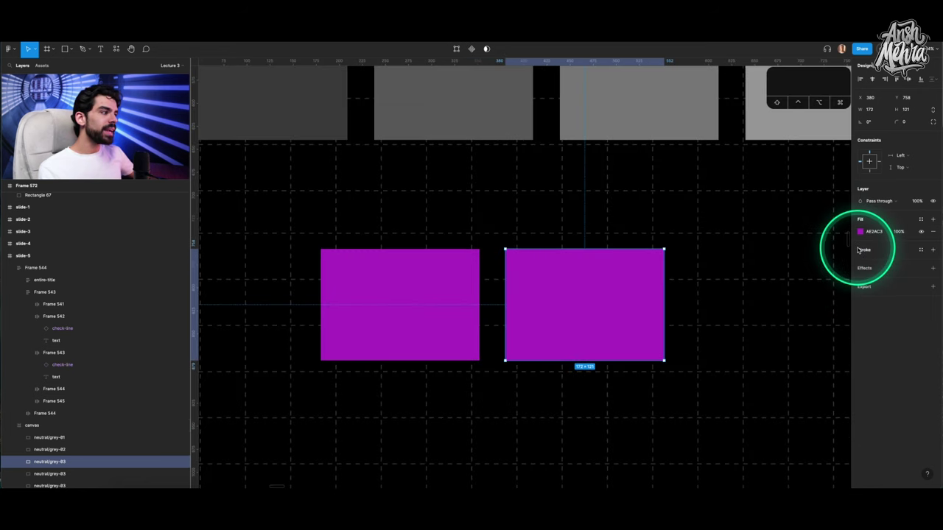
pyautogui.click(931, 220)
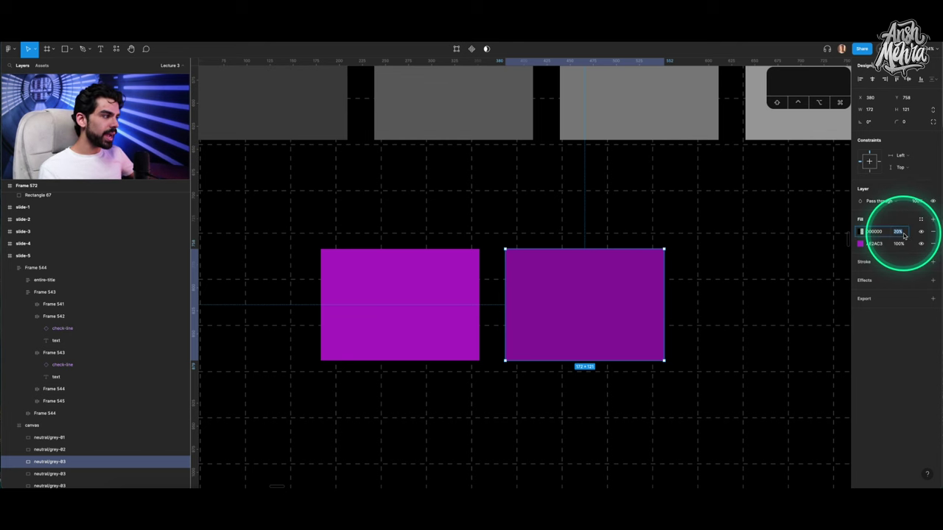
pyautogui.click(567, 273)
# Duplicate the darkened swatch to the right, remove its black overlay, and sample the darkened purple 8B229C as its single fill.
pyautogui.hscroll(3, 567, 263)
pyautogui.scroll(-2, 568, 263)
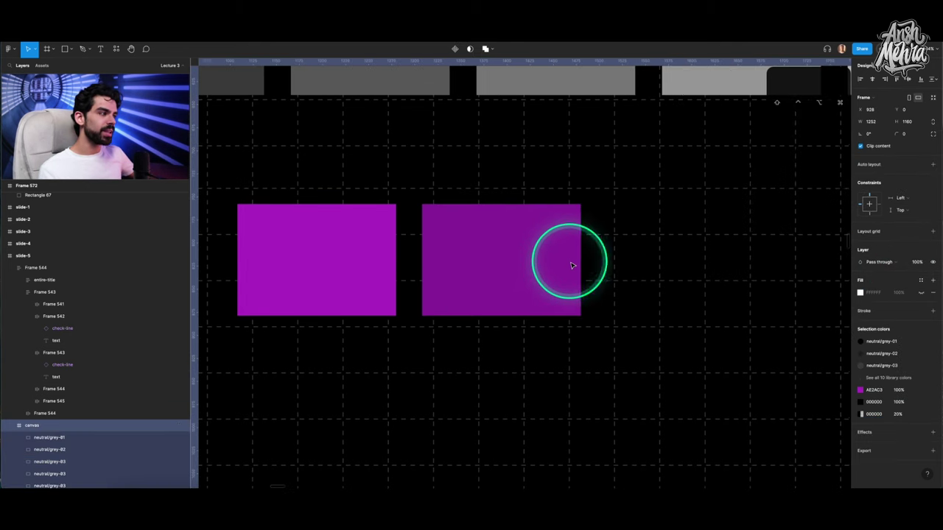
pyautogui.click(450, 235)
pyautogui.moveTo(449, 235); pyautogui.dragTo(640, 235)
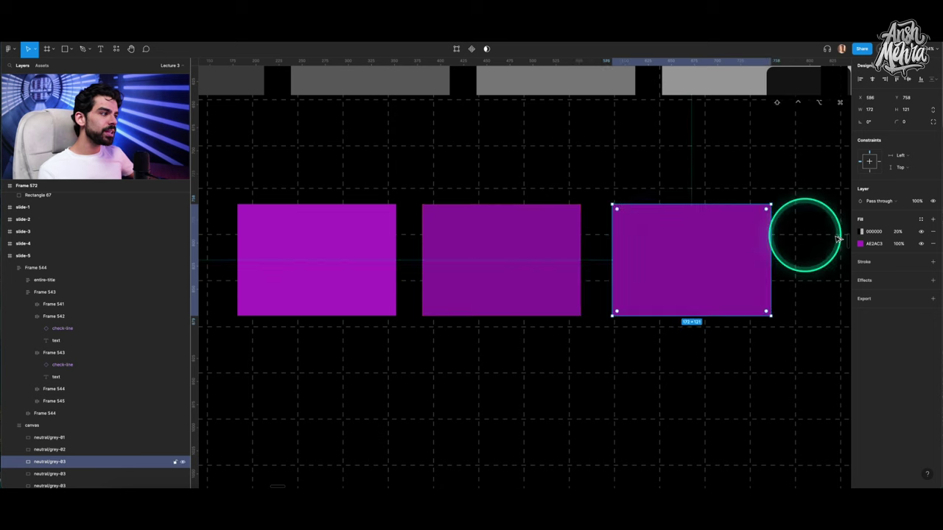
pyautogui.click(932, 231)
pyautogui.click(869, 234)
pyautogui.click(771, 361)
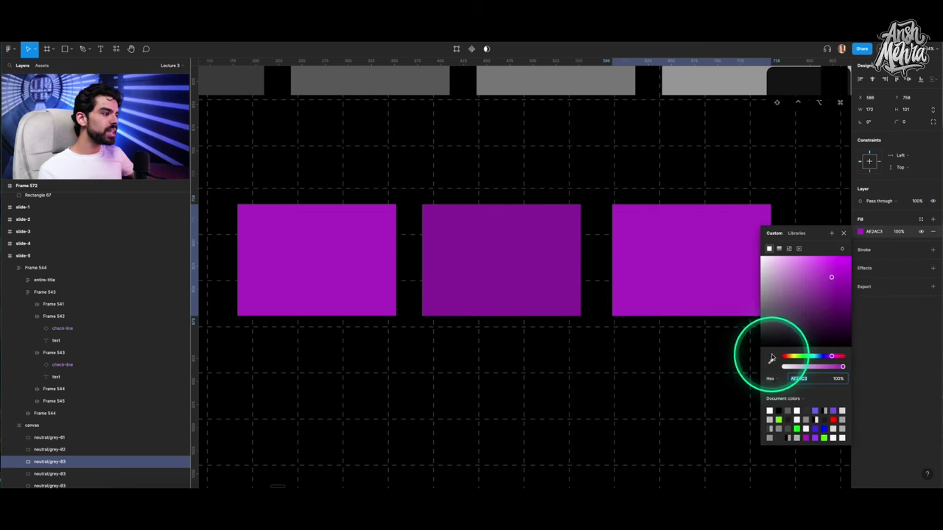
pyautogui.click(553, 265)
pyautogui.click(610, 192)
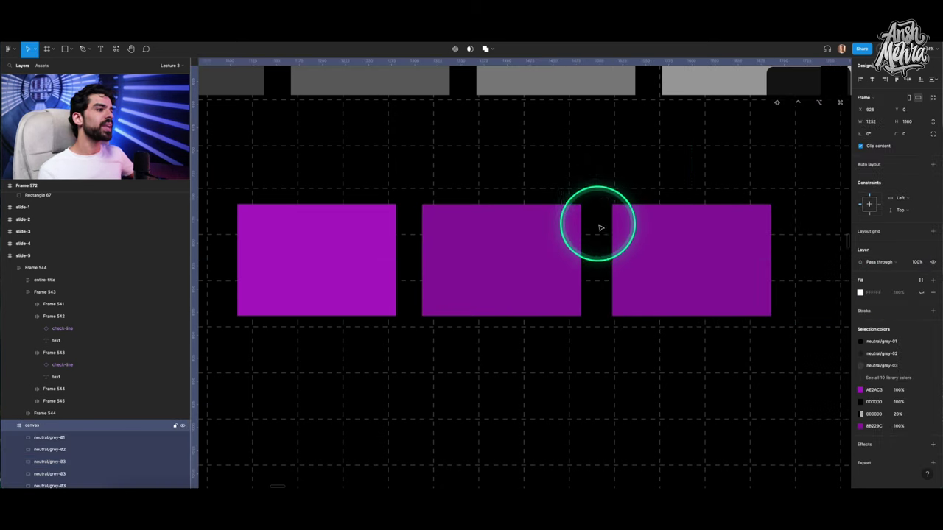
# Compare the fills of the three purple swatches by inspecting each one.
pyautogui.click(731, 245)
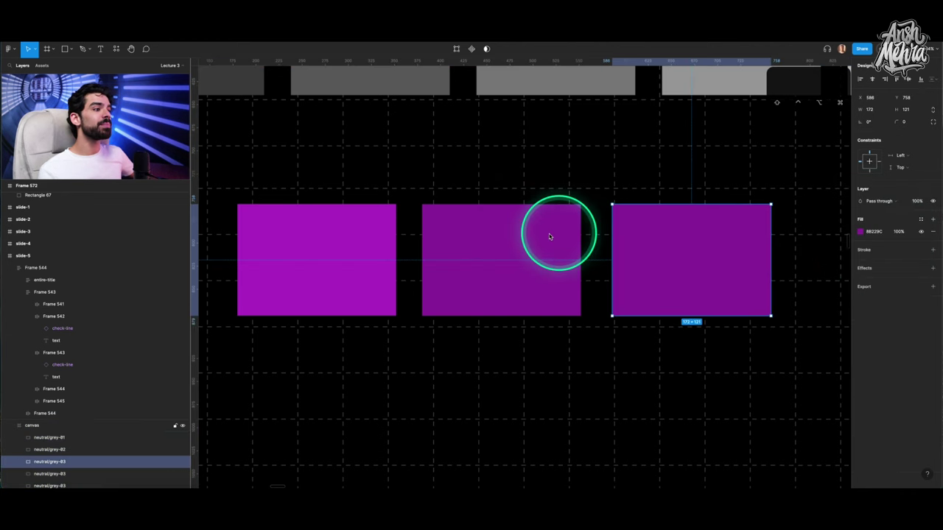
pyautogui.click(361, 243)
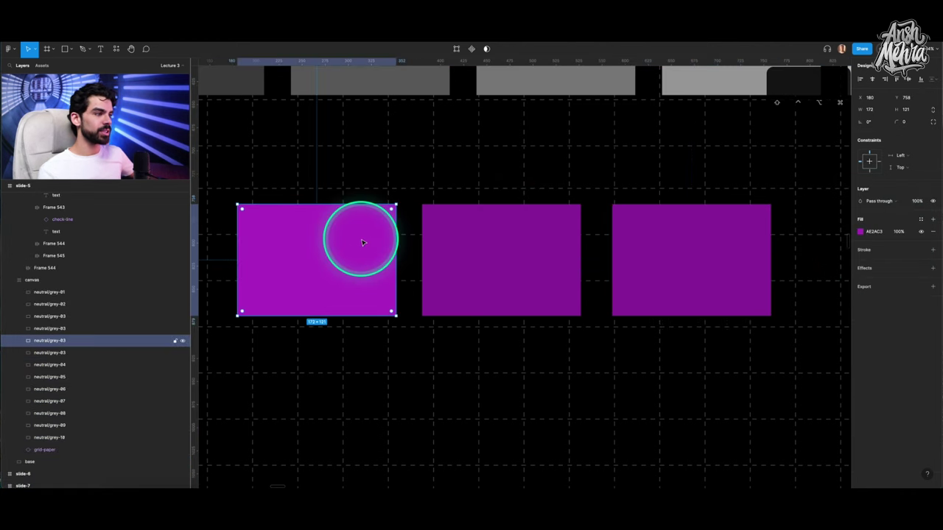
pyautogui.click(675, 240)
pyautogui.click(517, 240)
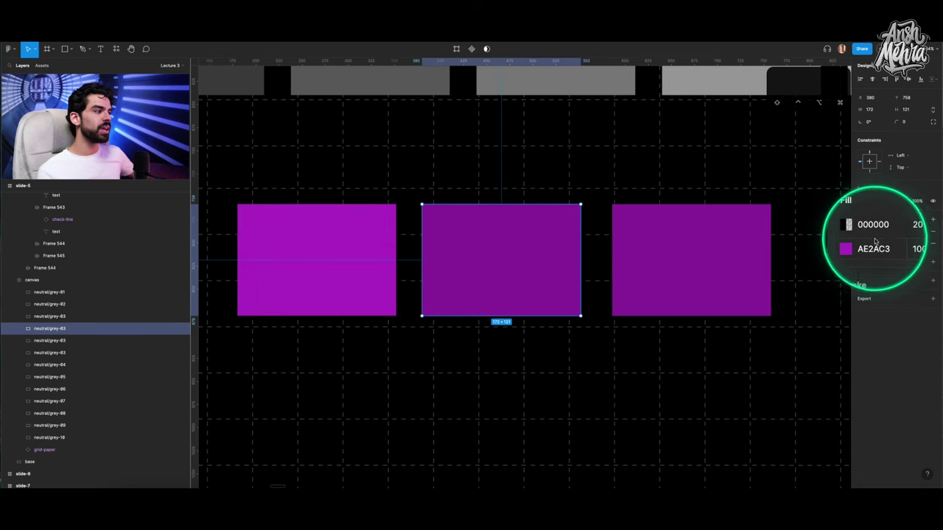
# Delete the middle swatch with the black overlay and move the flat dark purple swatch beside the original purple one.
pyautogui.press('BackSpace')
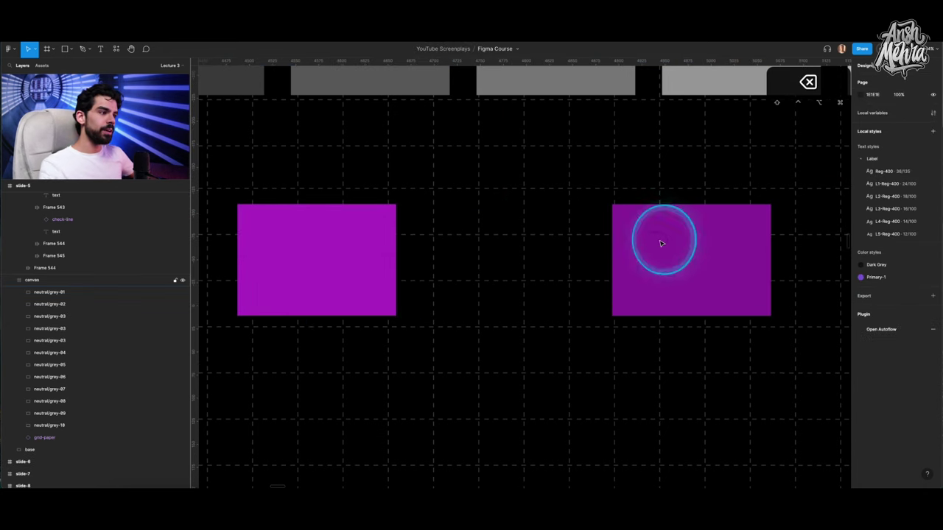
pyautogui.moveTo(661, 240); pyautogui.dragTo(579, 240)
pyautogui.press('super+z')
pyautogui.scroll(-3, 682, 238)
pyautogui.click(684, 238)
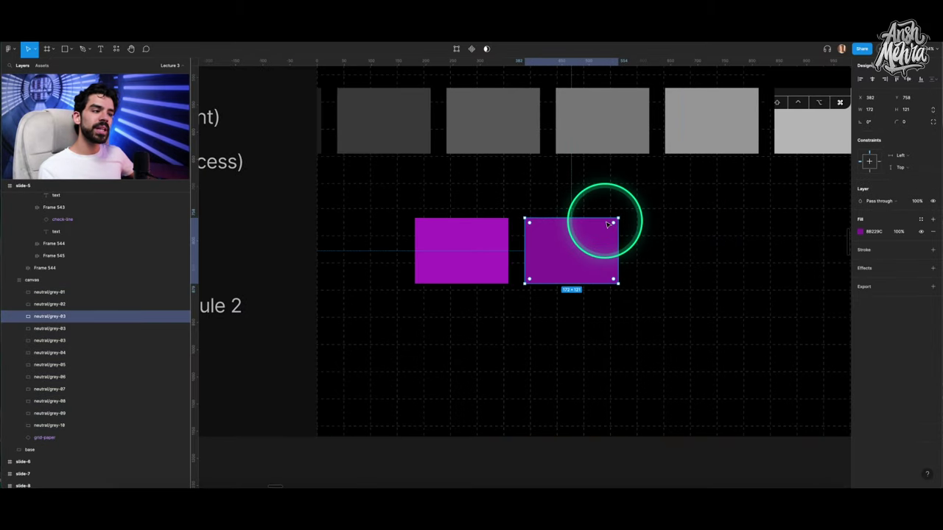
# Review the Three Buckets slide, and examine the root value and named colour cards on the Colour Tokens slide.
pyautogui.scroll(-5, 604, 218)
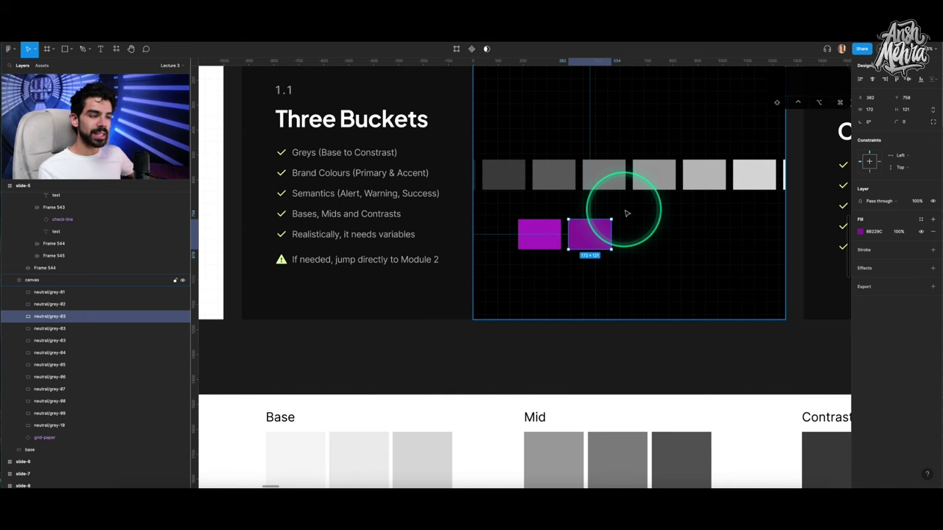
pyautogui.scroll(-3, 625, 215)
pyautogui.hscroll(4, 625, 213)
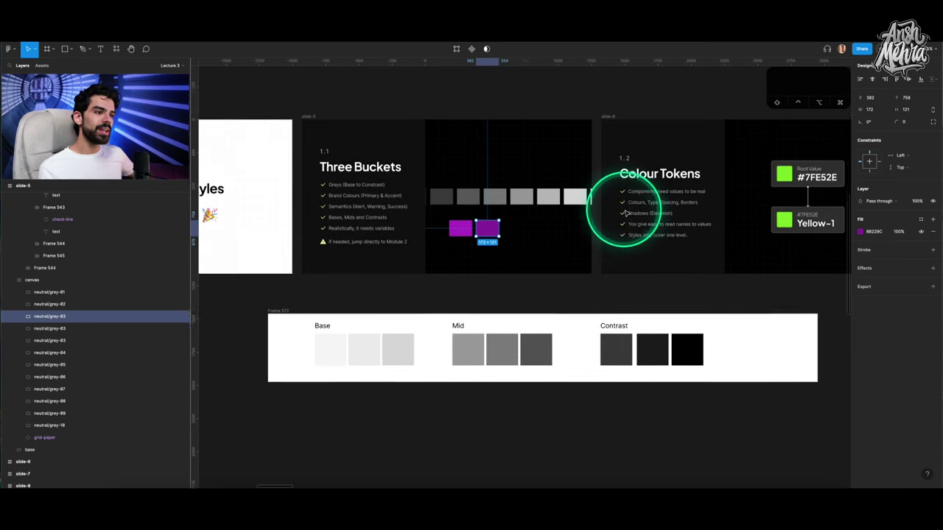
pyautogui.scroll(1, 626, 214)
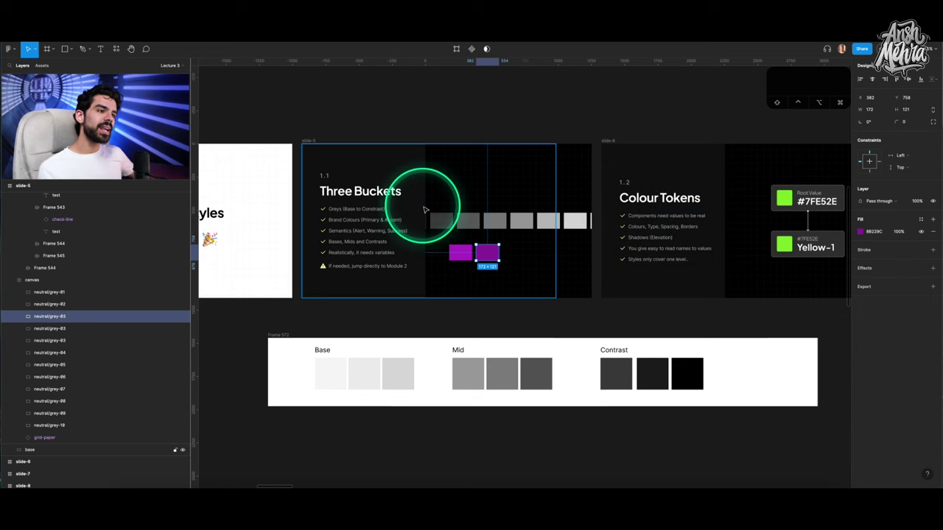
pyautogui.scroll(2, 419, 205)
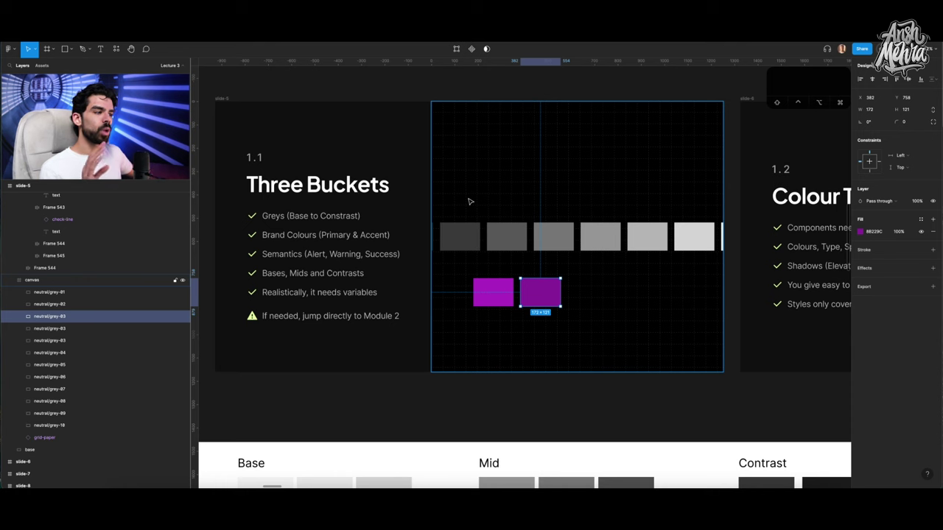
pyautogui.hscroll(5, 469, 201)
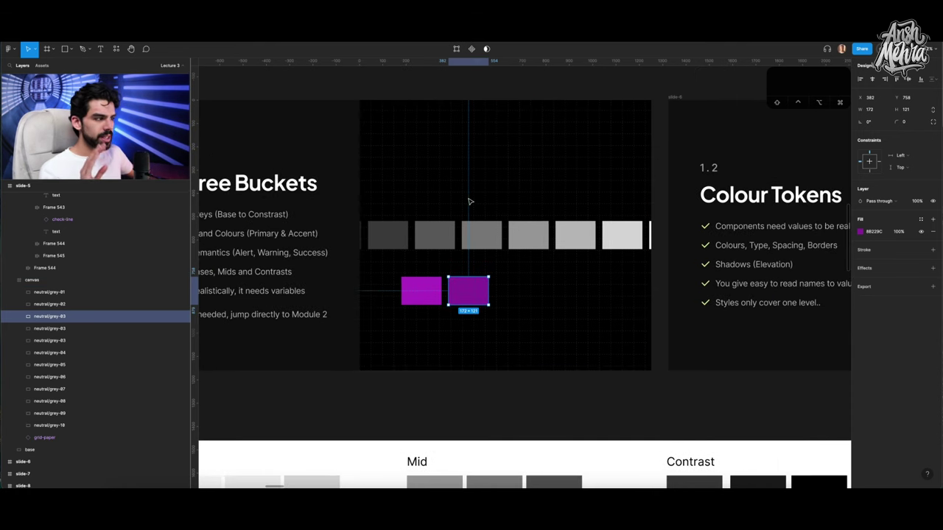
pyautogui.hscroll(20, 469, 201)
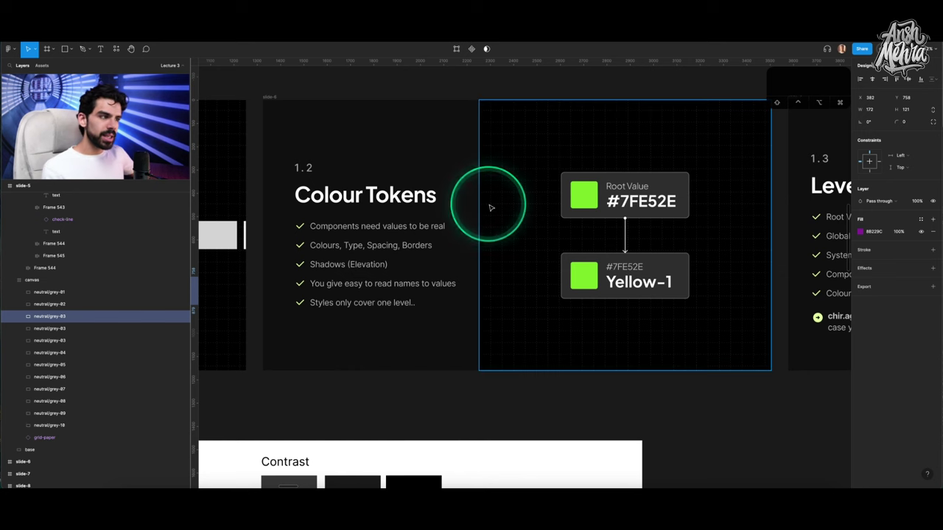
pyautogui.scroll(5, 638, 190)
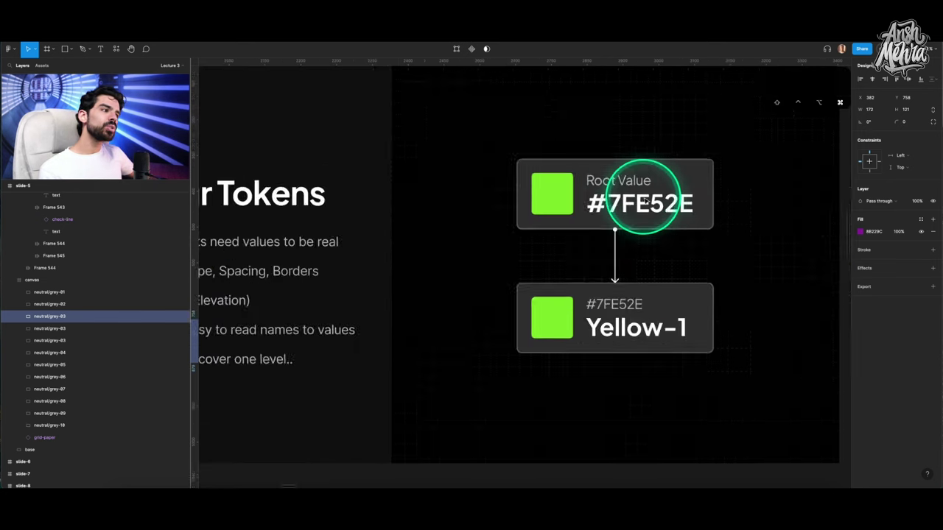
pyautogui.keyDown('ctrl'); pyautogui.click(648, 200); pyautogui.keyUp('ctrl')
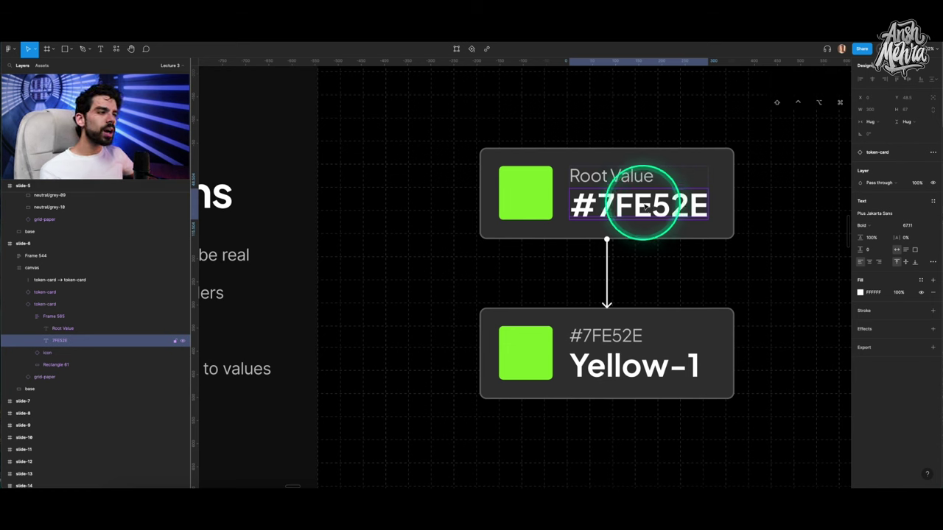
pyautogui.click(768, 203)
pyautogui.hotkey('shift', '2')
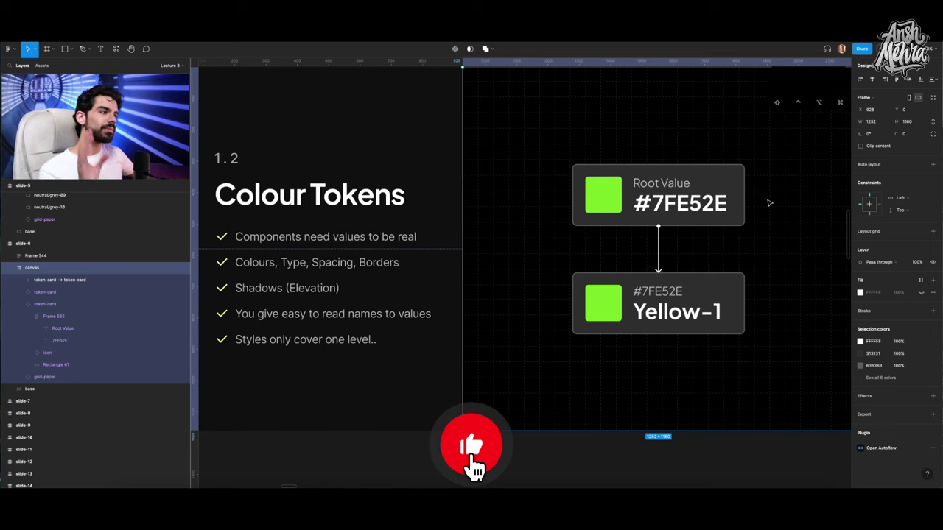
pyautogui.hscroll(-2, 768, 203)
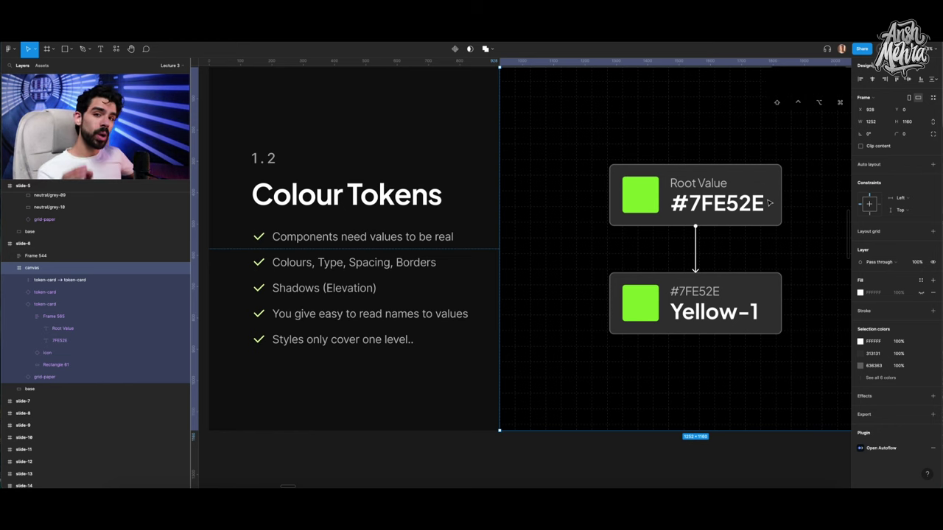
# Look over the Base, Mid and Contrast grey swatches and return to the Colour Tokens cards.
pyautogui.scroll(-5, 709, 230)
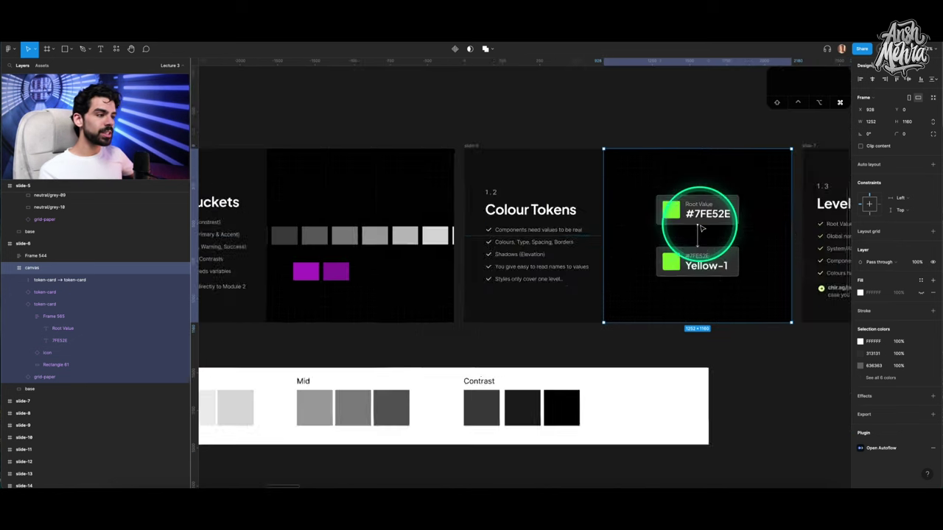
pyautogui.scroll(5, 318, 316)
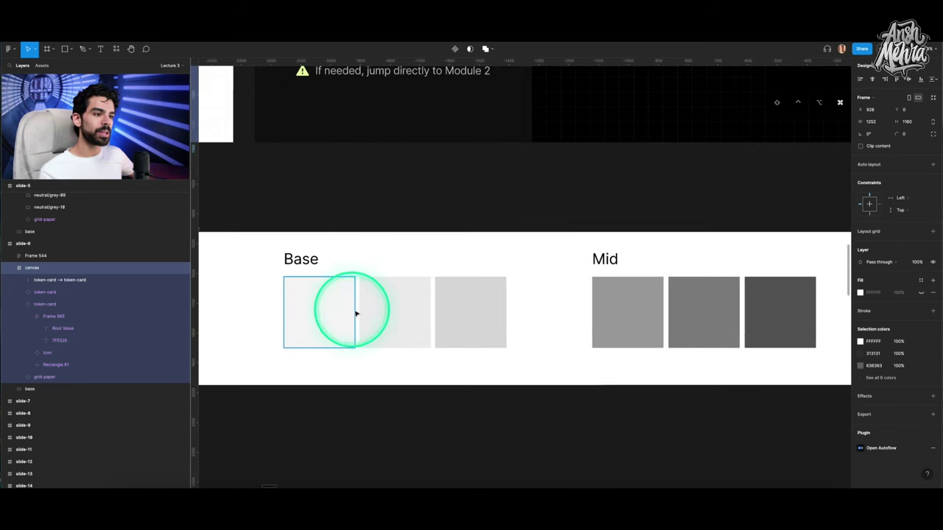
pyautogui.scroll(-2, 488, 305)
pyautogui.scroll(-2, 487, 306)
pyautogui.hscroll(5, 484, 305)
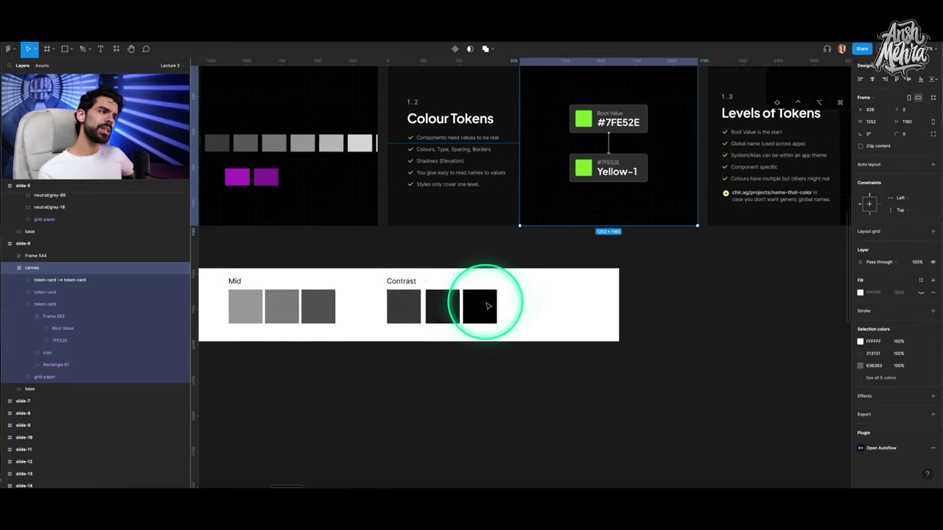
pyautogui.scroll(3, 604, 200)
pyautogui.scroll(1, 597, 204)
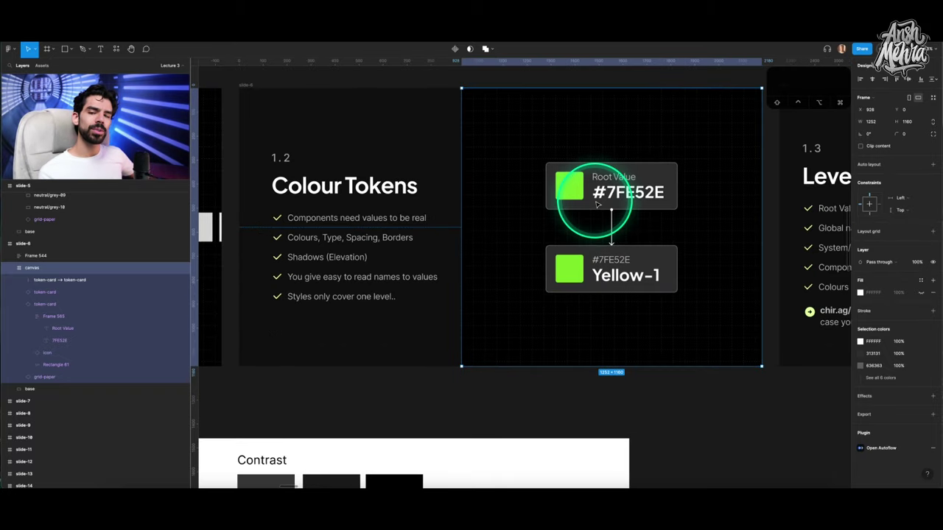
pyautogui.scroll(2, 528, 183)
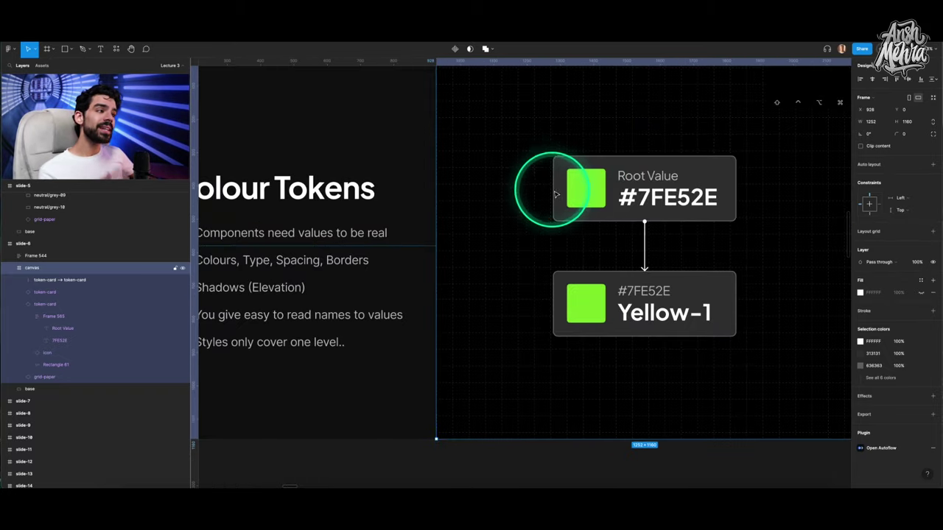
pyautogui.hscroll(-3, 569, 191)
pyautogui.scroll(2, 774, 211)
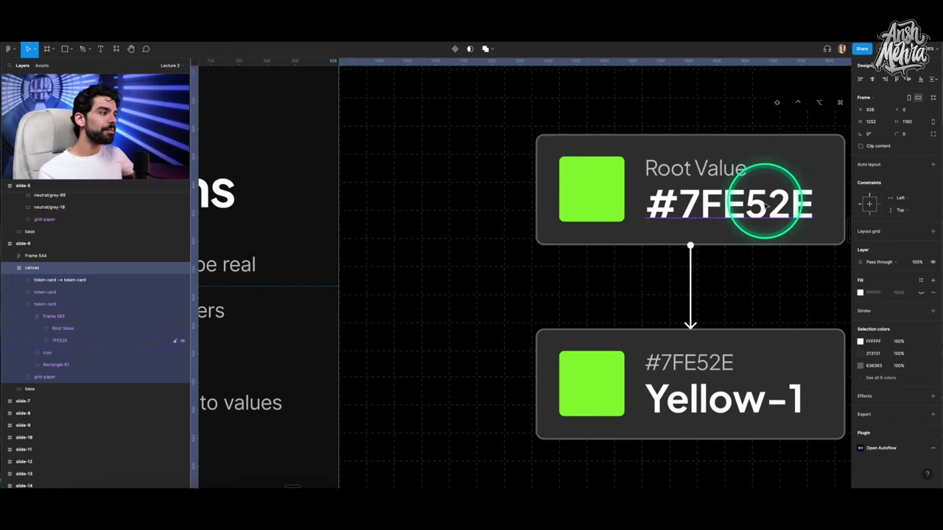
pyautogui.hscroll(3, 766, 208)
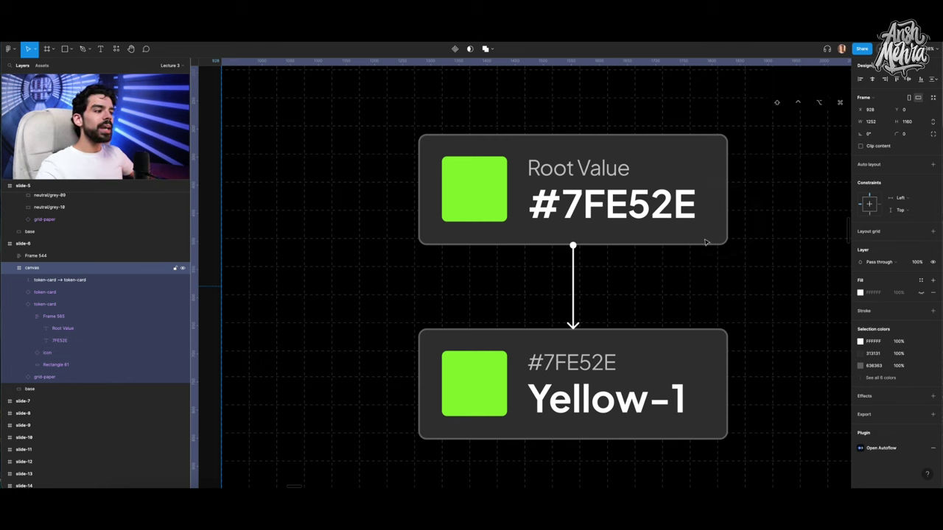
# Compare the #7FE52E root value text with its Yellow-1 alias by inspecting both token cards.
pyautogui.doubleClick(605, 398)
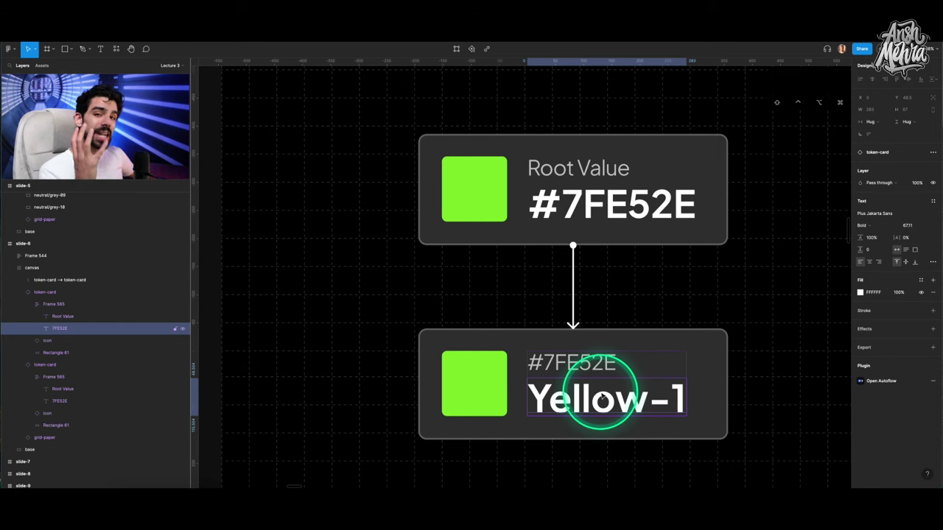
pyautogui.click(617, 211)
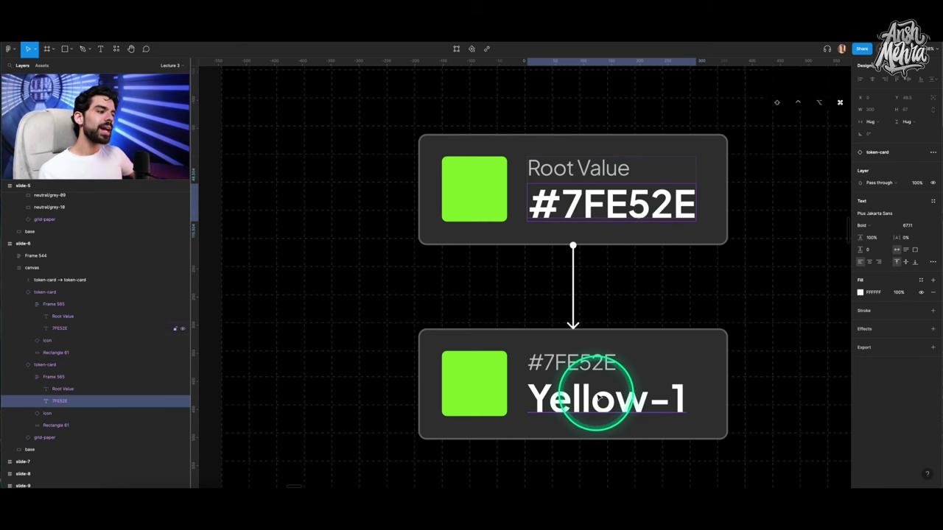
pyautogui.click(600, 398)
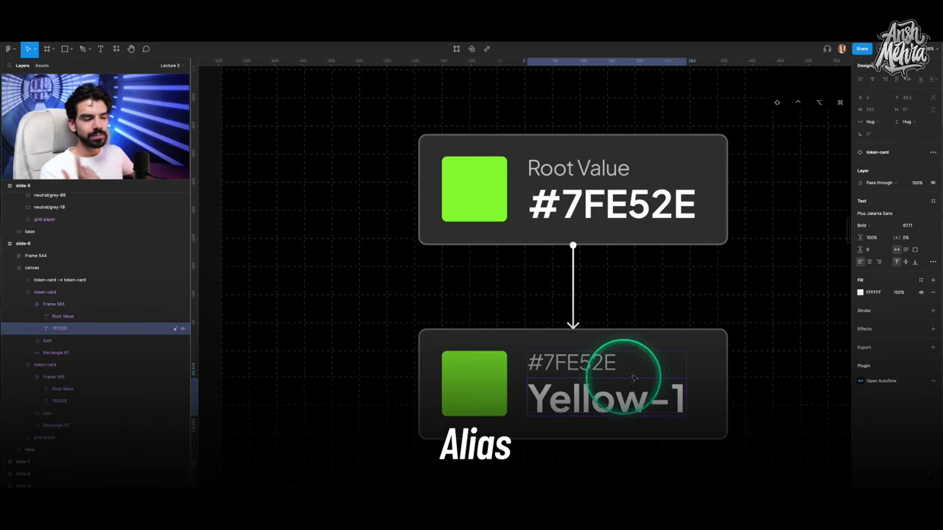
pyautogui.click(617, 212)
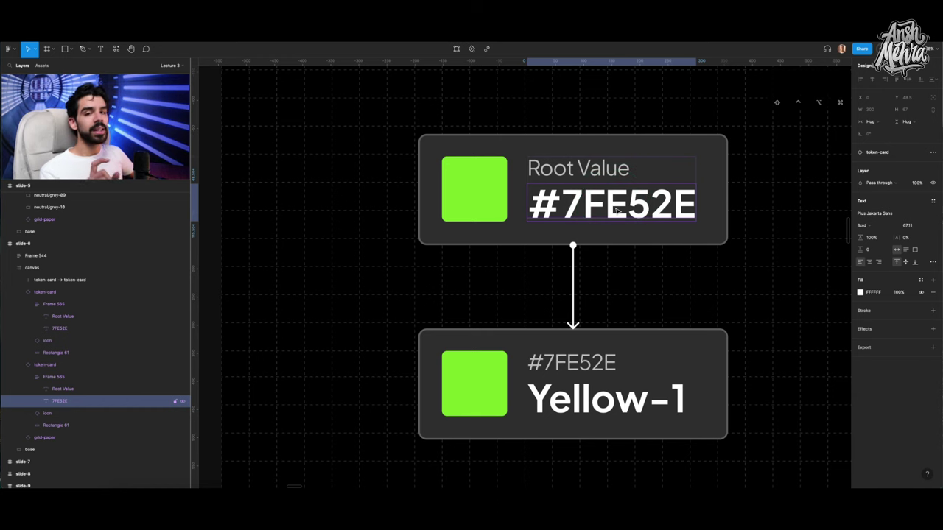
pyautogui.scroll(-5, 699, 249)
pyautogui.scroll(-1, 703, 253)
pyautogui.click(682, 259)
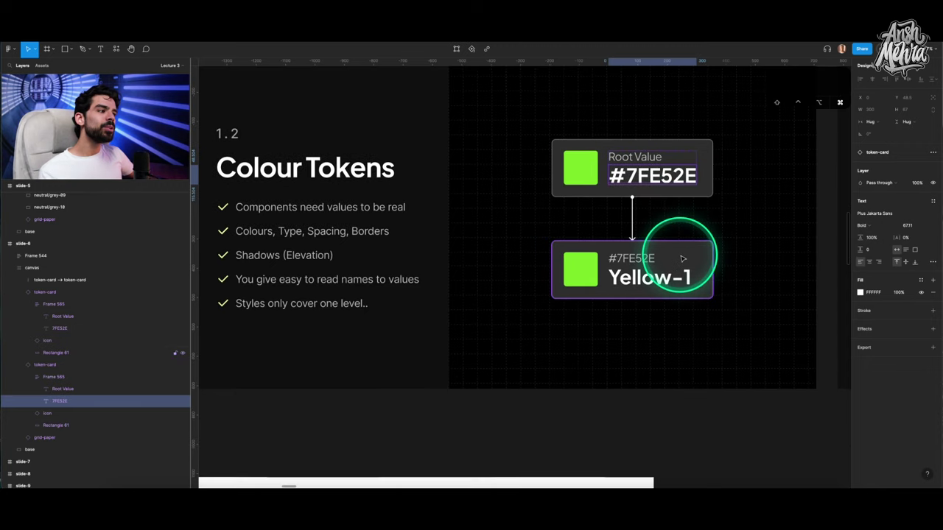
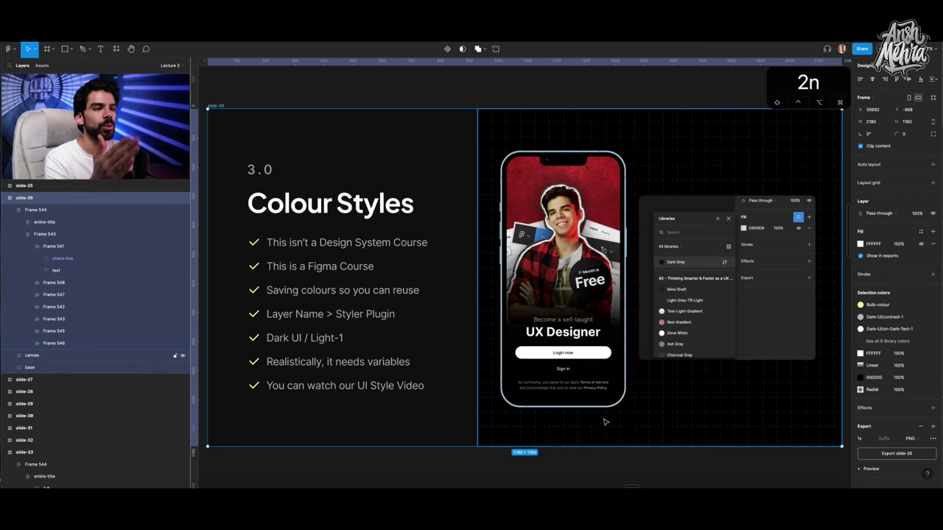
pyautogui.click(541, 421)
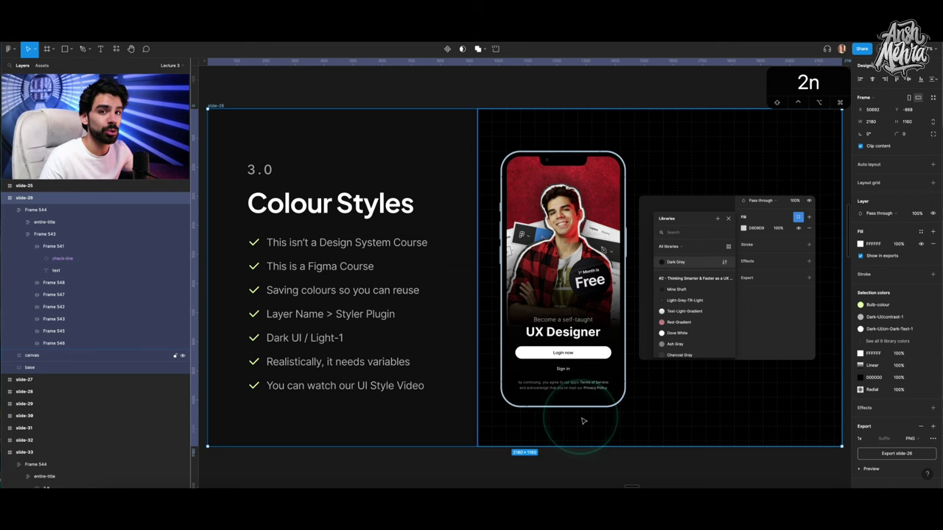
pyautogui.click(556, 352)
pyautogui.scroll(-3, 556, 352)
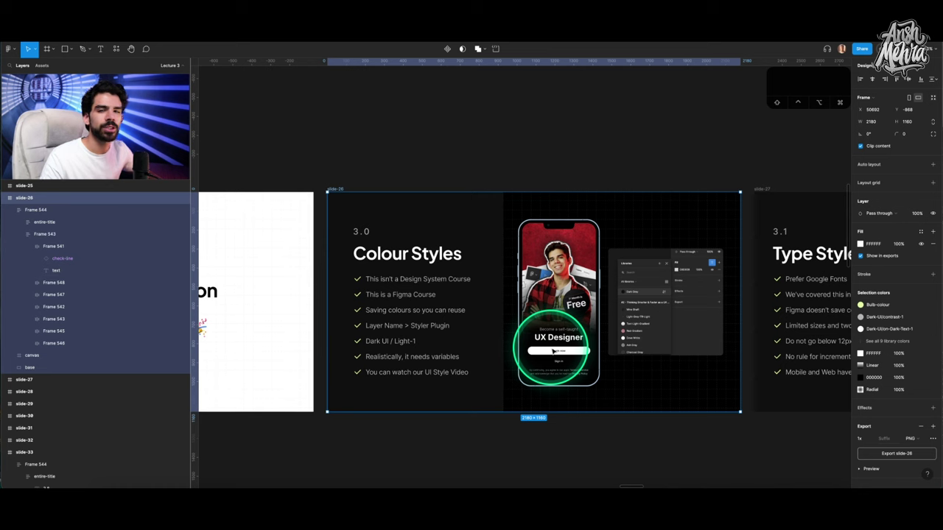
pyautogui.click(543, 337)
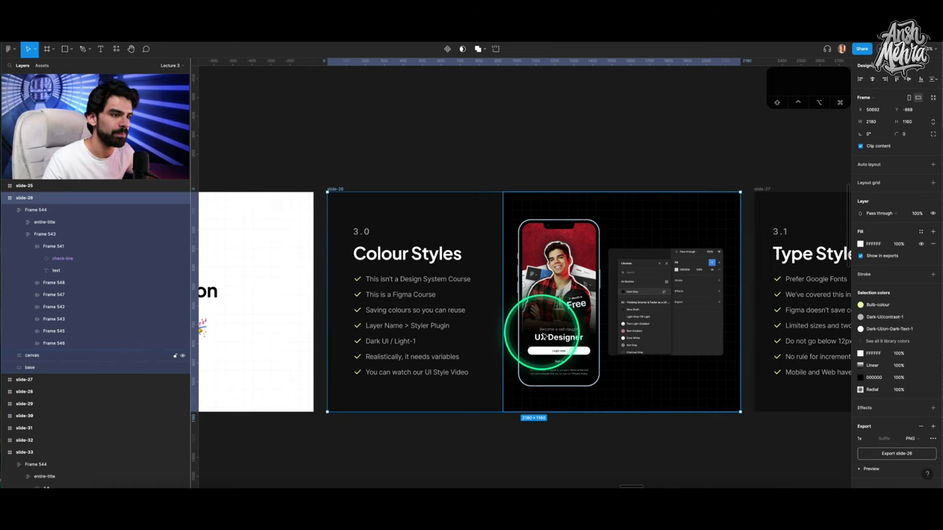
pyautogui.scroll(2, 542, 337)
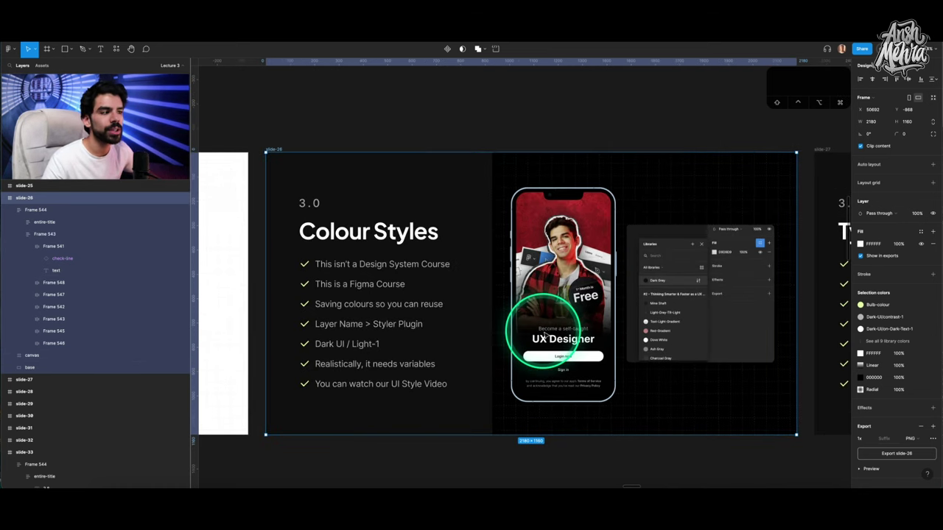
# Draw a square of about 394 × 394 on the empty canvas below the Colour Styles slide.
pyautogui.scroll(-3, 544, 335)
pyautogui.scroll(-2, 545, 335)
pyautogui.press('r')
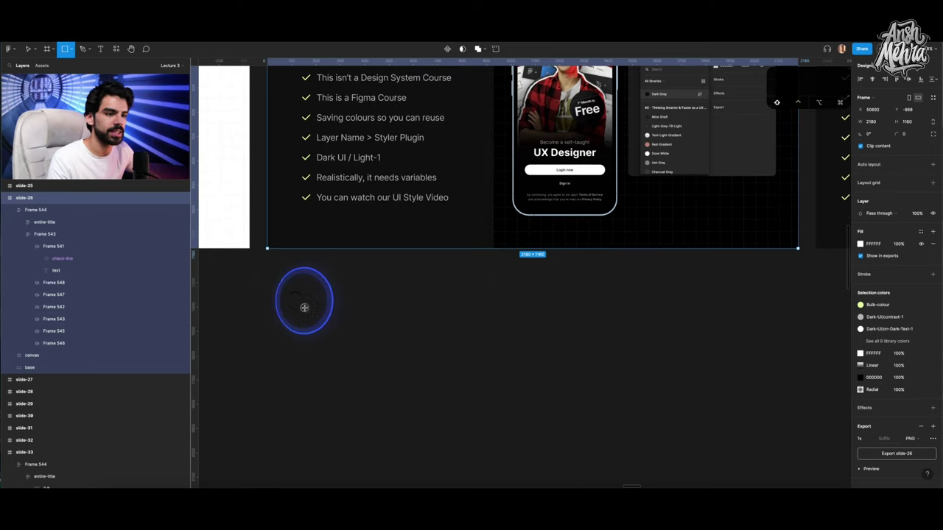
pyautogui.moveTo(377, 363); pyautogui.dragTo(378, 385)
# Fill the new square with red and soften the shade to F73C3C.
pyautogui.click(876, 183)
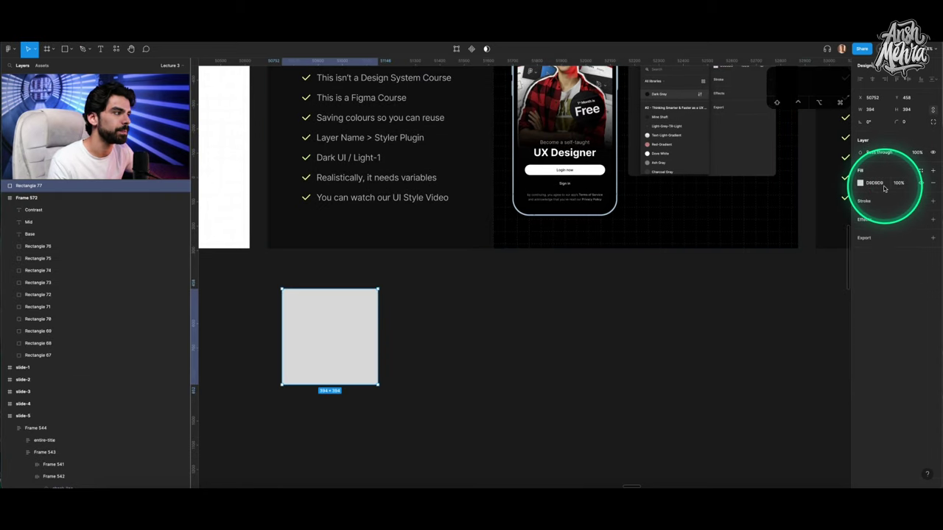
pyautogui.write('red')
pyautogui.press('Return')
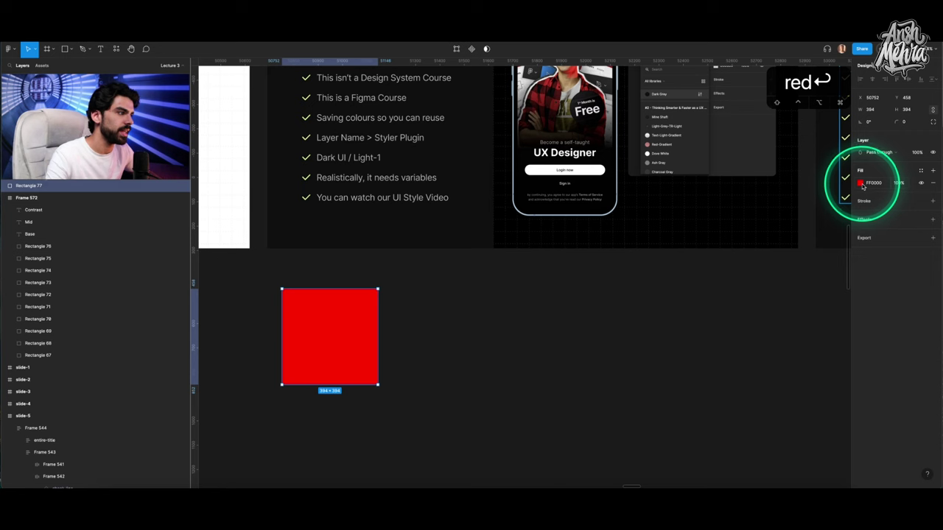
pyautogui.click(859, 182)
pyautogui.click(828, 218)
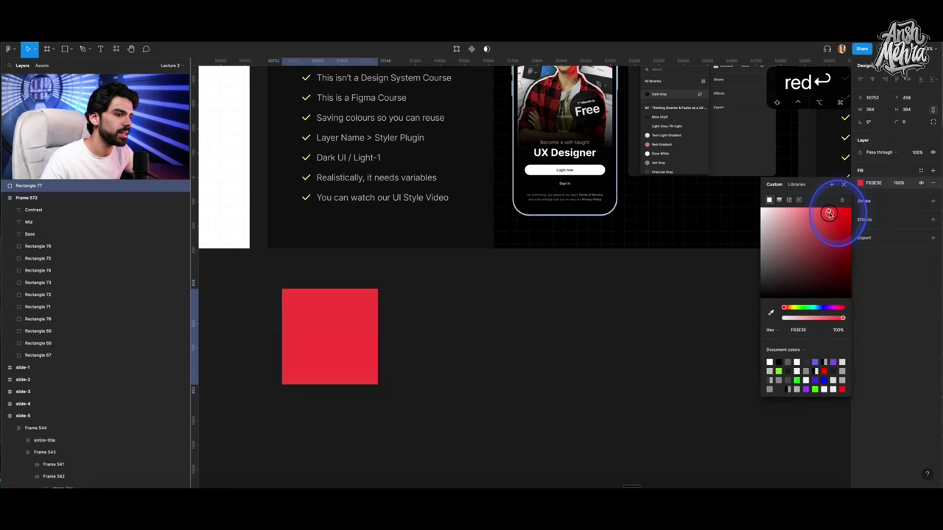
# Look through the saved colour styles available for the red square's fill, including the shared library colours.
pyautogui.click(920, 172)
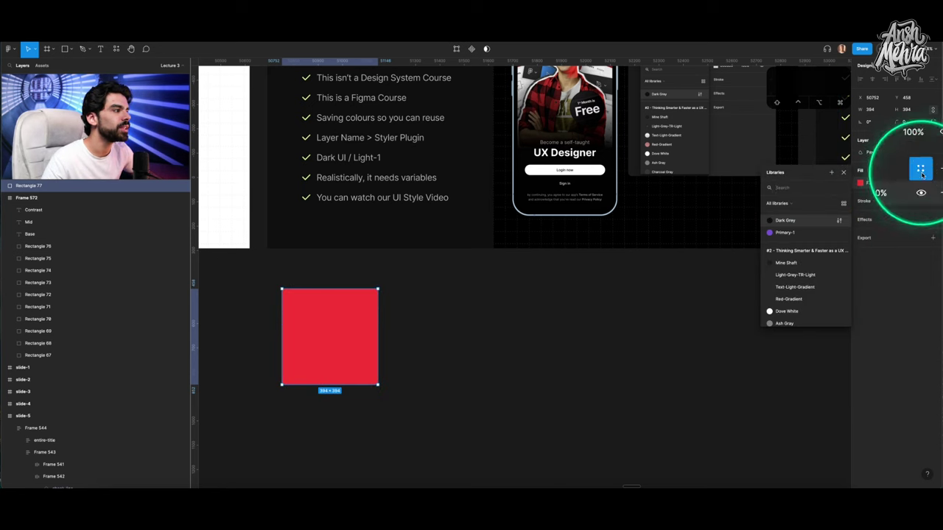
pyautogui.scroll(-2, 805, 263)
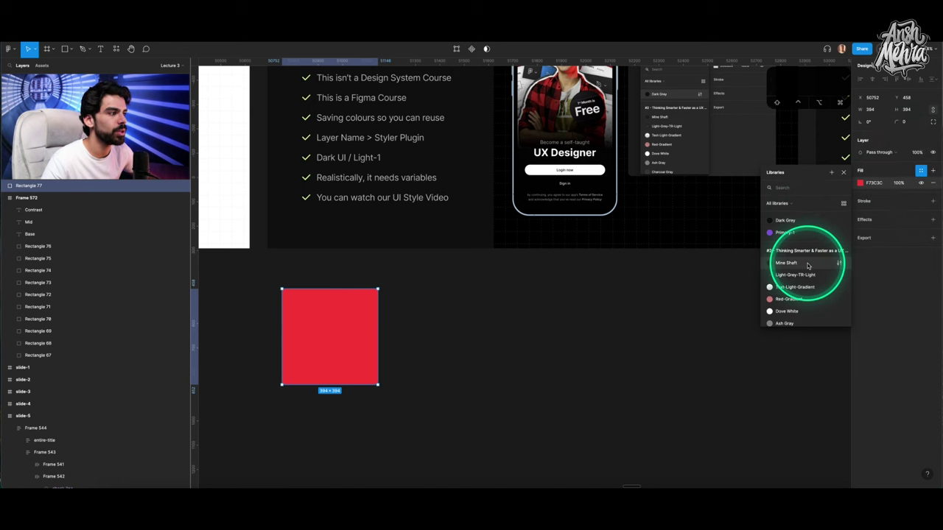
pyautogui.scroll(2, 806, 263)
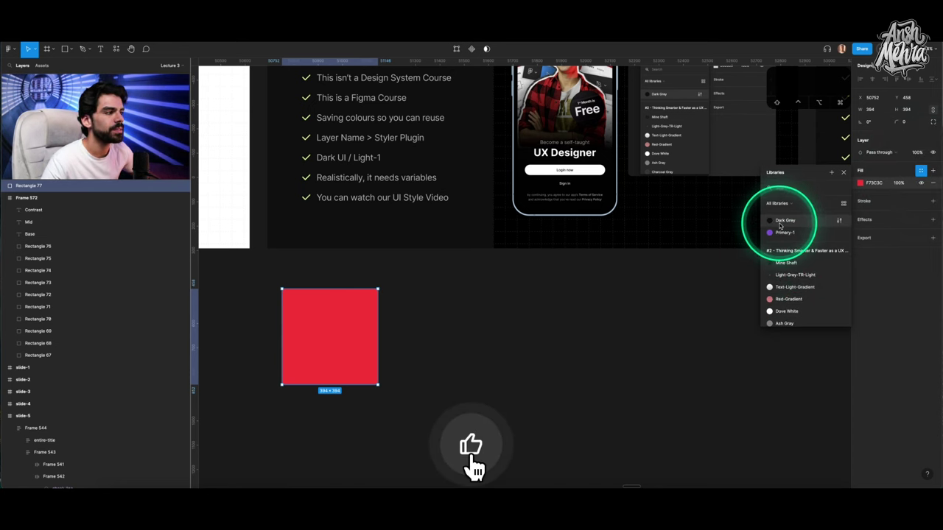
pyautogui.scroll(-1, 773, 254)
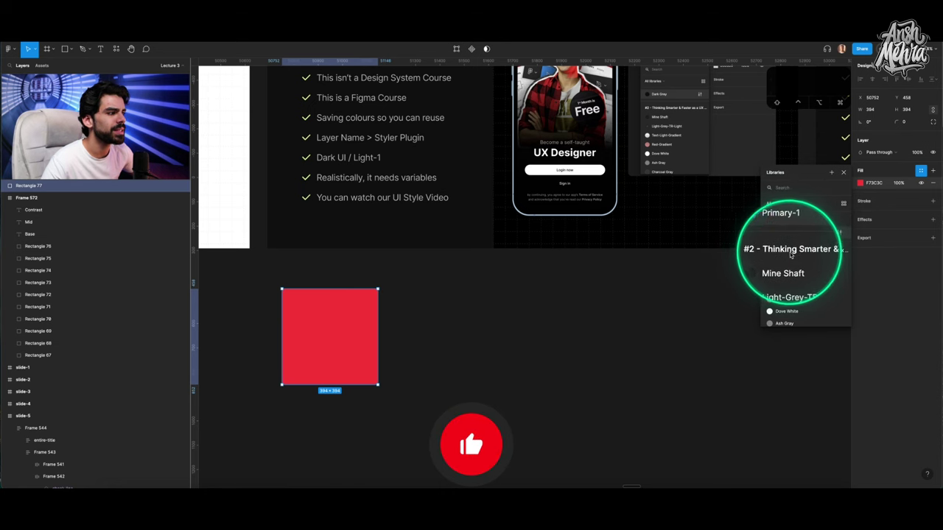
pyautogui.scroll(-6, 798, 262)
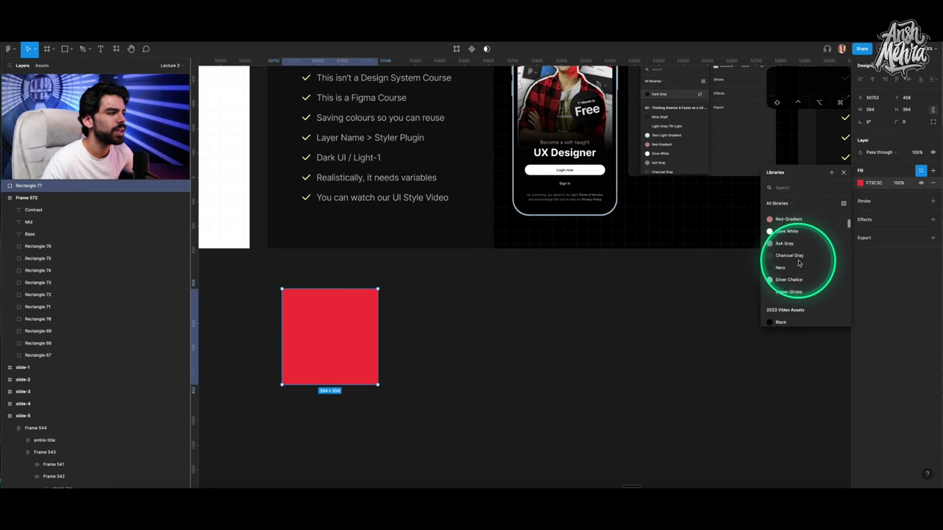
pyautogui.scroll(5, 799, 262)
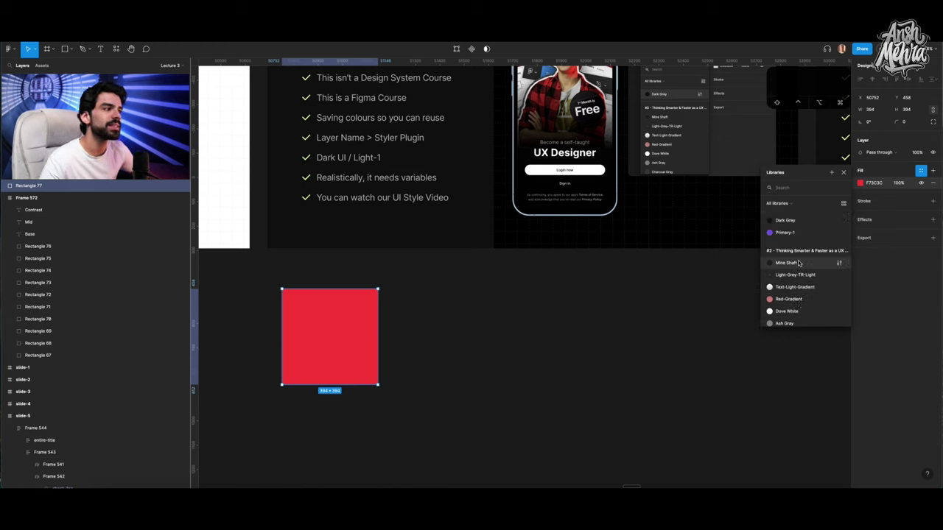
pyautogui.click(798, 262)
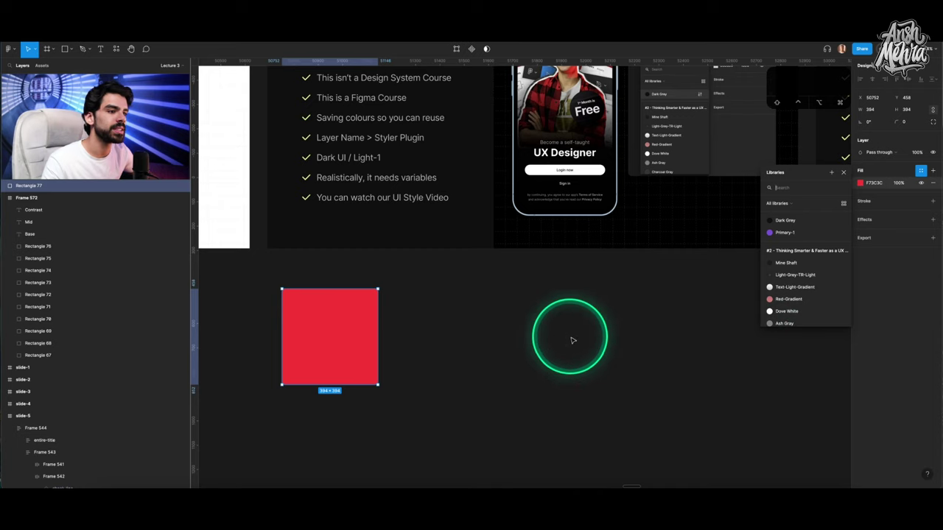
# Start a new colour style from the red square's F73C3C fill.
pyautogui.click(333, 326)
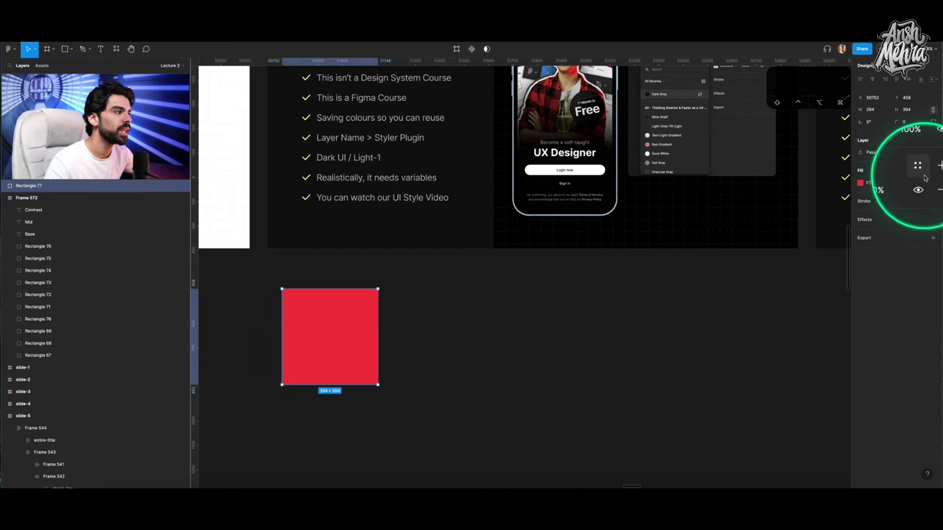
pyautogui.click(921, 172)
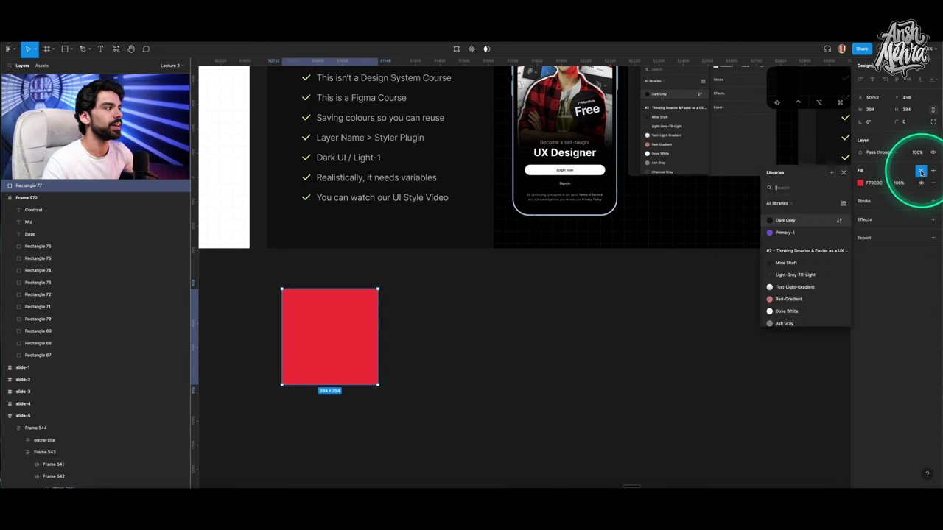
pyautogui.click(921, 173)
pyautogui.click(920, 173)
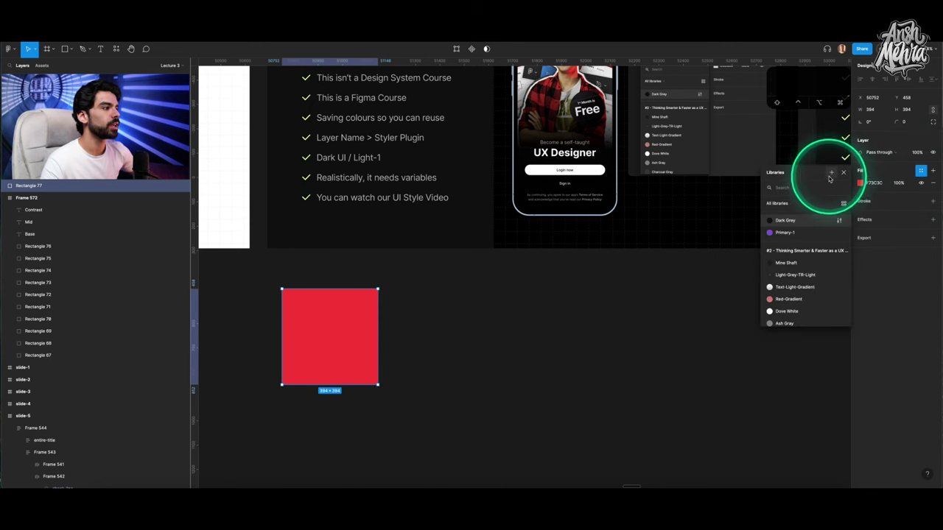
pyautogui.click(832, 174)
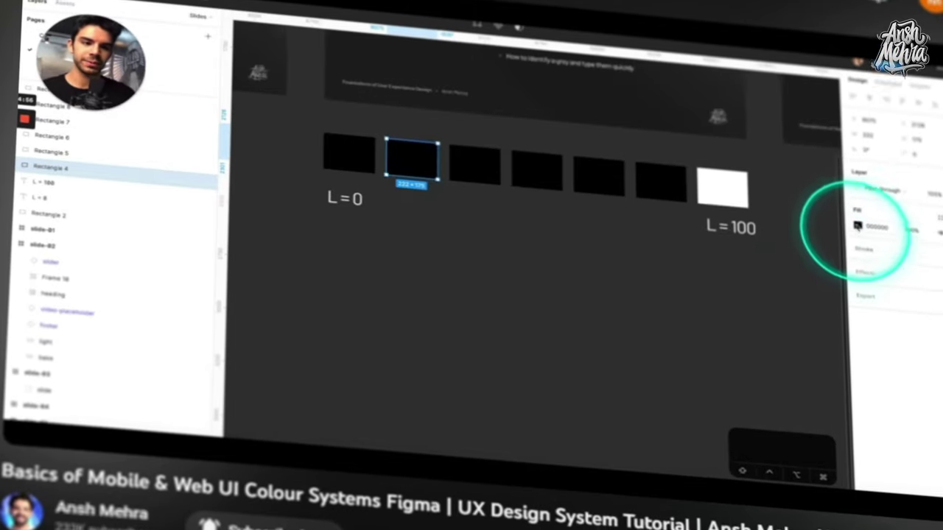
# Name the new colour style Sem/Alert-1, leave its description empty, and create it.
pyautogui.click(855, 238)
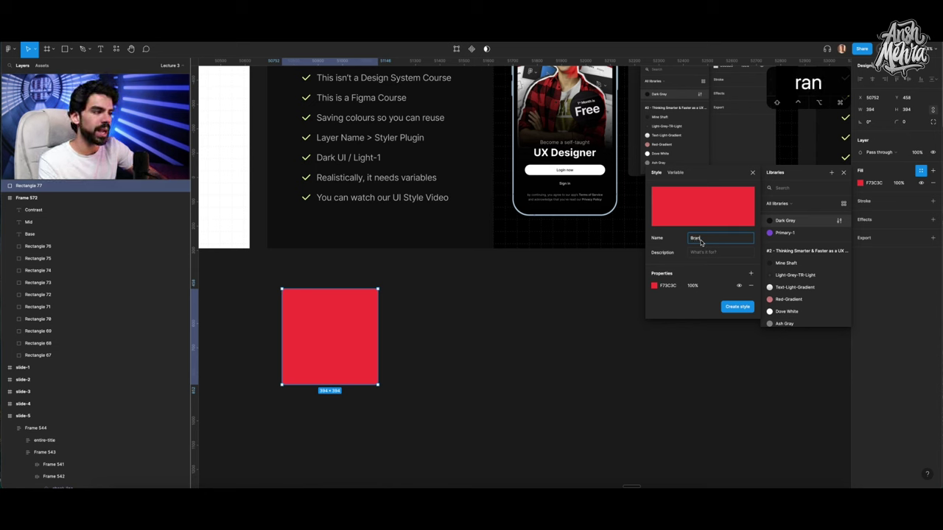
pyautogui.write('d/')
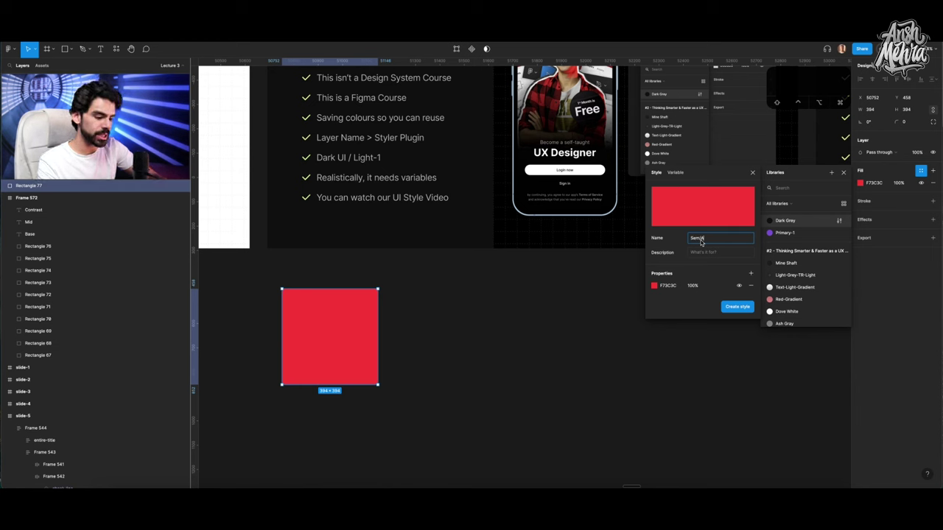
pyautogui.write('t-1')
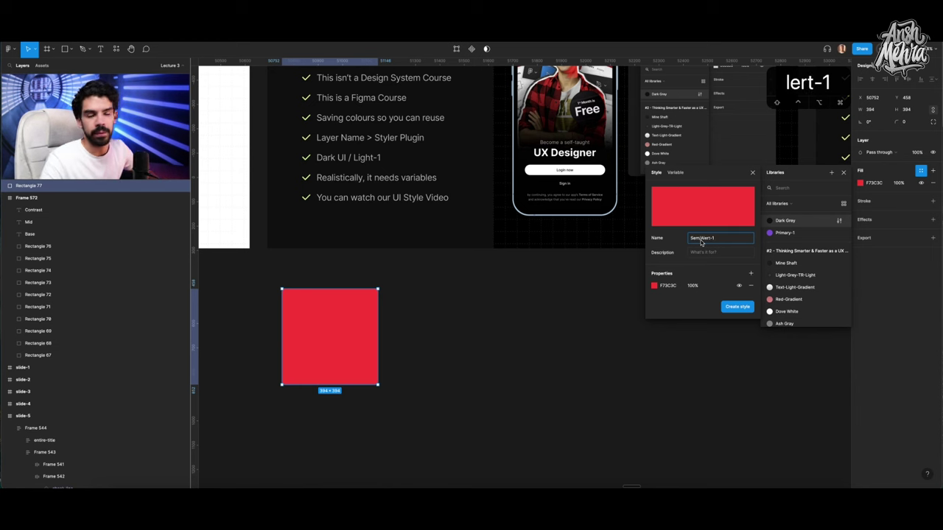
pyautogui.click(706, 254)
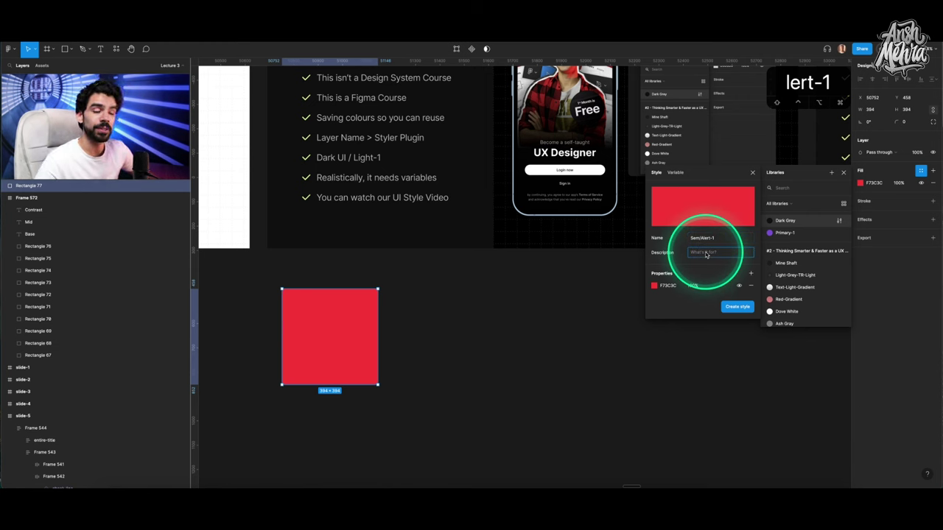
pyautogui.click(654, 285)
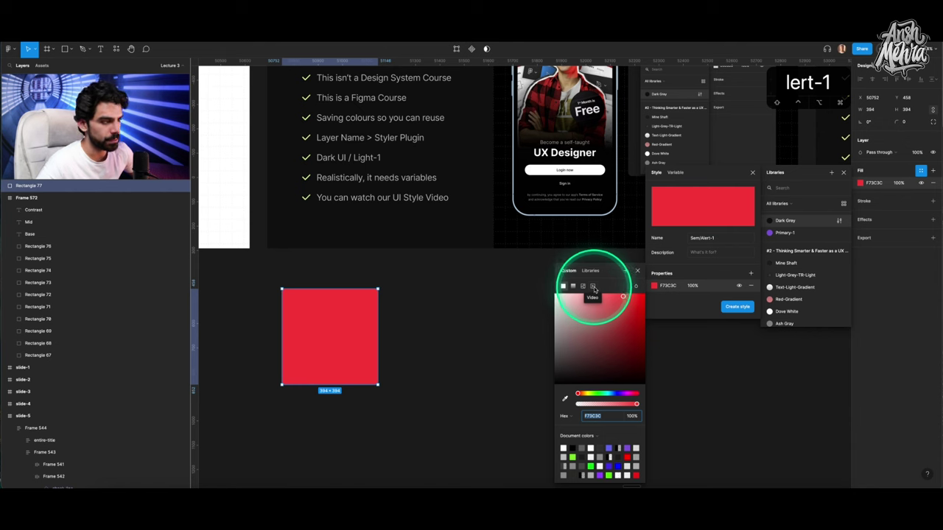
pyautogui.click(669, 250)
pyautogui.click(737, 306)
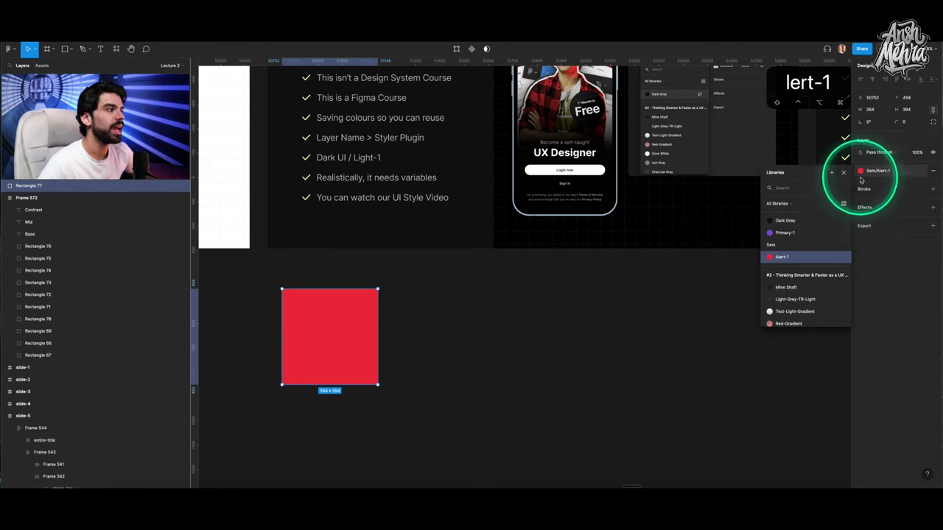
# Deselect the square to view the file's local colour styles, then collapse the Sem folder.
pyautogui.click(763, 255)
pyautogui.click(891, 228)
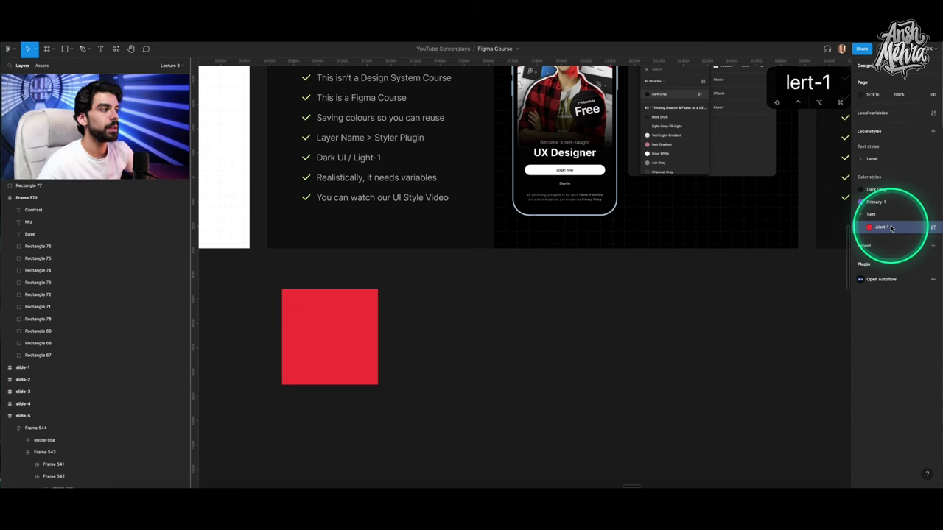
pyautogui.click(765, 295)
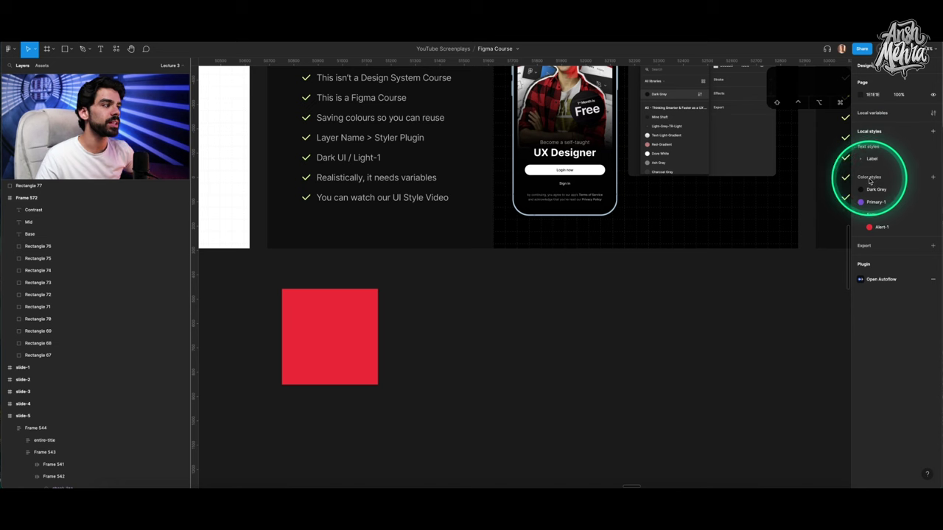
pyautogui.click(861, 218)
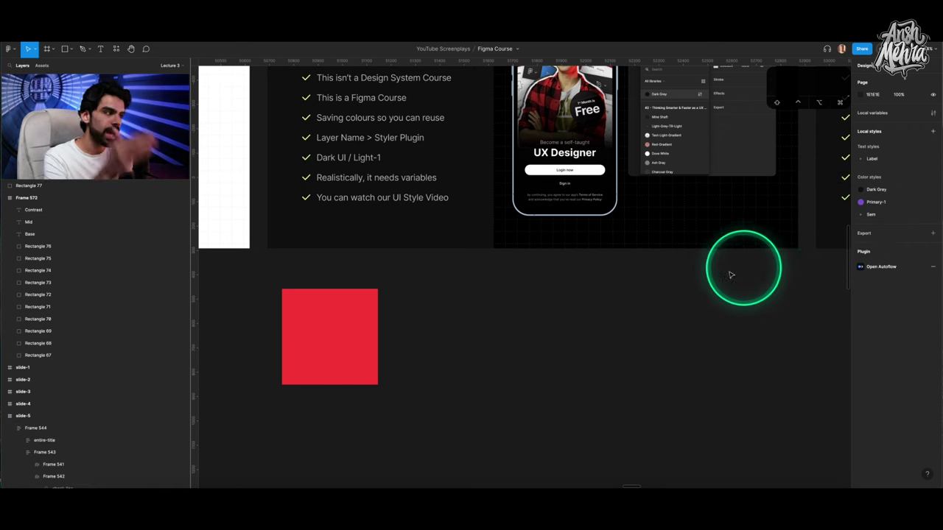
# Delete the red square along with the Sem folder, Primary-1 and Dark Grey local colour styles.
pyautogui.click(353, 327)
pyautogui.press('BackSpace')
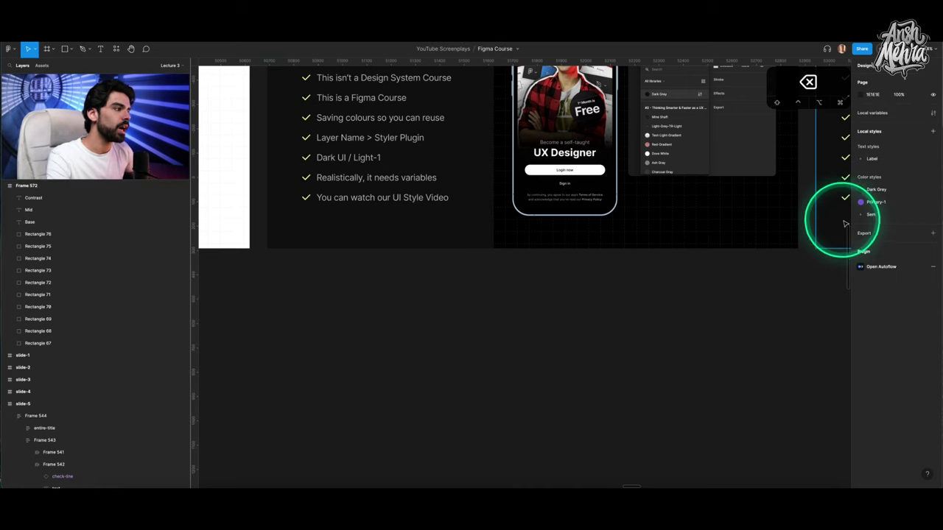
pyautogui.rightClick(866, 215)
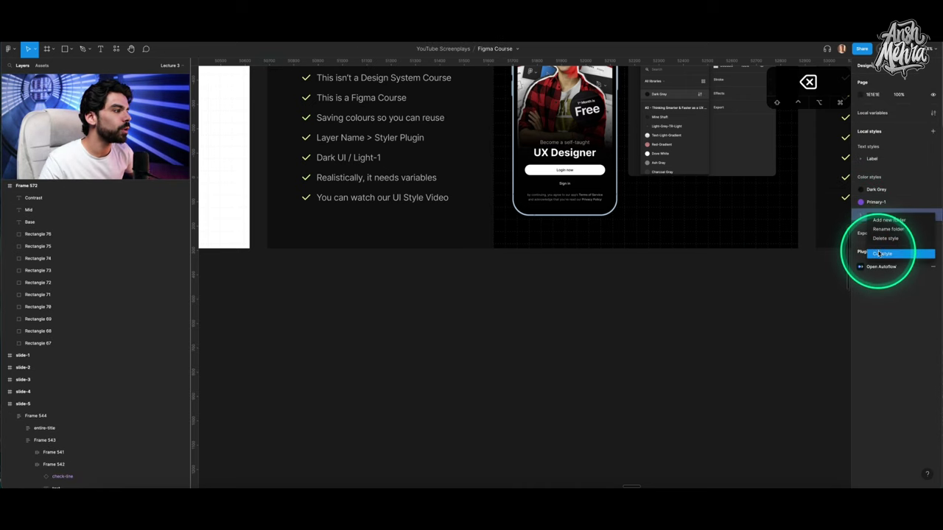
pyautogui.click(884, 238)
pyautogui.rightClick(876, 201)
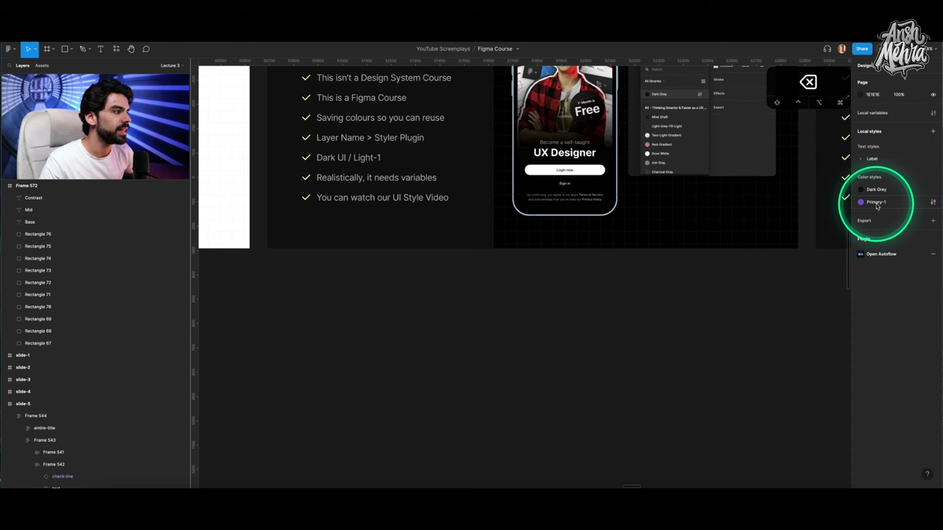
pyautogui.click(883, 229)
pyautogui.rightClick(873, 190)
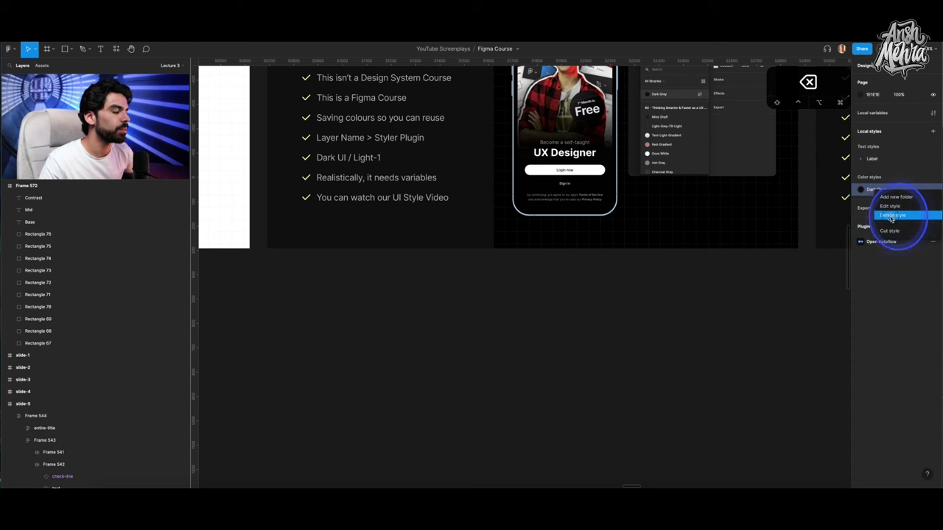
pyautogui.click(888, 212)
# Copy the Base, Mid and Contrast grey swatches, without their labels, onto the empty canvas below Frame 572.
pyautogui.click(564, 248)
pyautogui.scroll(3, 567, 251)
pyautogui.scroll(-5, 632, 233)
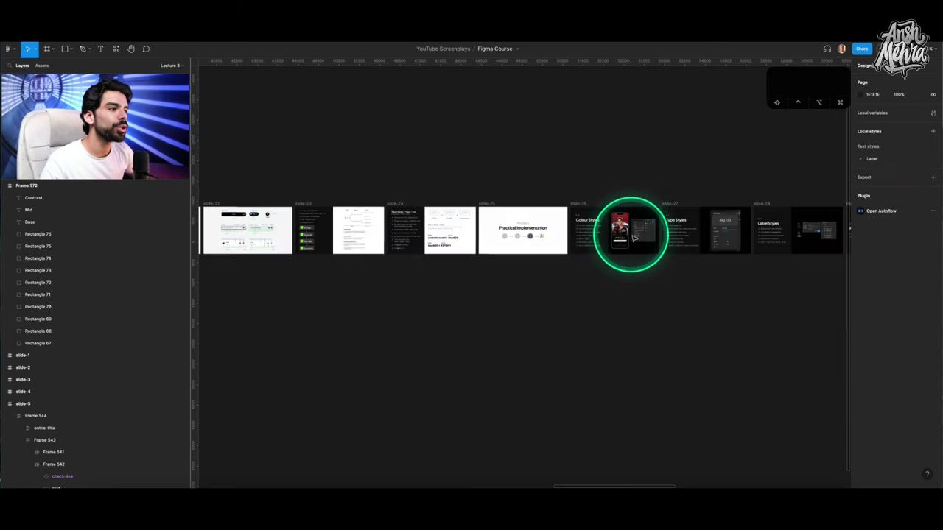
pyautogui.scroll(-3, 632, 234)
pyautogui.hscroll(-10, 631, 238)
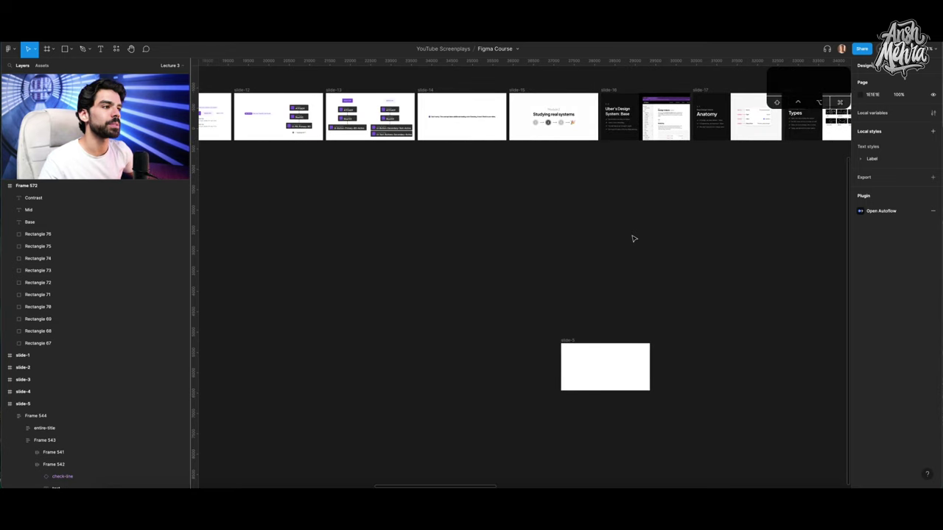
pyautogui.scroll(2, 632, 238)
pyautogui.hscroll(-4, 560, 221)
pyautogui.scroll(8, 508, 214)
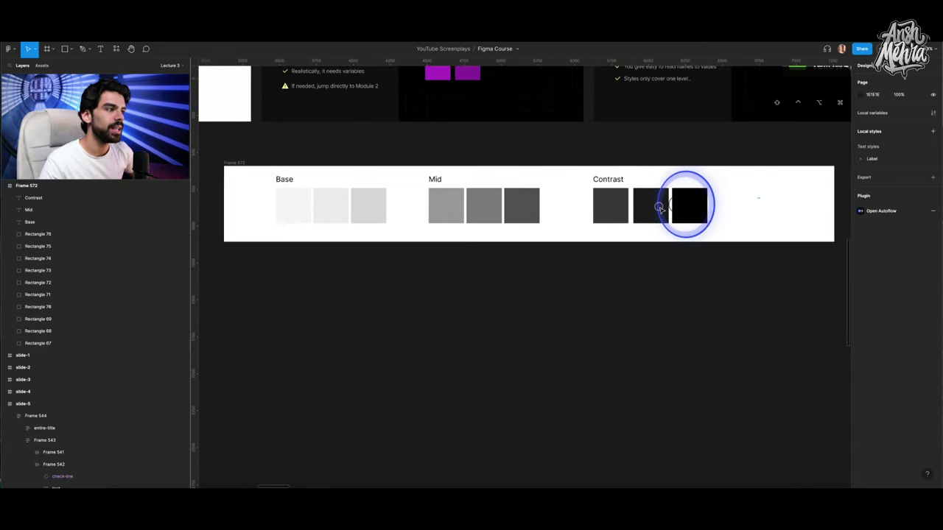
pyautogui.moveTo(758, 198); pyautogui.dragTo(287, 322)
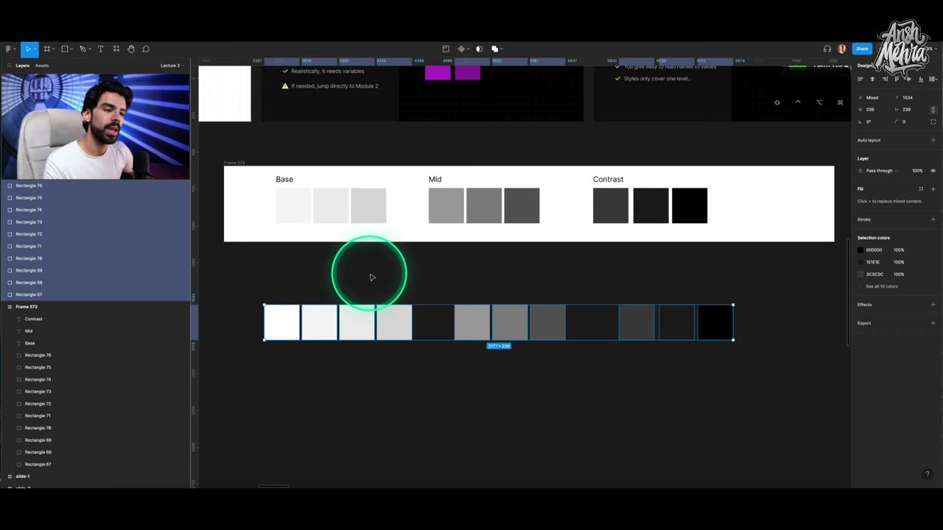
# Sort the layers of the copied grey swatches by position with the Sorter plugin's Sort Position command.
pyautogui.moveTo(248, 280); pyautogui.dragTo(447, 349)
pyautogui.moveTo(517, 360); pyautogui.dragTo(749, 363)
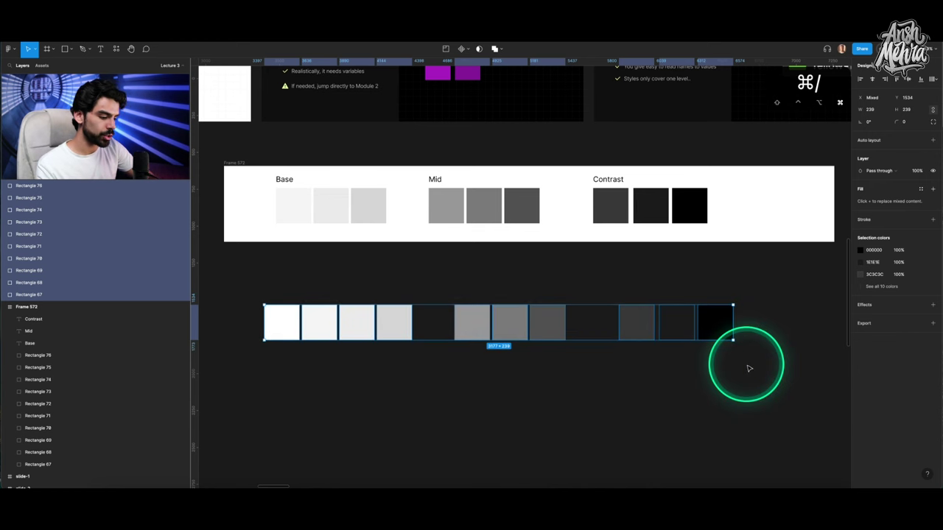
pyautogui.write('so')
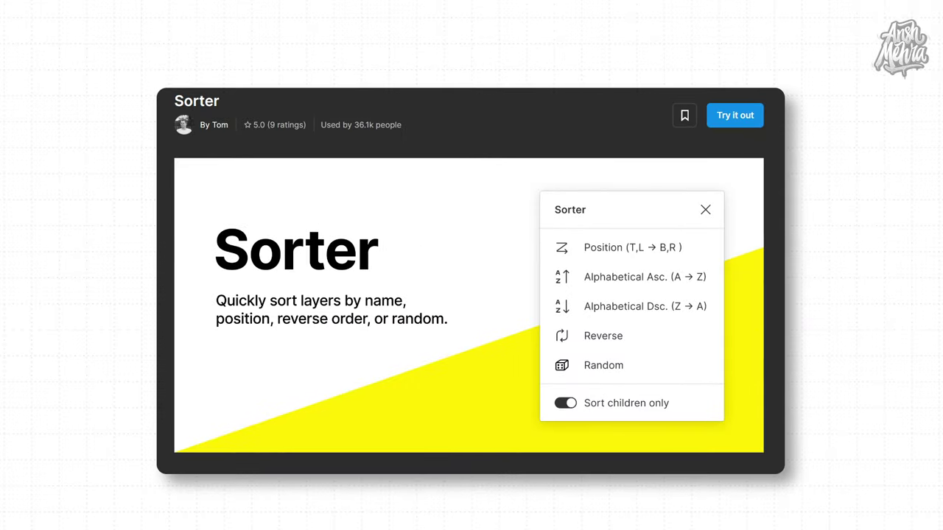
pyautogui.write('rter')
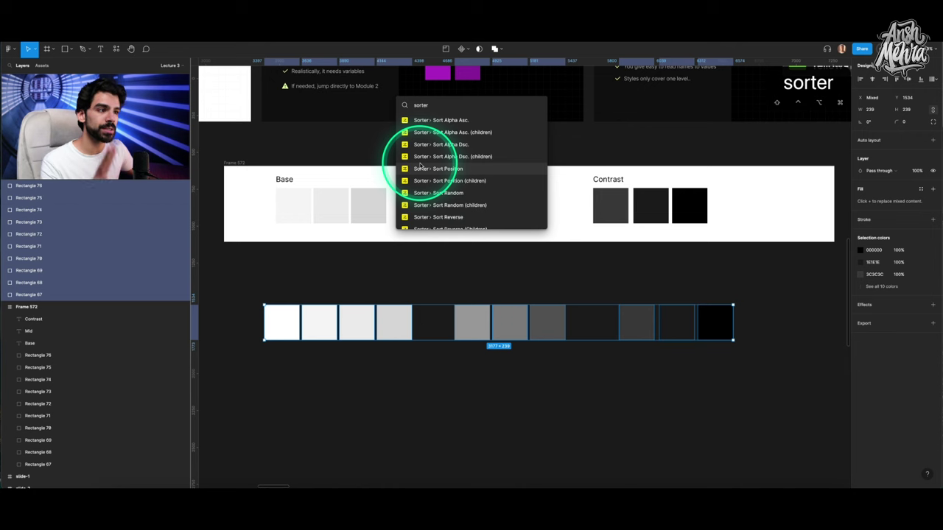
pyautogui.click(420, 168)
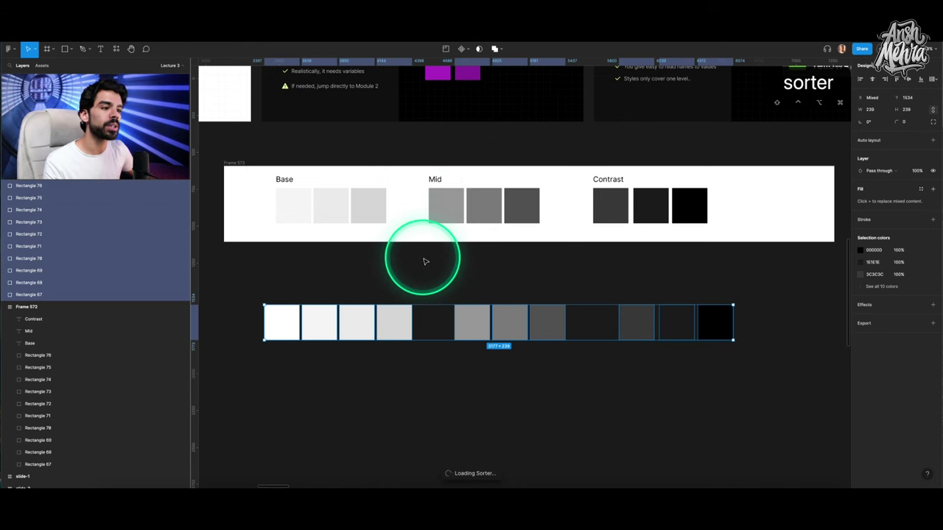
# Check the layer order of the sorted swatch copies and reselect the whole row.
pyautogui.scroll(-2, 135, 253)
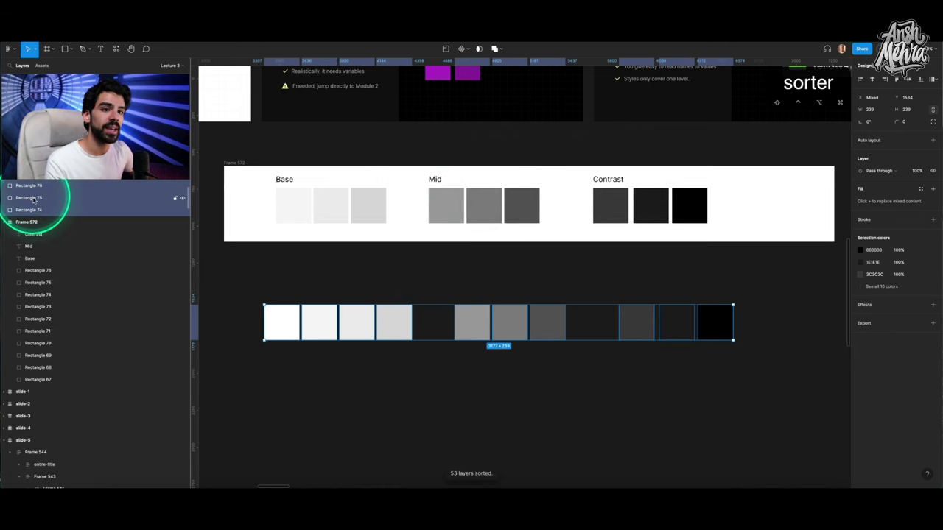
pyautogui.scroll(2, 33, 201)
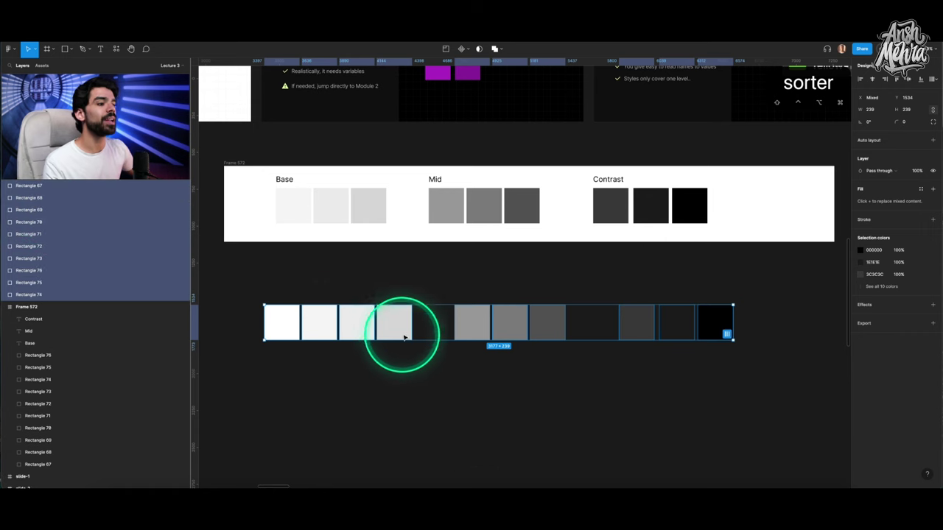
pyautogui.click(341, 275)
pyautogui.moveTo(221, 281); pyautogui.dragTo(793, 395)
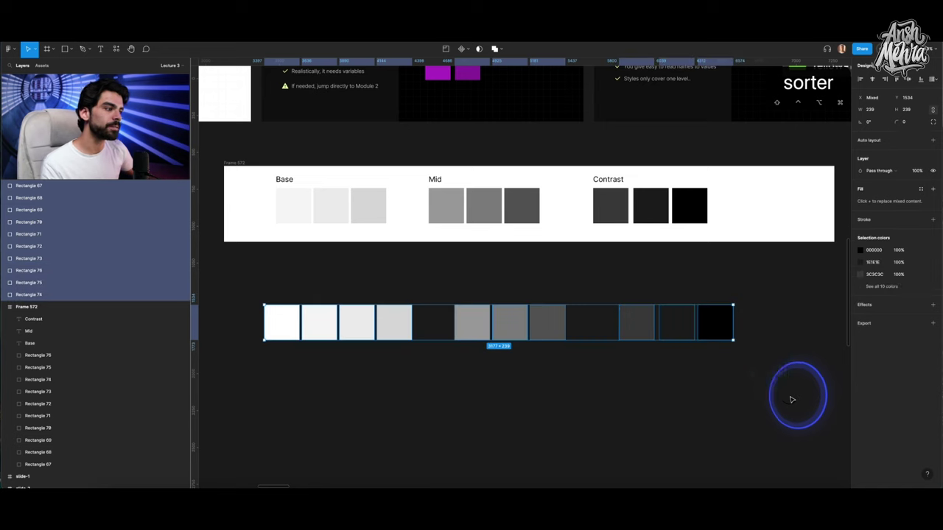
# Batch rename all ten copied grey swatch layers to "Grey/" and deselect them.
pyautogui.hotkey('ctrl', '/')
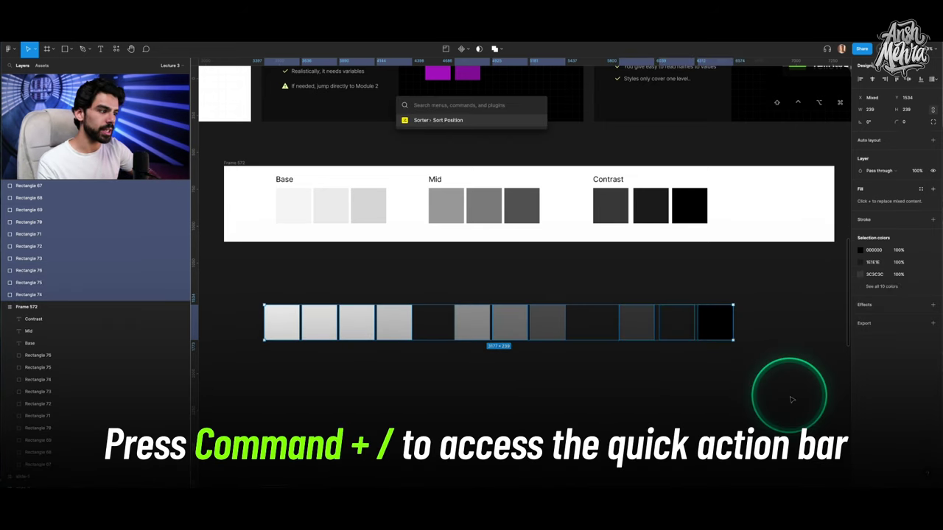
pyautogui.write('rena')
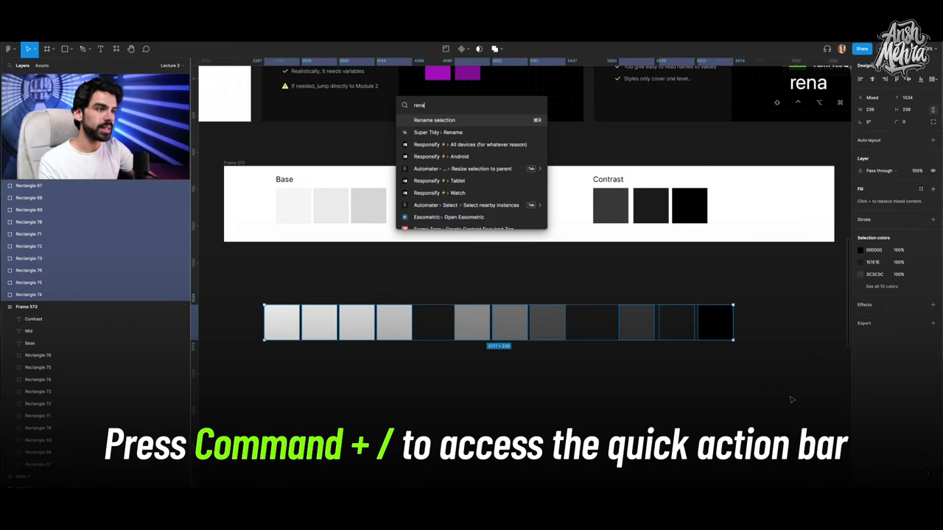
pyautogui.press('Return')
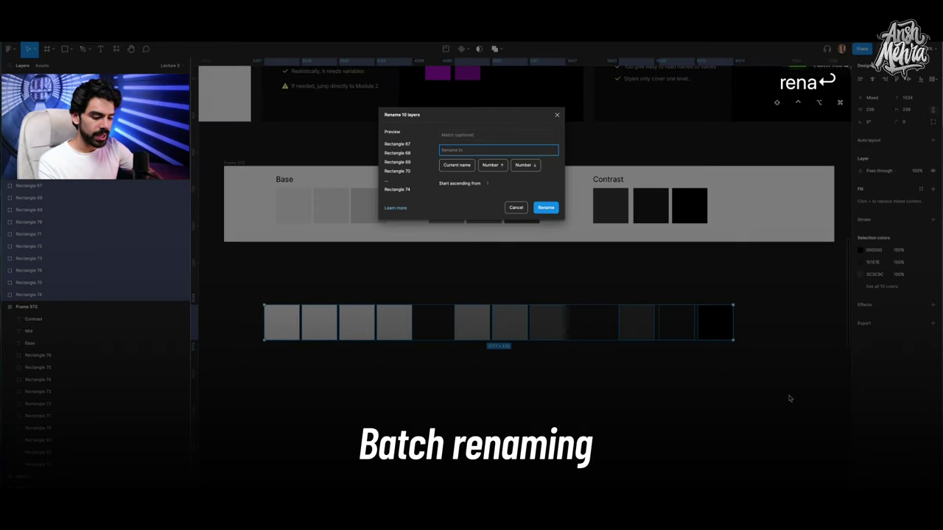
pyautogui.write('Grey/')
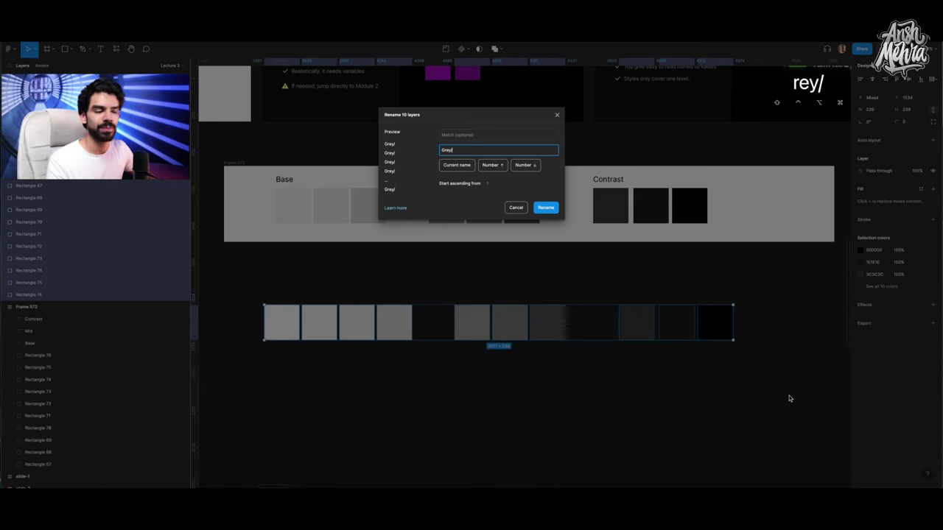
pyautogui.click(545, 207)
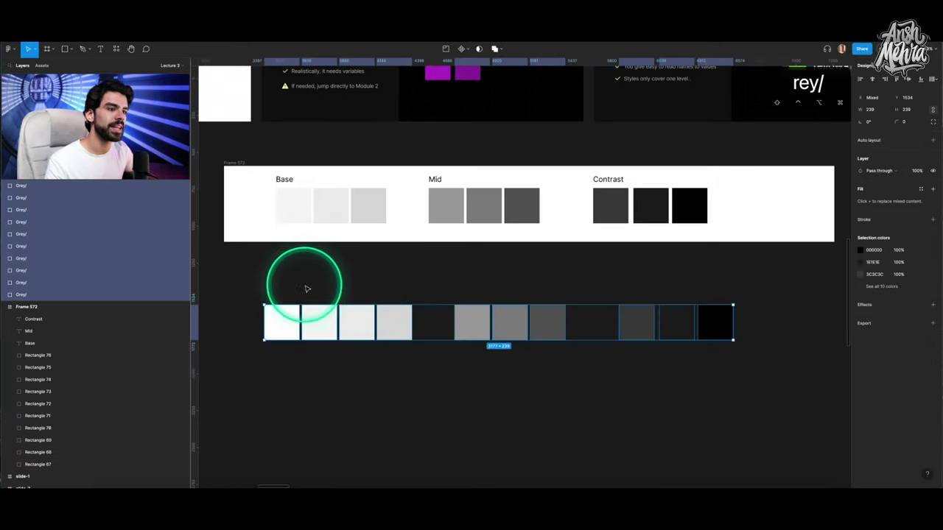
pyautogui.click(246, 281)
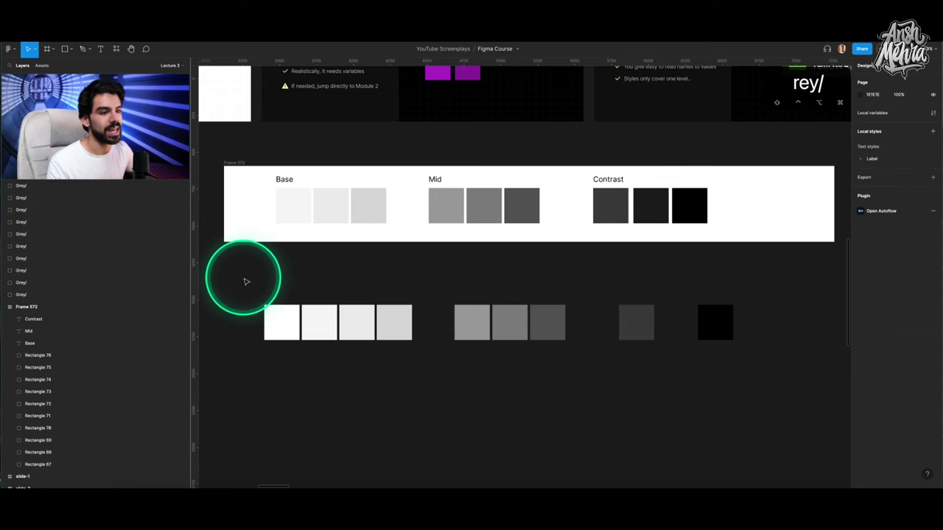
# Start a batch rename of the four lightest swatches in the lower row, with the current name as the base.
pyautogui.moveTo(238, 273); pyautogui.dragTo(412, 374)
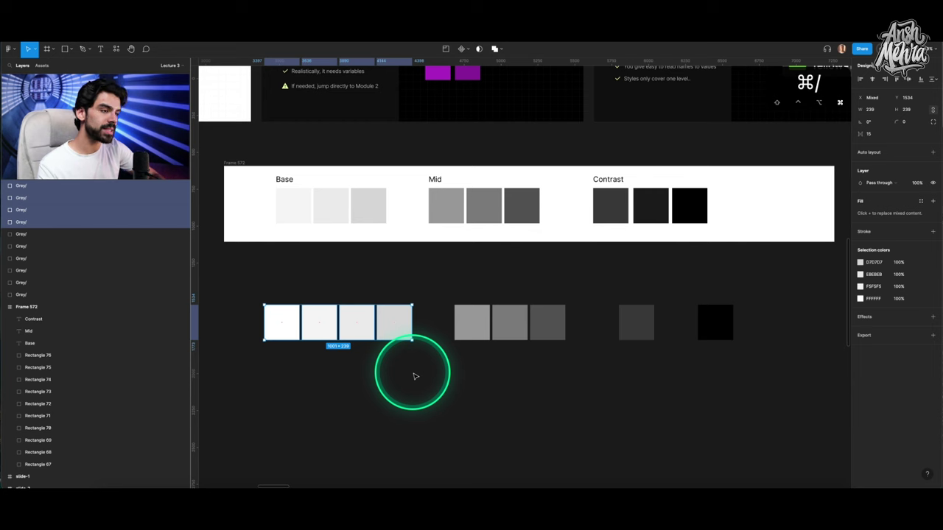
pyautogui.press('super+slash')
pyautogui.press('Return')
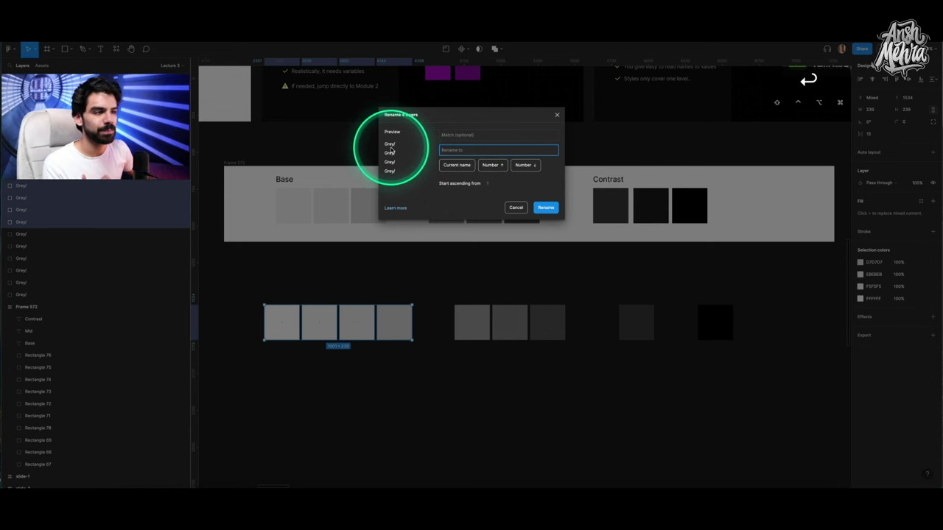
pyautogui.click(456, 166)
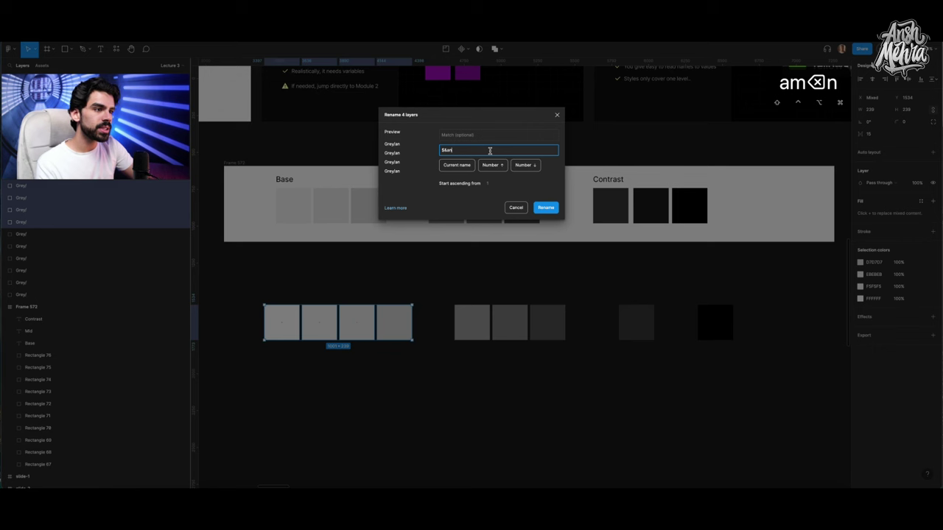
pyautogui.write('sh')
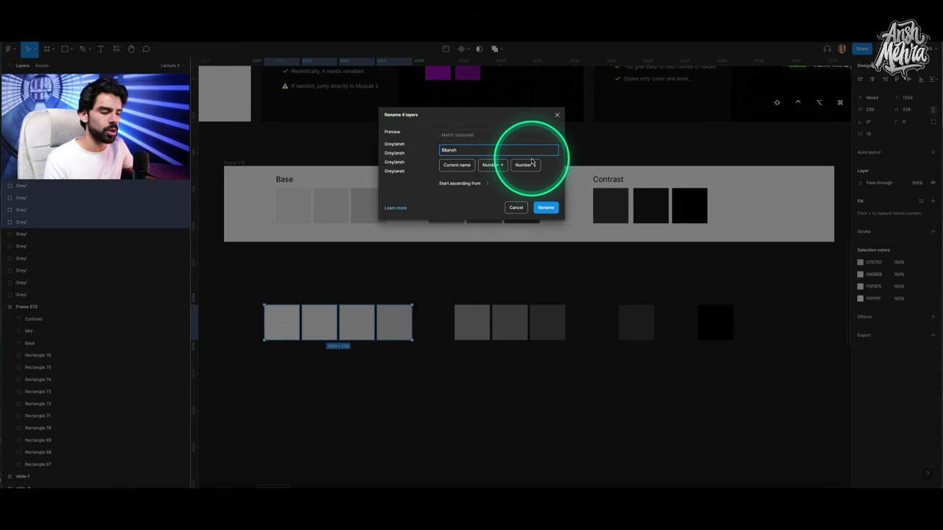
pyautogui.press('BackSpace')
pyautogui.press('BackSpace')
pyautogui.press('BackSpace')
pyautogui.press('BackSpace')
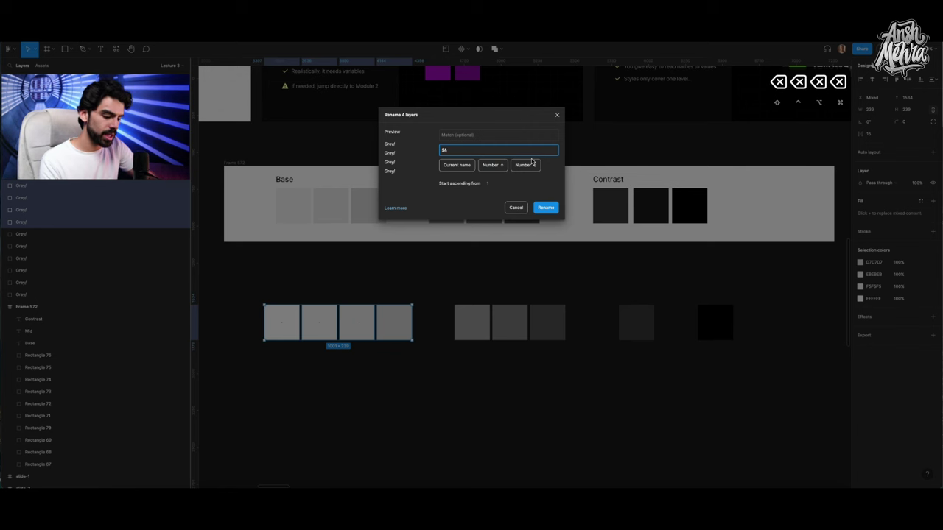
# Add "base-" and an ascending number after the current name in the four swatches' batch rename.
pyautogui.write('base')
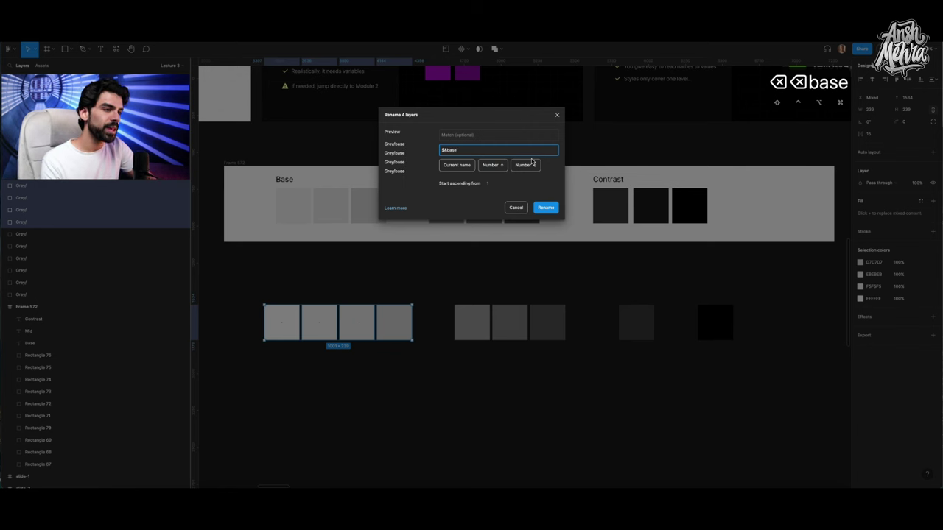
pyautogui.write('-')
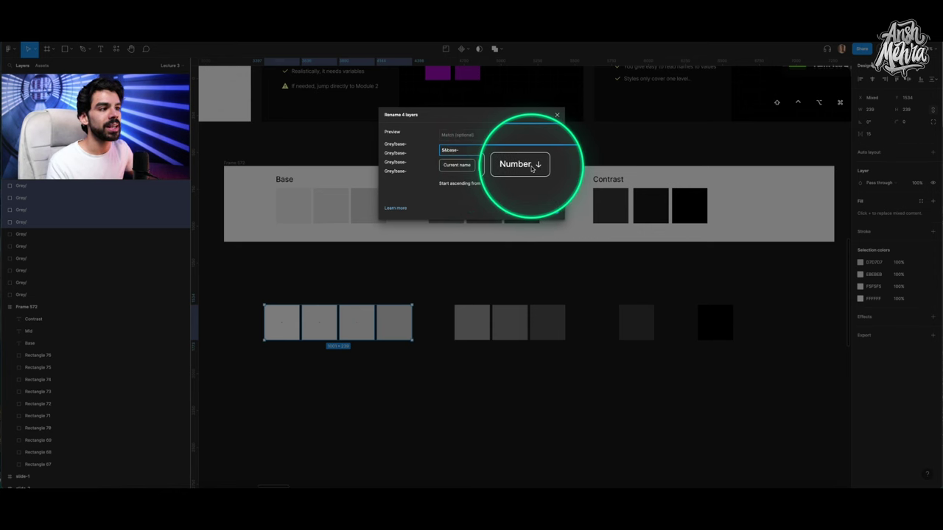
pyautogui.click(501, 168)
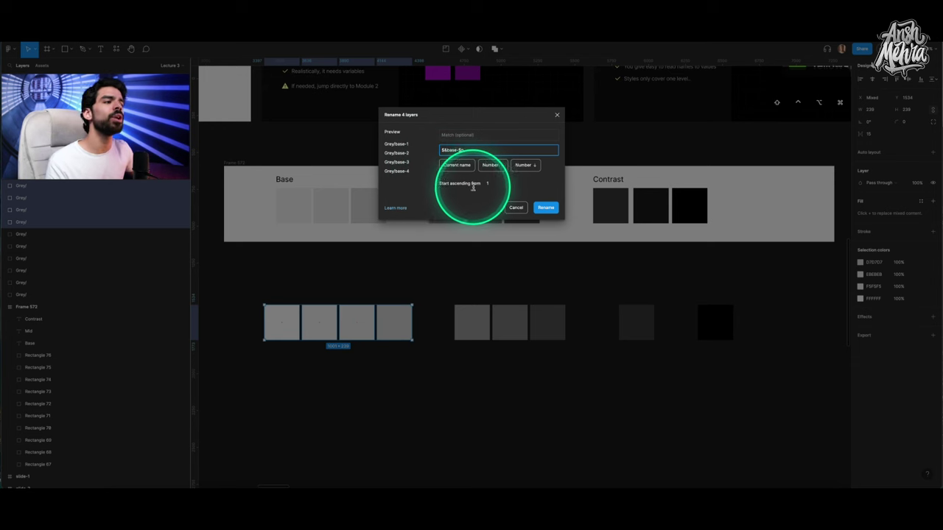
# Rename the four lightest squares Grey/base-1 to Grey/base-4, and check each square's layer name.
pyautogui.click(546, 208)
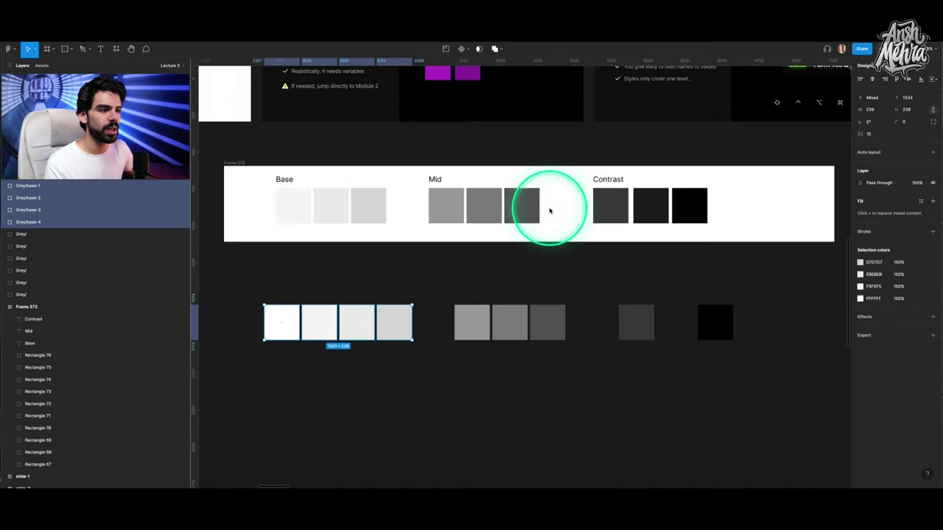
pyautogui.click(309, 265)
pyautogui.click(278, 315)
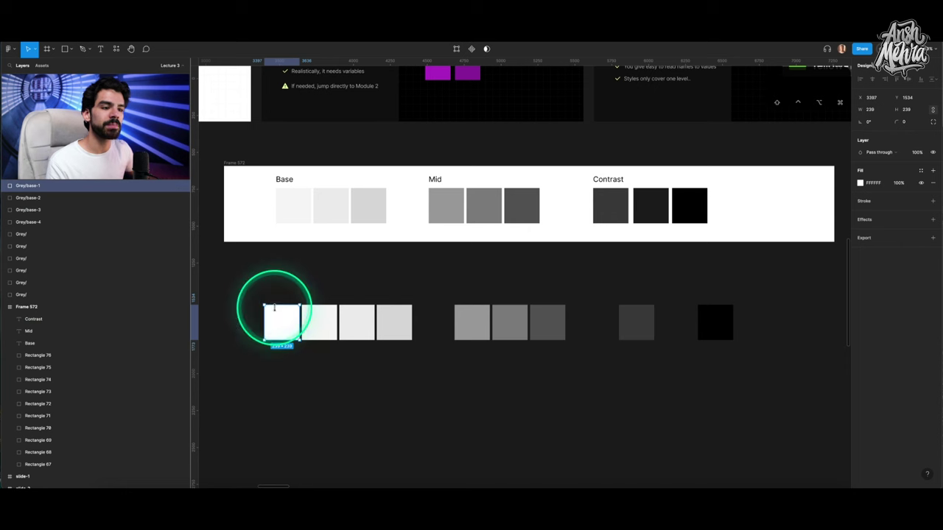
pyautogui.click(320, 321)
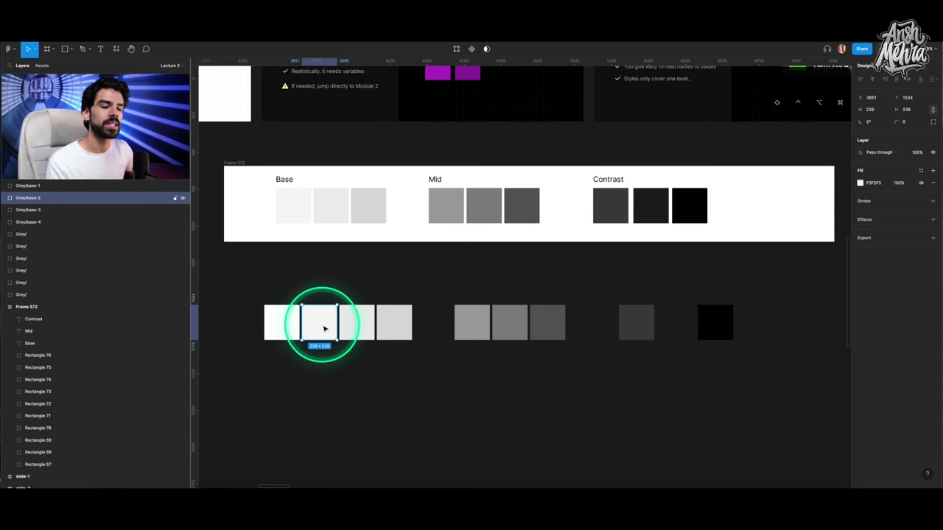
pyautogui.click(350, 329)
pyautogui.press('fn')
pyautogui.click(385, 326)
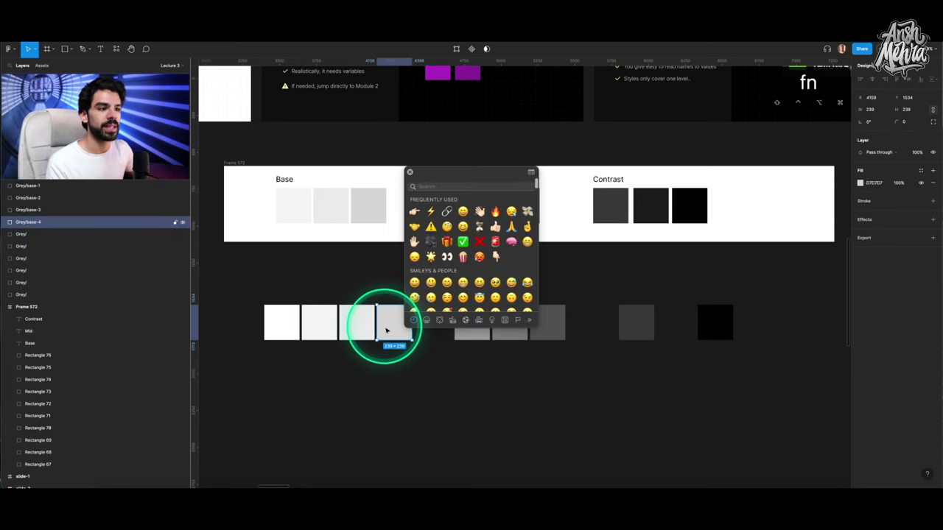
pyautogui.press('Escape')
pyautogui.click(436, 257)
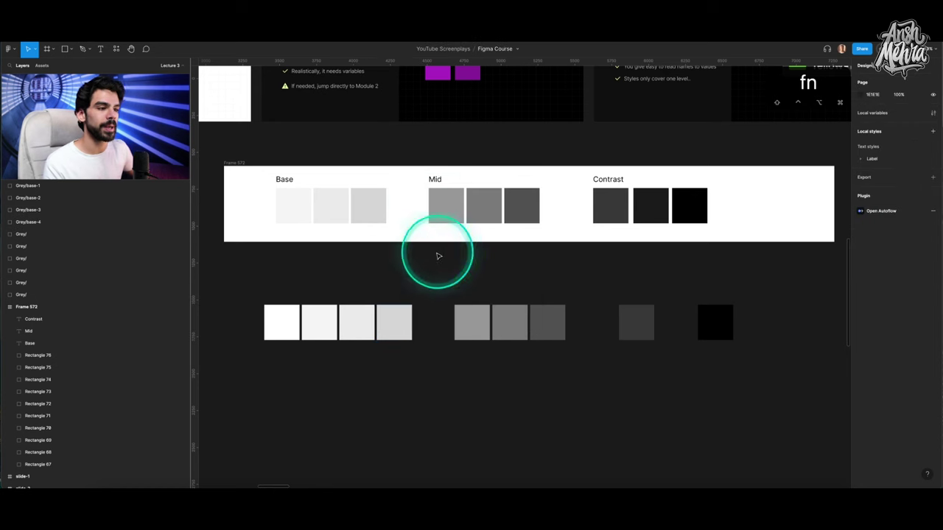
# Batch-rename the three mid-grey squares with the pattern $&mid-$n, numbered ascending from 1.
pyautogui.moveTo(438, 278); pyautogui.dragTo(597, 398)
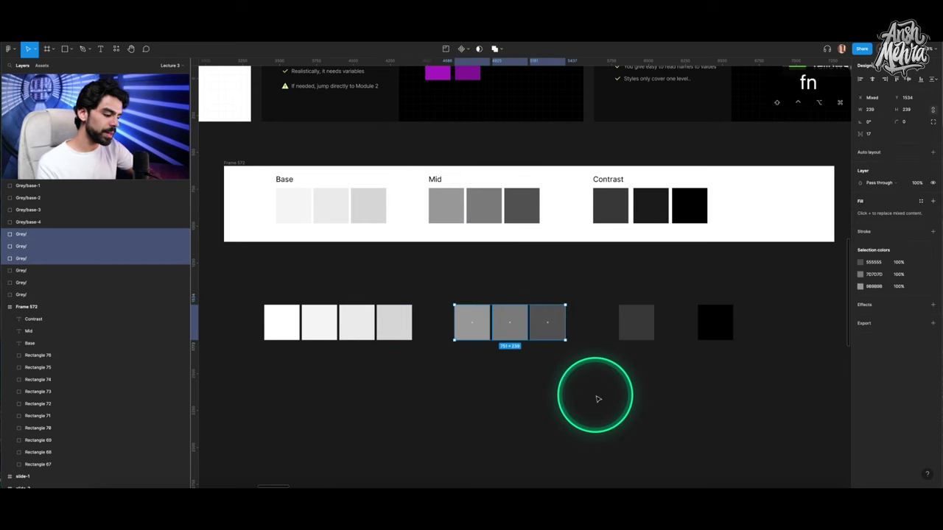
pyautogui.press('super+slash')
pyautogui.press('Return')
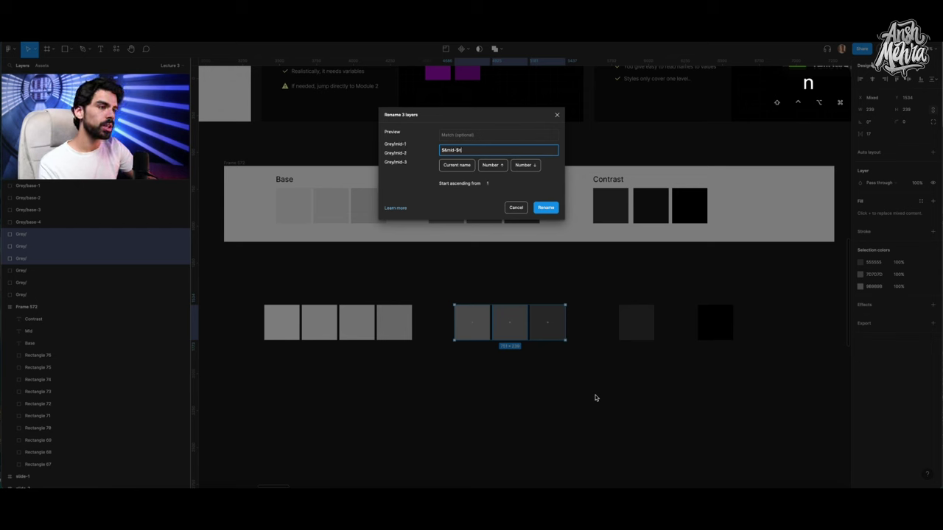
pyautogui.click(546, 207)
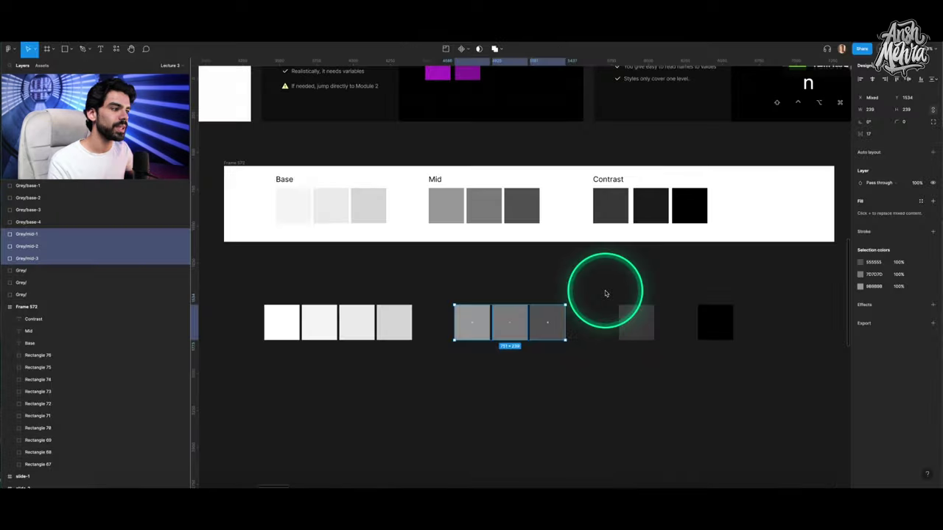
# Batch-rename the three darkest squares with the pattern $&contrast-$n, ascending from 1, and review all ten square layer names.
pyautogui.moveTo(602, 283); pyautogui.dragTo(638, 307)
pyautogui.moveTo(698, 351); pyautogui.dragTo(732, 371)
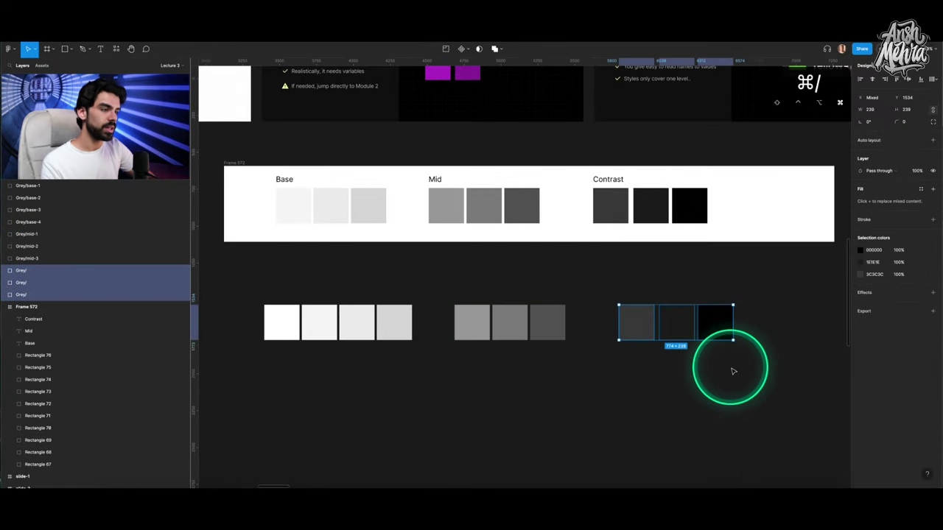
pyautogui.press('super+slash')
pyautogui.press('Return')
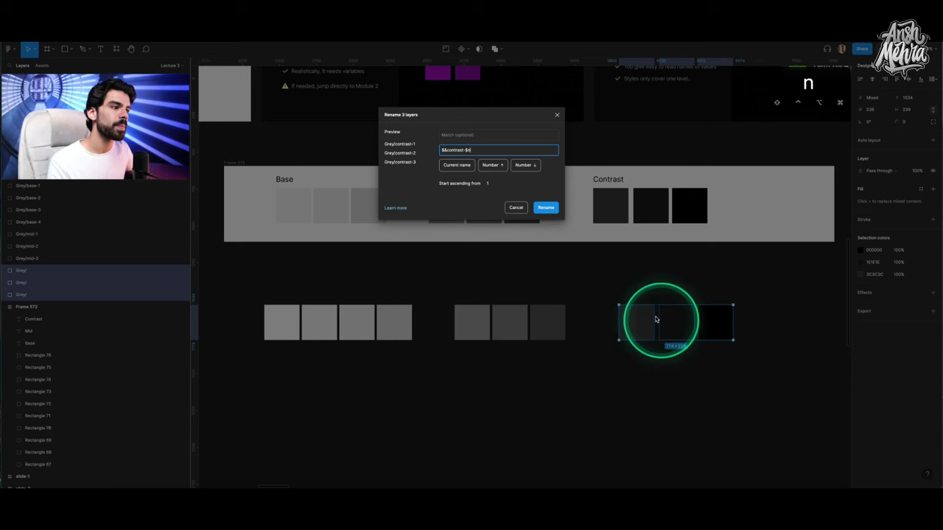
pyautogui.click(543, 208)
pyautogui.click(307, 281)
pyautogui.moveTo(260, 284); pyautogui.dragTo(692, 383)
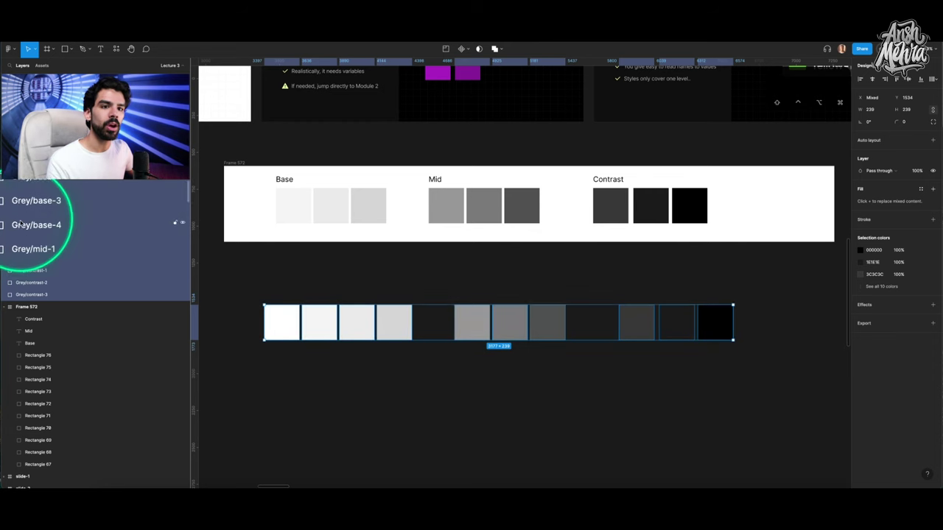
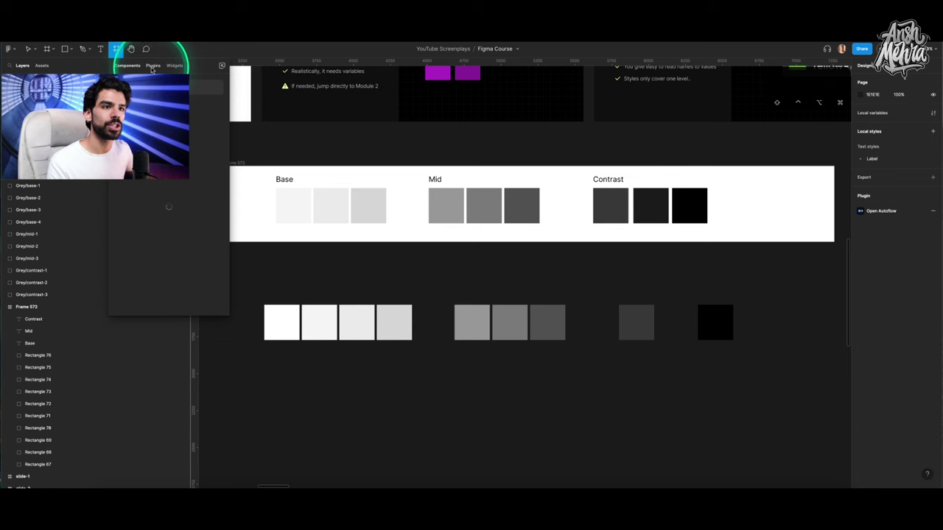
# Look up the Styler plugin and view its available commands.
pyautogui.write('ty')
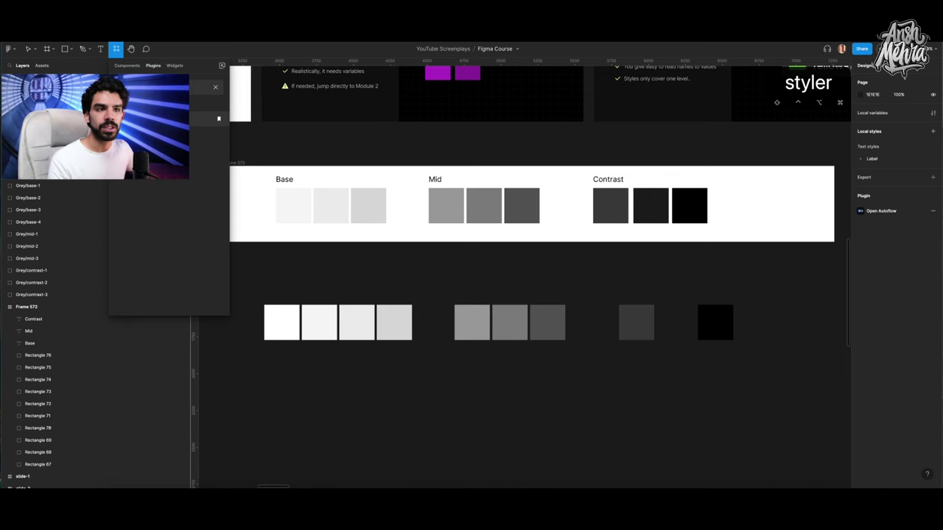
pyautogui.press('Return')
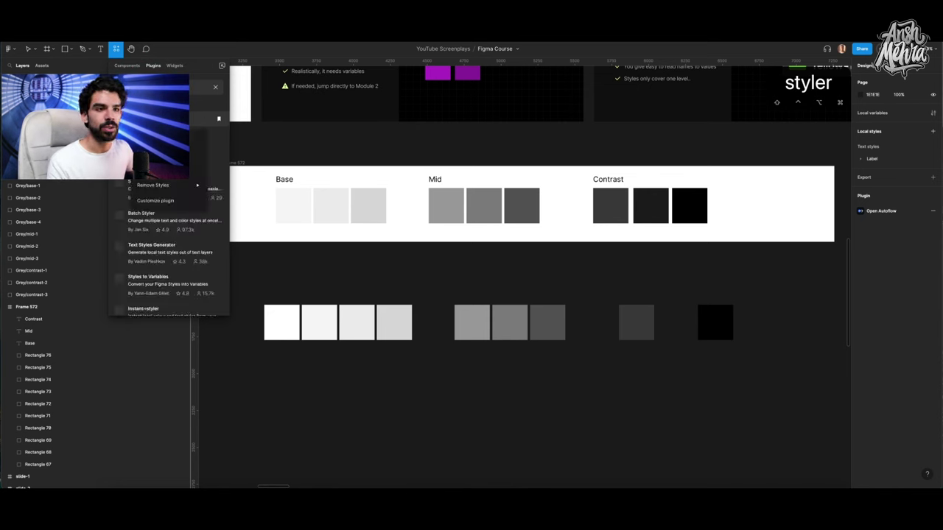
pyautogui.scroll(1, 169, 236)
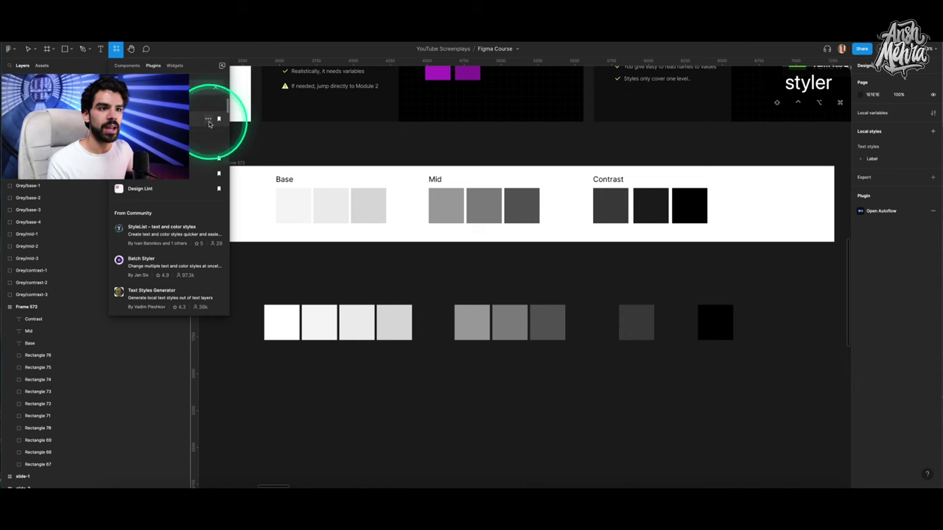
pyautogui.click(184, 120)
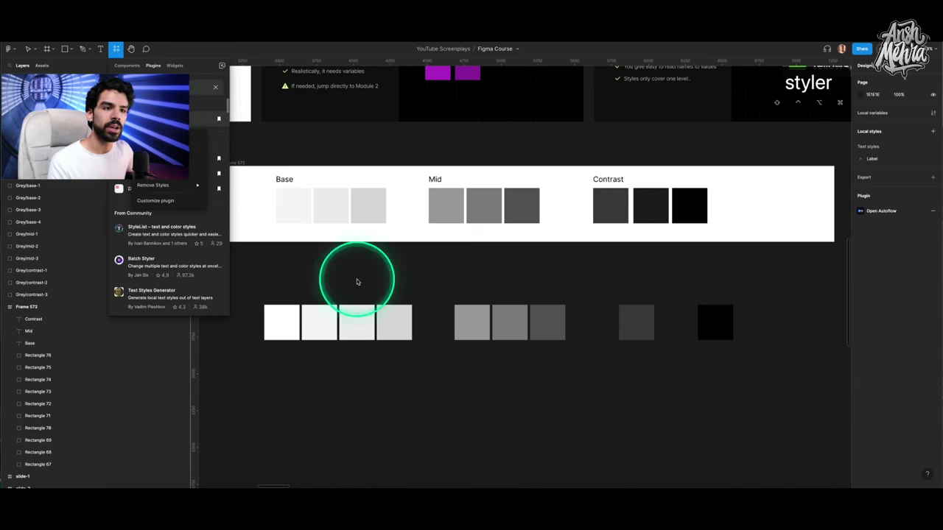
# Generate color styles from all ten grey squares with the Styler plugin's Generate Styles command.
pyautogui.click(734, 378)
pyautogui.moveTo(749, 377); pyautogui.dragTo(231, 295)
pyautogui.press('super+slash')
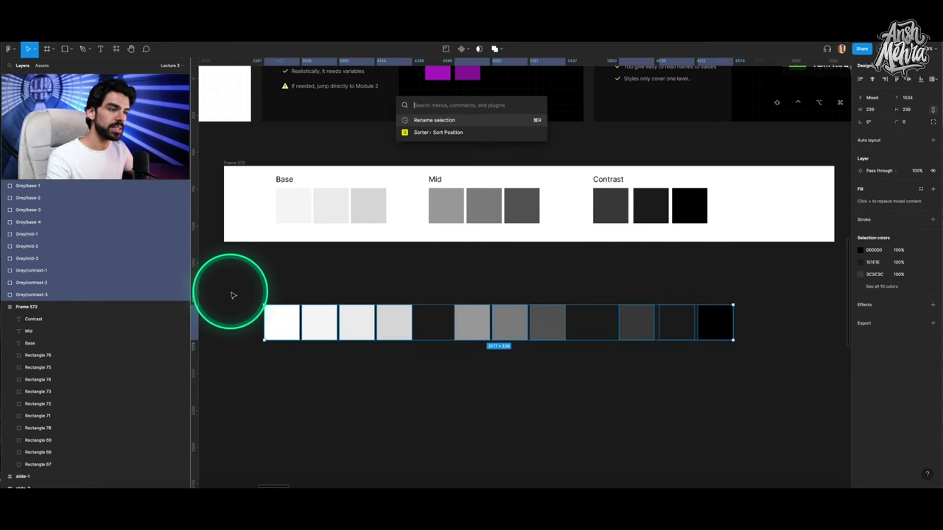
pyautogui.write('gener')
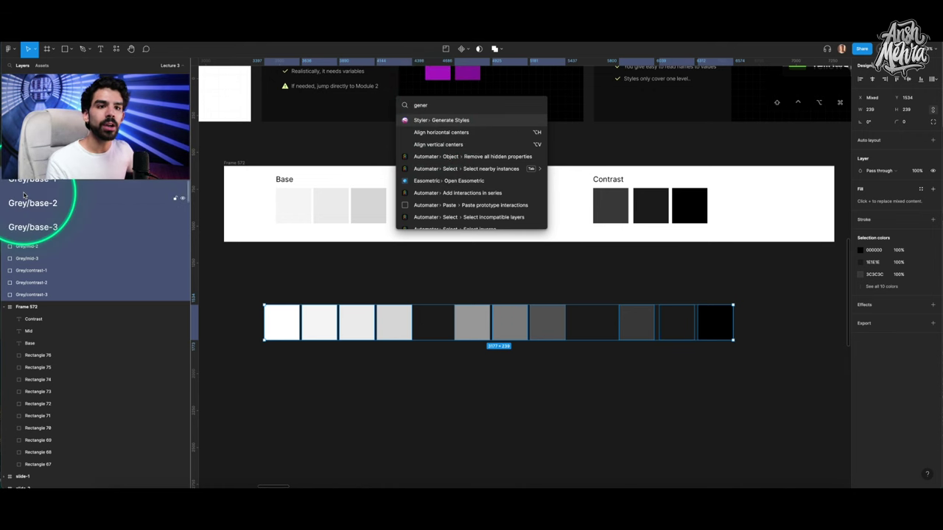
pyautogui.click(439, 121)
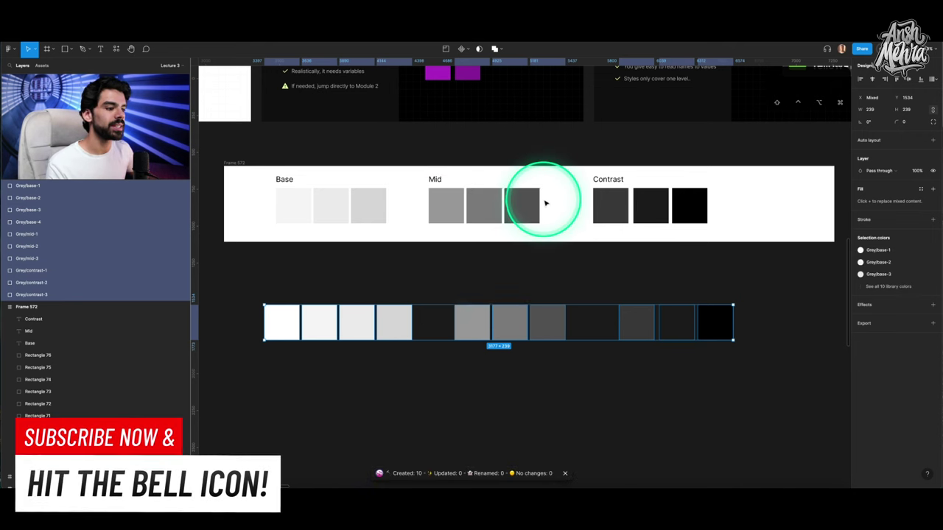
# Draw a test rectangle of about 706 × 373 below the grey squares.
pyautogui.click(525, 279)
pyautogui.click(399, 321)
pyautogui.click(441, 383)
pyautogui.press('r')
pyautogui.moveTo(370, 380); pyautogui.dragTo(474, 435)
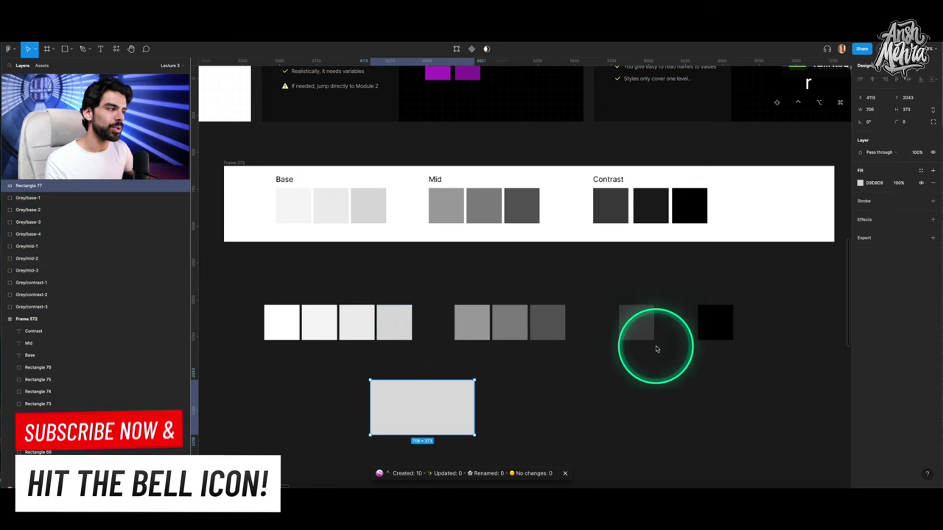
# Check the color styles offered for the test rectangle's fill, and delete the rectangle.
pyautogui.click(921, 170)
pyautogui.click(832, 172)
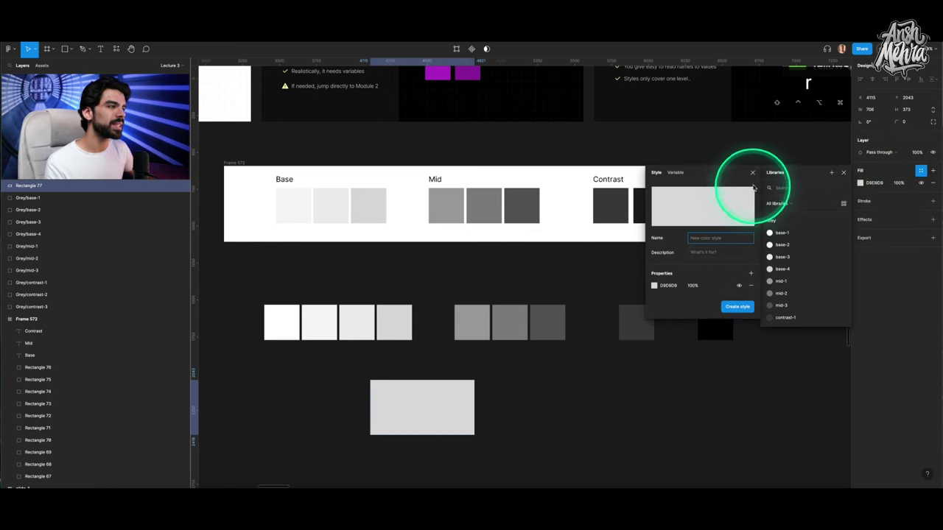
pyautogui.click(752, 174)
pyautogui.click(843, 172)
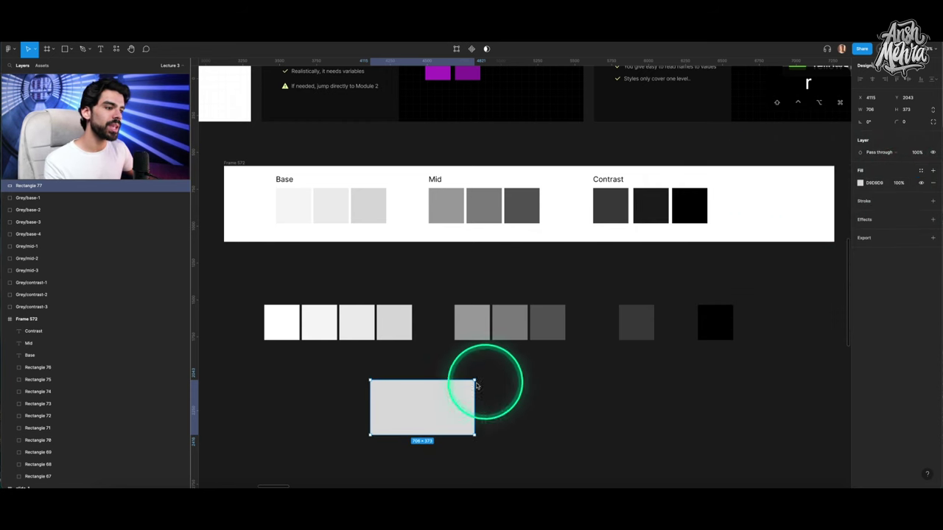
pyautogui.press('Delete')
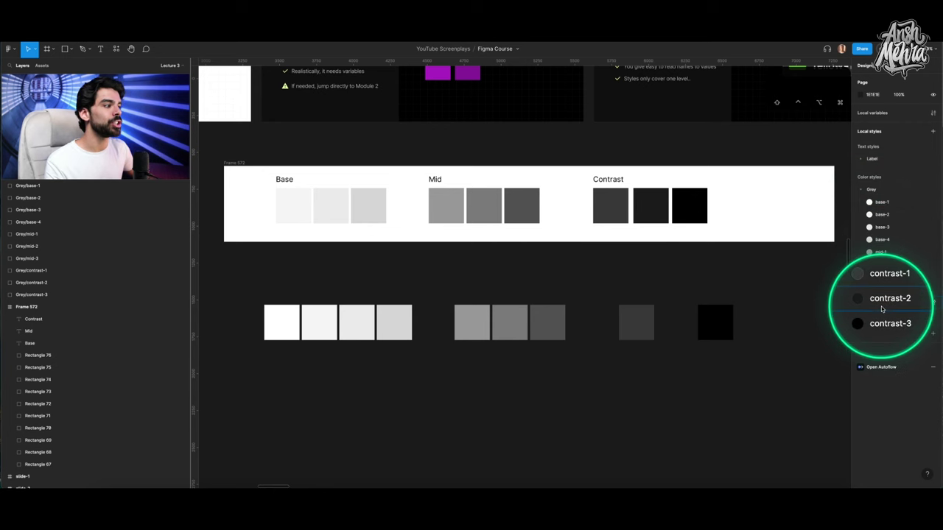
# Rename the Grey color style folder to Greys and collapse it.
pyautogui.rightClick(874, 191)
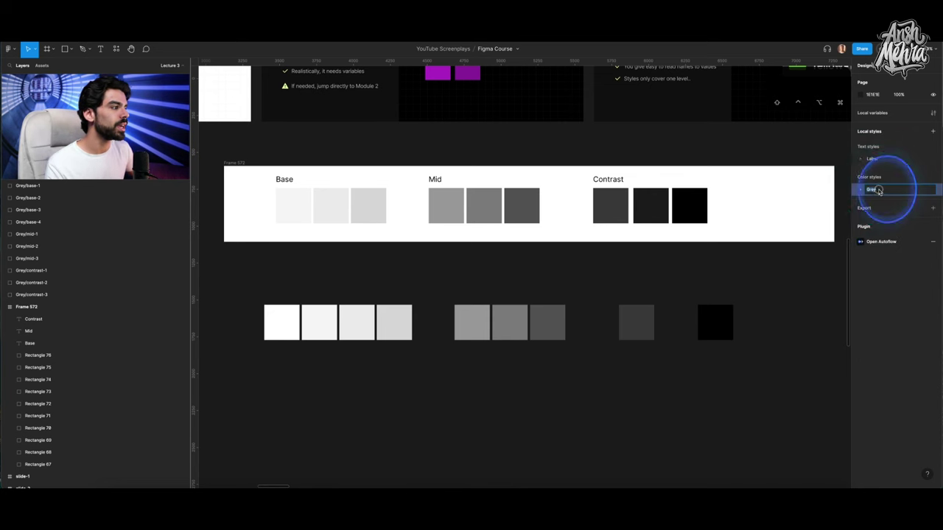
pyautogui.press('Return')
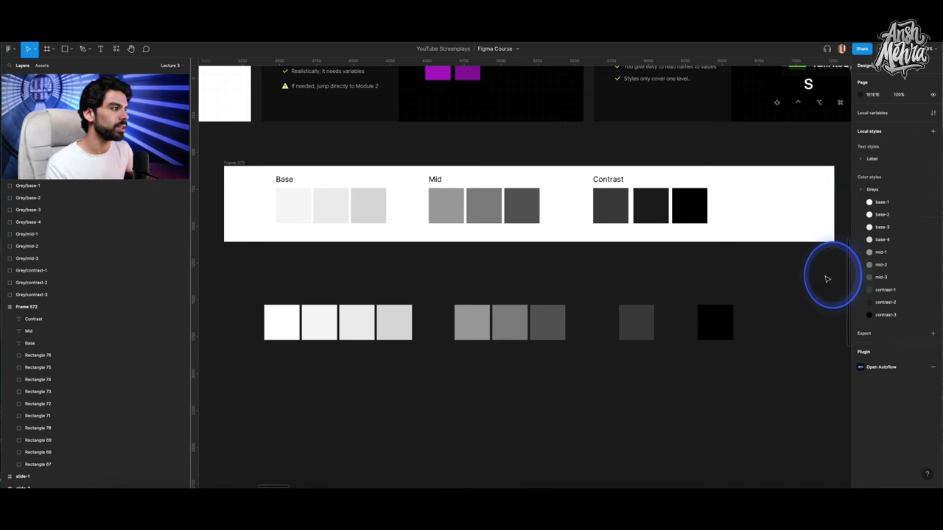
pyautogui.click(861, 190)
pyautogui.click(861, 190)
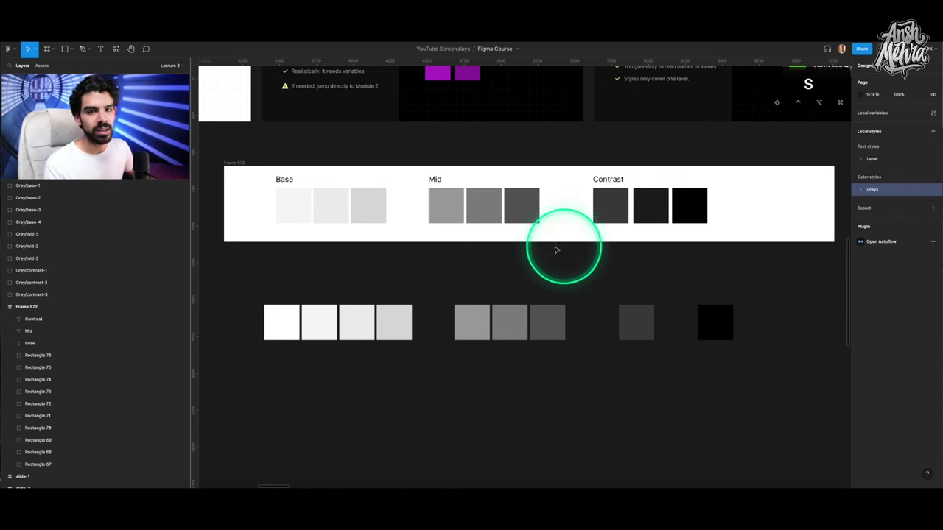
# Review the Colour Styles slide further along the slide row, and return to the grey squares.
pyautogui.scroll(-5, 578, 244)
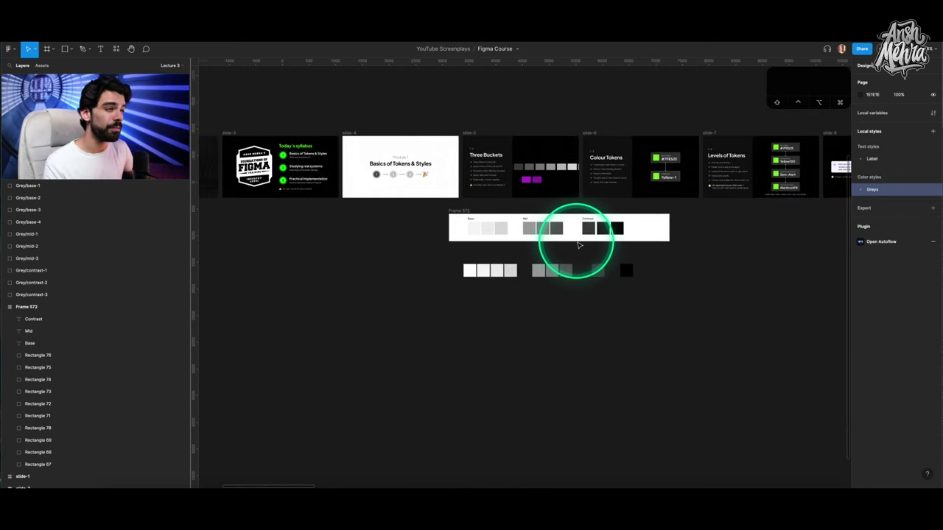
pyautogui.hscroll(15, 578, 244)
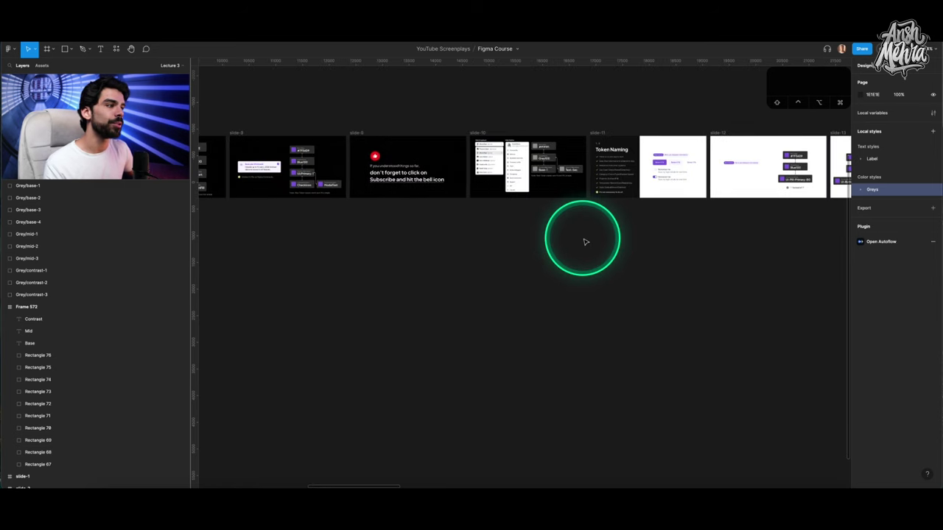
pyautogui.hscroll(20, 584, 241)
pyautogui.scroll(2, 583, 241)
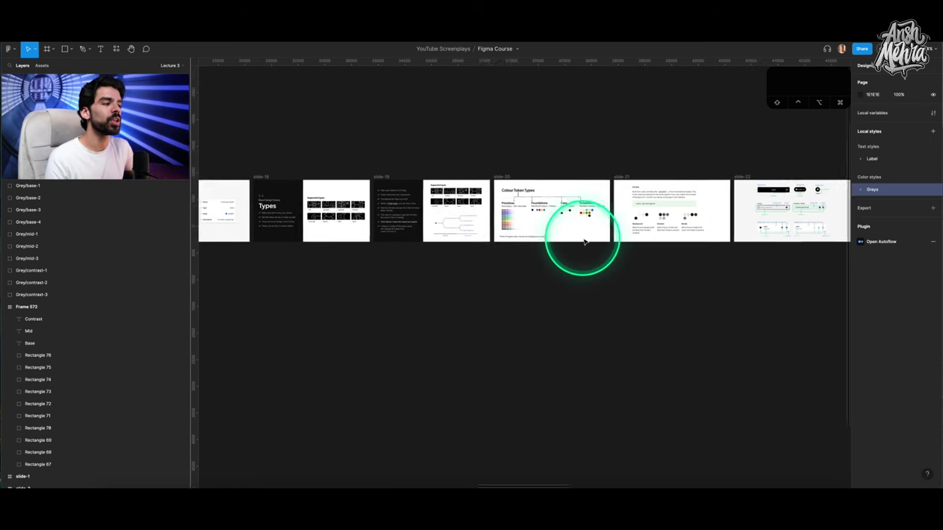
pyautogui.hscroll(15, 584, 242)
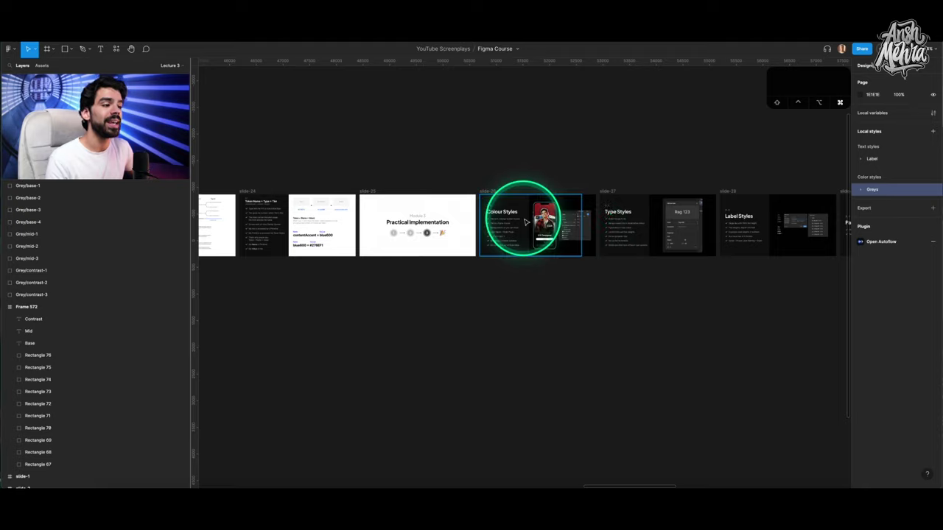
pyautogui.keyDown('ctrl'); pyautogui.scroll(5, 527, 221); pyautogui.keyUp('ctrl')
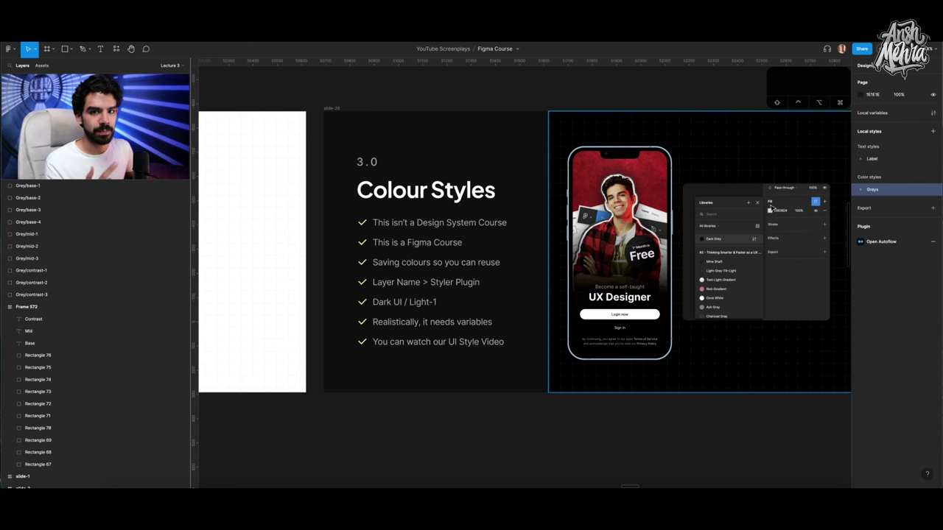
pyautogui.scroll(-10, 655, 214)
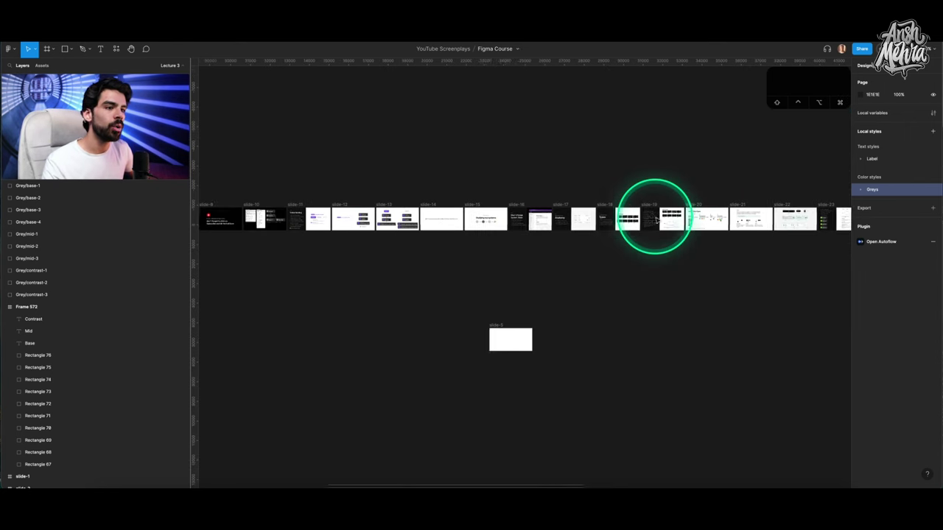
pyautogui.scroll(-3, 655, 219)
pyautogui.hscroll(-3, 656, 217)
pyautogui.scroll(10, 654, 198)
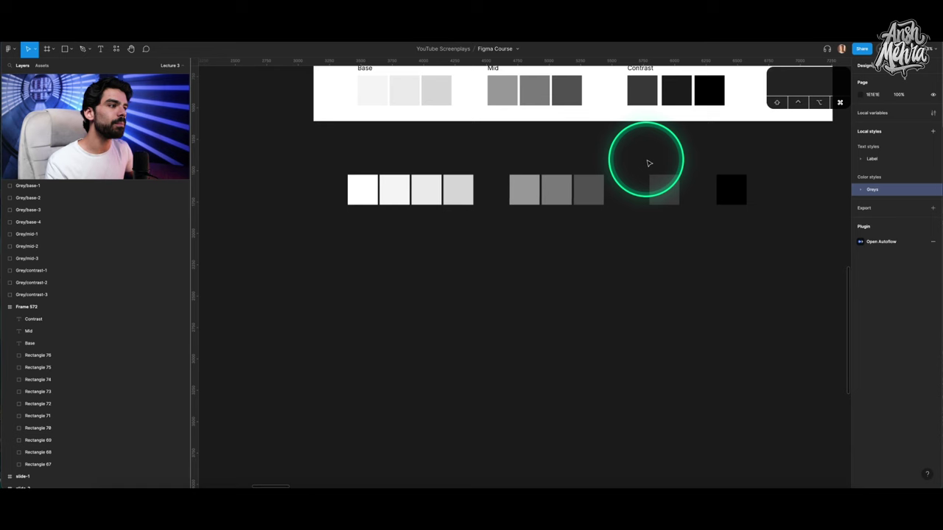
# Draw two straight test lines in the empty area below the grey squares.
pyautogui.moveTo(331, 147); pyautogui.dragTo(781, 261)
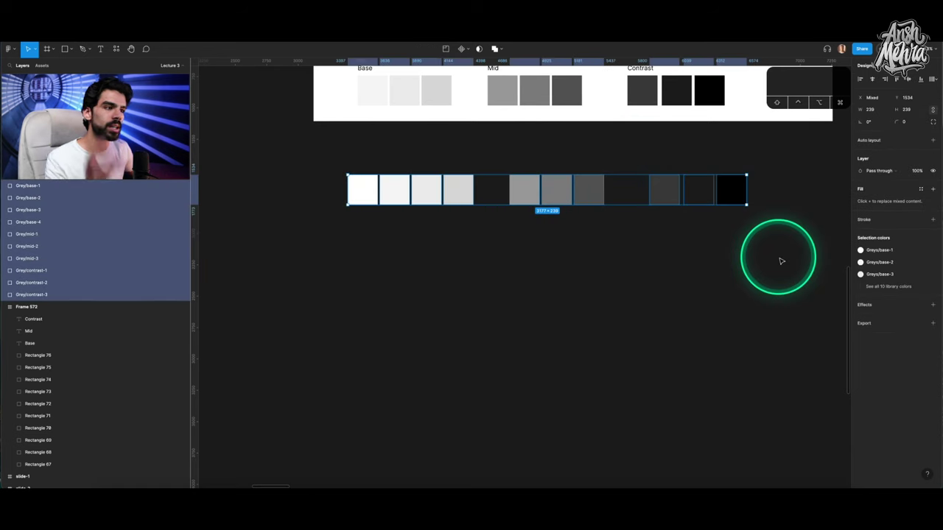
pyautogui.click(500, 257)
pyautogui.press('l')
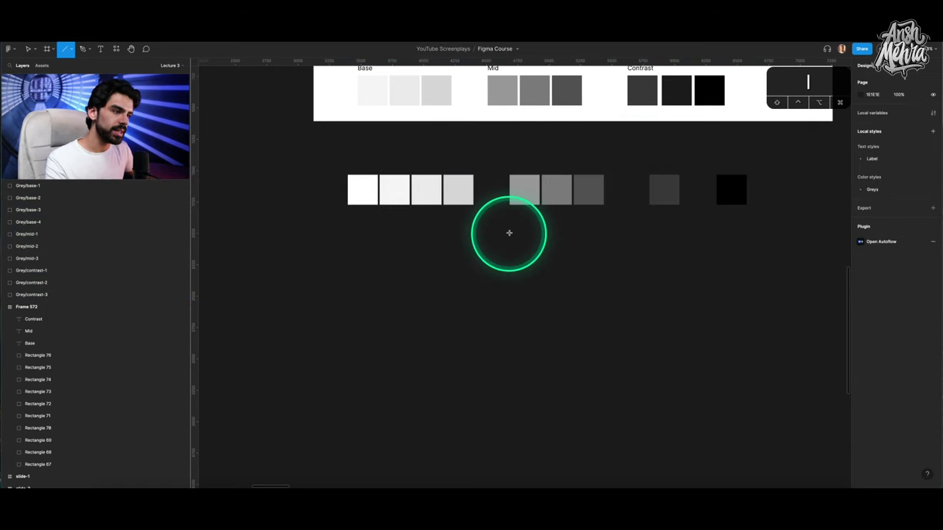
pyautogui.moveTo(317, 366); pyautogui.dragTo(760, 353)
pyautogui.click(755, 285)
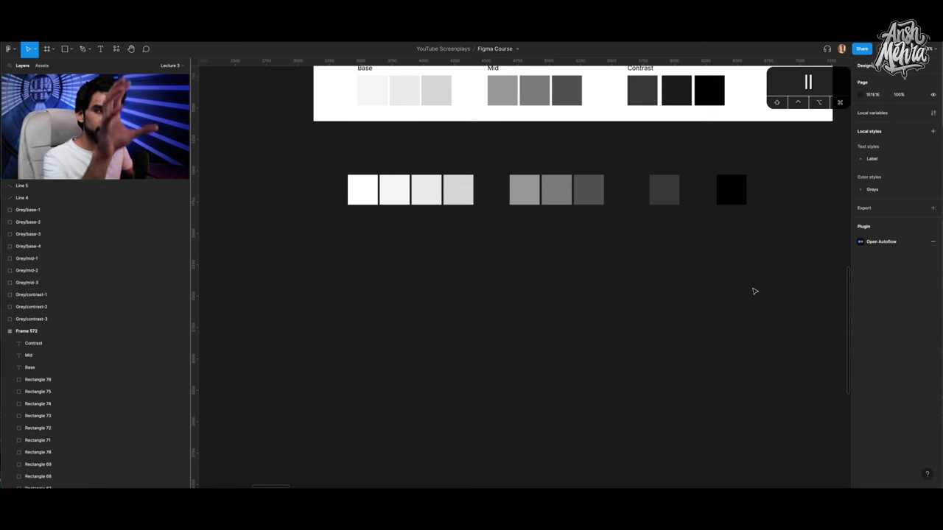
# Delete the two test lines below the grey squares.
pyautogui.click(507, 261)
pyautogui.scroll(-3, 498, 259)
pyautogui.moveTo(403, 252); pyautogui.dragTo(684, 352)
pyautogui.press('BackSpace')
pyautogui.click(615, 340)
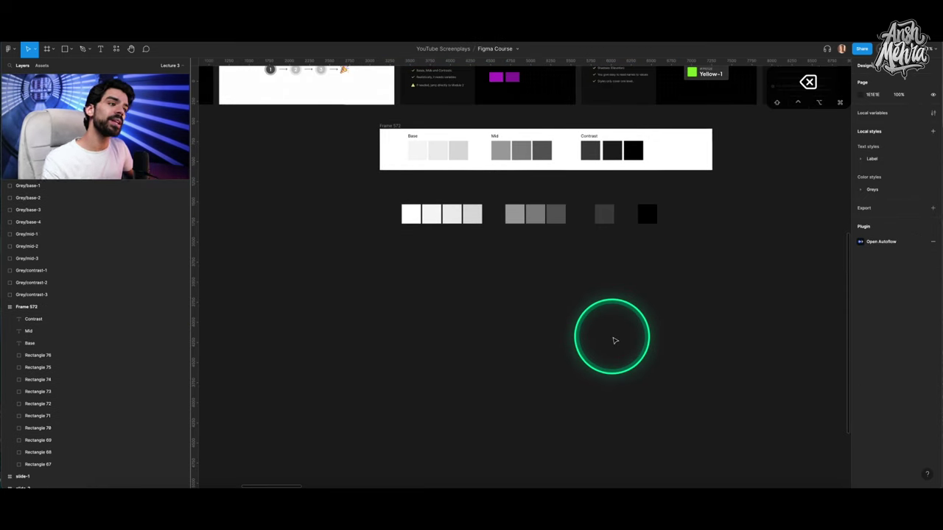
# Find the Colour Styles slide further along the slide row and read through its checklist.
pyautogui.hscroll(2, 615, 332)
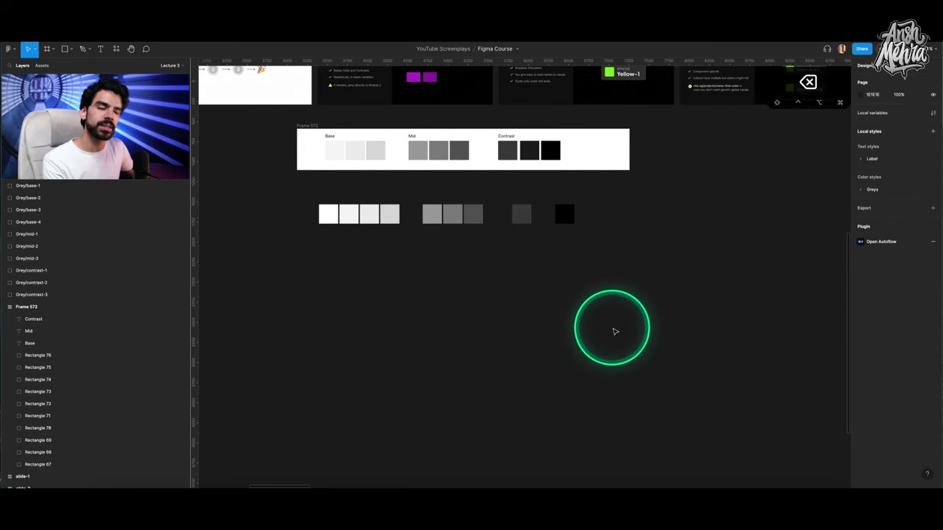
pyautogui.hscroll(20, 615, 331)
pyautogui.scroll(4, 615, 331)
pyautogui.hscroll(-8, 484, 294)
pyautogui.hscroll(20, 526, 295)
pyautogui.hscroll(20, 531, 302)
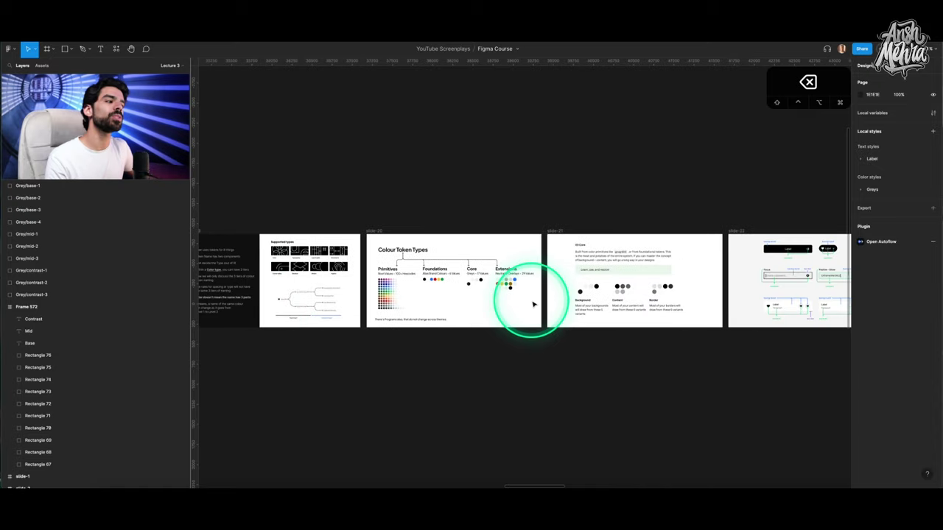
pyautogui.hscroll(20, 533, 303)
pyautogui.scroll(5, 526, 294)
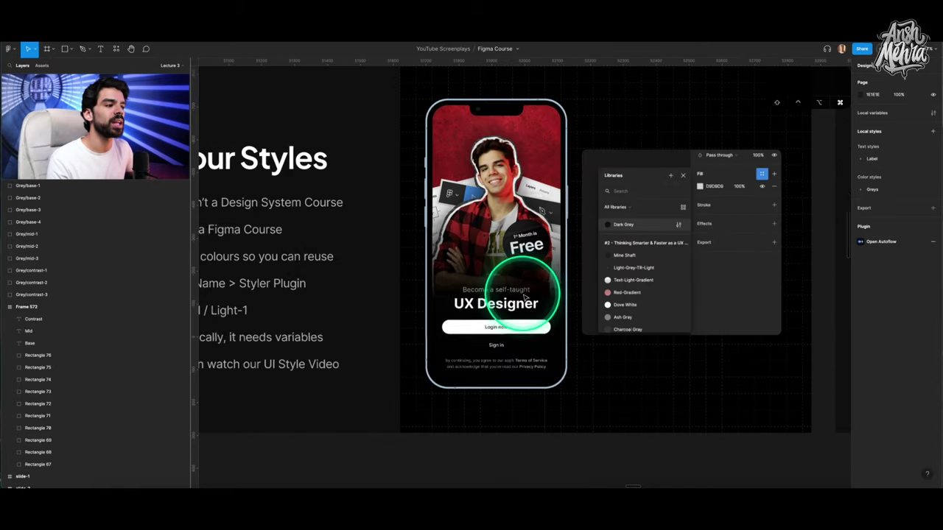
pyautogui.hscroll(-4, 525, 296)
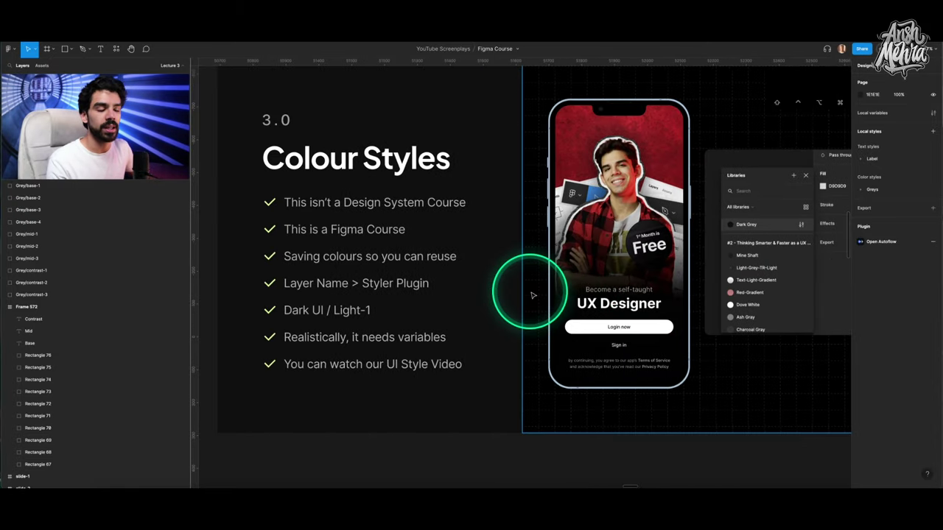
pyautogui.scroll(-2, 534, 296)
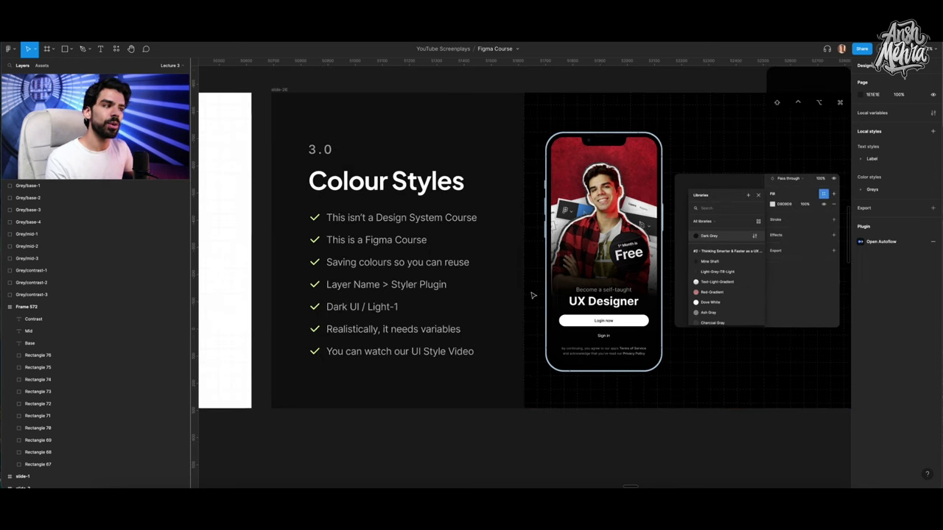
# Move on to the Type Styles slide and look up the font of its title.
pyautogui.click(535, 294)
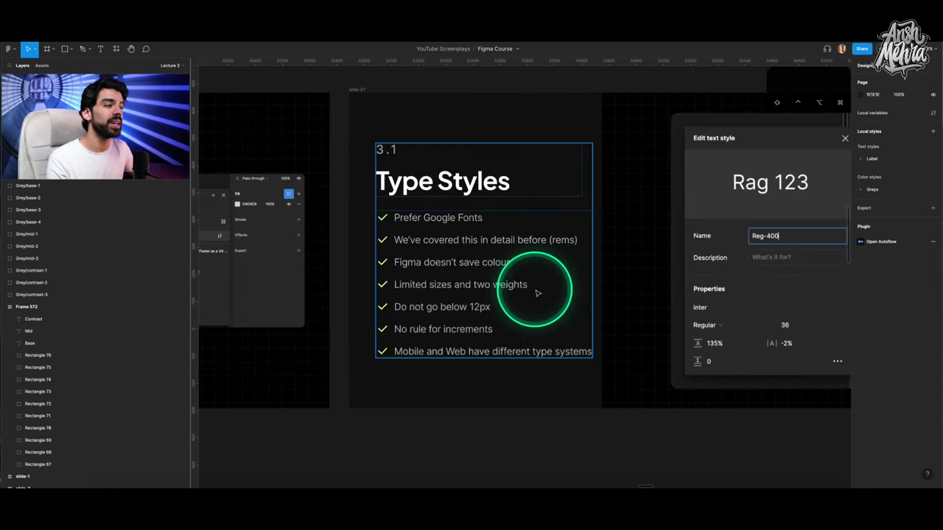
pyautogui.hscroll(3, 537, 290)
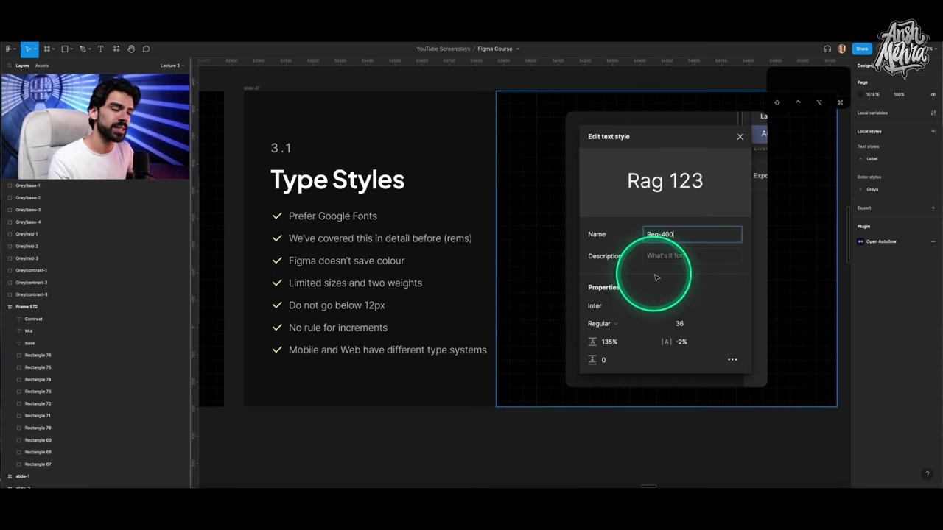
pyautogui.click(392, 190)
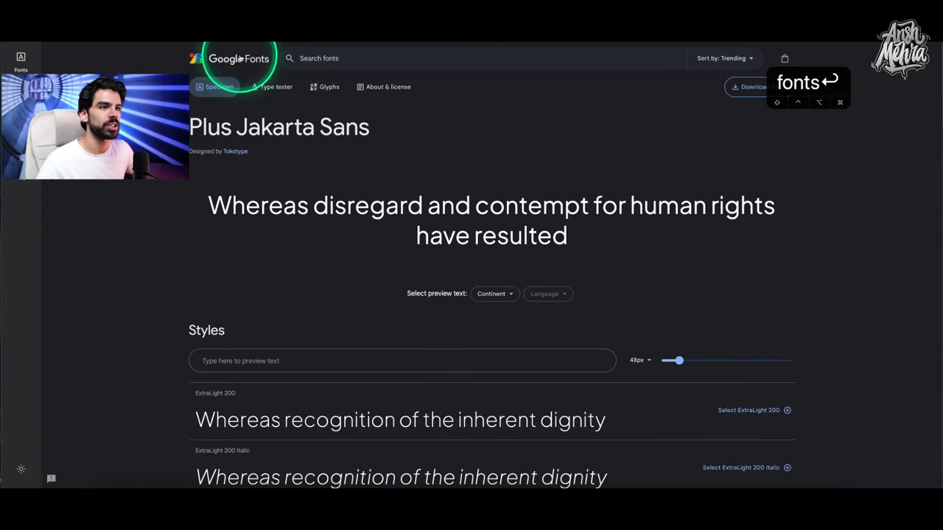
# Switch to Google Fonts and look through the full font catalogue and its filter options.
pyautogui.click(210, 58)
pyautogui.click(210, 85)
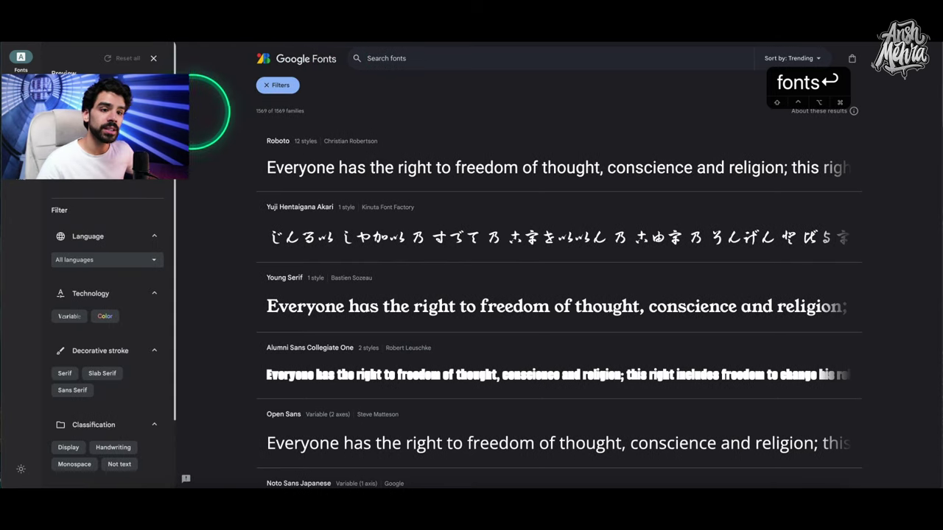
pyautogui.scroll(-3, 148, 229)
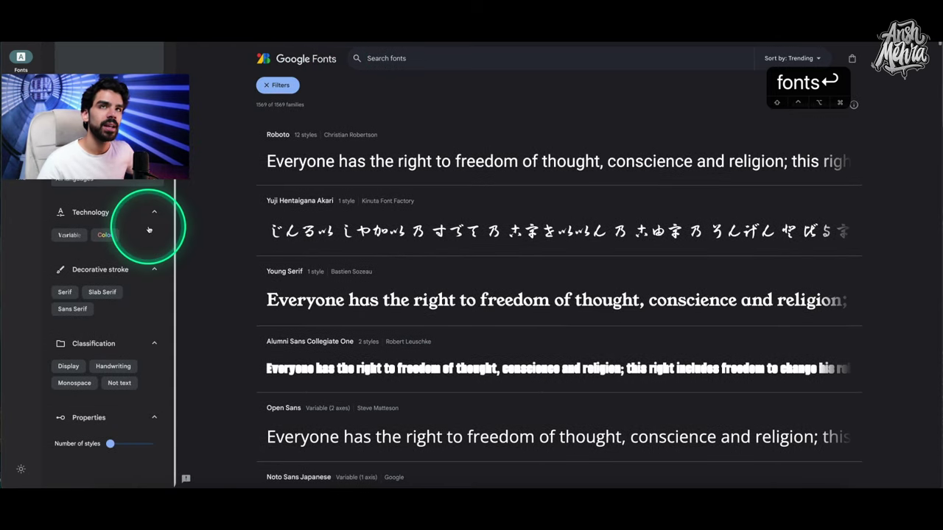
pyautogui.click(278, 84)
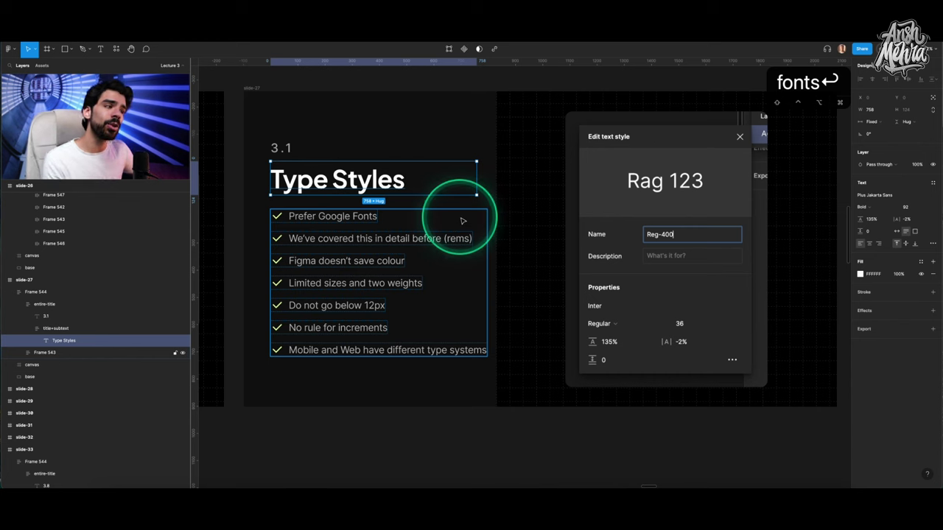
# Inspect the text properties of the Type Styles title again and read the rest of the slide's checklist.
pyautogui.click(441, 425)
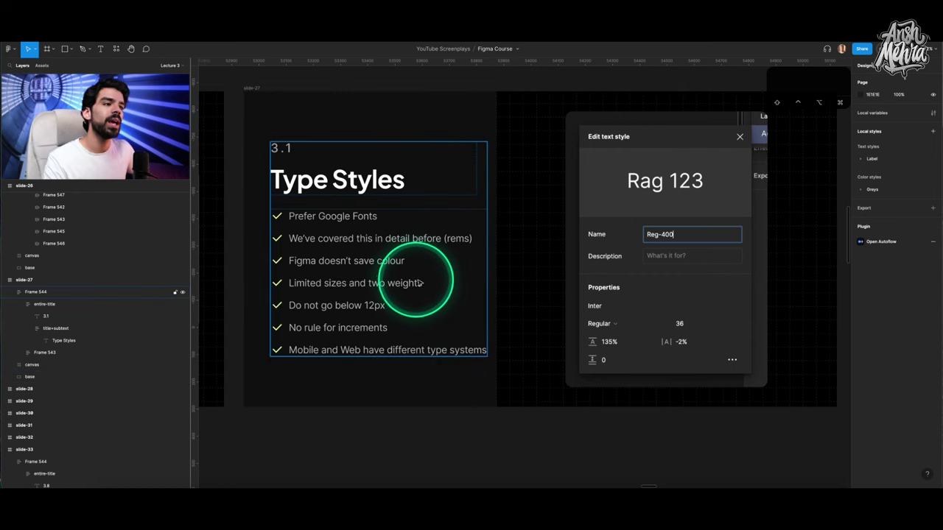
pyautogui.click(368, 188)
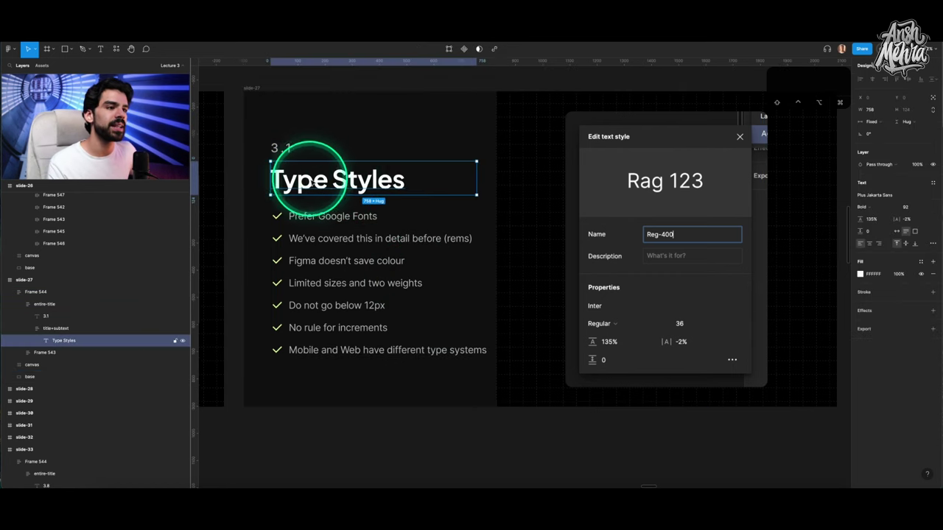
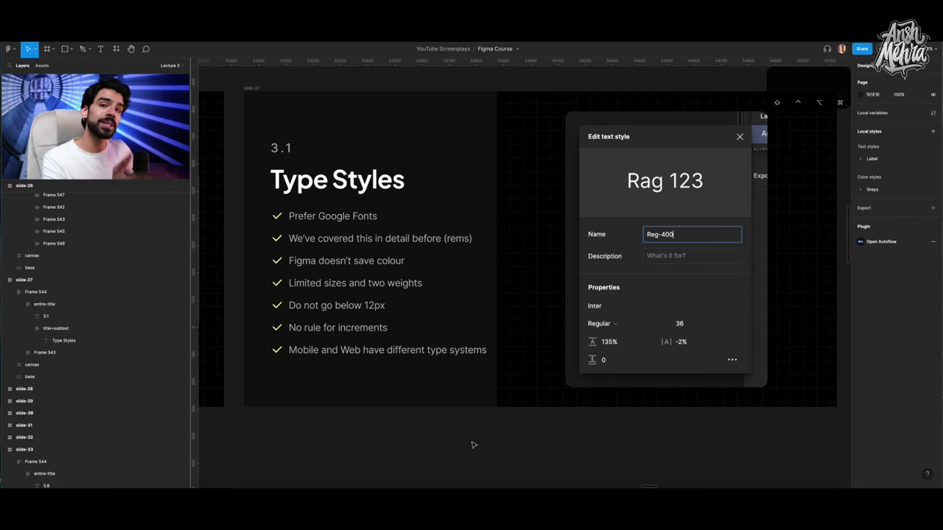
pyautogui.click(479, 436)
pyautogui.click(421, 333)
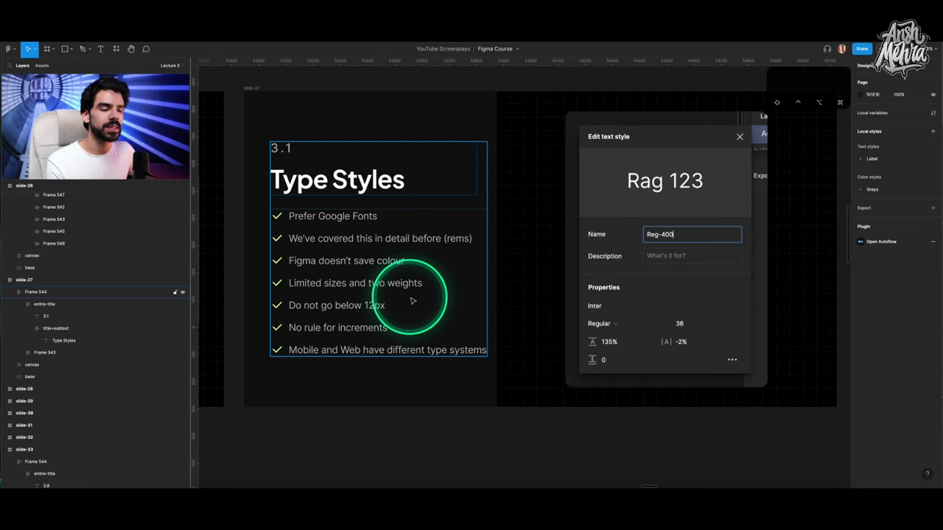
# Go to the Label Styles slide and examine the regular Label 5 sample up close.
pyautogui.press('n')
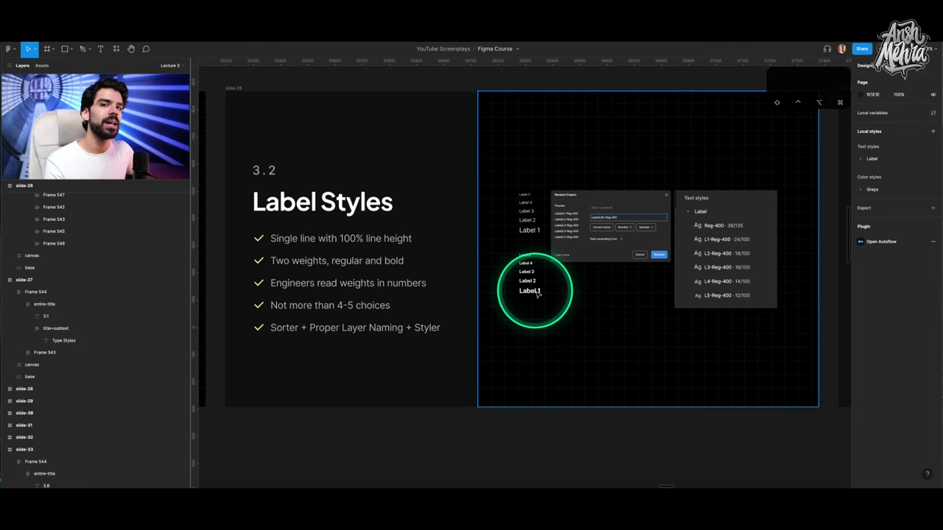
pyautogui.hotkey('shift', 'n')
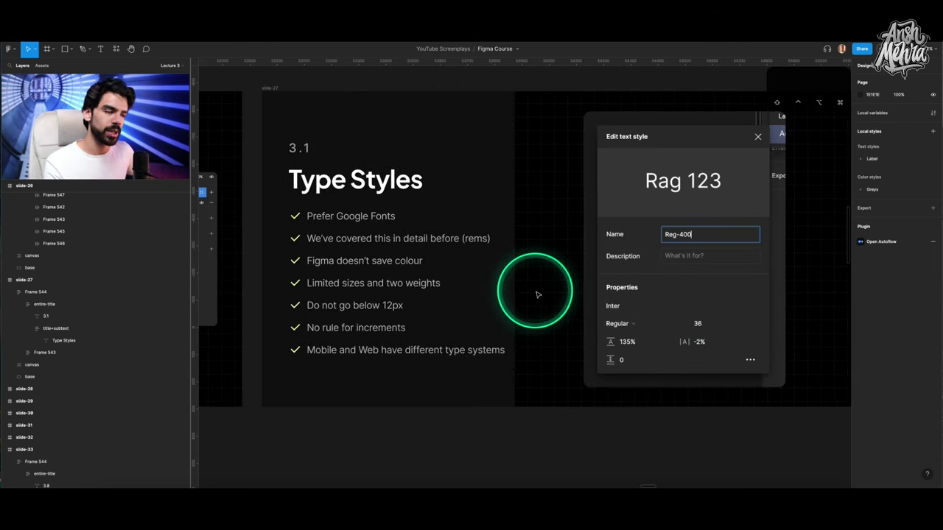
pyautogui.press('n')
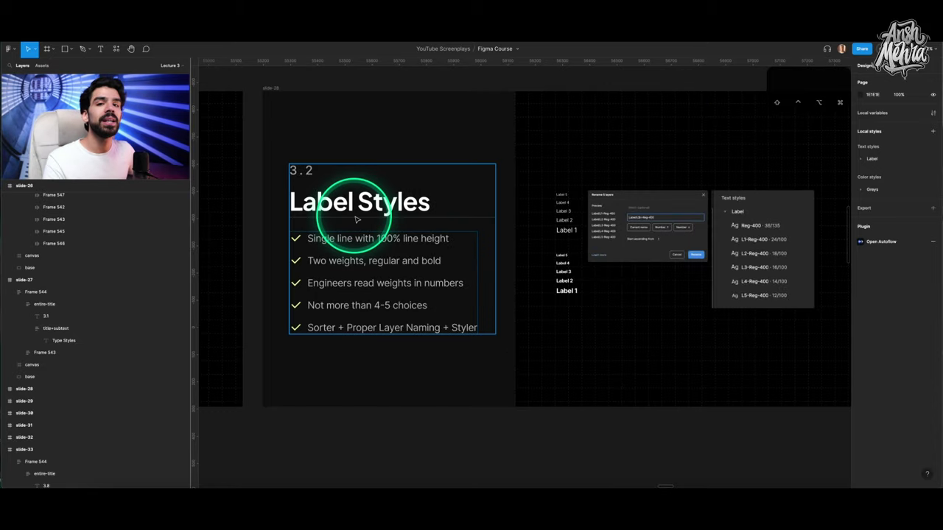
pyautogui.scroll(5, 561, 195)
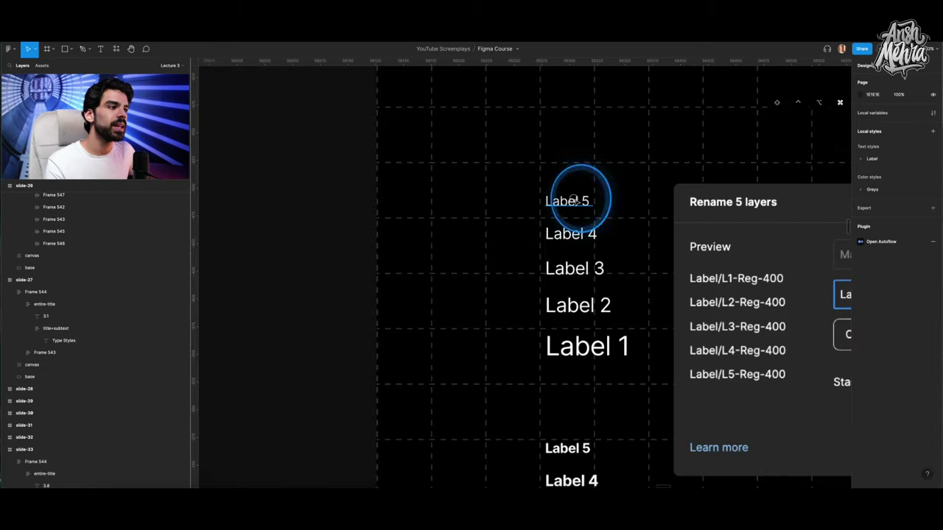
pyautogui.click(575, 200)
pyautogui.scroll(-5, 576, 200)
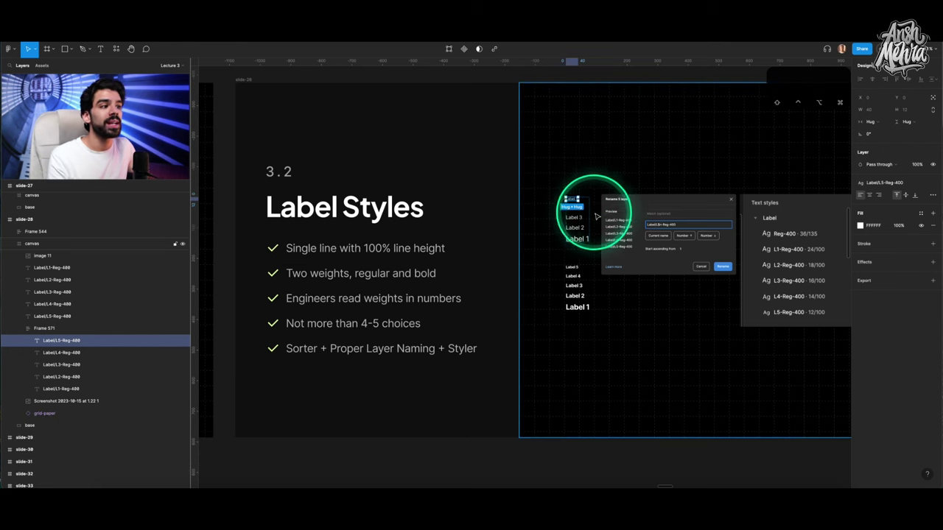
pyautogui.scroll(10, 601, 213)
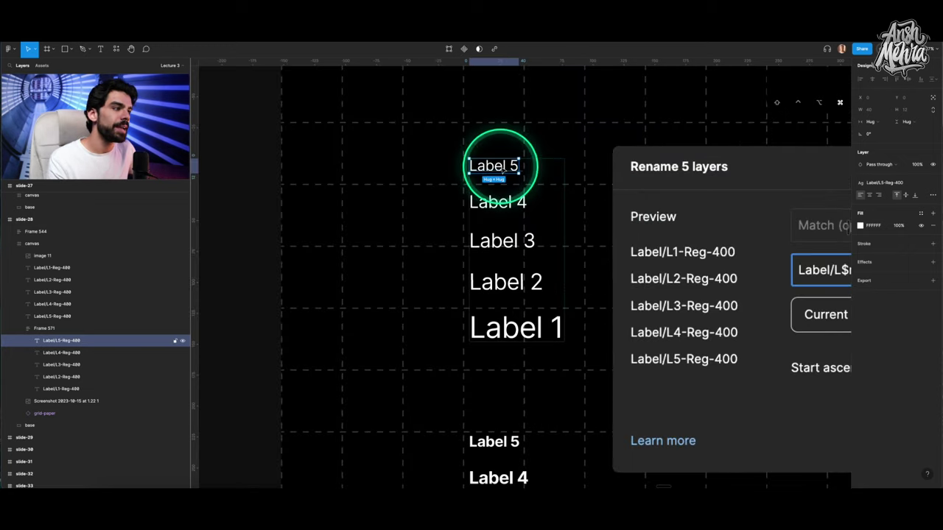
# Clear the selection and delete all the styles in the Label text style folder.
pyautogui.click(400, 126)
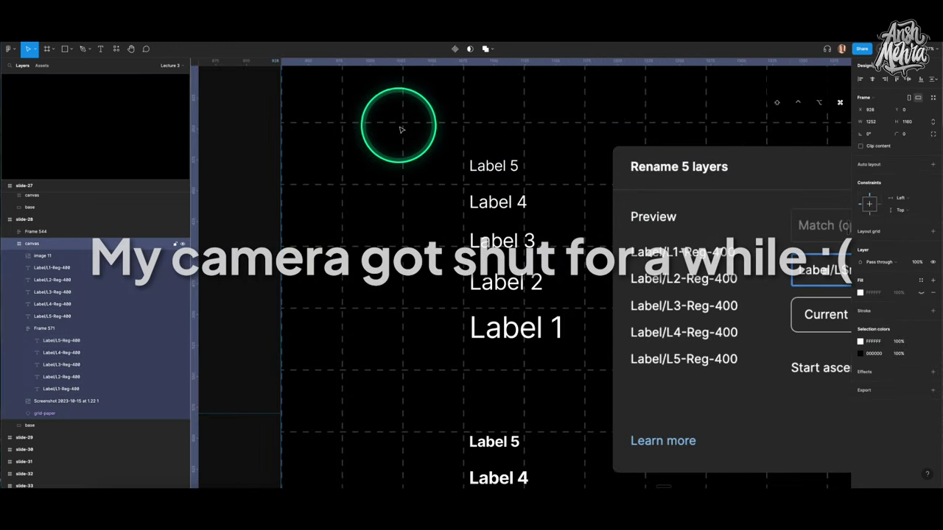
pyautogui.scroll(-10, 410, 143)
pyautogui.scroll(-2, 464, 364)
pyautogui.press('Escape')
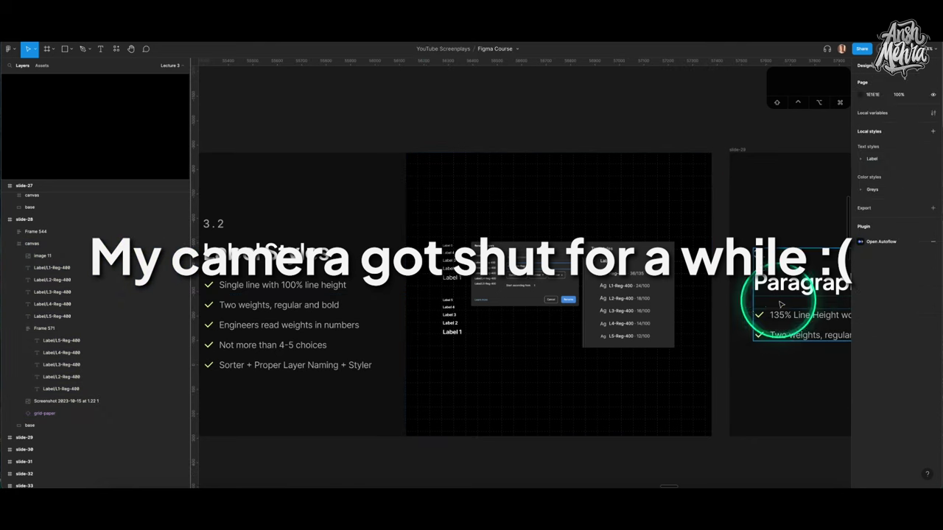
pyautogui.rightClick(882, 162)
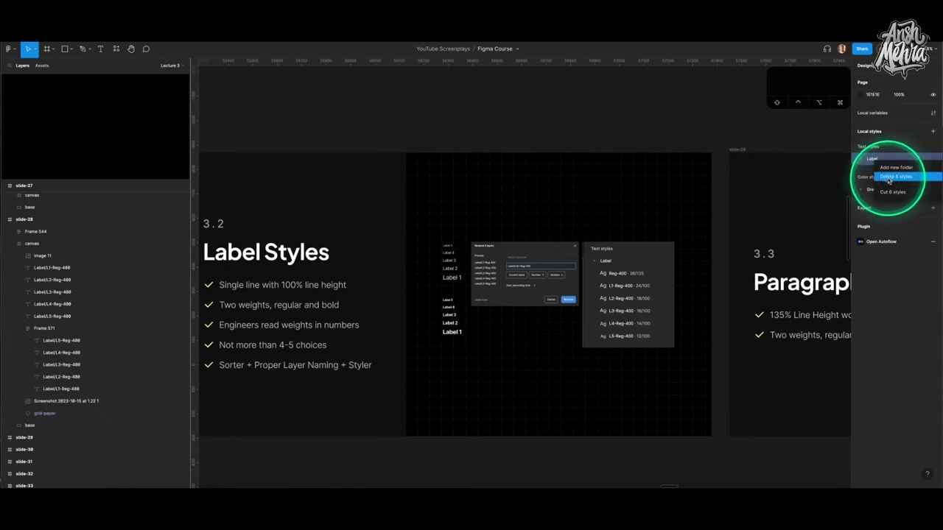
pyautogui.click(895, 177)
# Inspect the size, line height and resizing settings of the regular samples from Label 5 to Label 1.
pyautogui.scroll(8, 458, 264)
pyautogui.click(408, 180)
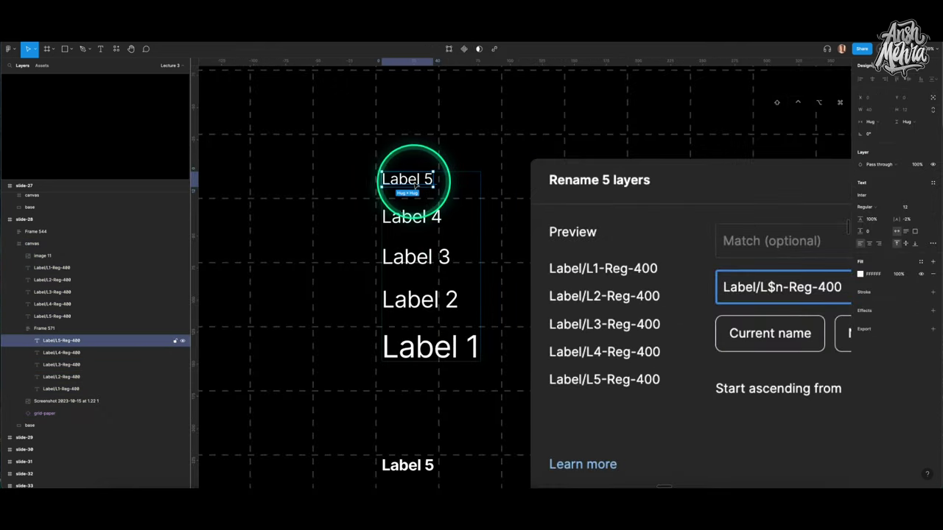
pyautogui.hscroll(-2, 409, 188)
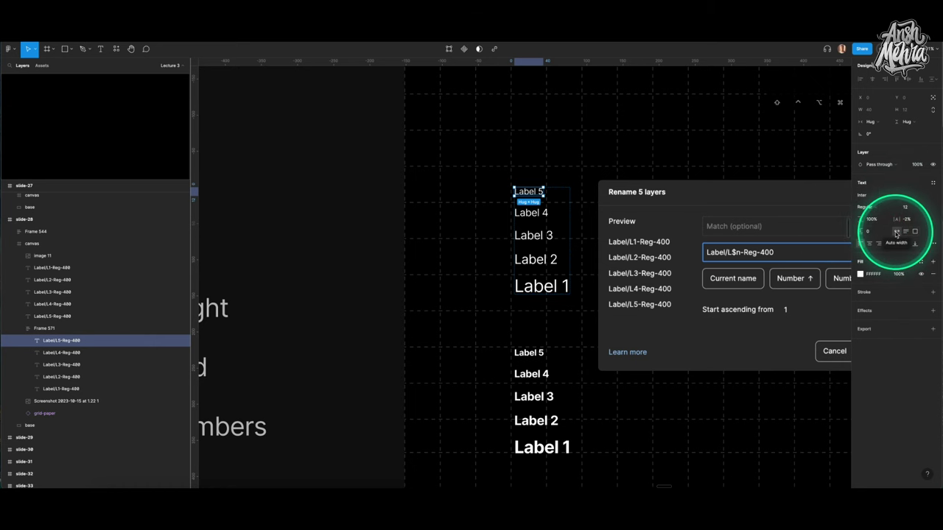
pyautogui.scroll(3, 539, 203)
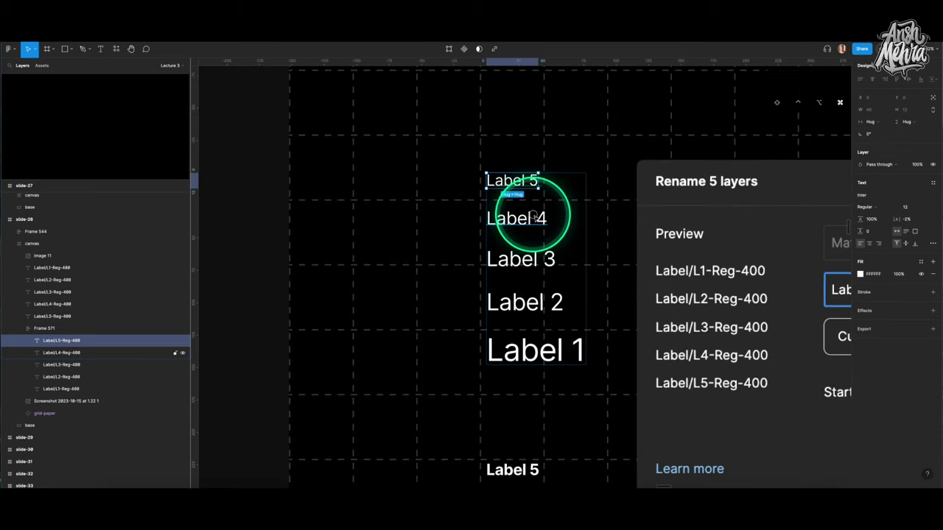
pyautogui.click(533, 215)
pyautogui.click(526, 262)
pyautogui.click(534, 302)
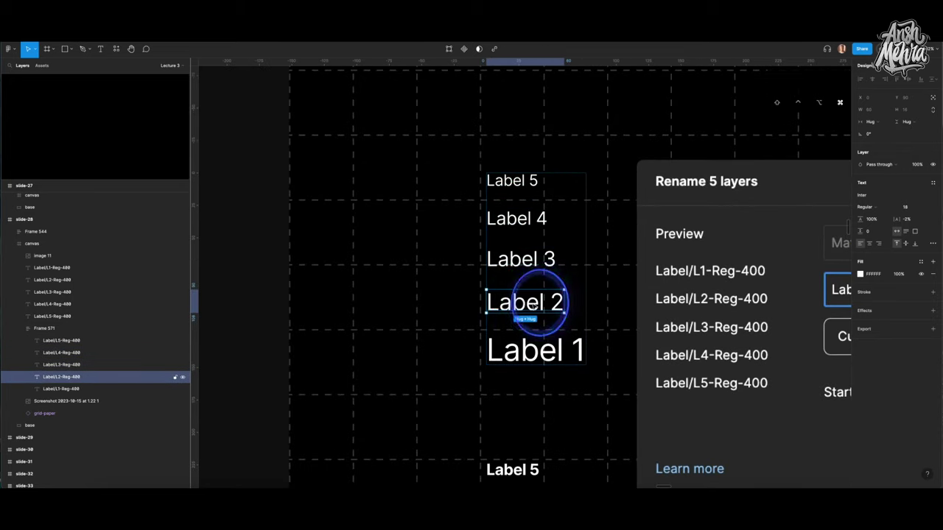
pyautogui.click(538, 348)
# Duplicate the frame holding the five regular labels into the empty canvas below the Label Styles slide.
pyautogui.scroll(-5, 540, 338)
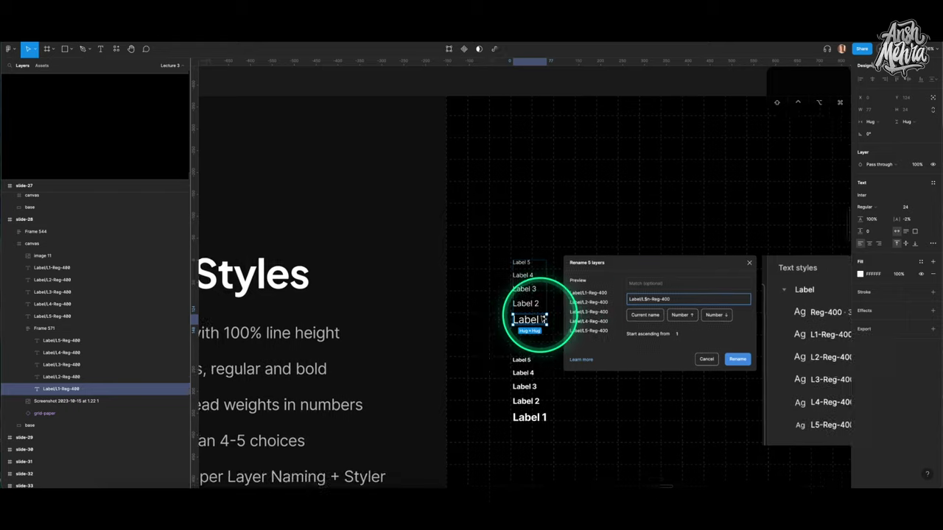
pyautogui.click(126, 329)
pyautogui.scroll(-4, 504, 287)
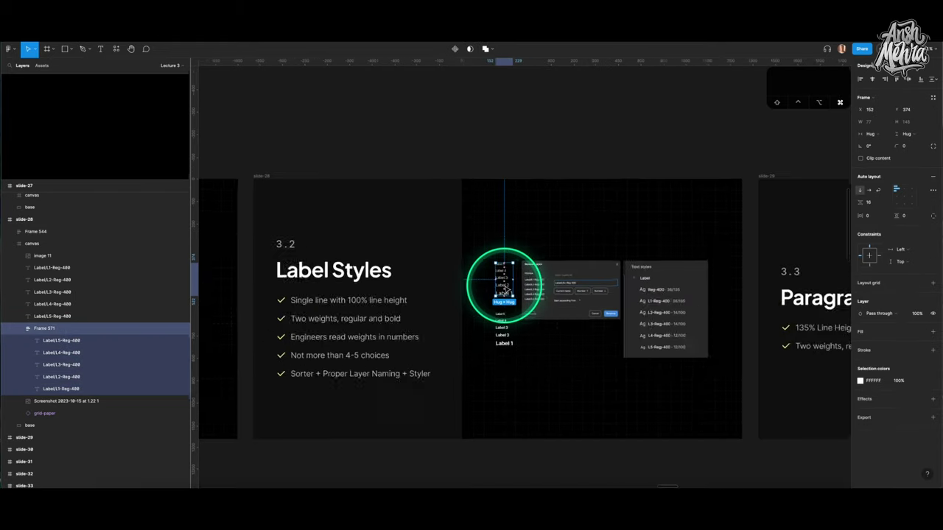
pyautogui.scroll(-3, 505, 288)
pyautogui.moveTo(494, 179); pyautogui.dragTo(398, 439)
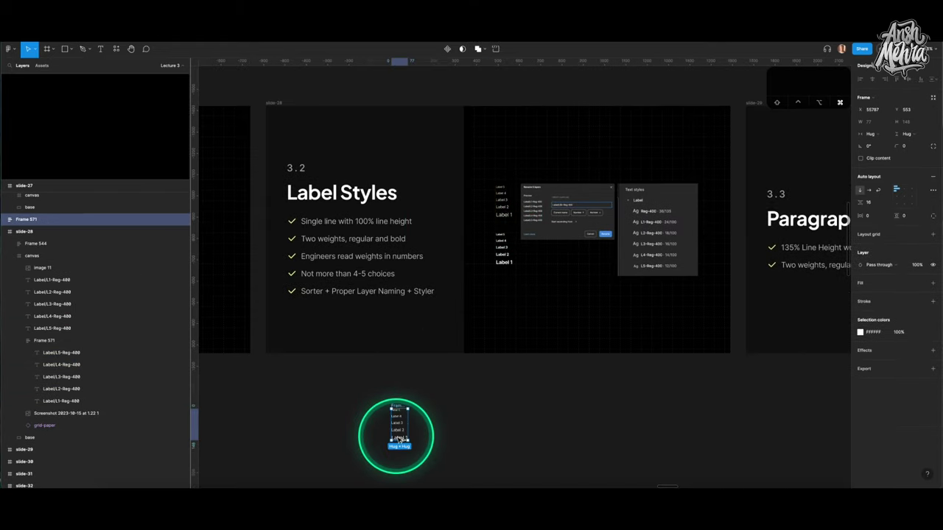
# Copy the five regular label texts out of the duplicated frame onto the bare canvas and delete that frame.
pyautogui.scroll(3, 398, 439)
pyautogui.press('Return')
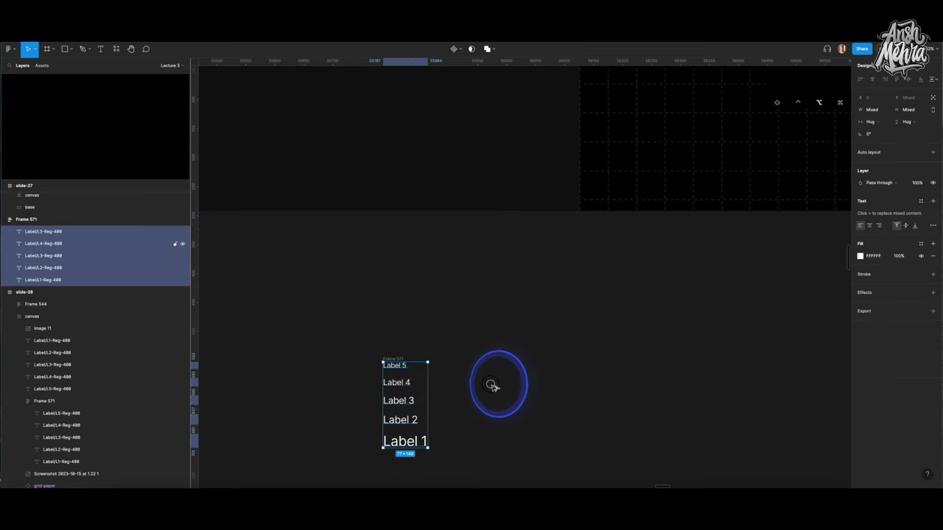
pyautogui.press('super+c')
pyautogui.press('super+v')
pyautogui.click(404, 353)
pyautogui.press('BackSpace')
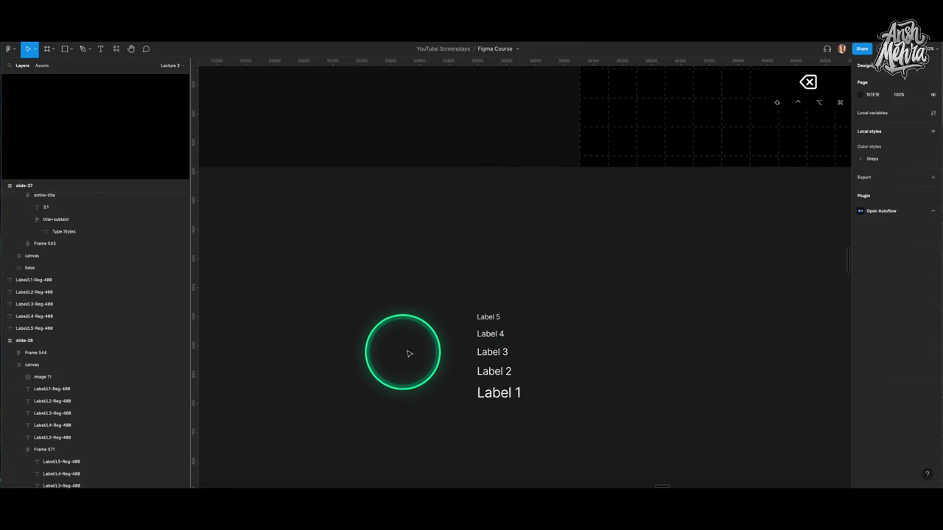
# Rename all five loose label text layers together as aaa.
pyautogui.moveTo(429, 280); pyautogui.dragTo(558, 422)
pyautogui.scroll(3, 535, 416)
pyautogui.press('super+r')
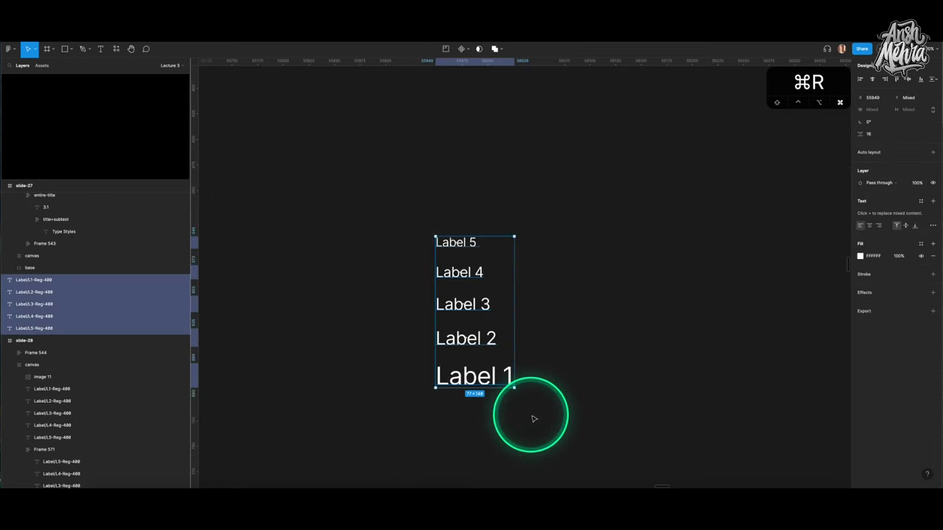
pyautogui.write('aaa')
pyautogui.click(544, 206)
pyautogui.click(574, 216)
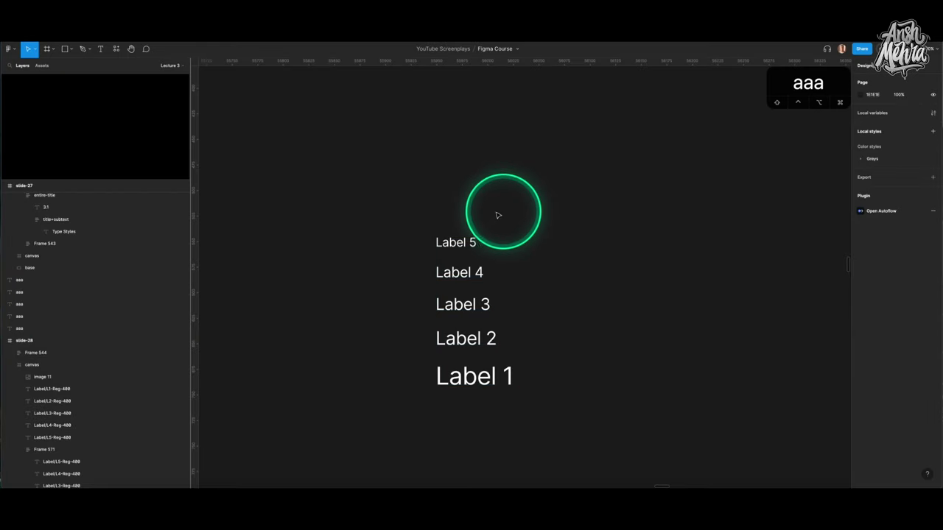
# Batch-rename the five loose label text layers as Label/ and clear the selection.
pyautogui.moveTo(374, 204); pyautogui.dragTo(618, 437)
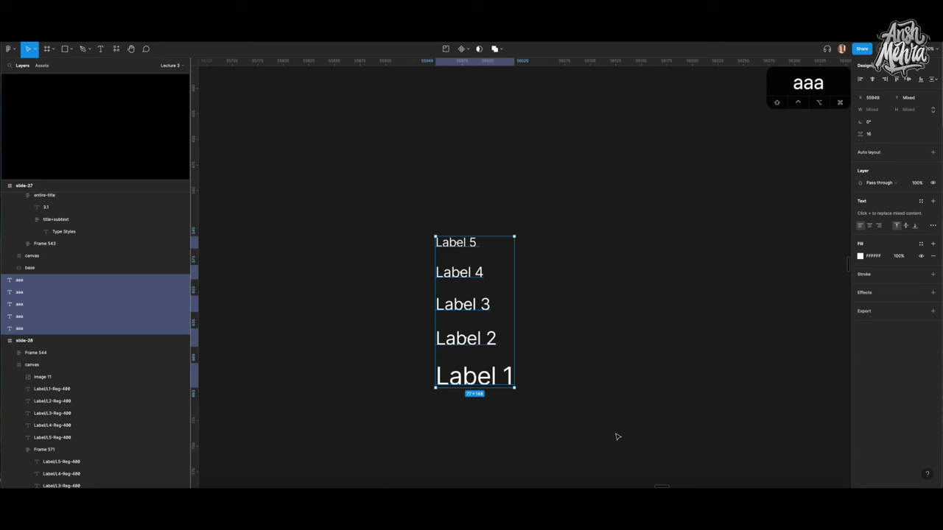
pyautogui.press('super+r')
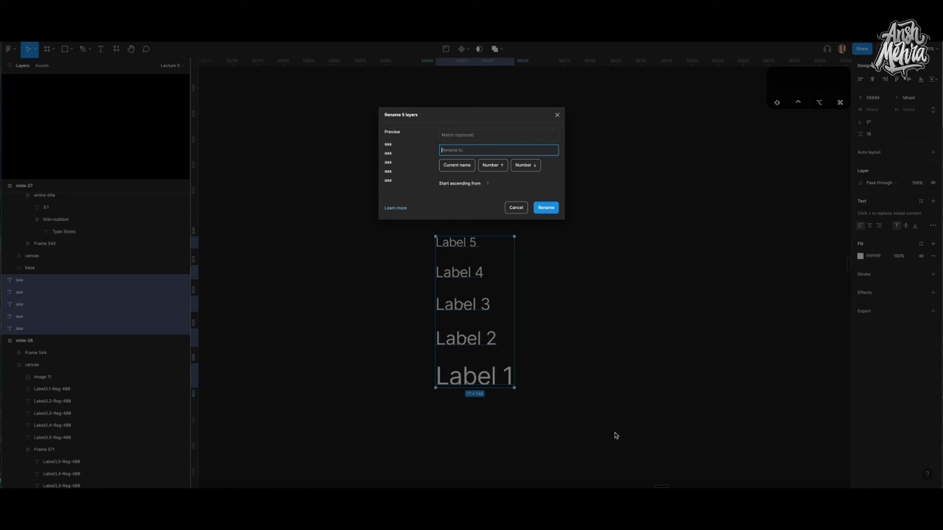
pyautogui.write('Label/')
pyautogui.press('Return')
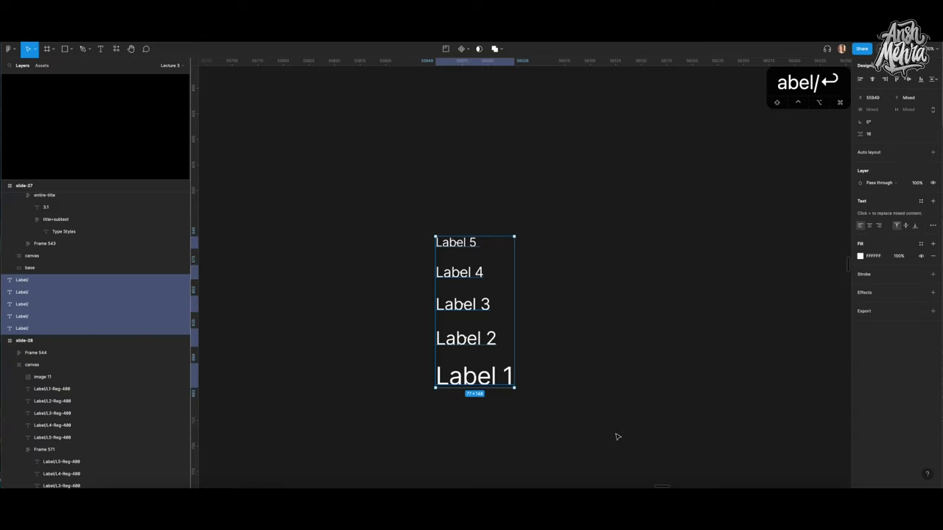
pyautogui.click(396, 246)
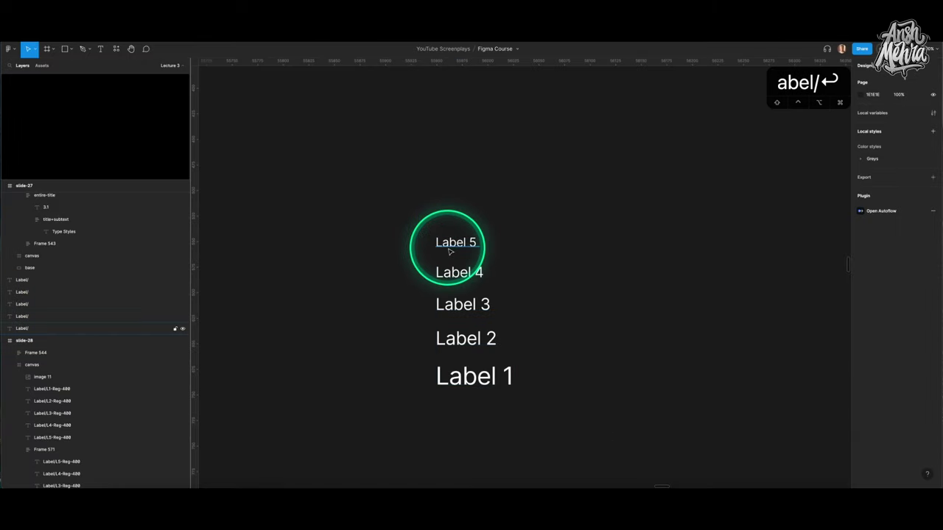
# Examine the pictured Label text style list on the Label Styles slide for its naming and size pattern.
pyautogui.hscroll(10, 449, 252)
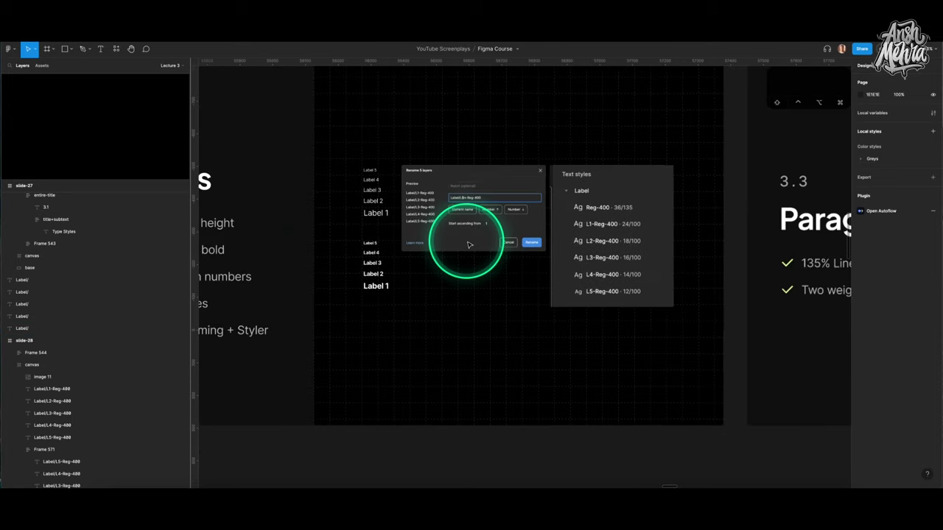
pyautogui.click(468, 245)
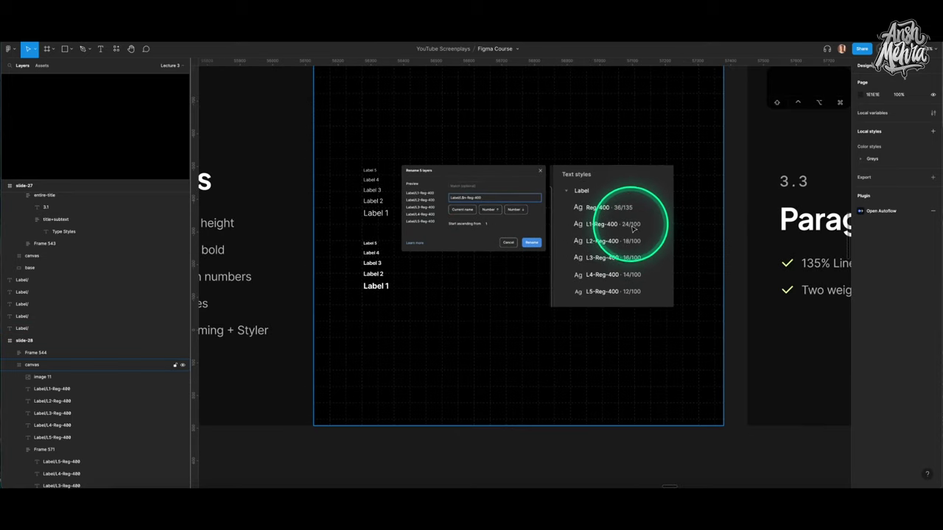
pyautogui.scroll(3, 610, 217)
pyautogui.scroll(5, 626, 227)
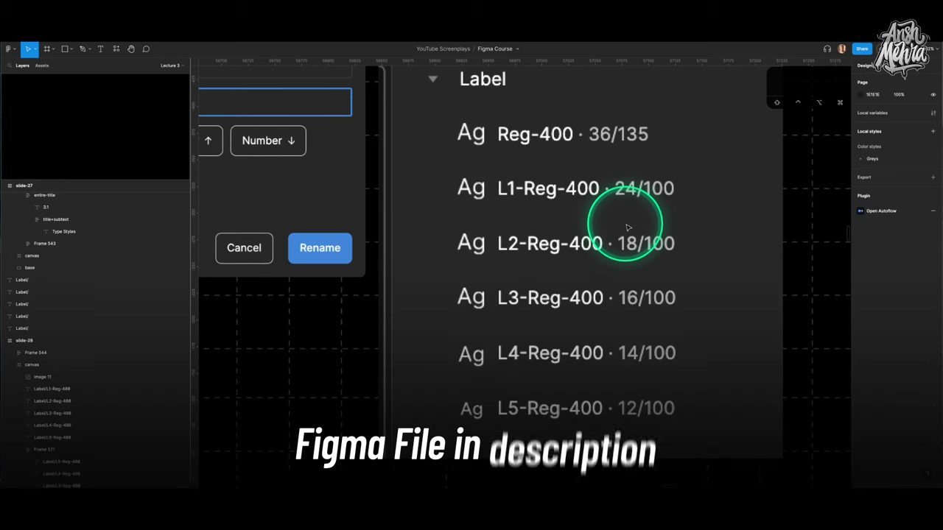
pyautogui.click(622, 227)
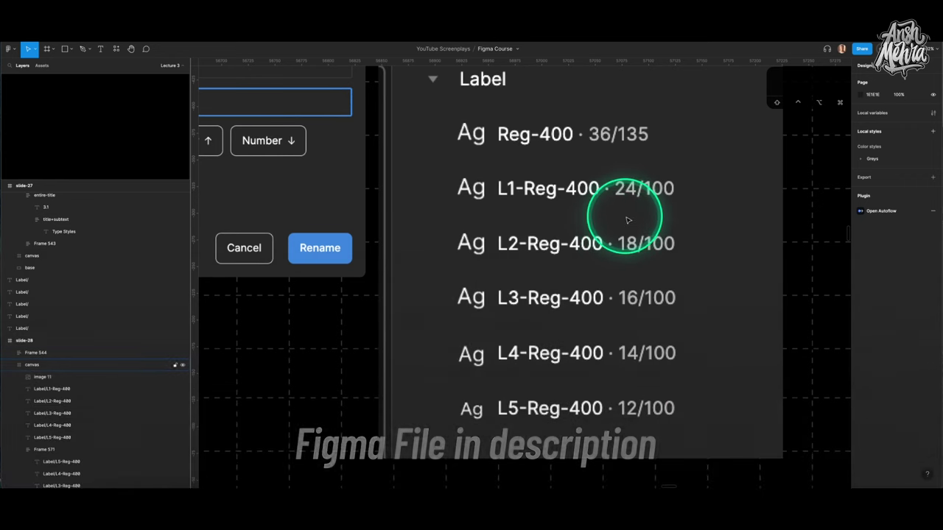
pyautogui.scroll(-3, 620, 218)
pyautogui.scroll(-5, 626, 221)
pyautogui.scroll(-3, 627, 221)
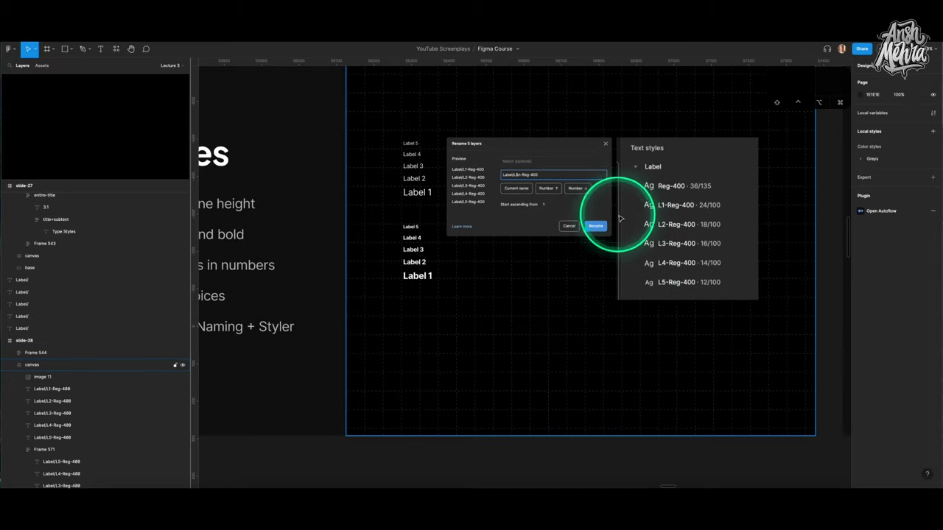
# Compare the order and font sizes of the regular samples from Label 5 to Label 1 on the slide.
pyautogui.scroll(5, 398, 155)
pyautogui.scroll(2, 397, 148)
pyautogui.click(463, 262)
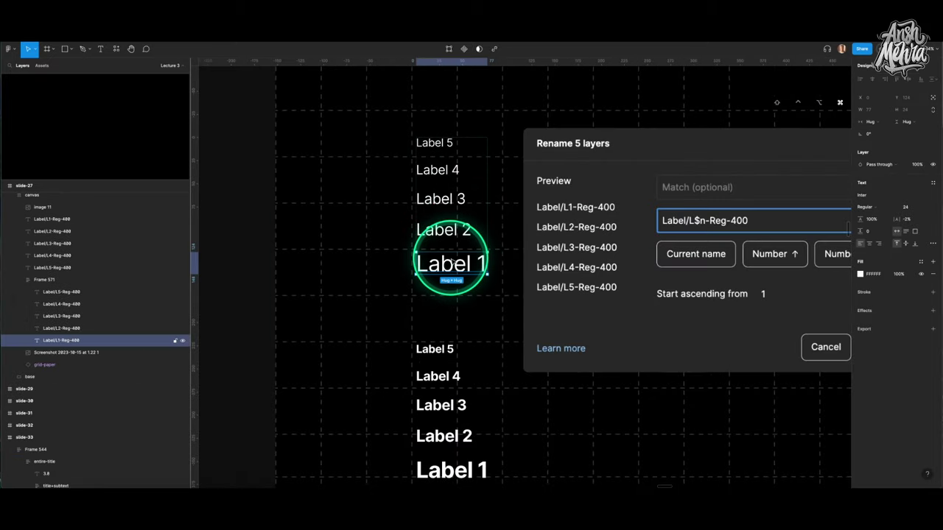
pyautogui.scroll(3, 466, 266)
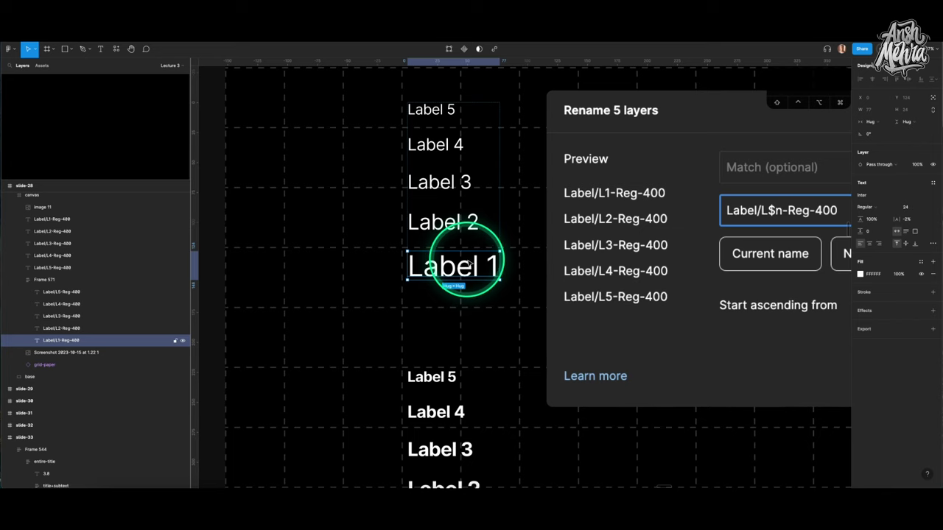
pyautogui.scroll(2, 446, 254)
pyautogui.scroll(2, 431, 158)
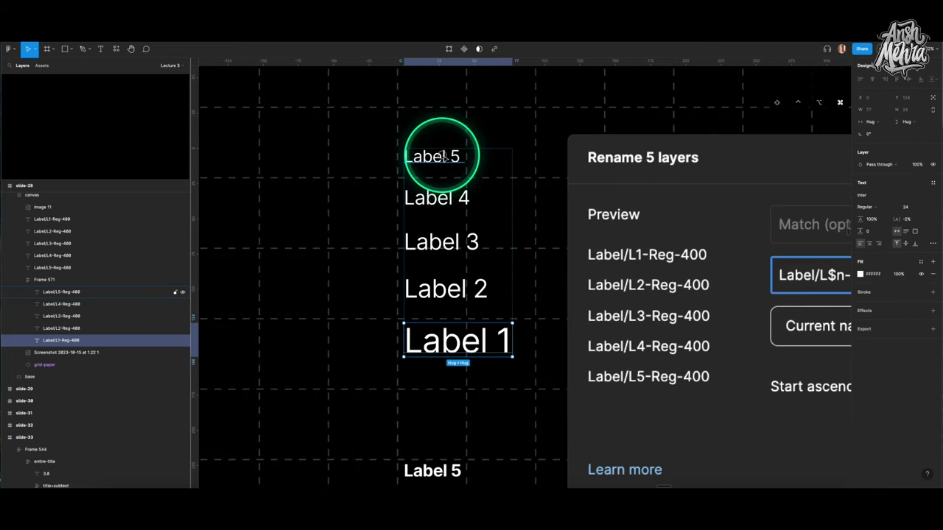
pyautogui.click(429, 155)
pyautogui.click(446, 199)
pyautogui.click(447, 233)
pyautogui.click(453, 288)
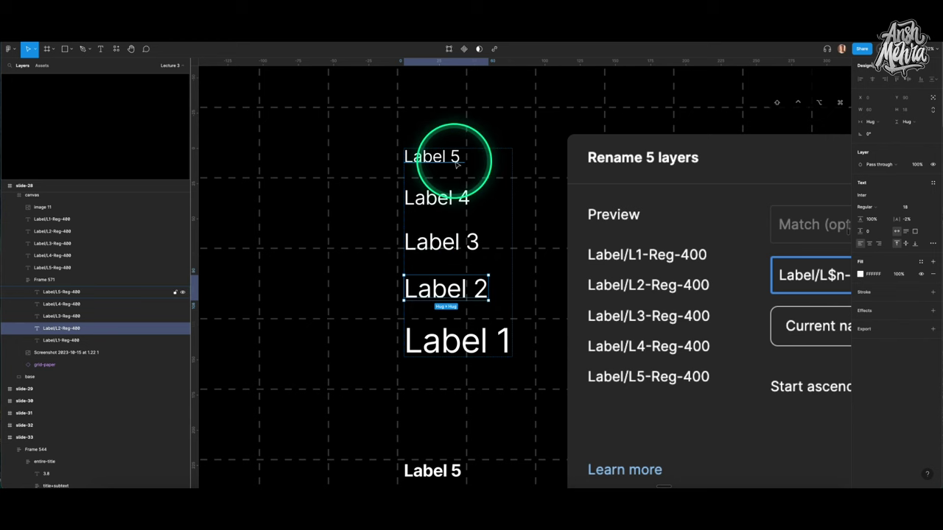
pyautogui.click(472, 341)
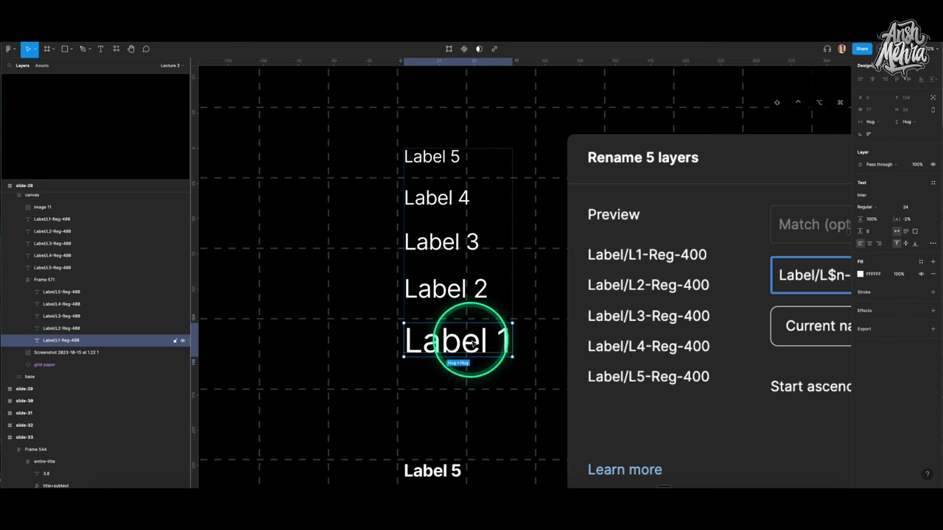
pyautogui.click(439, 159)
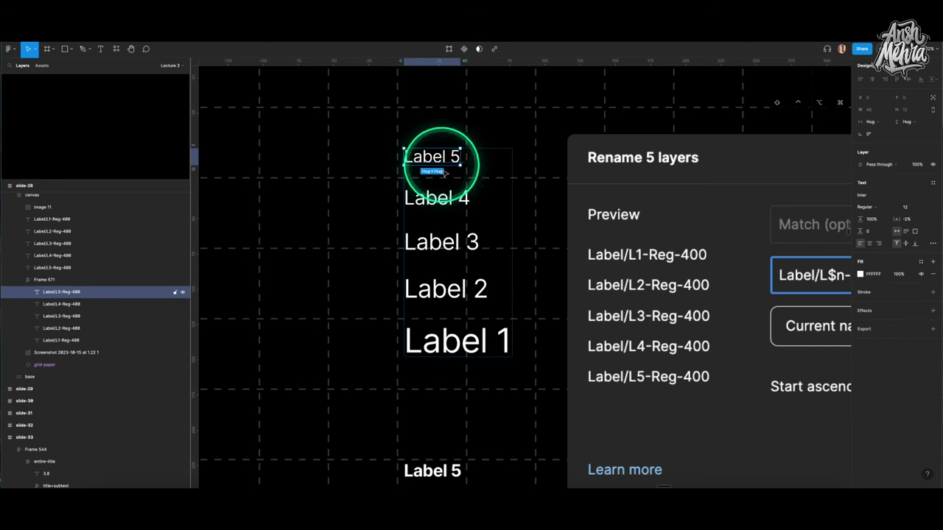
pyautogui.click(467, 344)
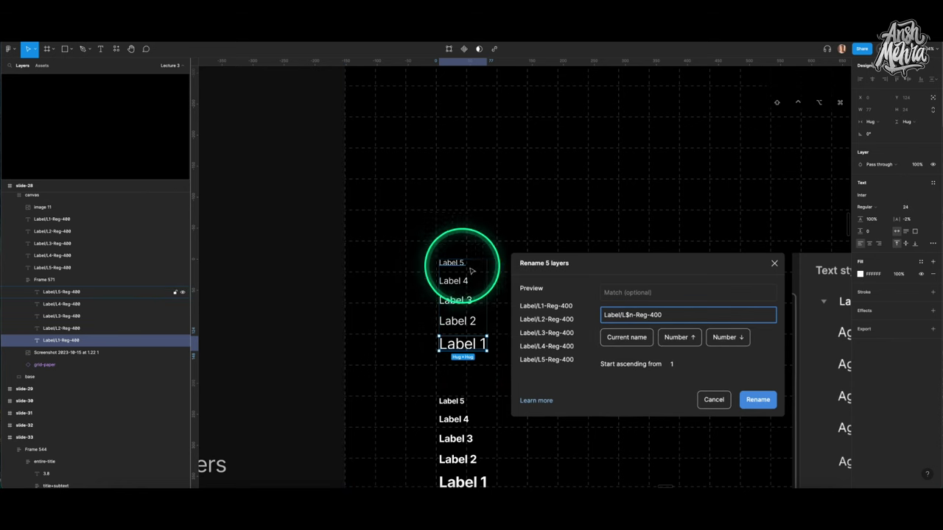
# Batch-rename the five loose label layers with the ascending pattern L$n-Reg-400 starting from 1, and check the Label 5 layer's name.
pyautogui.keyDown('ctrl'); pyautogui.scroll(-5, 456, 268); pyautogui.keyUp('ctrl')
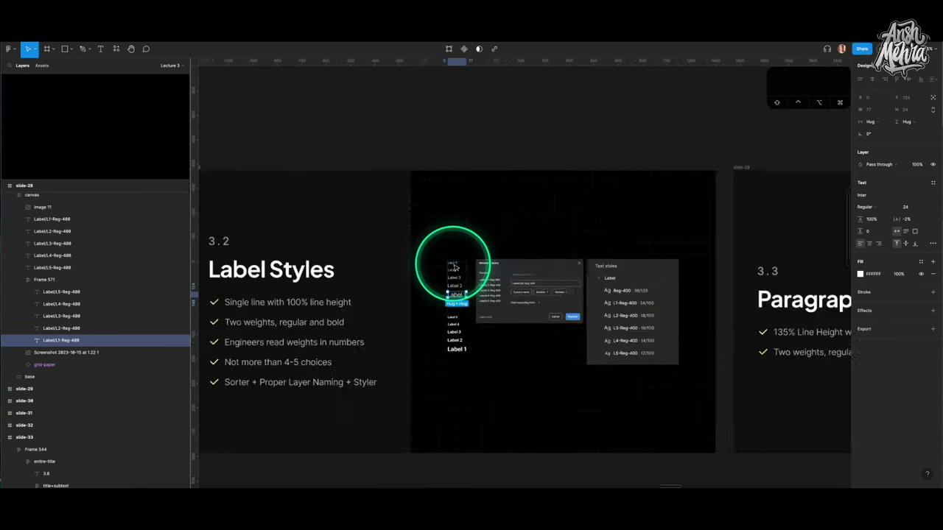
pyautogui.keyDown('ctrl'); pyautogui.scroll(5, 390, 250); pyautogui.keyUp('ctrl')
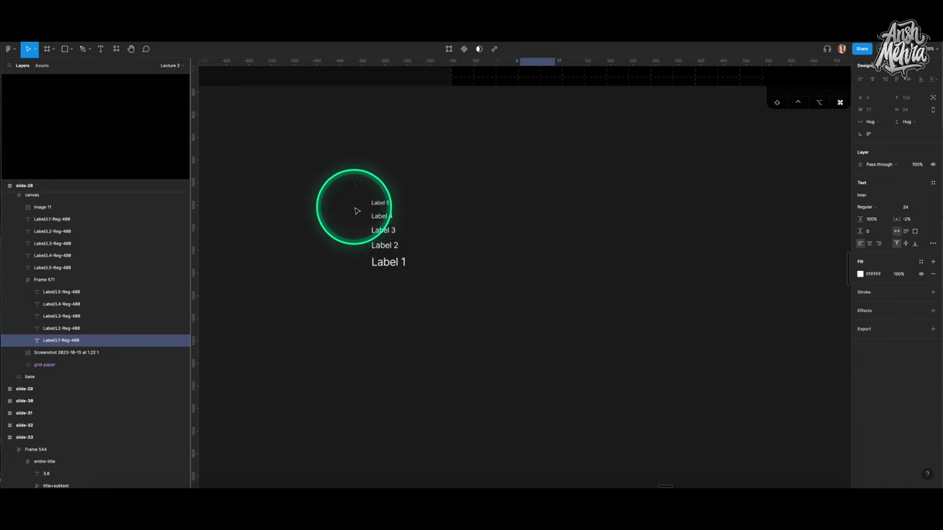
pyautogui.moveTo(355, 185); pyautogui.dragTo(551, 380)
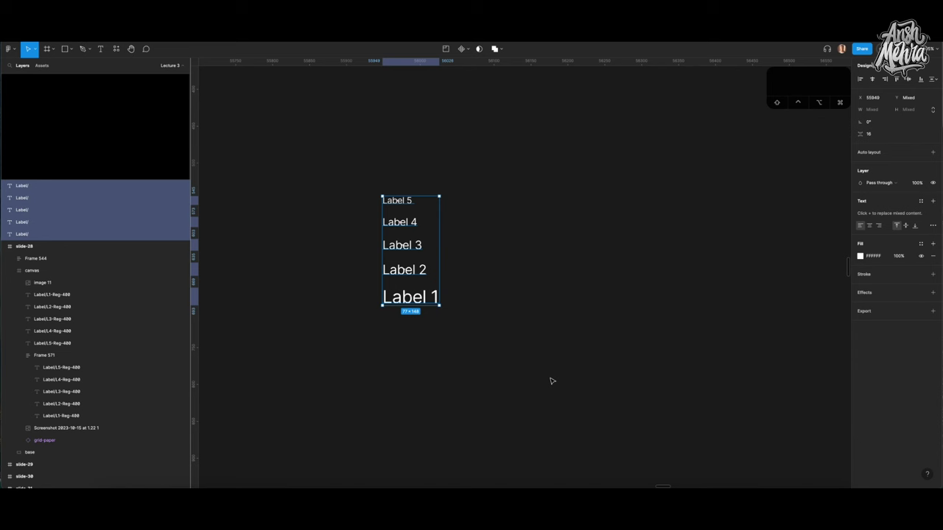
pyautogui.press('super+r')
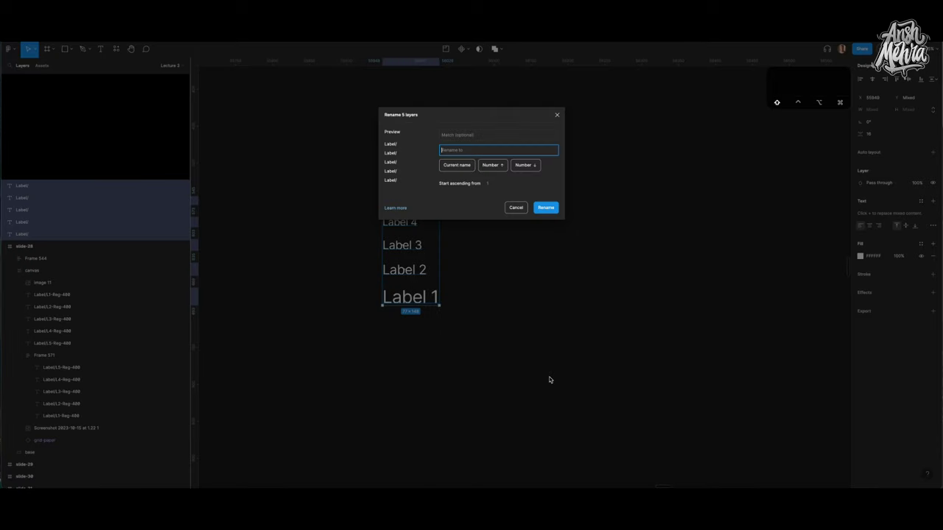
pyautogui.write('L')
pyautogui.write('$')
pyautogui.write('Reg')
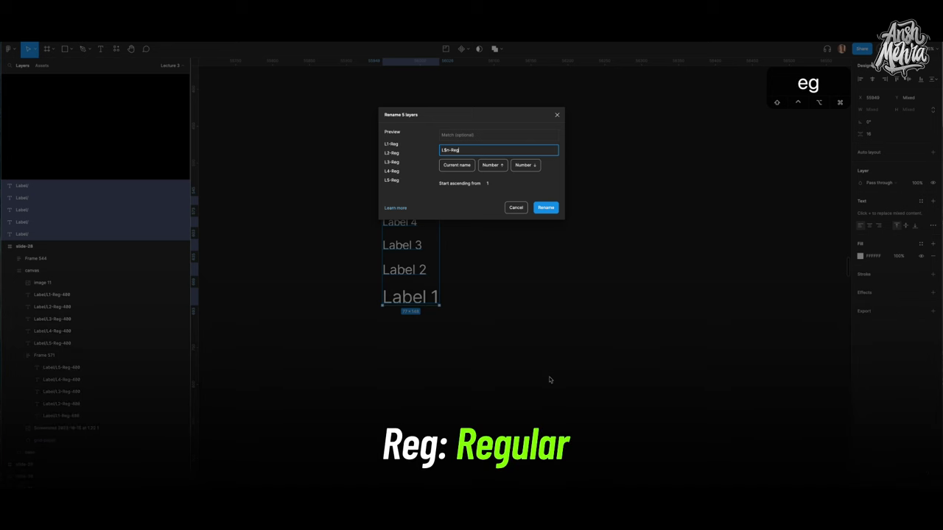
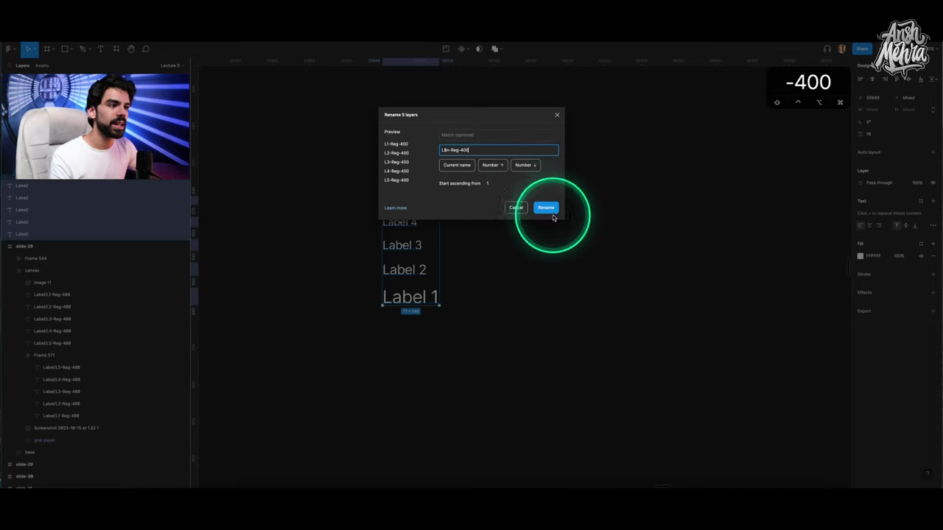
pyautogui.click(546, 207)
pyautogui.press('Escape')
pyautogui.click(401, 207)
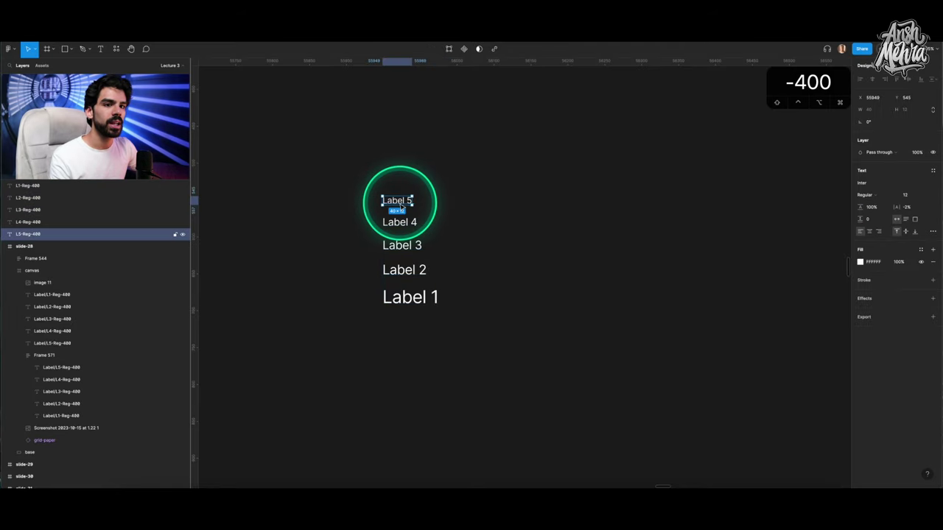
pyautogui.scroll(5, 390, 202)
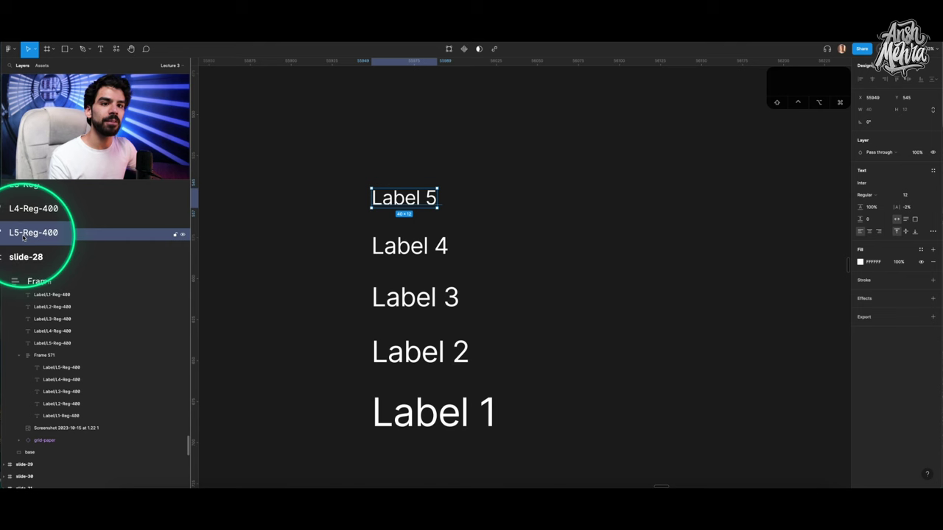
pyautogui.click(311, 189)
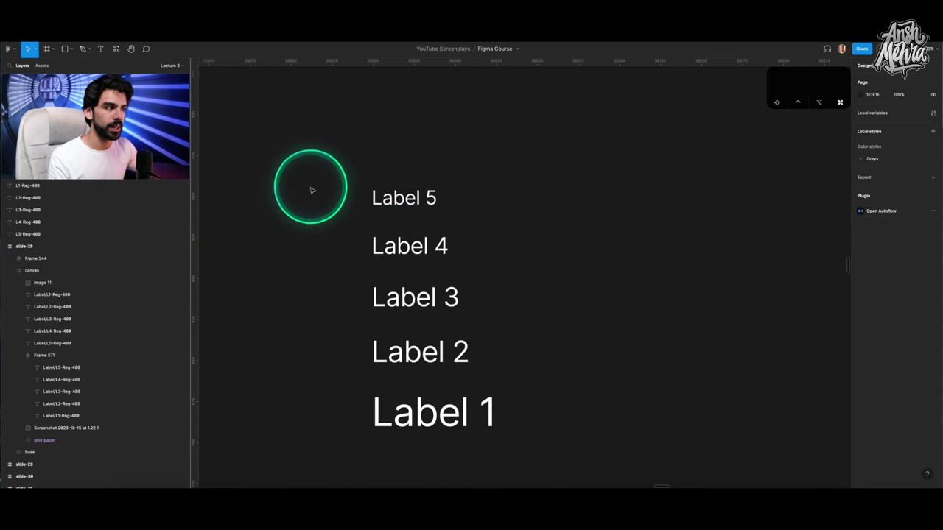
# Duplicate the five loose regular labels as a second column beside the originals, at X 56059.
pyautogui.keyDown('ctrl'); pyautogui.scroll(-2, 318, 179); pyautogui.keyUp('ctrl')
pyautogui.moveTo(316, 175); pyautogui.dragTo(486, 391)
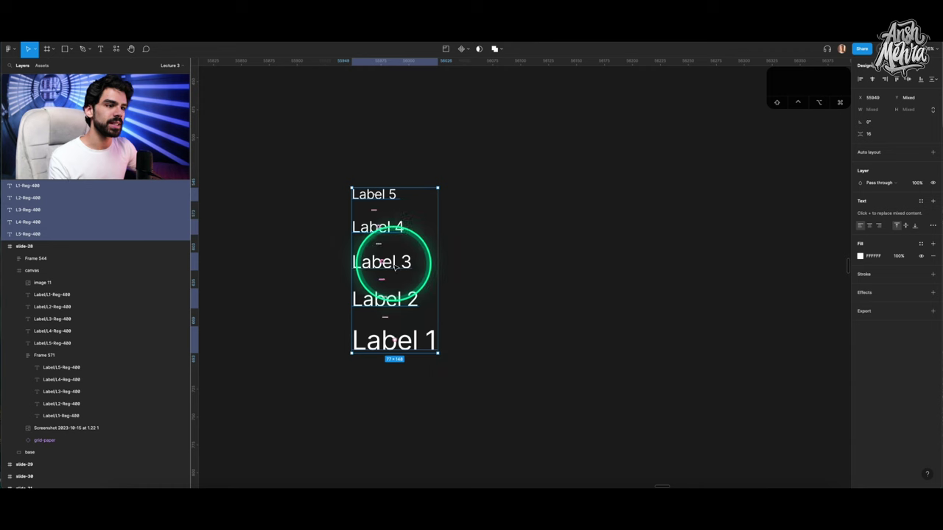
pyautogui.press('super+d')
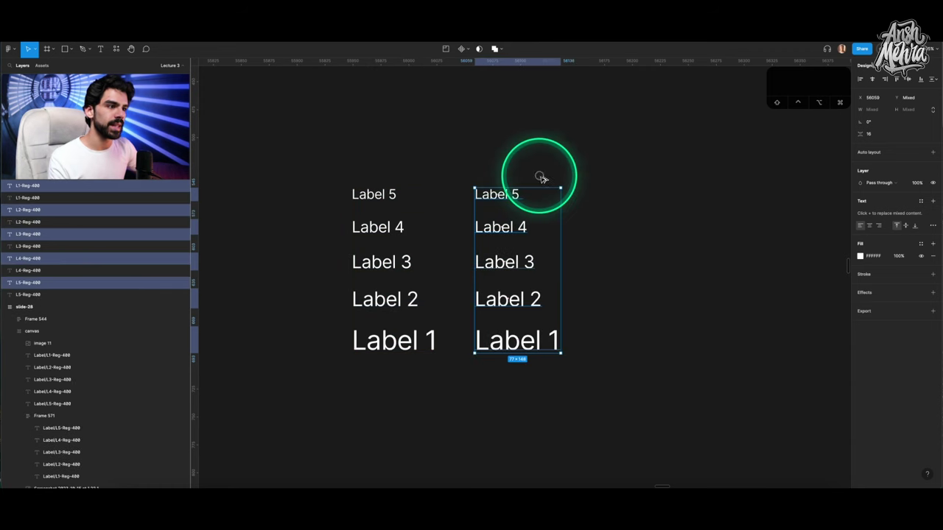
# Set the font weight of Label 5, Label 4 and Label 3 in the duplicated column to Bold.
pyautogui.click(505, 193)
pyautogui.click(865, 194)
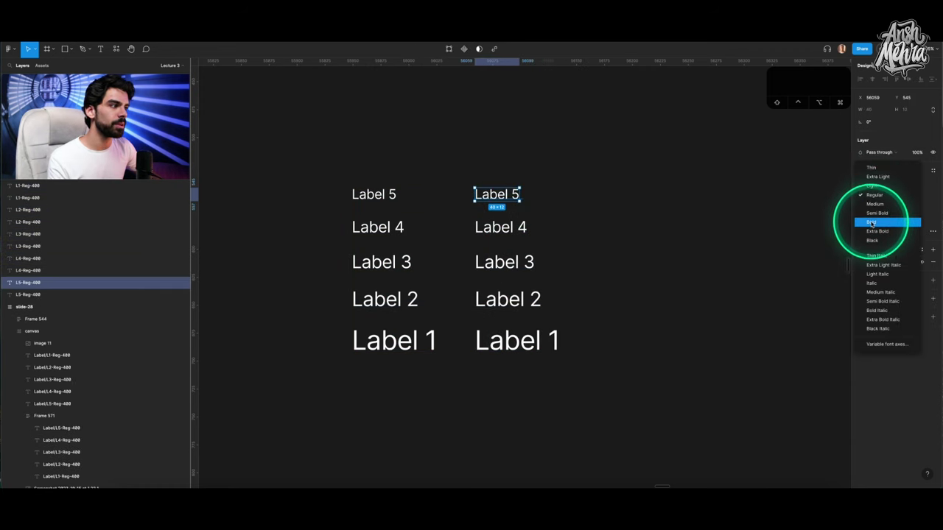
pyautogui.click(873, 218)
pyautogui.click(525, 227)
pyautogui.click(864, 195)
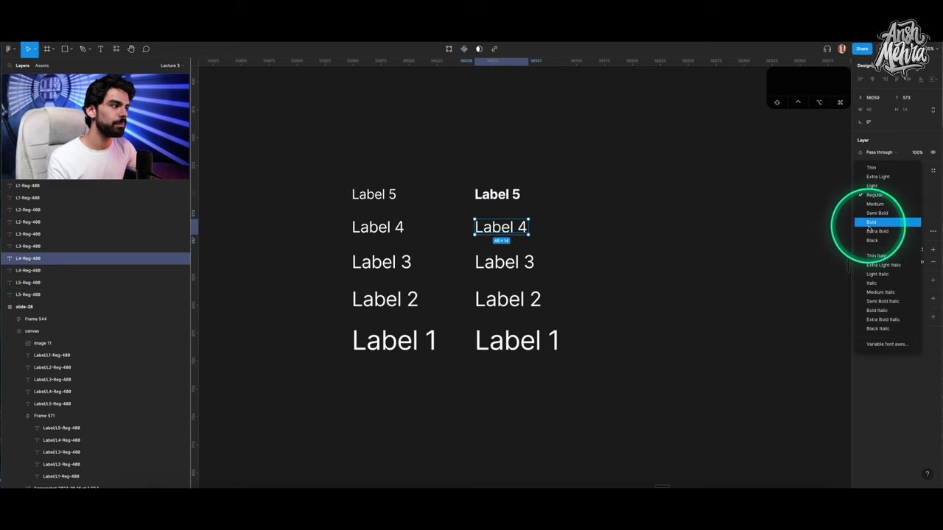
pyautogui.click(871, 219)
pyautogui.click(537, 261)
pyautogui.click(864, 194)
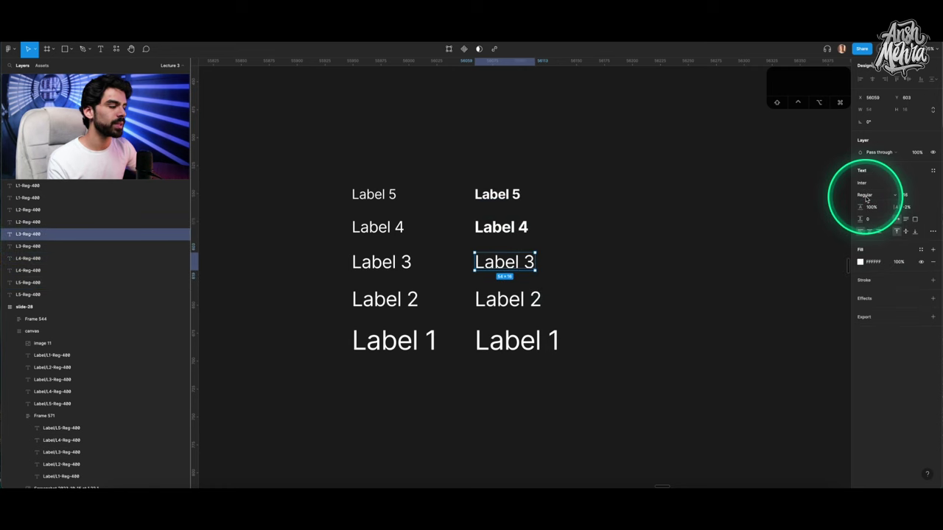
pyautogui.click(870, 221)
# Set the font weight of Label 2 and Label 1 in the duplicated column to Bold.
pyautogui.click(515, 299)
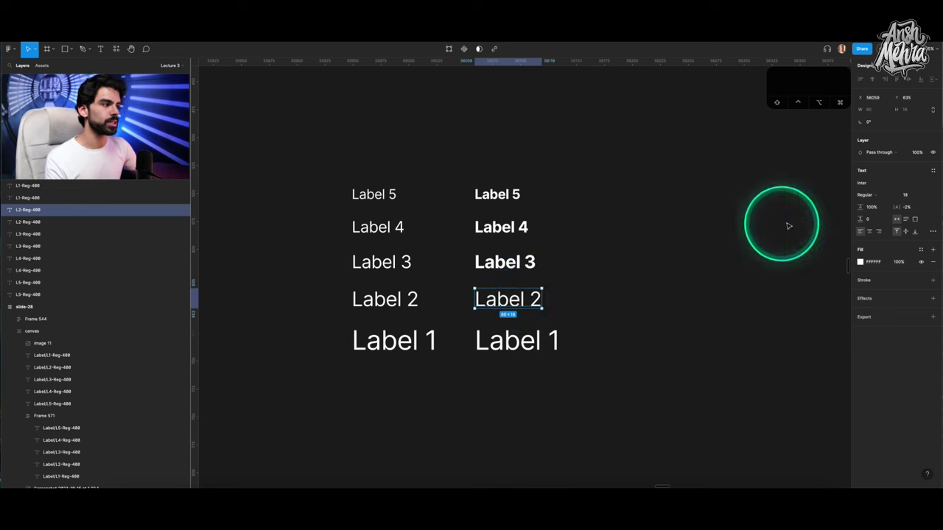
pyautogui.click(866, 195)
pyautogui.click(867, 232)
pyautogui.click(541, 335)
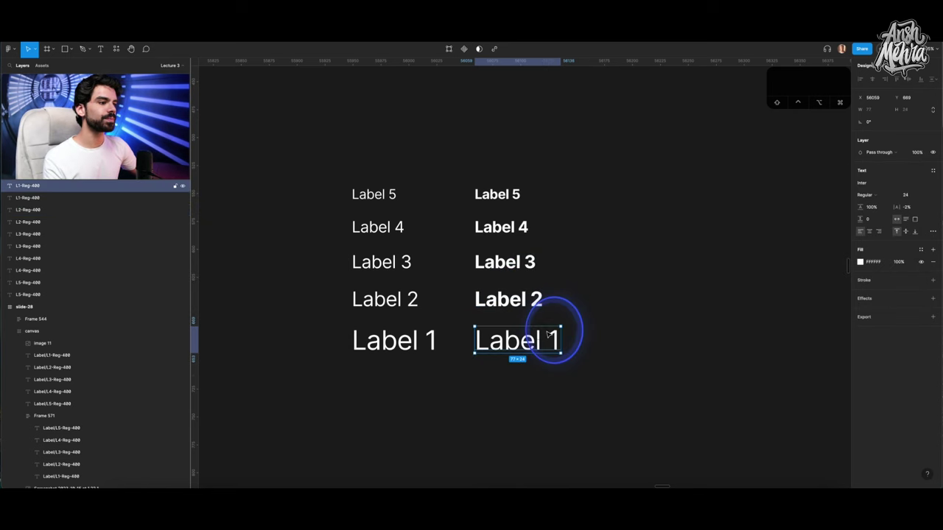
pyautogui.click(866, 195)
pyautogui.click(875, 213)
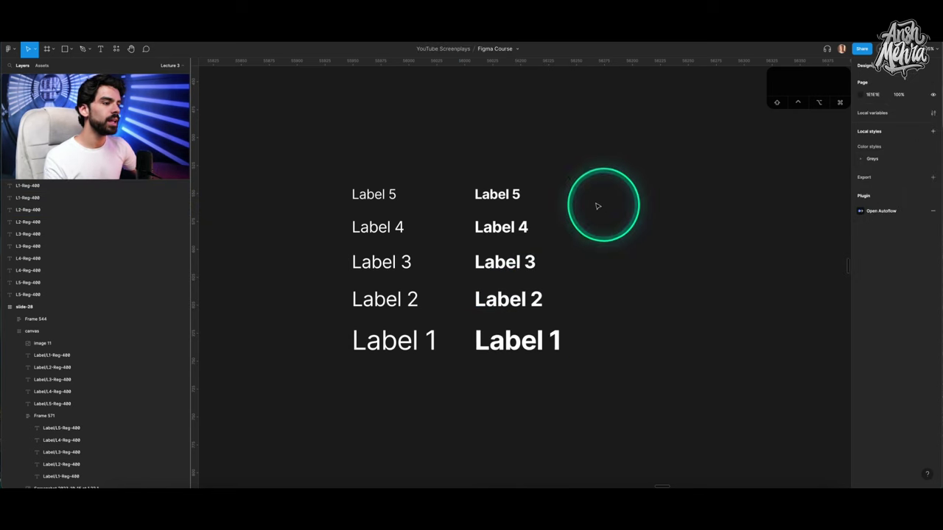
pyautogui.moveTo(483, 164); pyautogui.dragTo(564, 394)
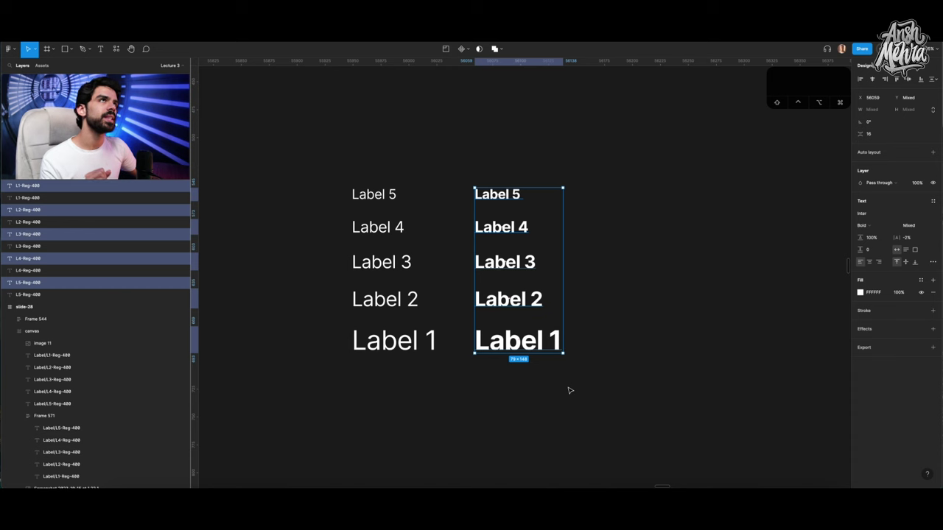
pyautogui.click(631, 316)
pyautogui.click(388, 197)
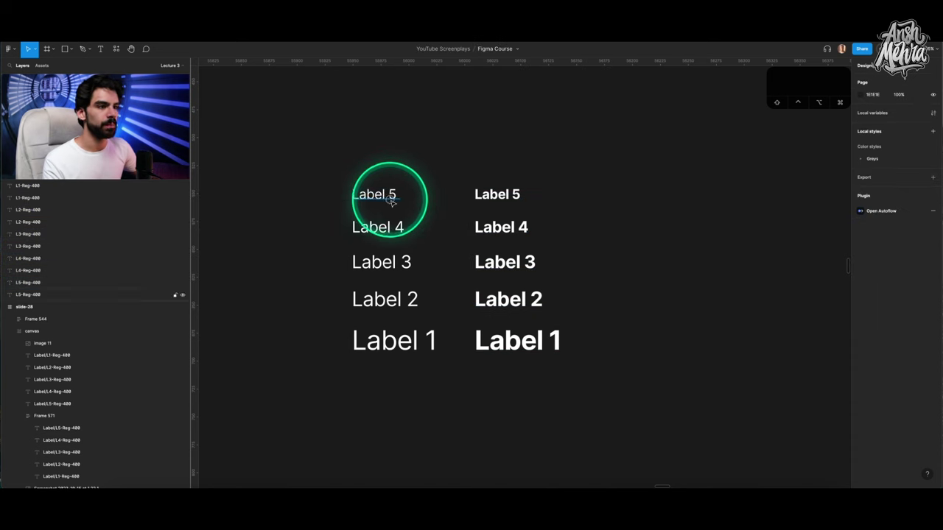
pyautogui.click(874, 193)
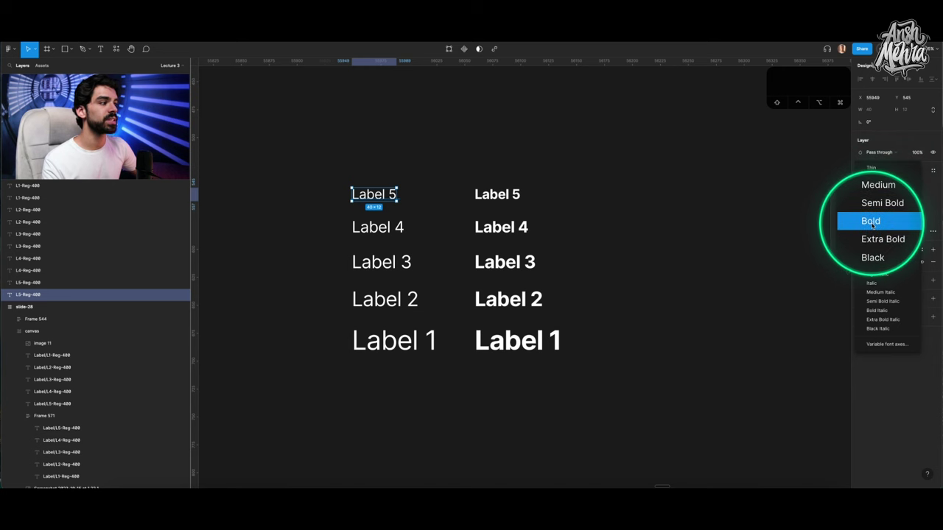
pyautogui.press('Escape')
# Batch-rename the five bold label layers, replacing the match Reg-400 with Bold-700.
pyautogui.moveTo(599, 168); pyautogui.dragTo(495, 398)
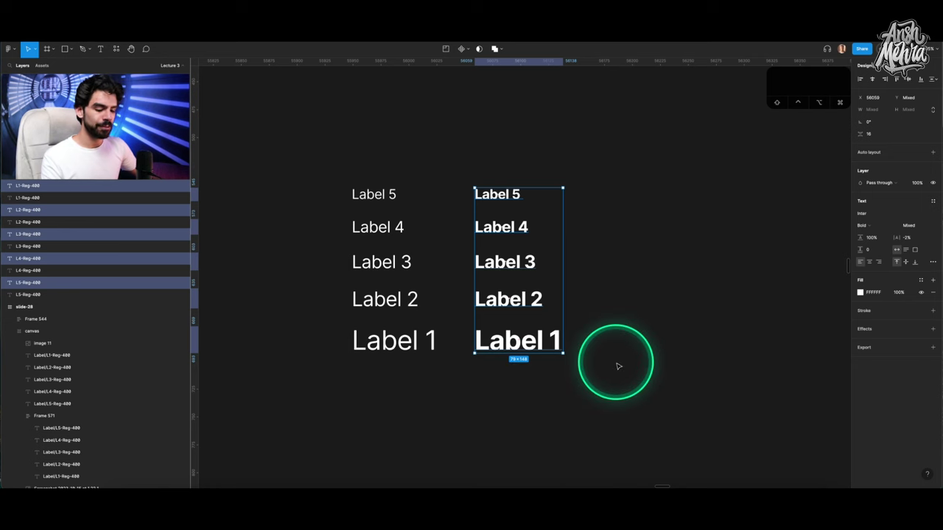
pyautogui.press('super+r')
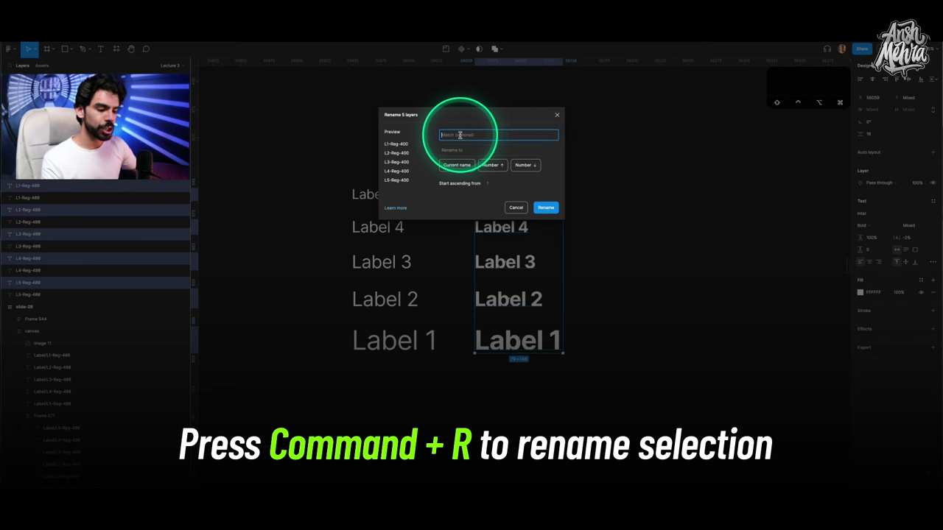
pyautogui.write('Reg')
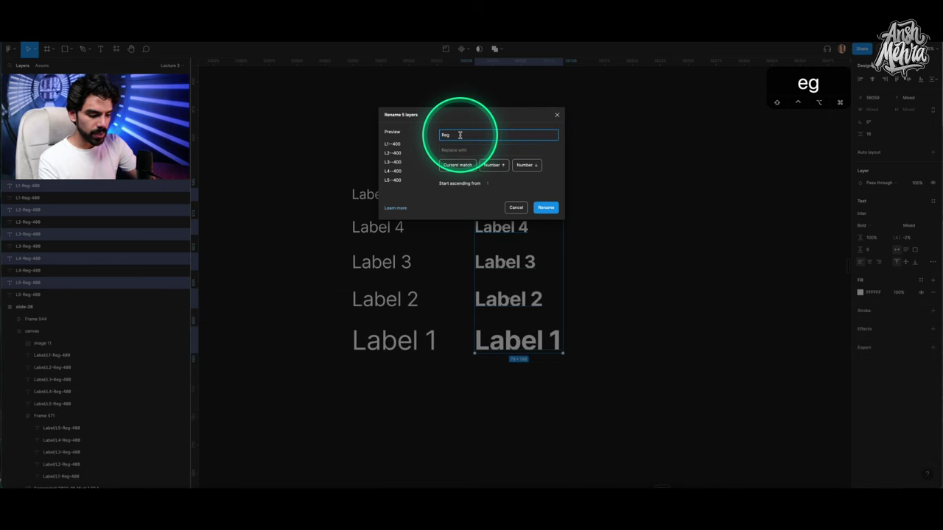
pyautogui.write('-400')
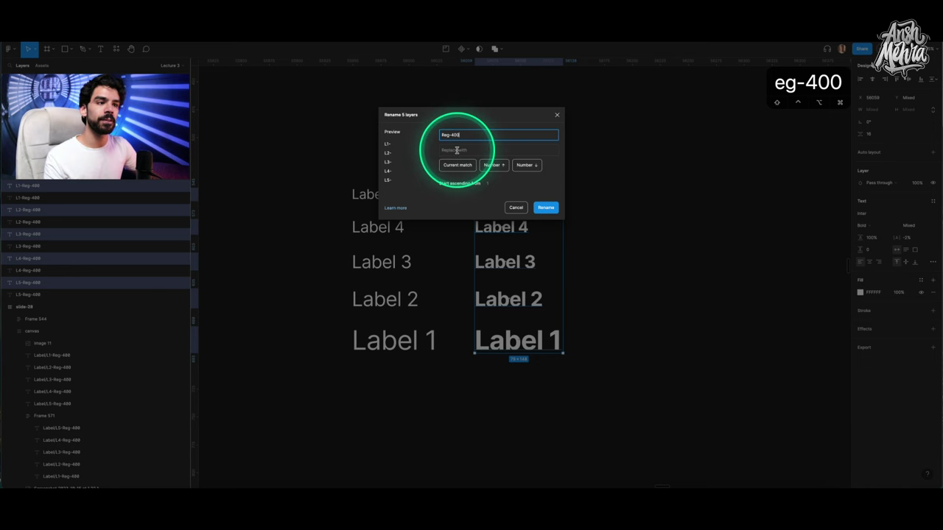
pyautogui.click(457, 151)
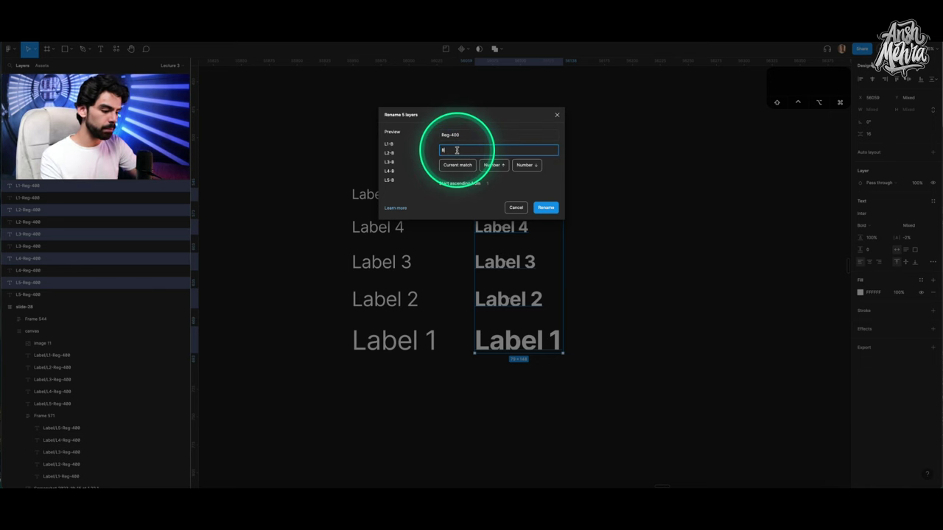
pyautogui.write('Bold-700')
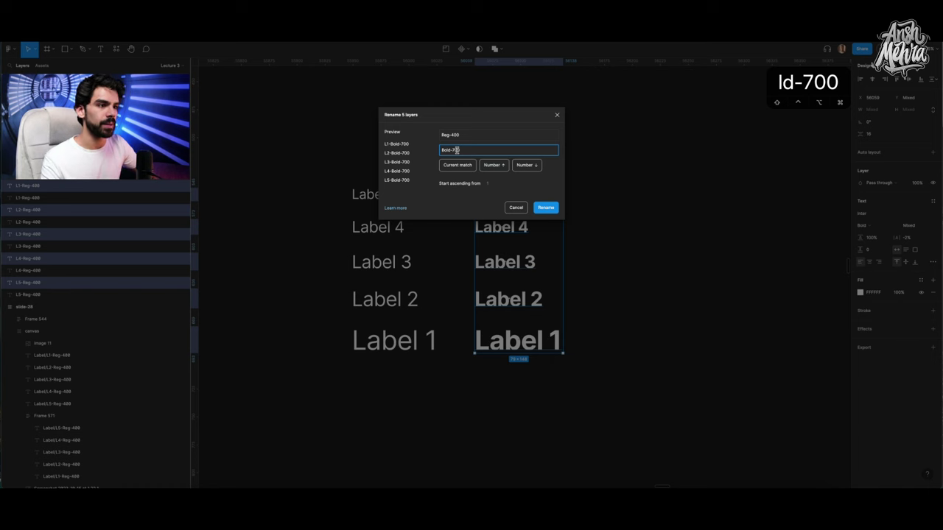
pyautogui.click(545, 207)
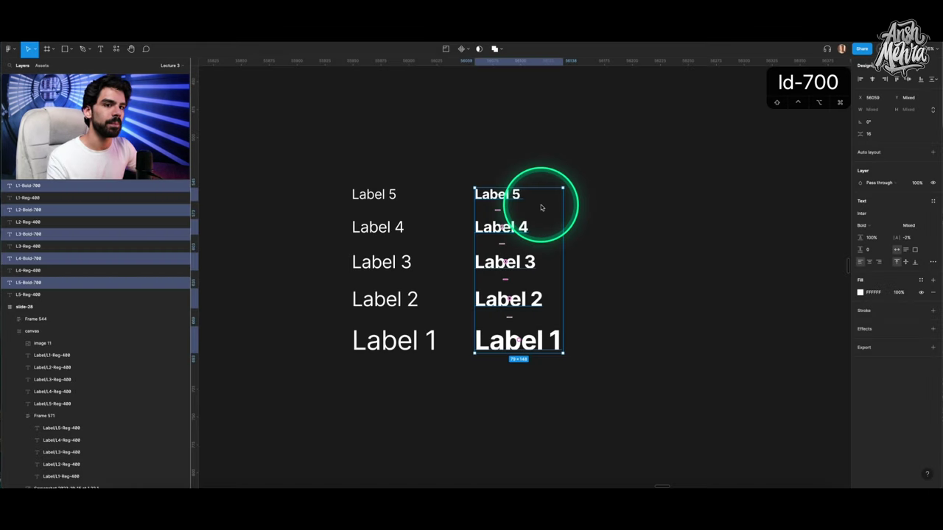
pyautogui.moveTo(471, 173); pyautogui.dragTo(624, 379)
pyautogui.moveTo(337, 160); pyautogui.dragTo(440, 378)
pyautogui.moveTo(313, 157); pyautogui.dragTo(608, 416)
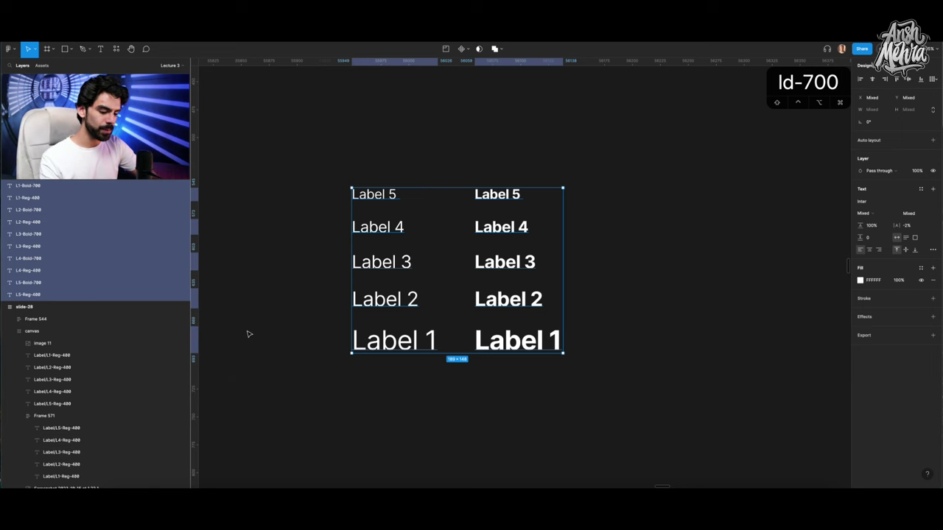
pyautogui.hotkey('ctrl', 'r')
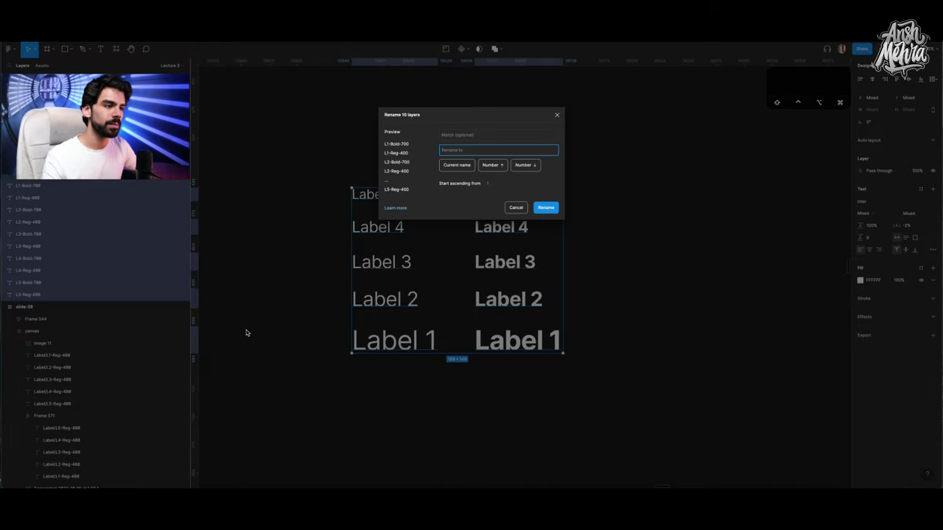
pyautogui.click(557, 114)
# Sort the ten loose regular and bold label layers with the Sorter plugin's Sort Position command.
pyautogui.moveTo(639, 394); pyautogui.dragTo(292, 185)
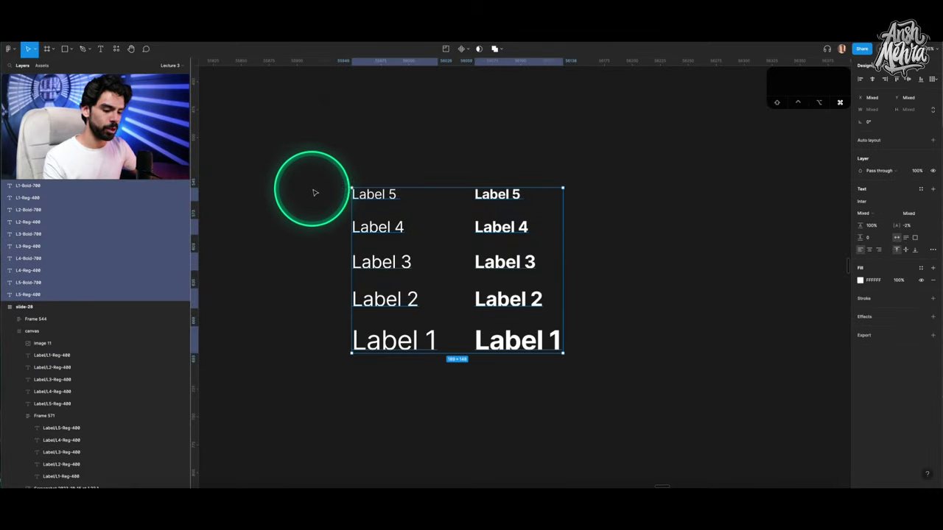
pyautogui.hotkey('ctrl', 'r')
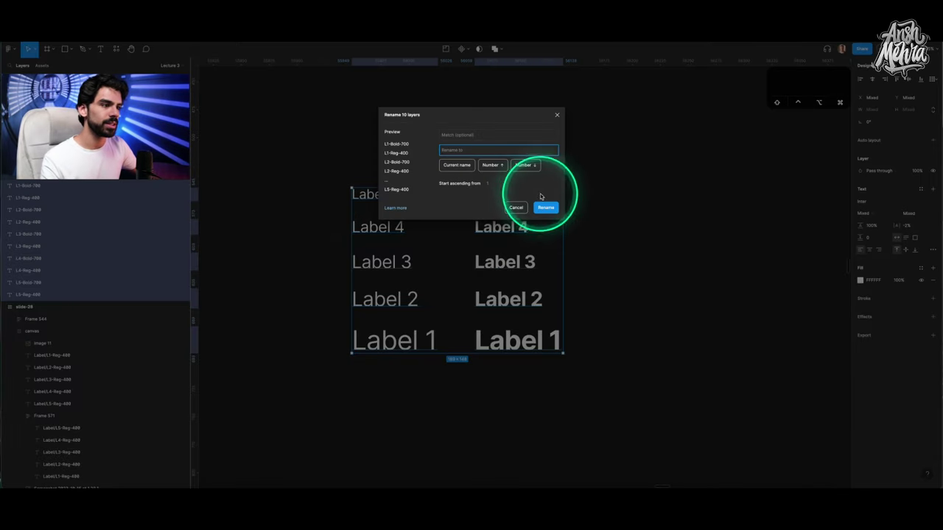
pyautogui.click(515, 207)
pyautogui.hotkey('ctrl', '/')
pyautogui.write('s')
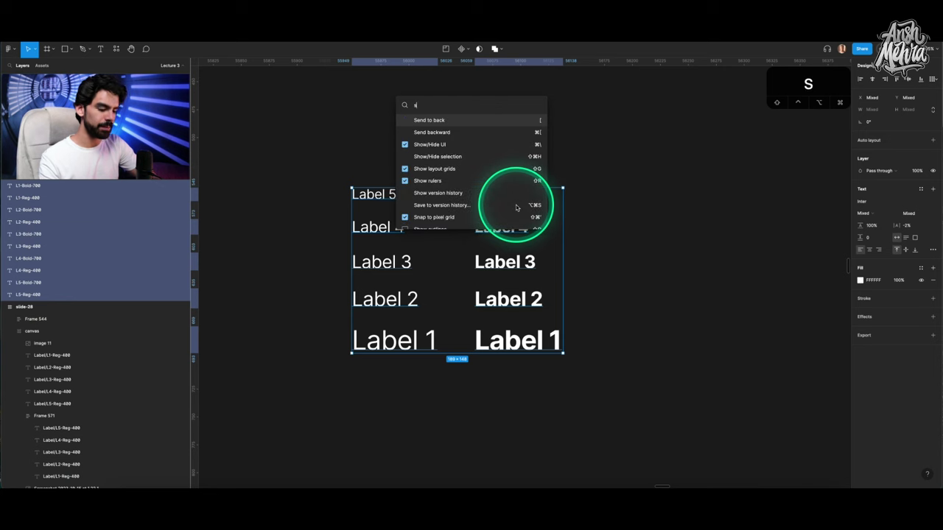
pyautogui.write('orter')
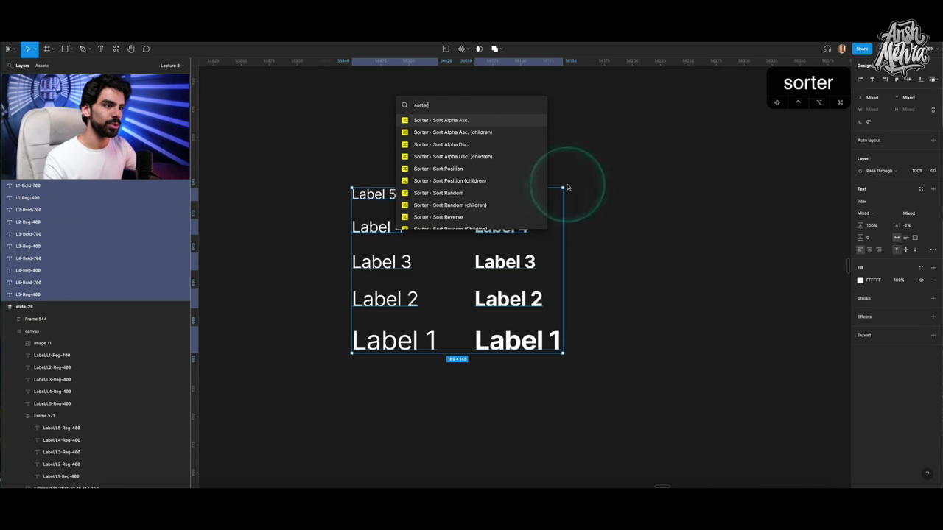
pyautogui.click(480, 156)
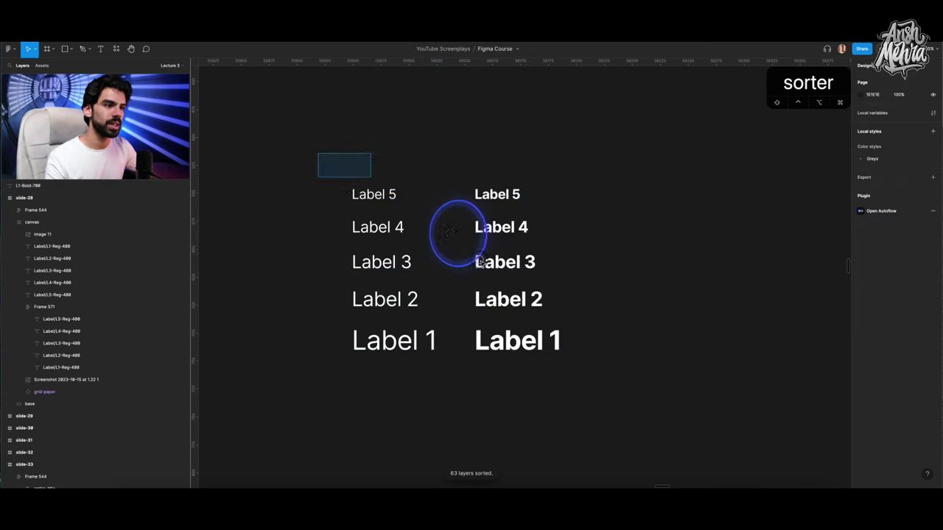
# Batch-rename the ten loose label layers by adding the prefix Label/ before each current name.
pyautogui.moveTo(478, 259); pyautogui.dragTo(665, 438)
pyautogui.hotkey('ctrl', '/')
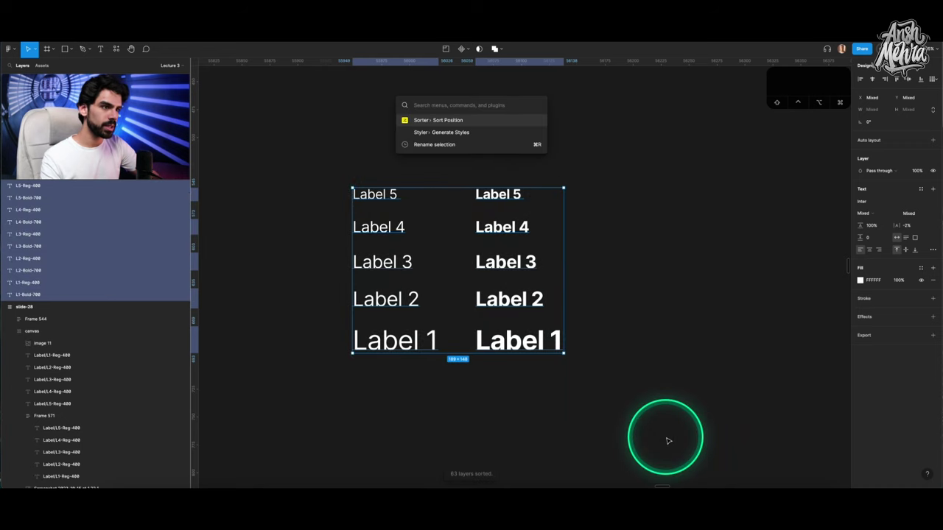
pyautogui.press('Down')
pyautogui.press('Down')
pyautogui.press('Return')
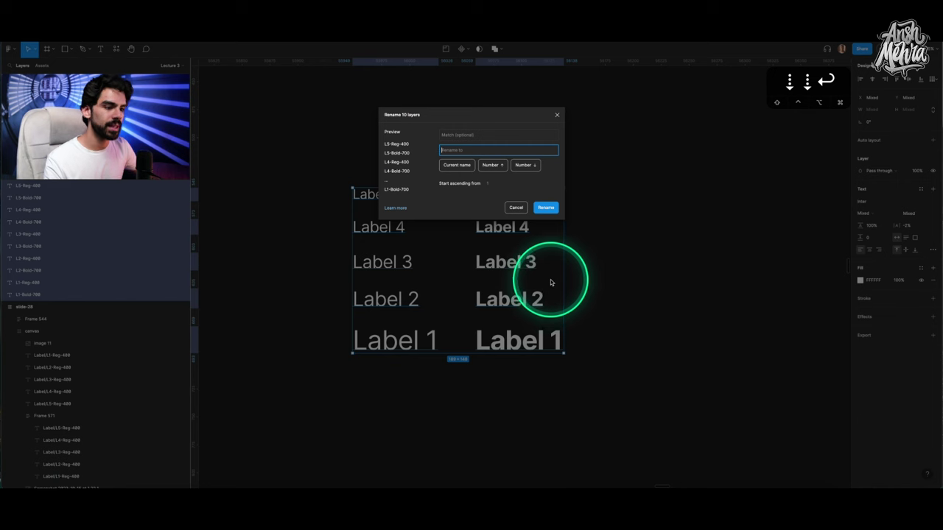
pyautogui.write('Label')
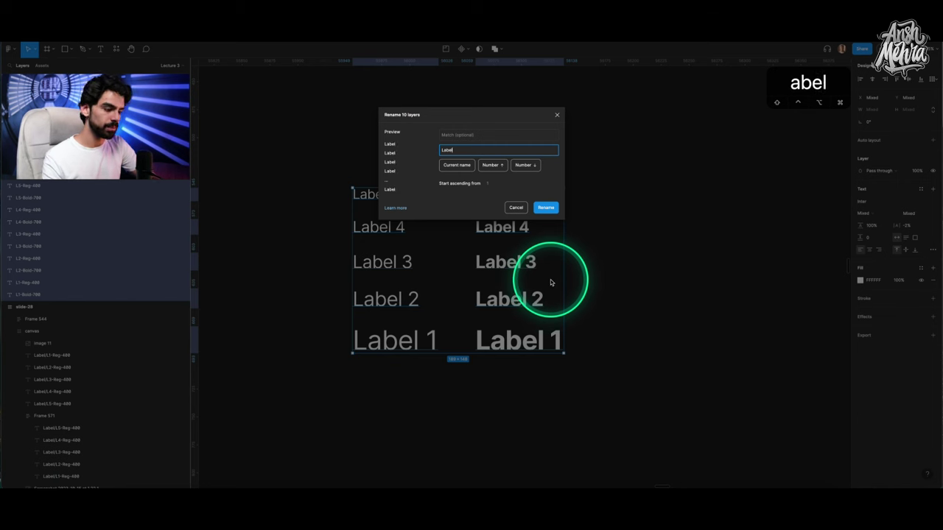
pyautogui.write('/')
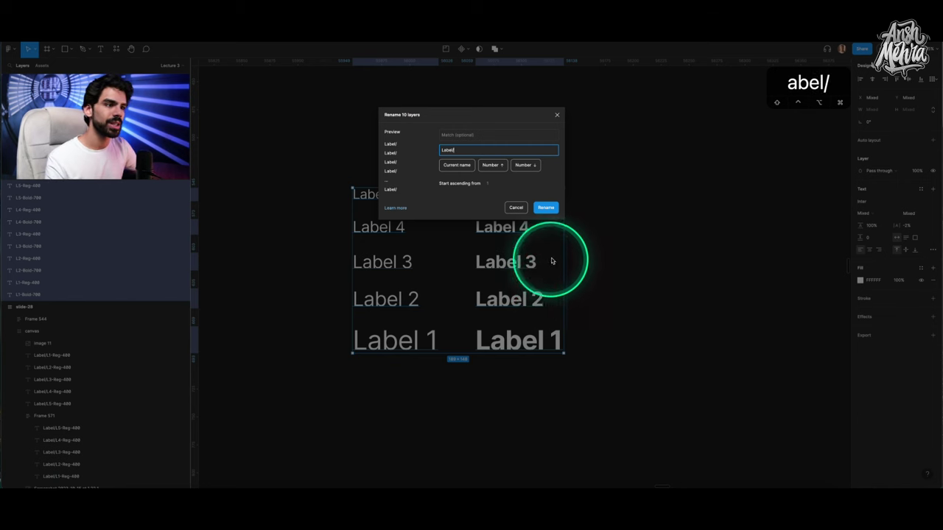
pyautogui.click(456, 165)
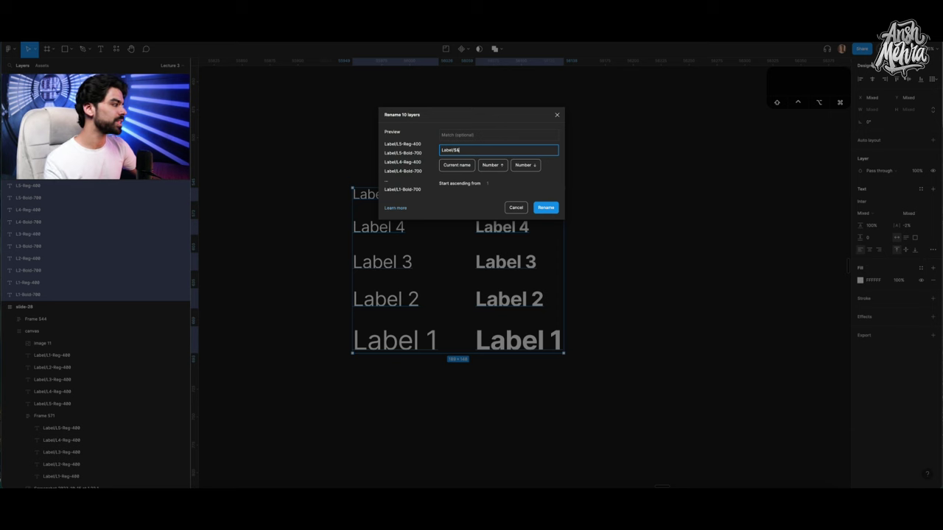
pyautogui.click(545, 208)
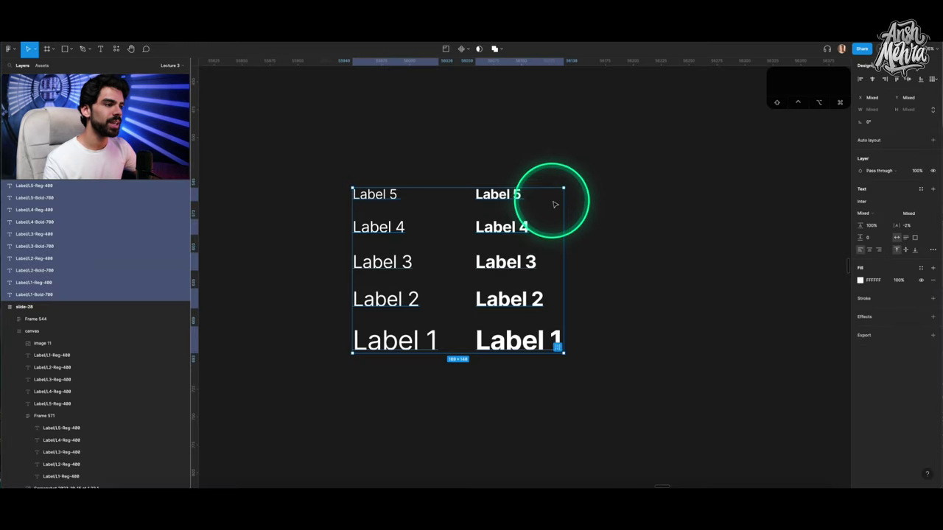
# Generate text styles from the ten loose label layers with Styler's Generate Styles and expand the Label group in the local text styles.
pyautogui.click(300, 172)
pyautogui.moveTo(299, 171); pyautogui.dragTo(633, 428)
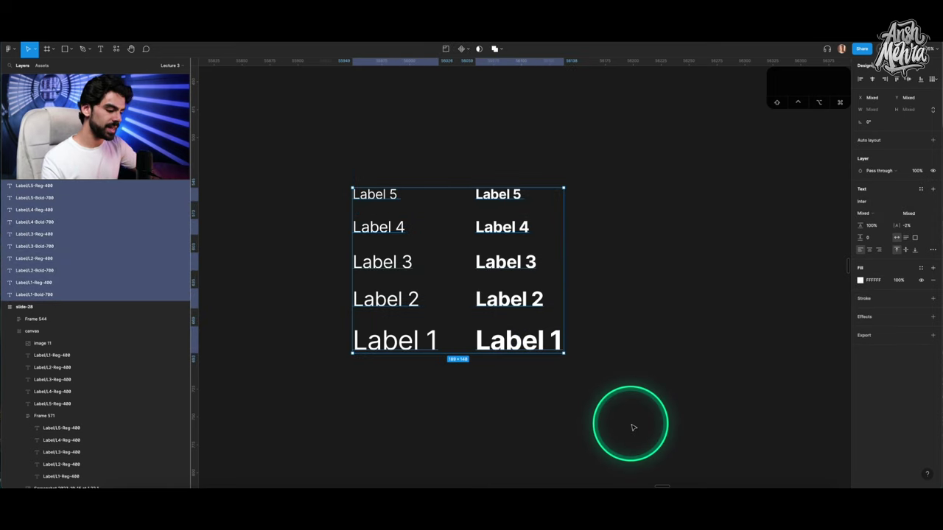
pyautogui.press('super+slash')
pyautogui.write('st')
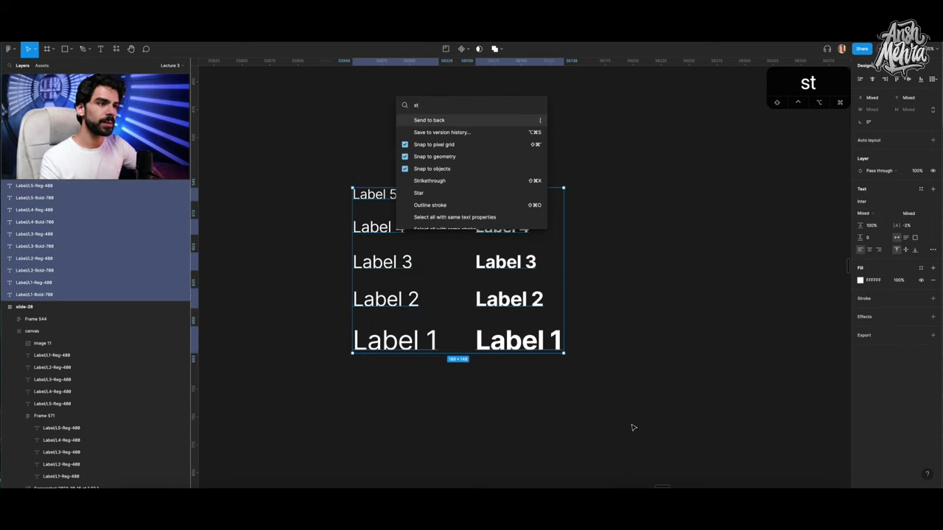
pyautogui.write('yler')
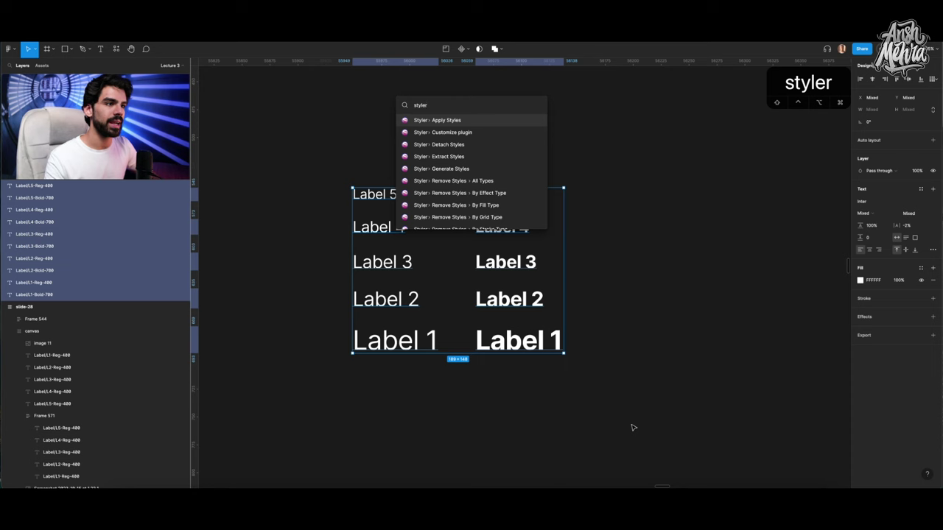
pyautogui.click(450, 169)
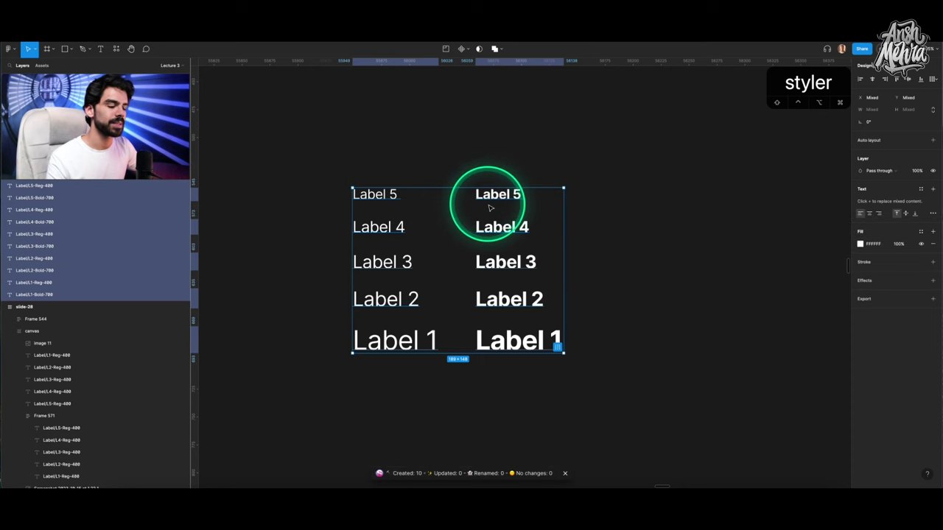
pyautogui.click(637, 230)
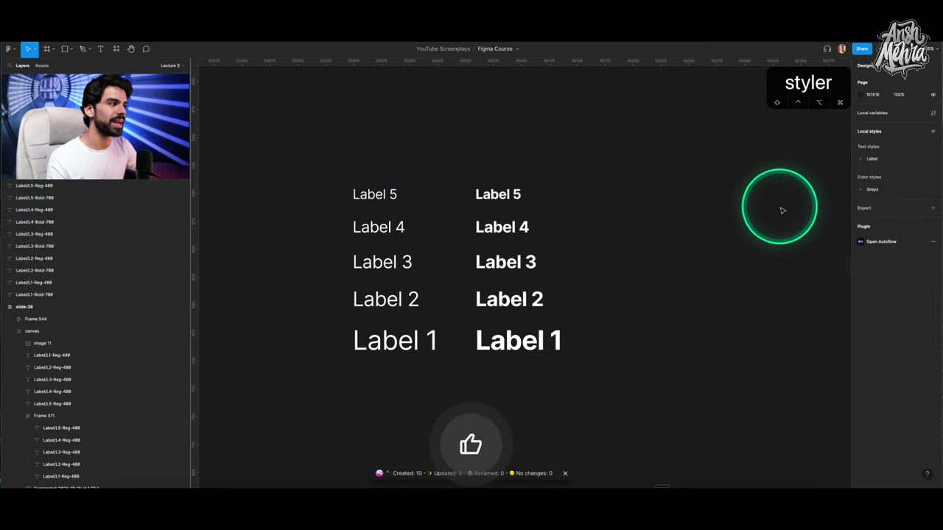
pyautogui.click(861, 158)
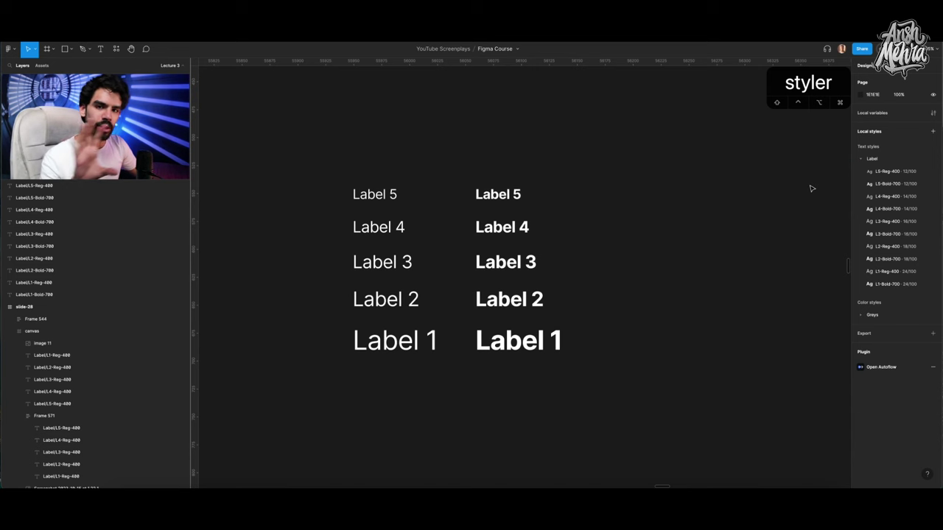
# Review the guidelines and example screenshots on the Label Styles slide above the loose label layers.
pyautogui.scroll(-5, 467, 199)
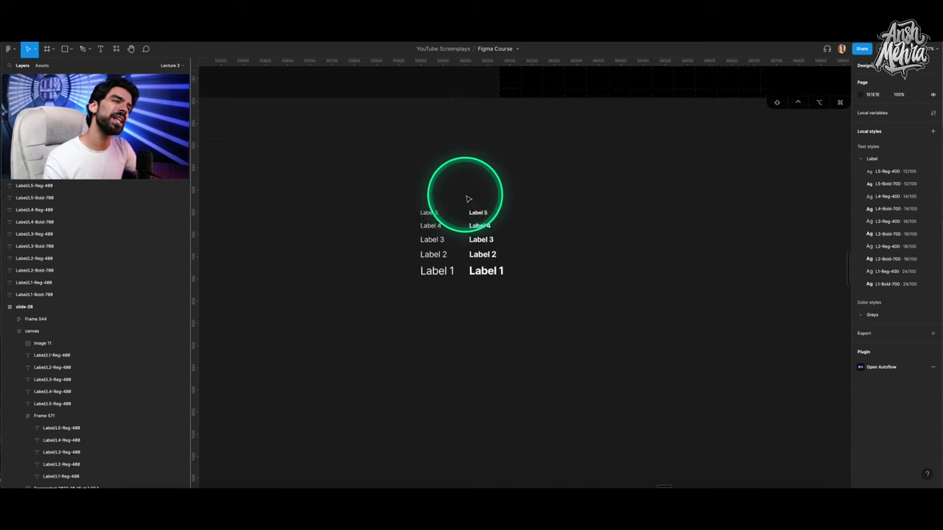
pyautogui.scroll(3, 467, 198)
pyautogui.scroll(-3, 467, 199)
pyautogui.scroll(3, 467, 199)
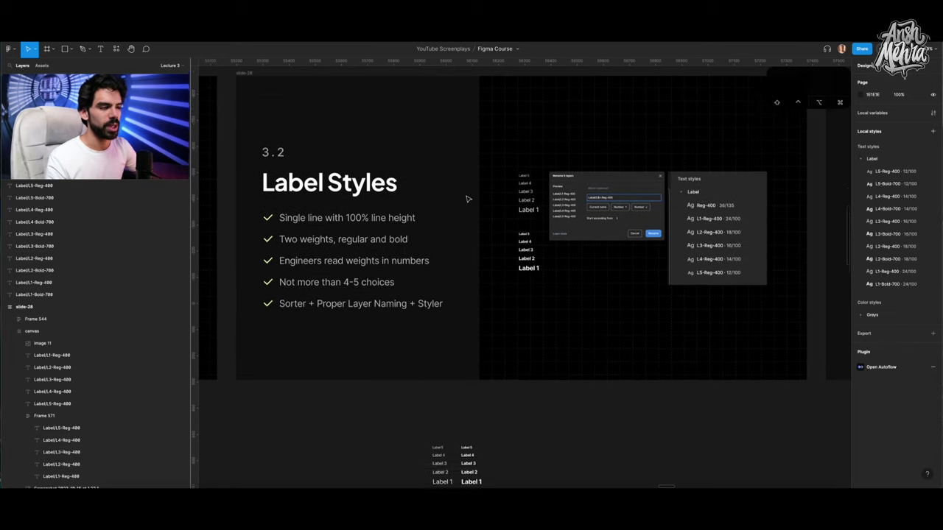
pyautogui.click(502, 233)
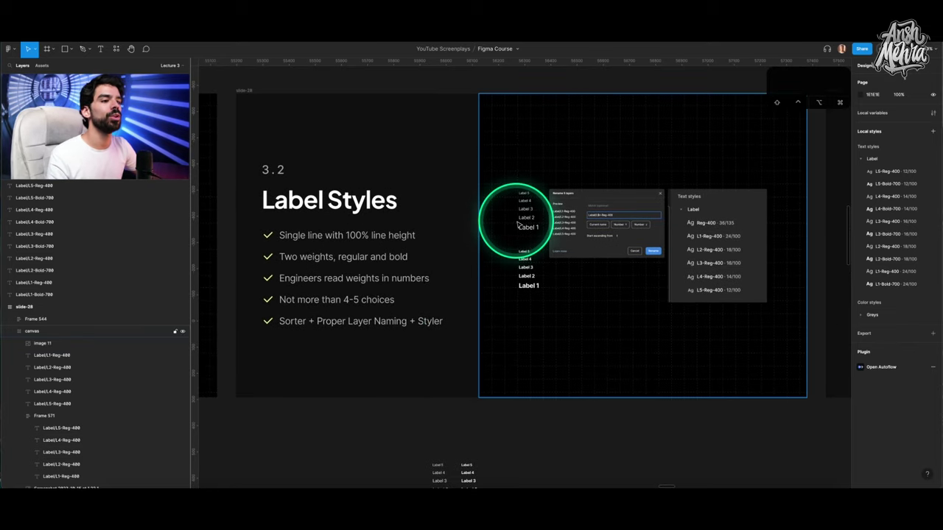
pyautogui.scroll(-2, 518, 226)
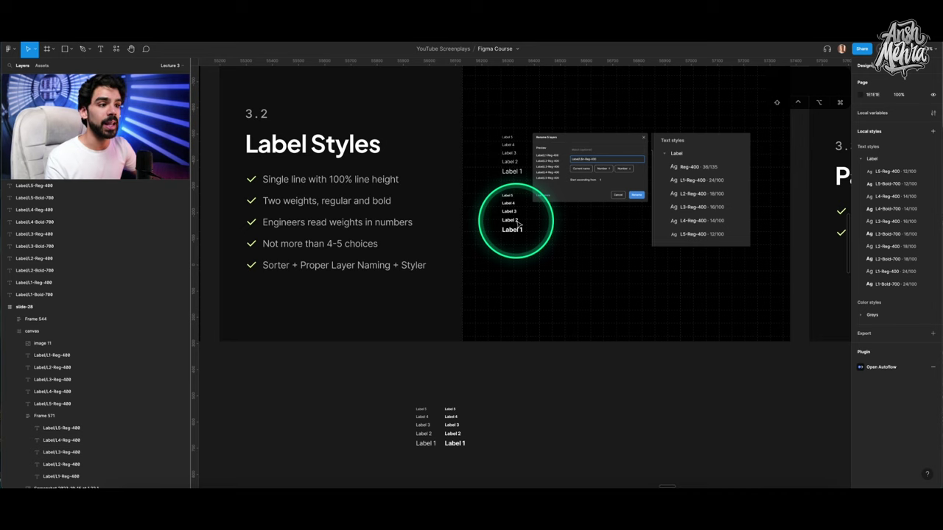
pyautogui.hscroll(2, 518, 222)
pyautogui.scroll(1, 519, 223)
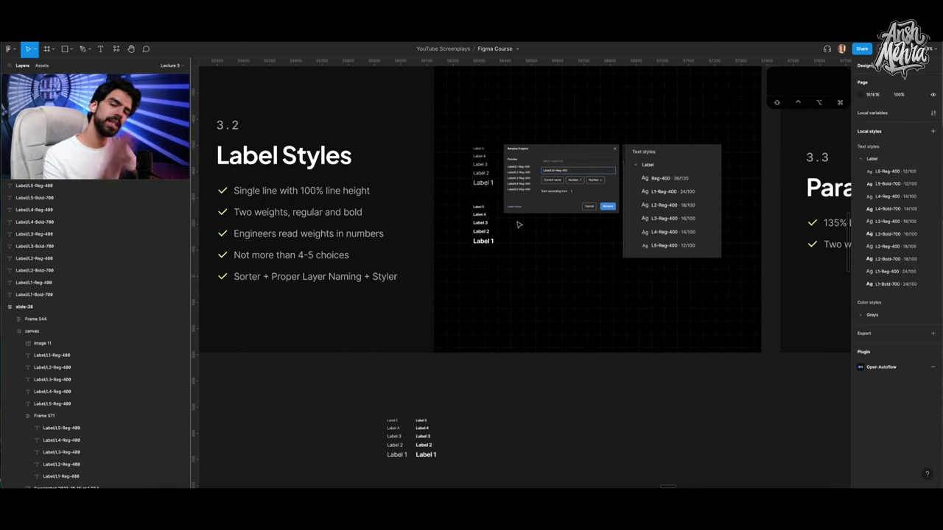
# Inspect the font sizes and line heights of the sample paragraphs on the Paragraphs slide.
pyautogui.hscroll(5, 519, 224)
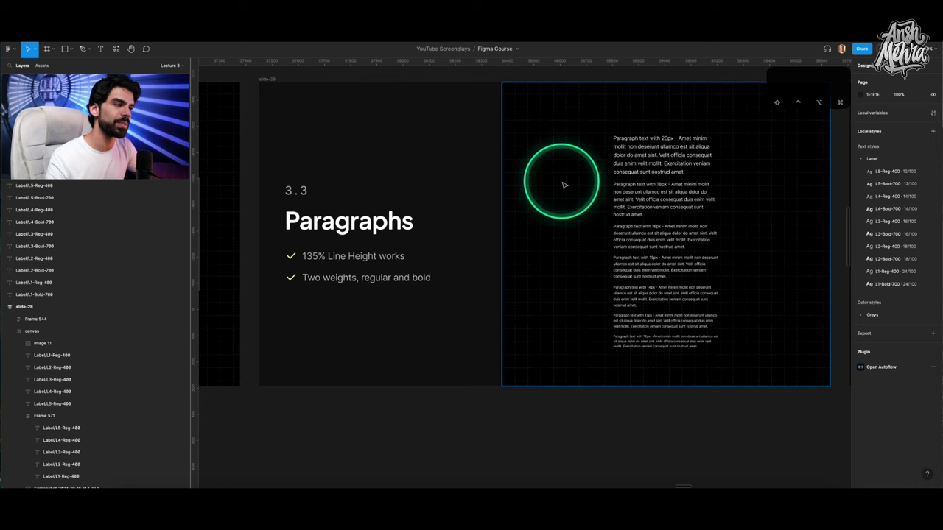
pyautogui.click(652, 163)
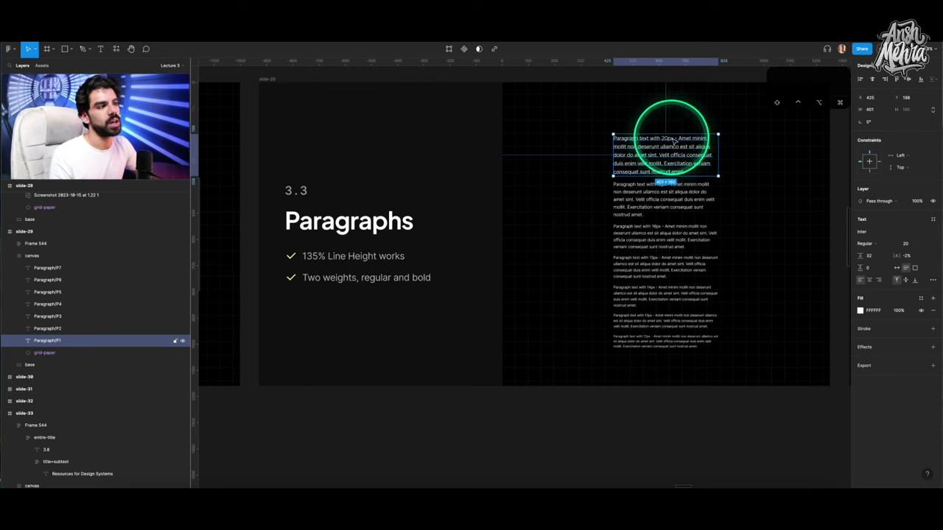
pyautogui.scroll(5, 670, 129)
pyautogui.hscroll(2, 675, 134)
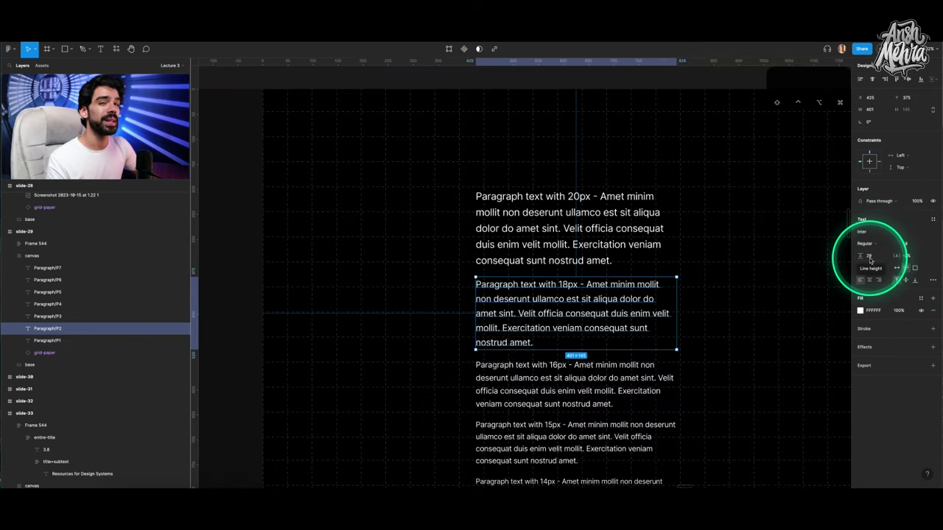
pyautogui.scroll(-3, 545, 298)
pyautogui.click(584, 288)
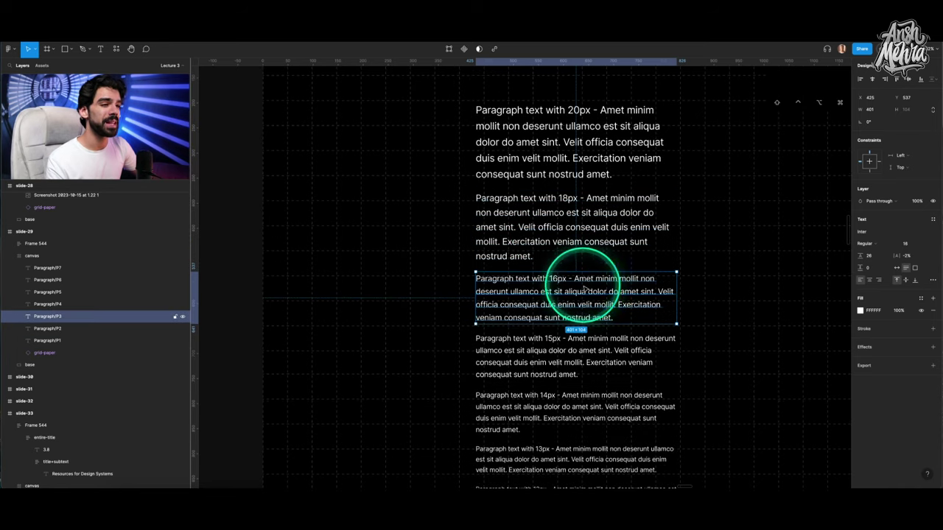
pyautogui.click(589, 202)
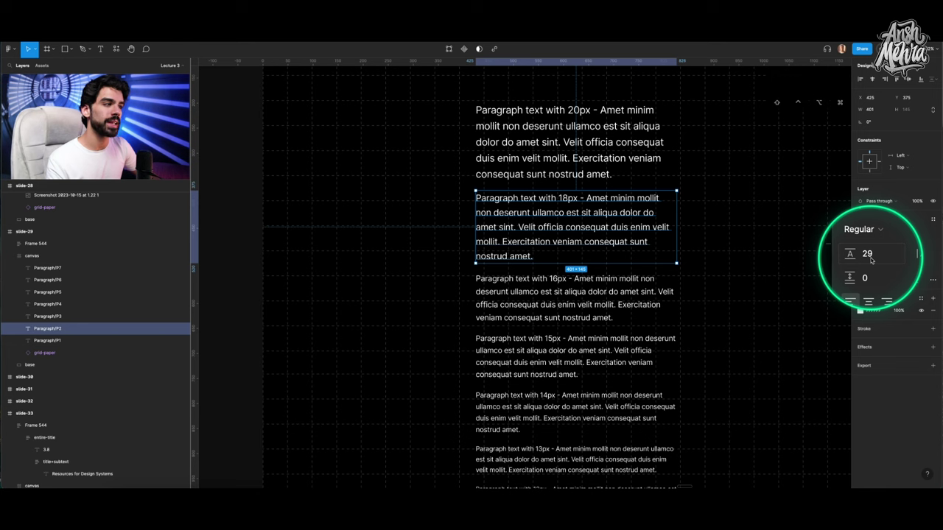
pyautogui.scroll(-5, 560, 211)
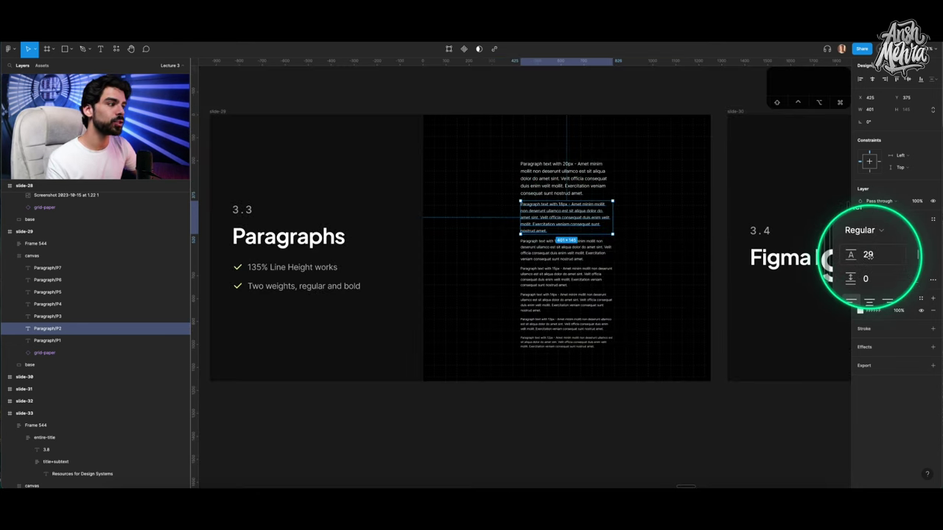
pyautogui.click(535, 252)
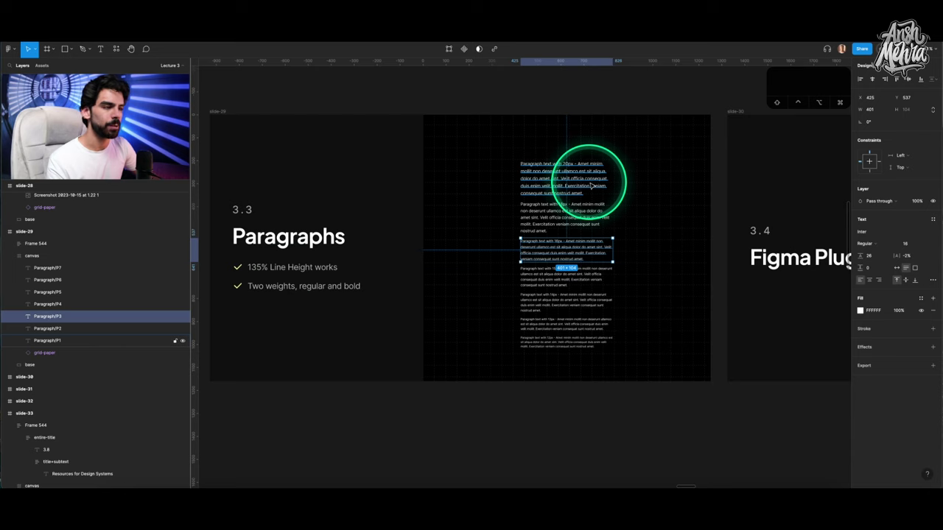
pyautogui.scroll(-3, 586, 186)
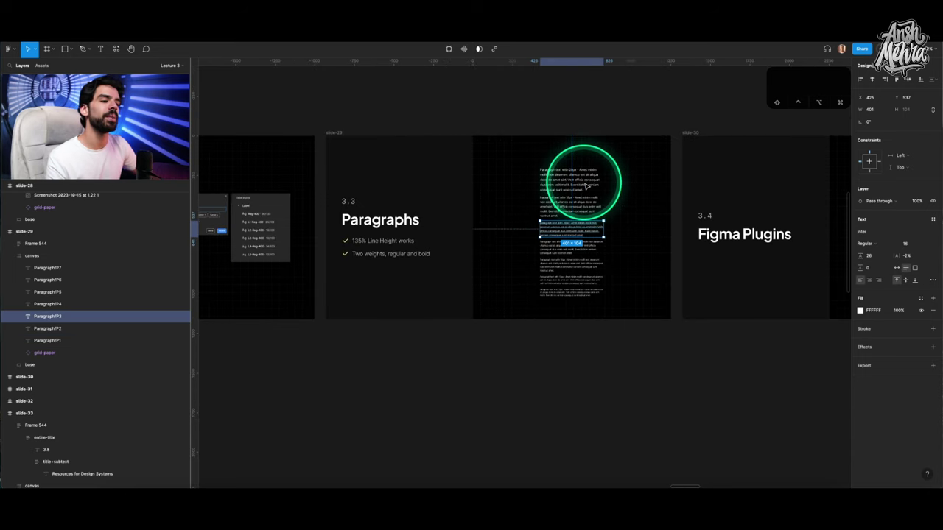
# Examine the Find and Replace, Ghost UXWriter and SPELLL plugin cards on the Figma Plugins slide.
pyautogui.hscroll(5, 586, 186)
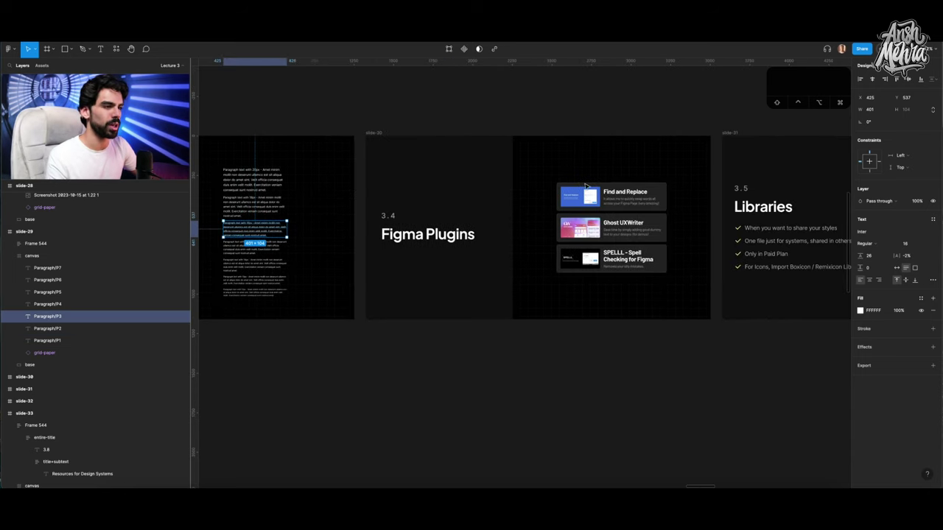
pyautogui.click(567, 171)
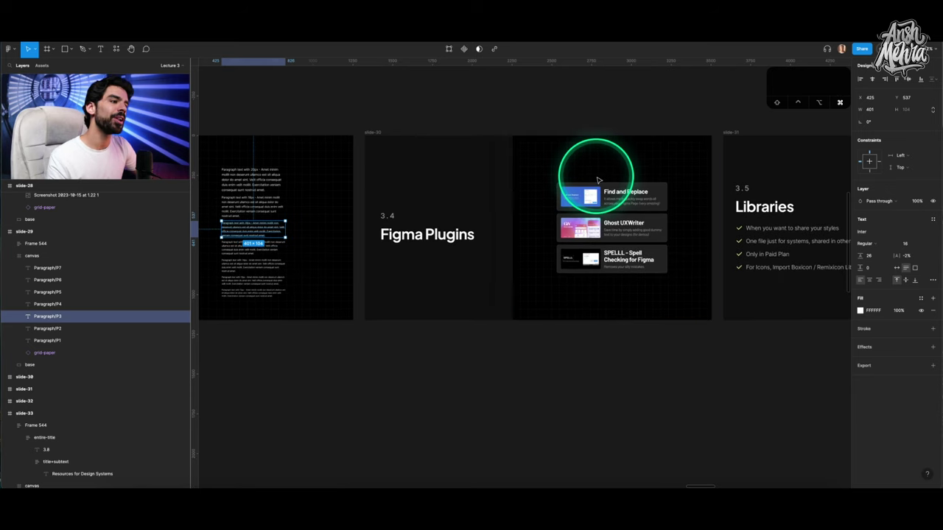
pyautogui.scroll(3, 585, 173)
pyautogui.hscroll(-2, 599, 180)
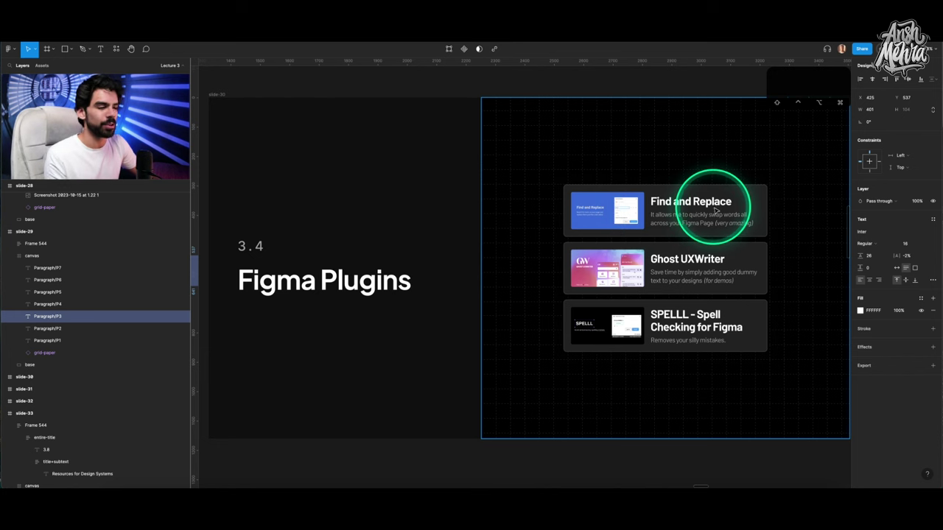
pyautogui.keyDown('ctrl'); pyautogui.scroll(5, 751, 209); pyautogui.keyUp('ctrl')
pyautogui.scroll(-1, 752, 210)
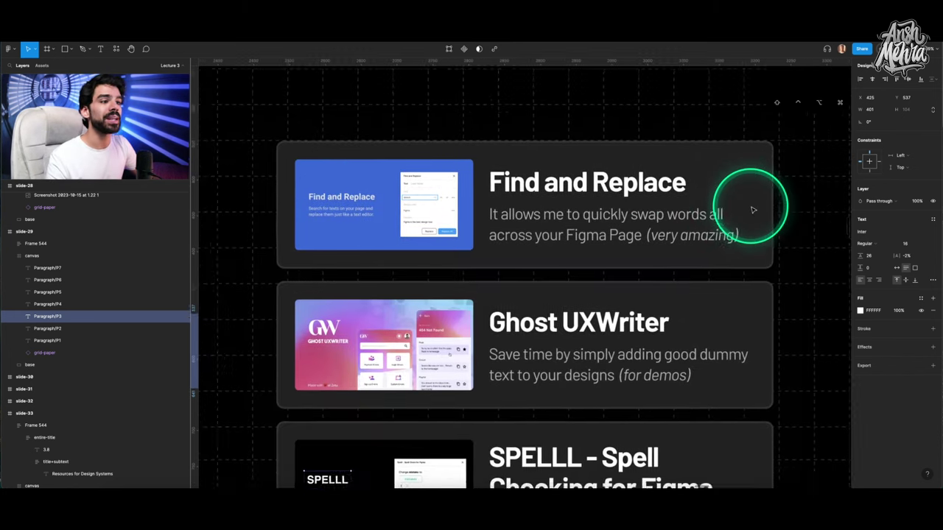
pyautogui.scroll(-1, 752, 210)
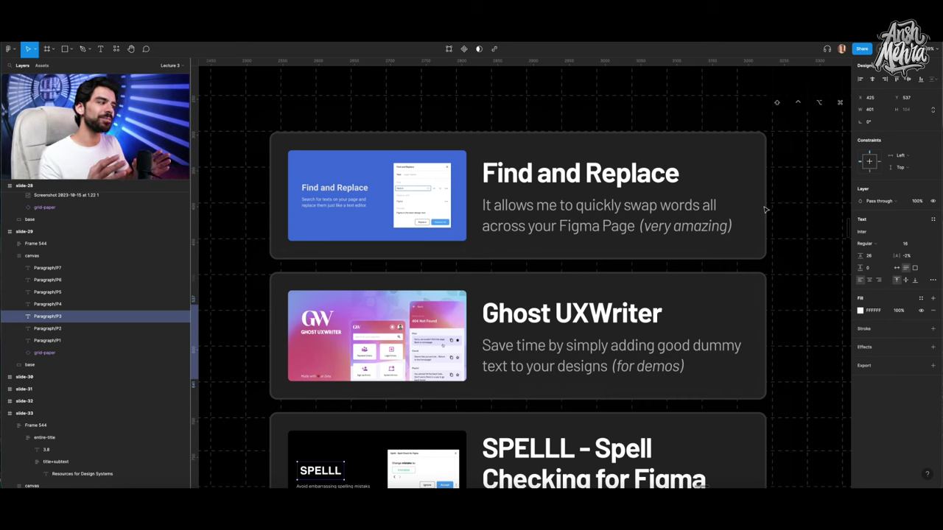
pyautogui.click(764, 210)
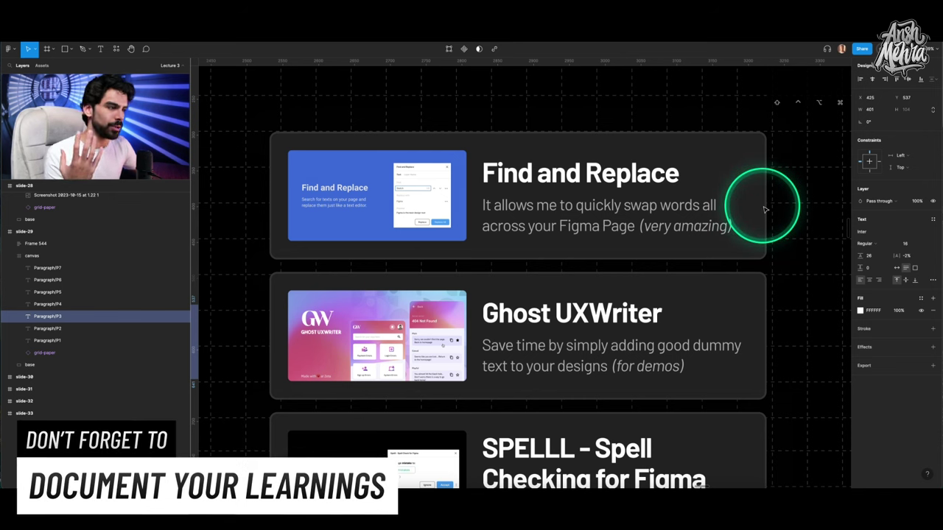
pyautogui.click(762, 210)
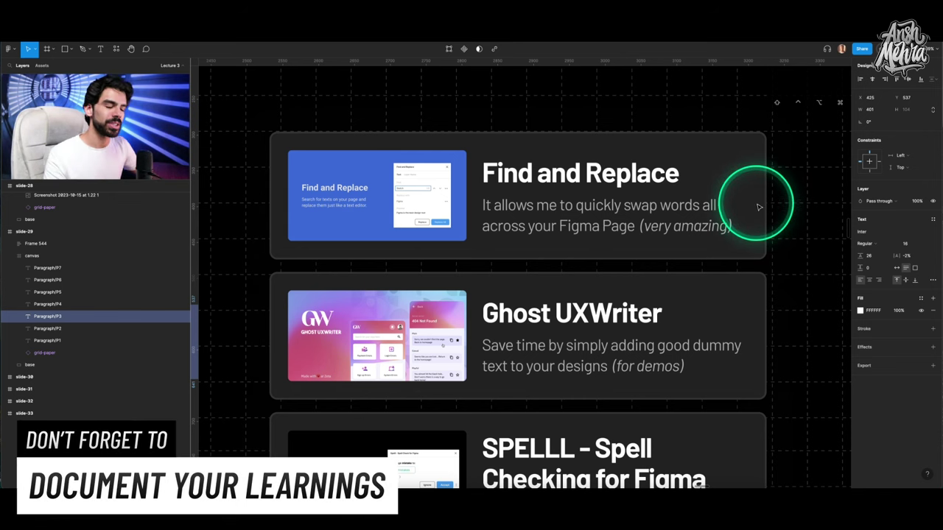
pyautogui.scroll(-3, 760, 208)
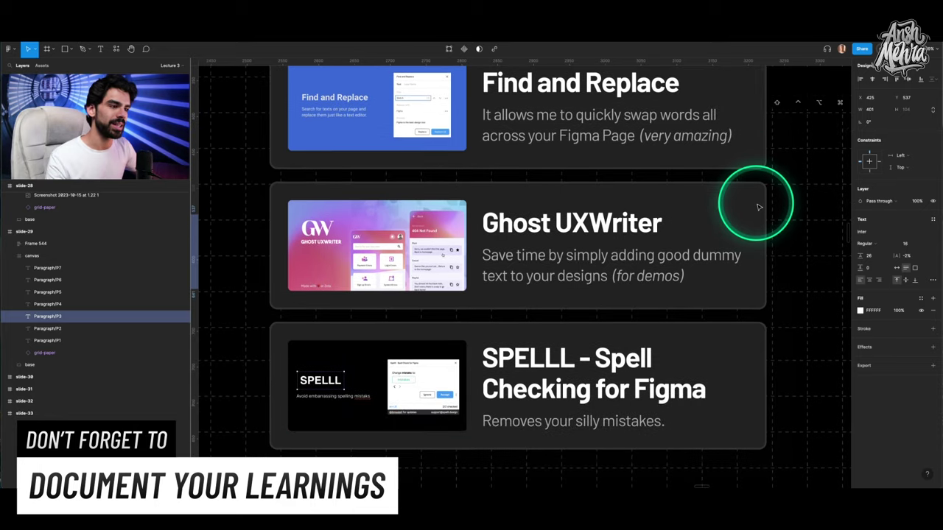
pyautogui.click(595, 214)
pyautogui.click(796, 239)
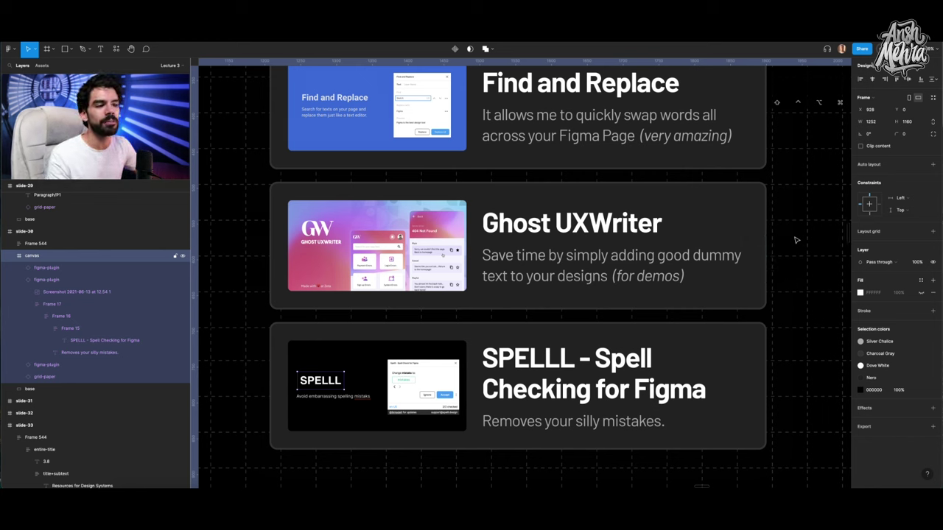
pyautogui.scroll(-3, 796, 240)
pyautogui.click(580, 272)
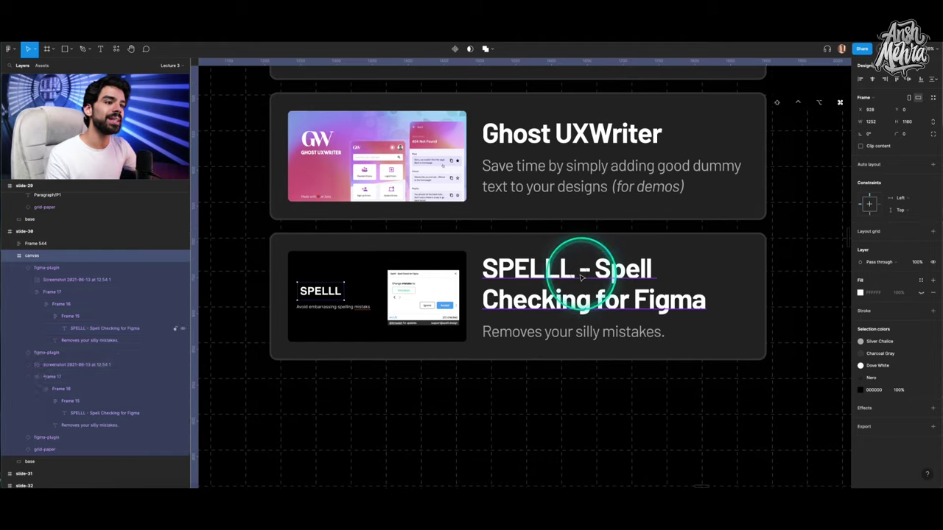
pyautogui.doubleClick(580, 274)
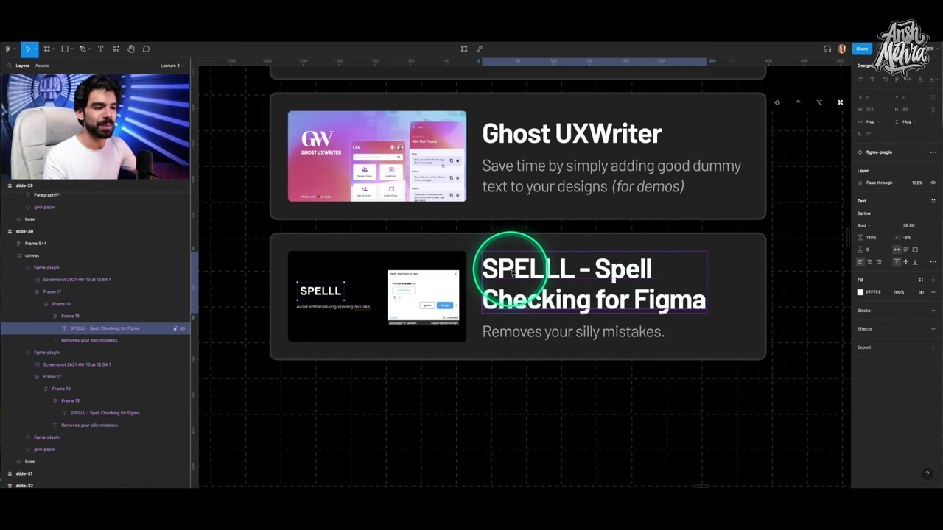
# Open the file's libraries and publish the Figma Course library with all its listed styles and components included.
pyautogui.press('n')
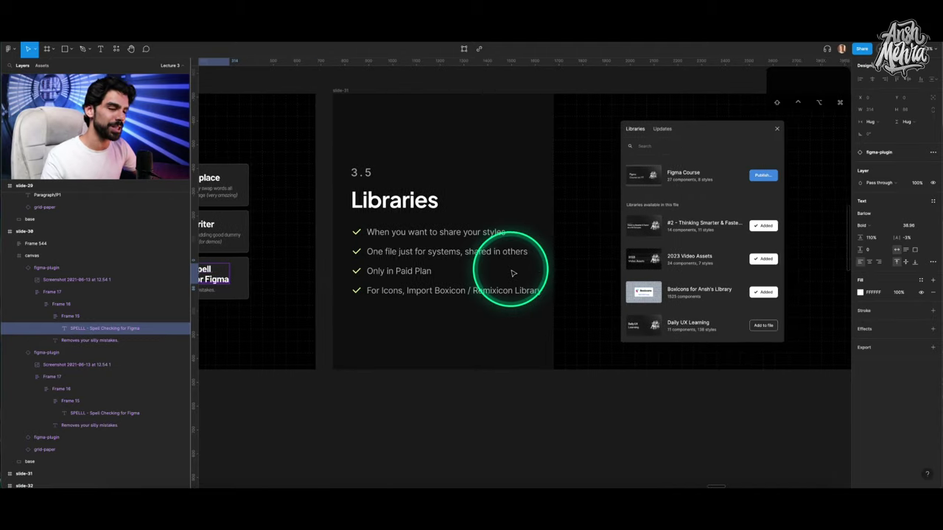
pyautogui.hscroll(2, 515, 274)
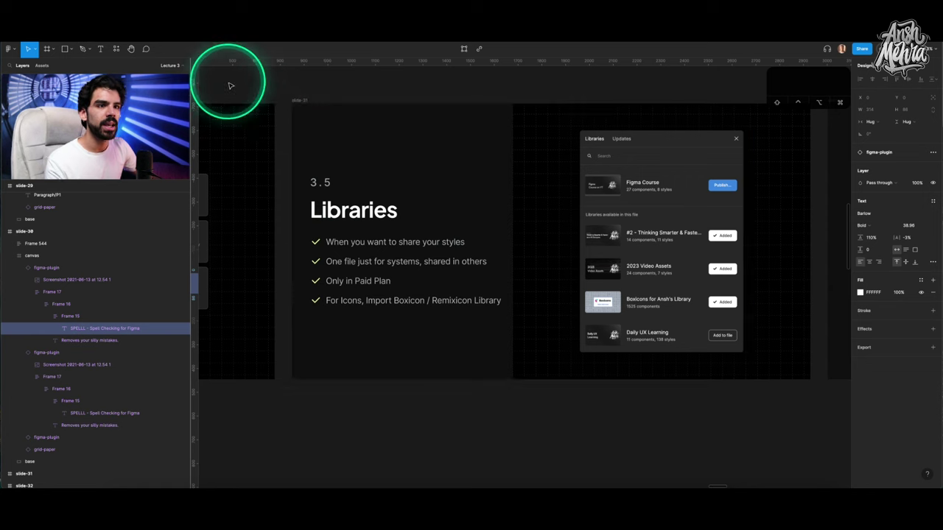
pyautogui.click(42, 65)
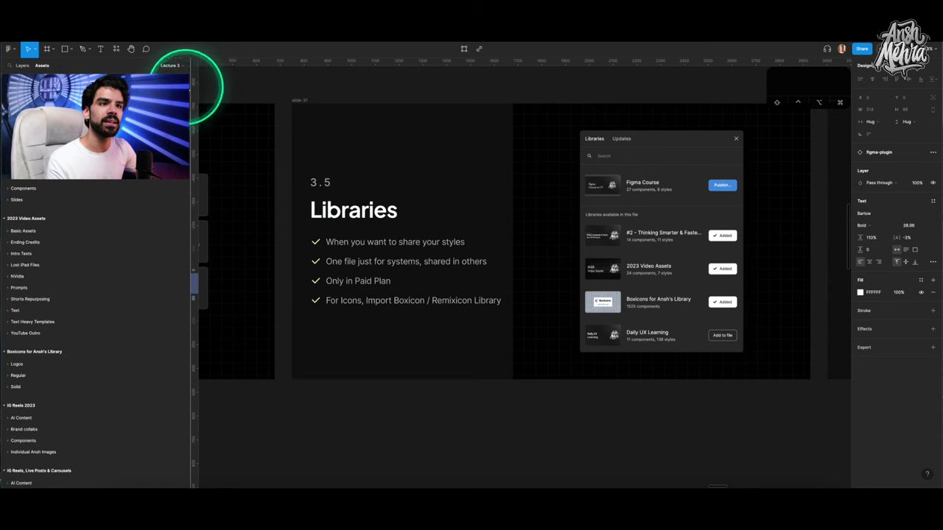
pyautogui.click(186, 82)
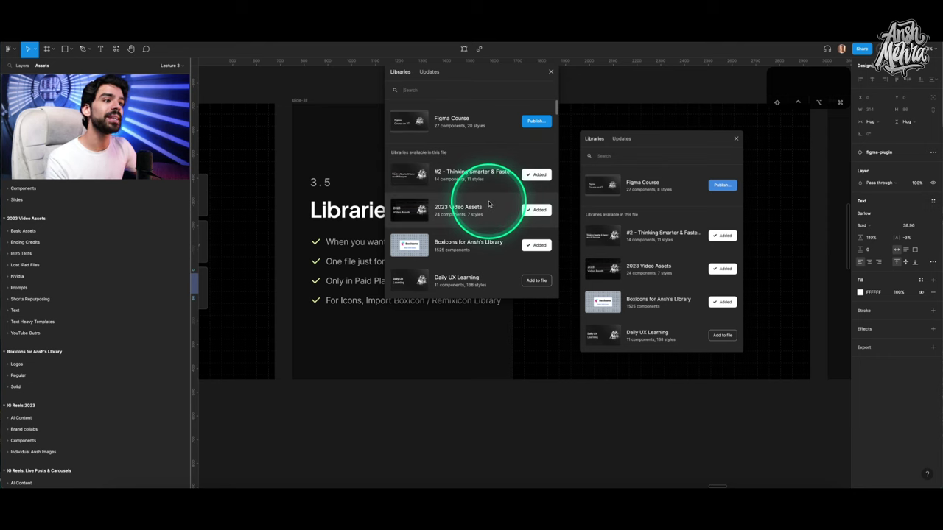
pyautogui.scroll(-1, 490, 203)
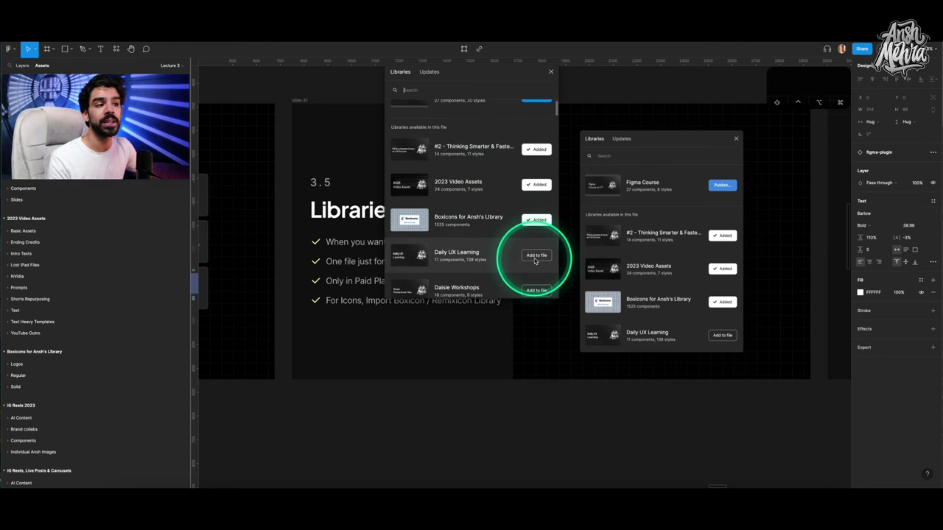
pyautogui.scroll(1, 489, 243)
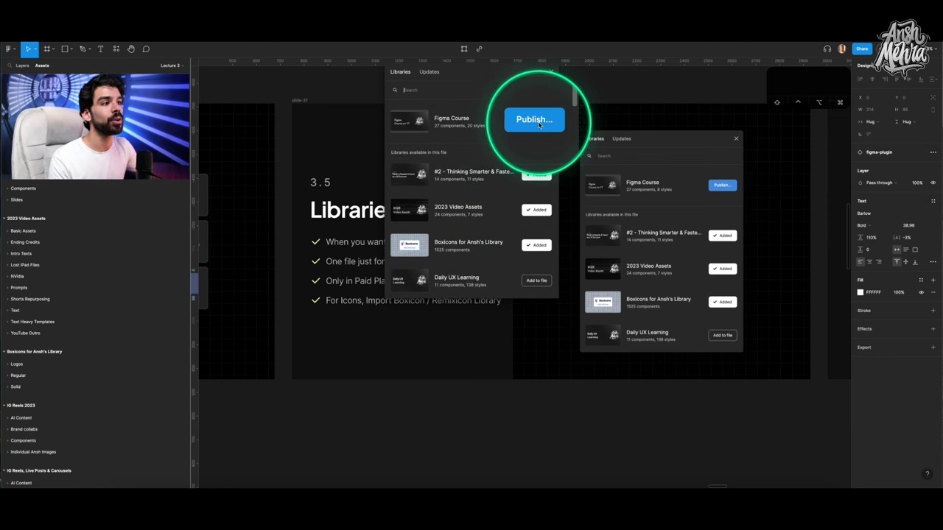
pyautogui.click(536, 122)
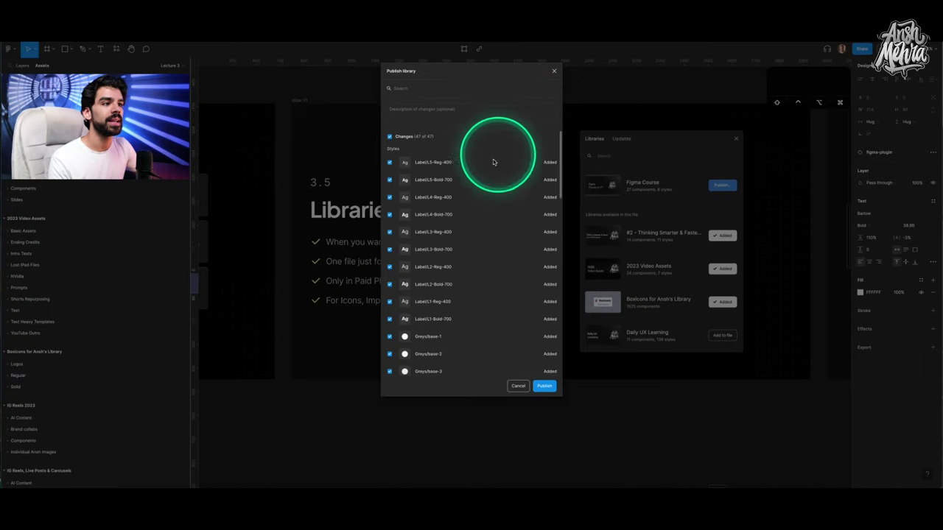
pyautogui.scroll(-5, 433, 184)
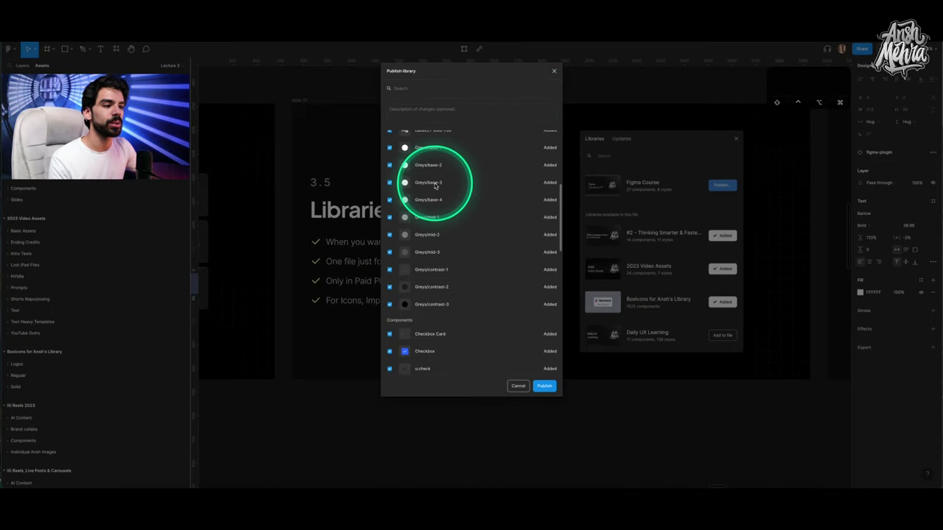
pyautogui.click(544, 385)
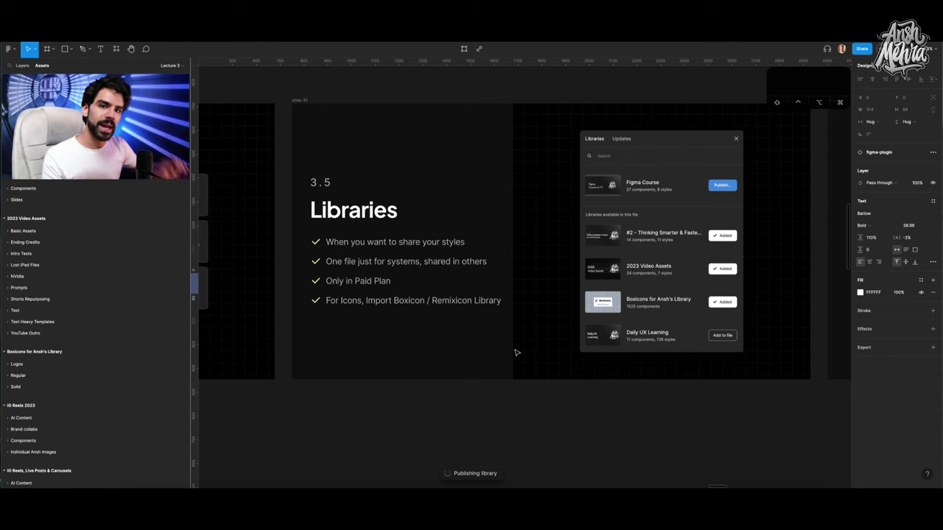
pyautogui.click(913, 424)
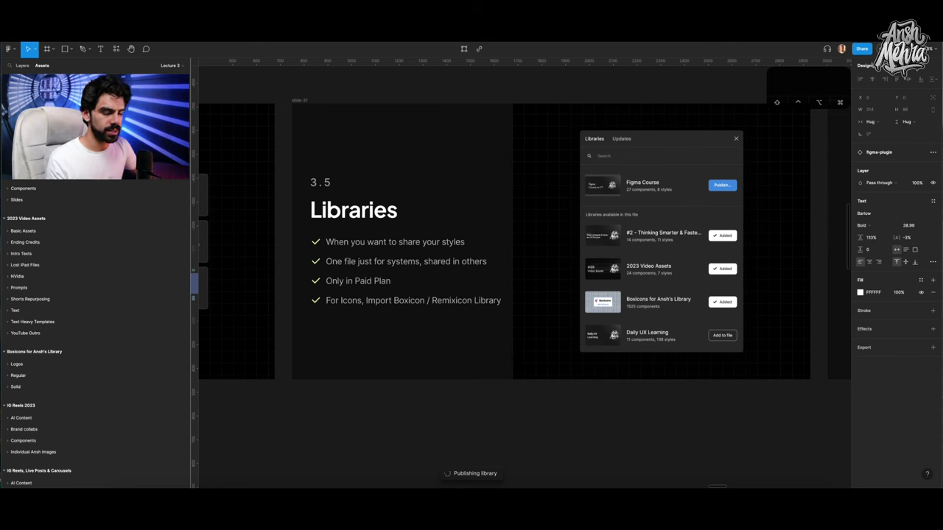
pyautogui.click(830, 391)
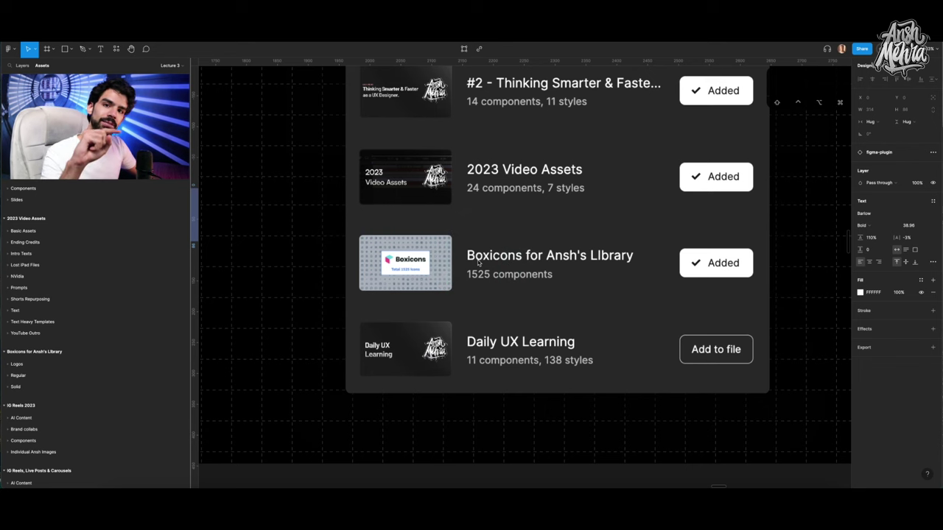
# Go from the Libraries slide to the Inspiration for UI & Web Design slide and fit it to view for reading its website list.
pyautogui.scroll(-5, 600, 270)
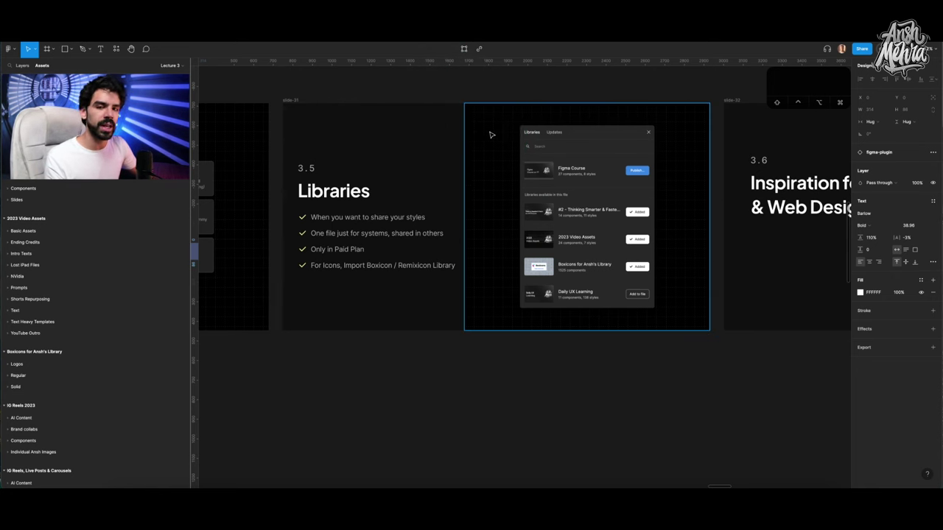
pyautogui.hscroll(10, 492, 134)
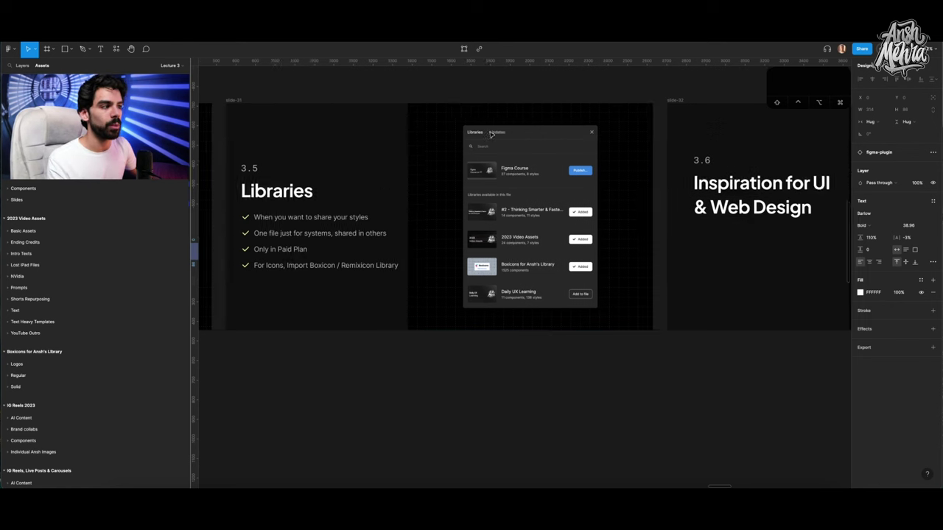
pyautogui.click(493, 135)
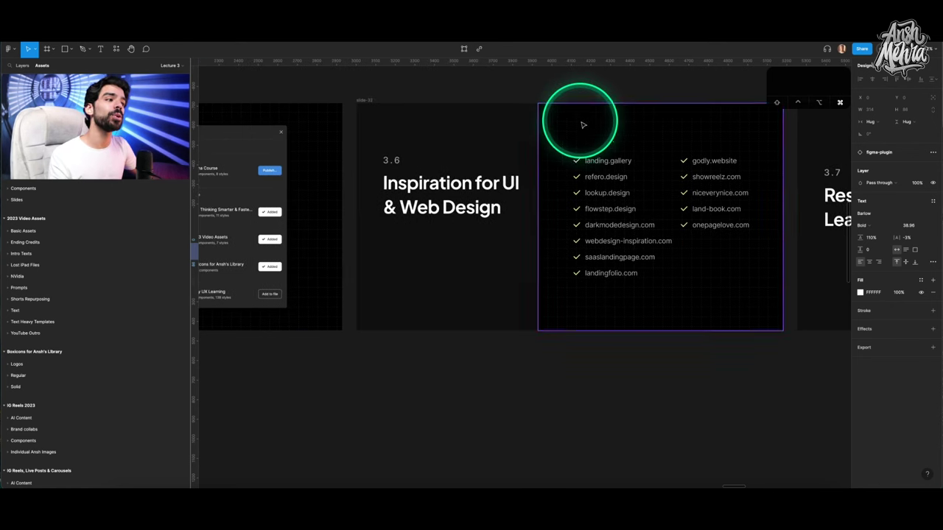
pyautogui.scroll(2, 336, 91)
pyautogui.click(293, 95)
pyautogui.hotkey('shift', '2')
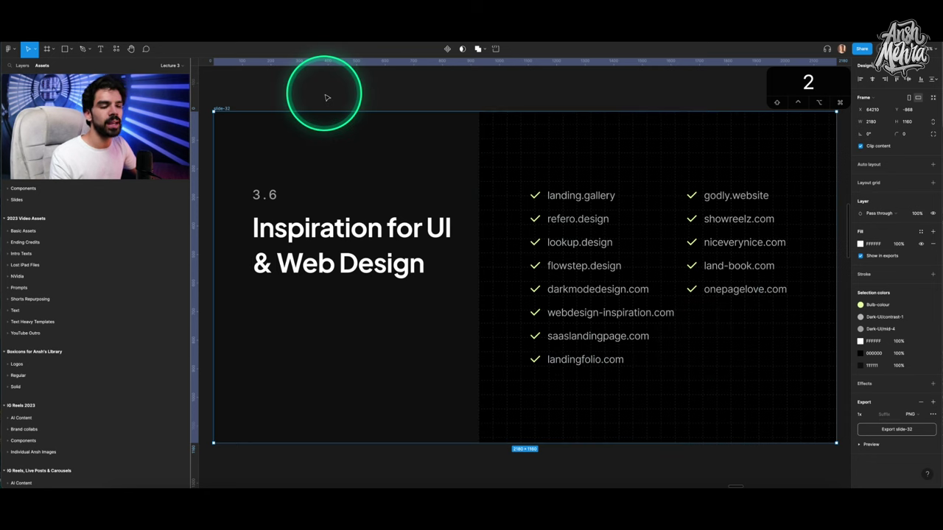
# Copy designsystemsrepo.com from the Resources for Design Systems slide and open that site in a new browser tab.
pyautogui.press('n')
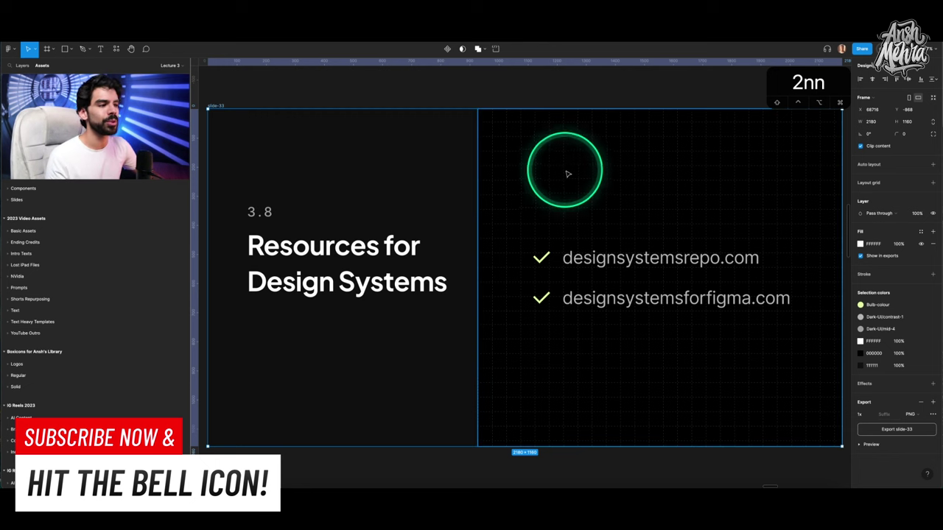
pyautogui.doubleClick(650, 259)
pyautogui.press('super+c')
pyautogui.press('super+t')
pyautogui.press('super+v')
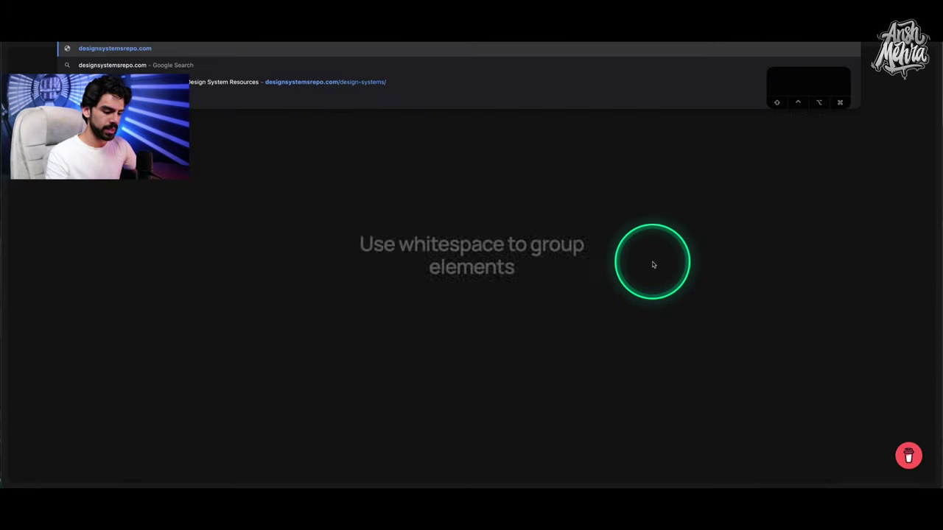
pyautogui.press('Return')
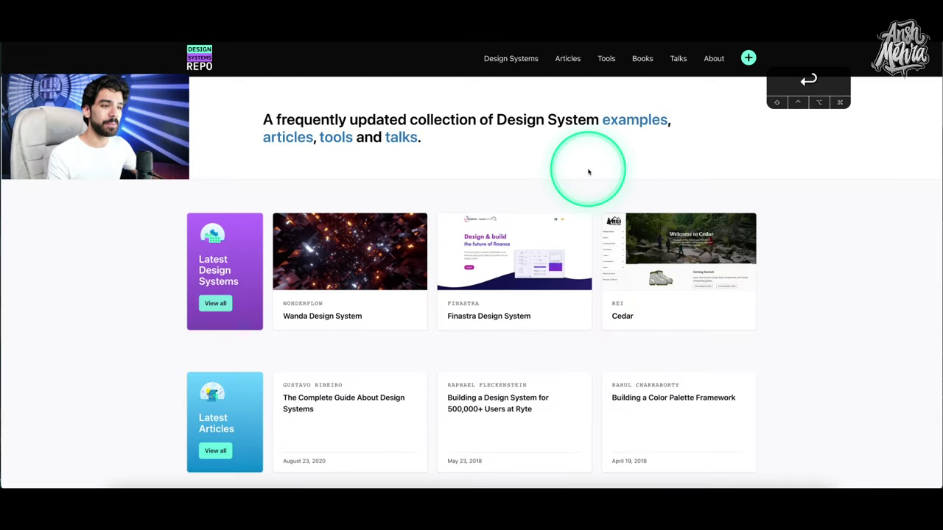
# Skim the Design Systems Repo home page, then open its Design Systems listing and browse the cards down to Audi UI.
pyautogui.scroll(-5, 574, 205)
pyautogui.scroll(5, 588, 173)
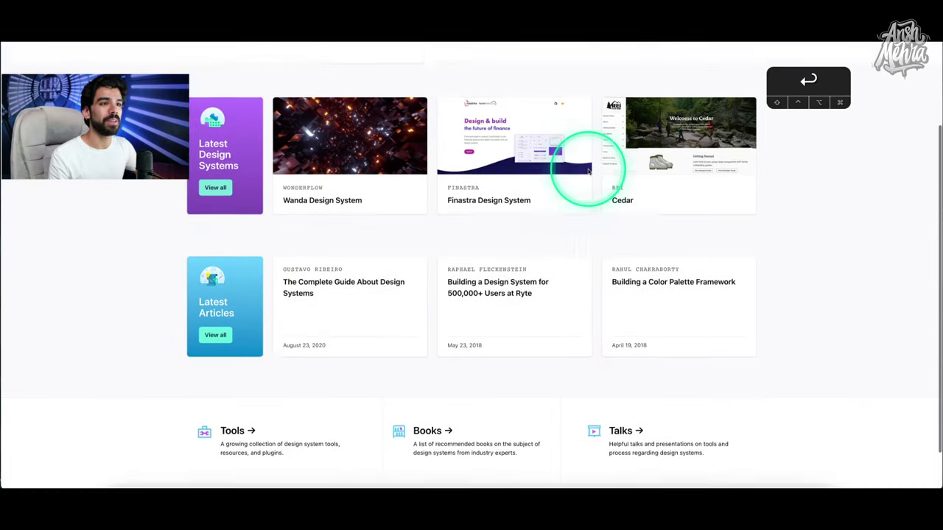
pyautogui.click(521, 68)
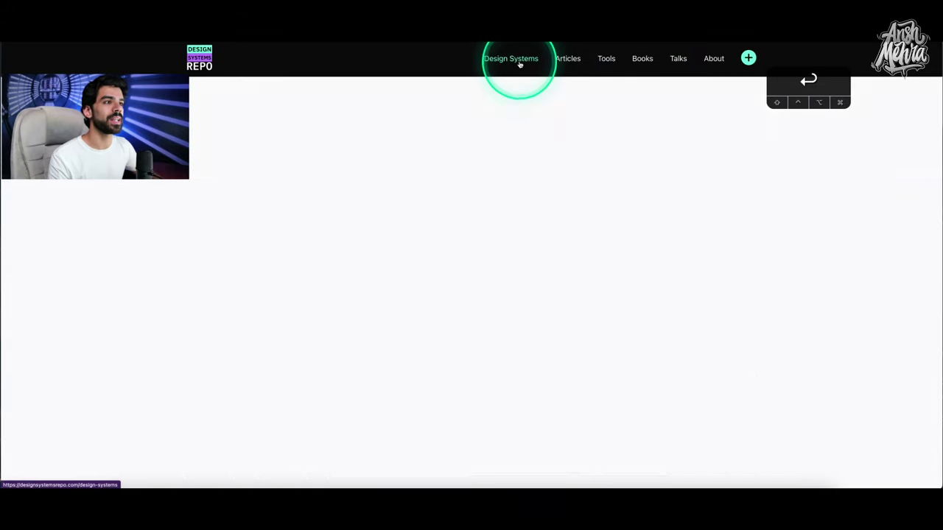
pyautogui.scroll(-2, 630, 172)
pyautogui.click(629, 171)
pyautogui.scroll(-5, 630, 170)
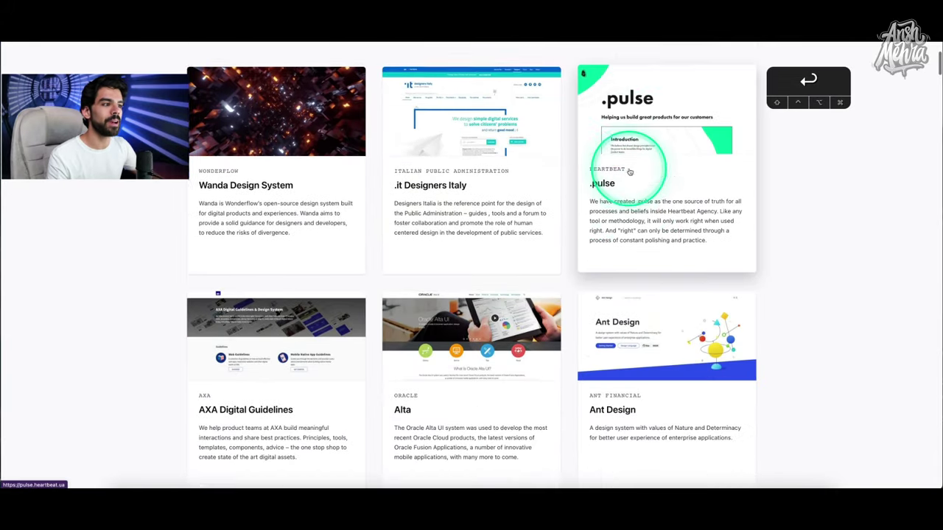
pyautogui.scroll(-4, 630, 171)
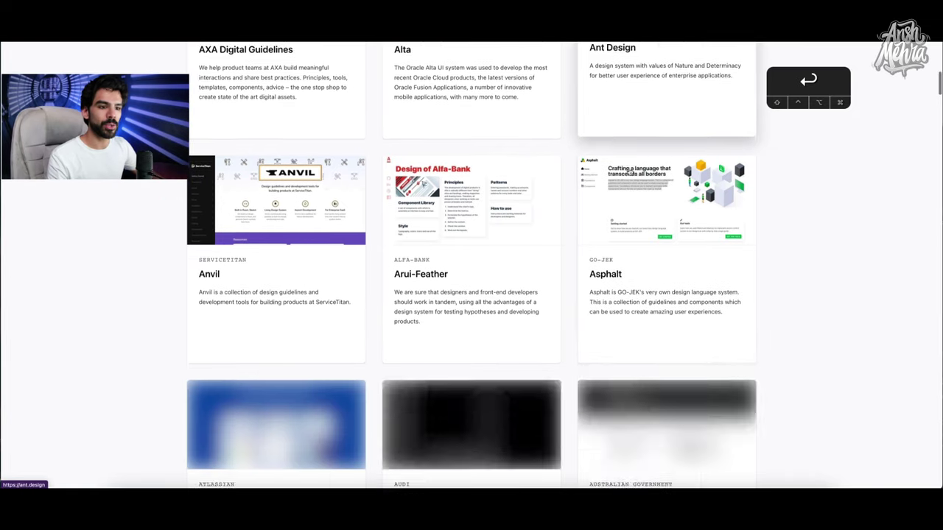
pyautogui.scroll(-2, 629, 171)
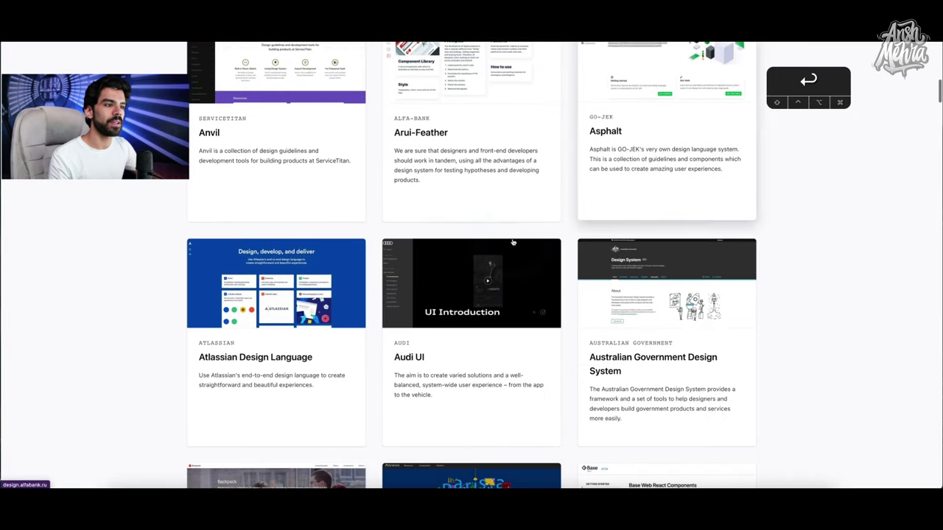
pyautogui.scroll(-2, 445, 274)
# Open the Audi UI entry and examine the layout principles and examples on its UI Introduction page.
pyautogui.click(447, 276)
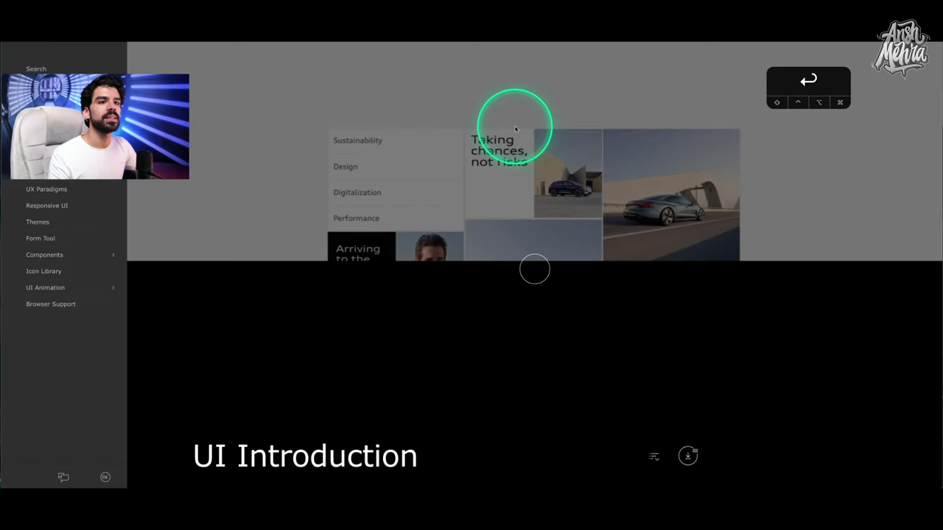
pyautogui.scroll(-1, 515, 127)
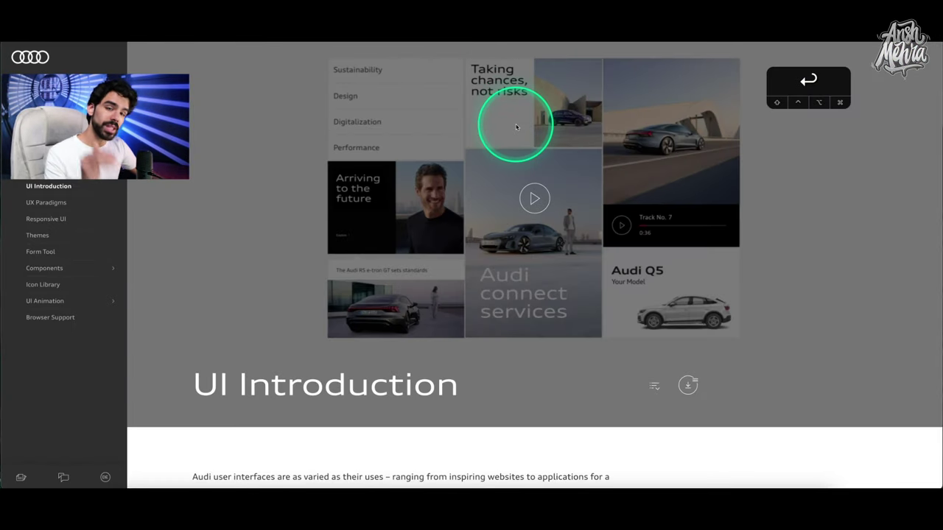
pyautogui.scroll(-5, 517, 119)
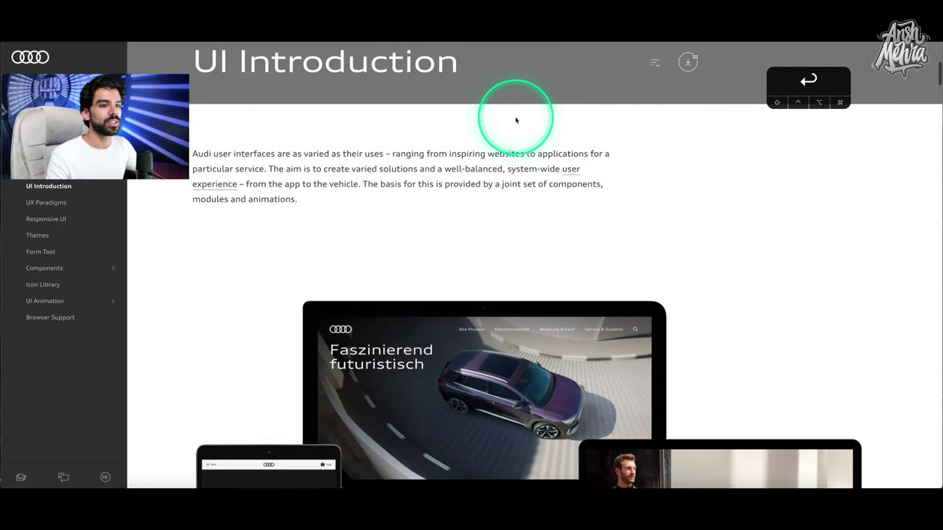
pyautogui.scroll(-10, 515, 120)
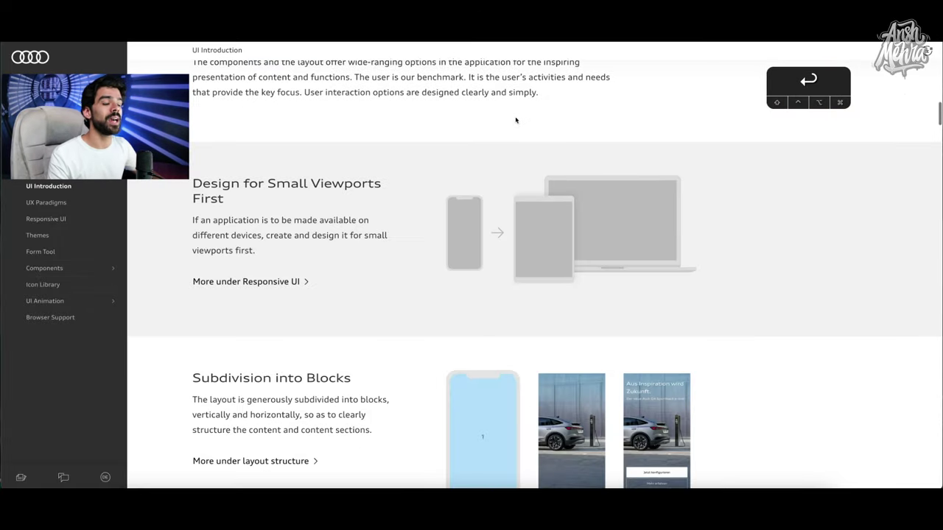
pyautogui.scroll(-10, 516, 119)
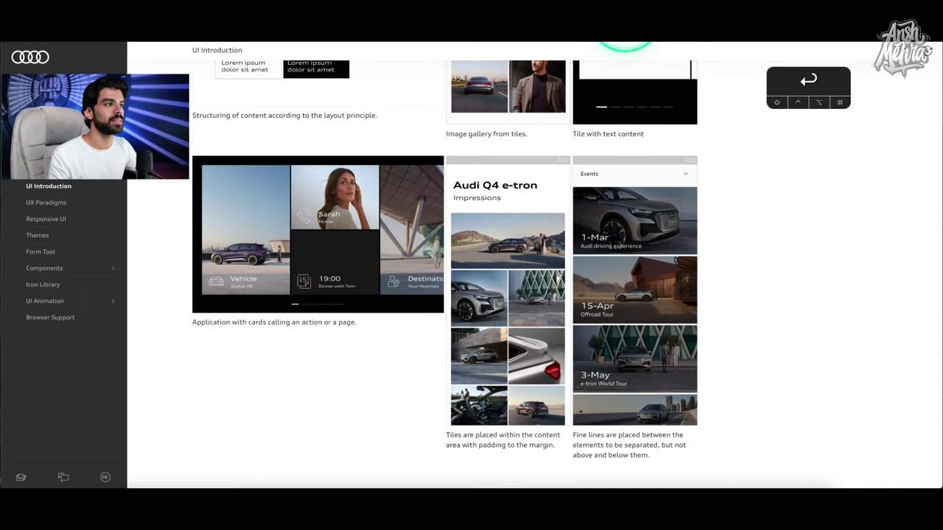
# Return to the Design Systems Repo listing and open IBM's Carbon Design System.
pyautogui.hotkey('alt', 'Left')
pyautogui.scroll(-5, 653, 211)
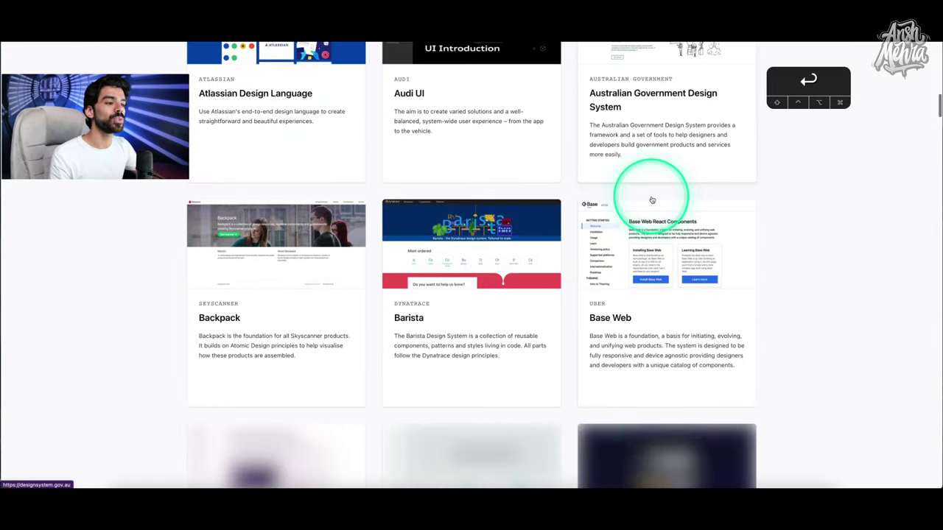
pyautogui.scroll(-4, 652, 199)
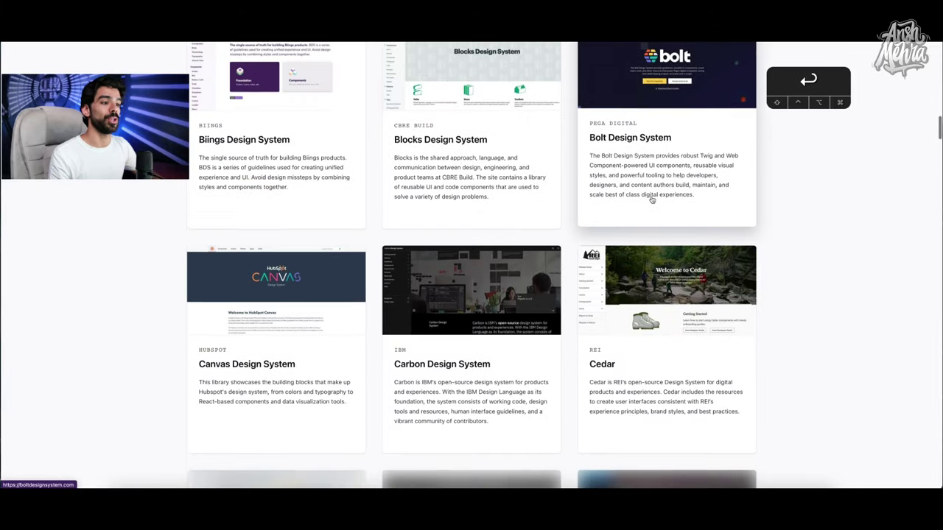
pyautogui.scroll(-2, 651, 201)
pyautogui.click(453, 219)
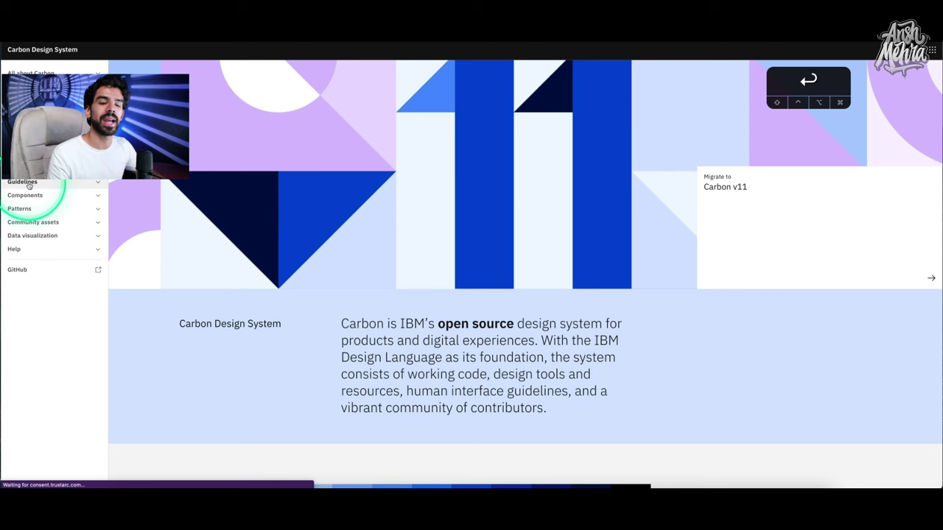
# Expand the Guidelines and Components sections of the Carbon site navigation to see their topics.
pyautogui.click(97, 183)
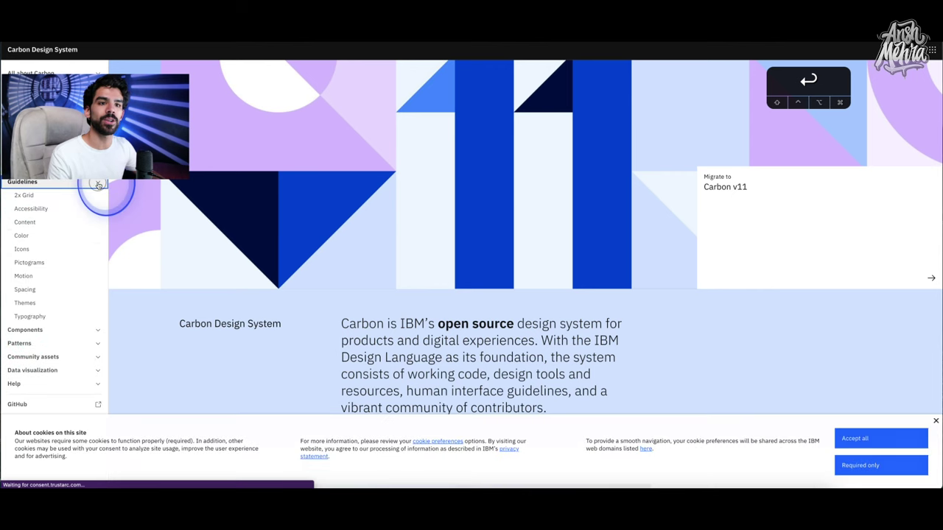
pyautogui.click(95, 328)
pyautogui.scroll(-1, 90, 268)
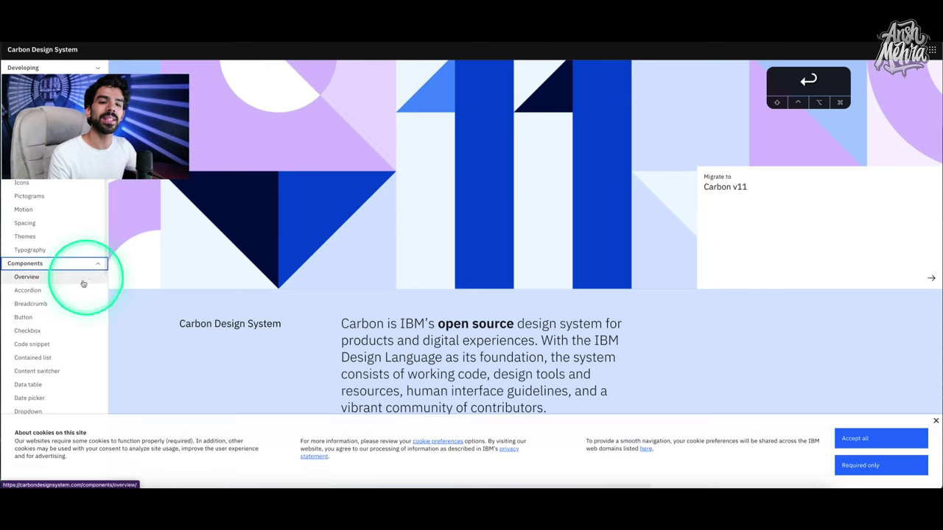
# Accept all cookies on the Carbon site and open the Button component's usage page.
pyautogui.click(27, 321)
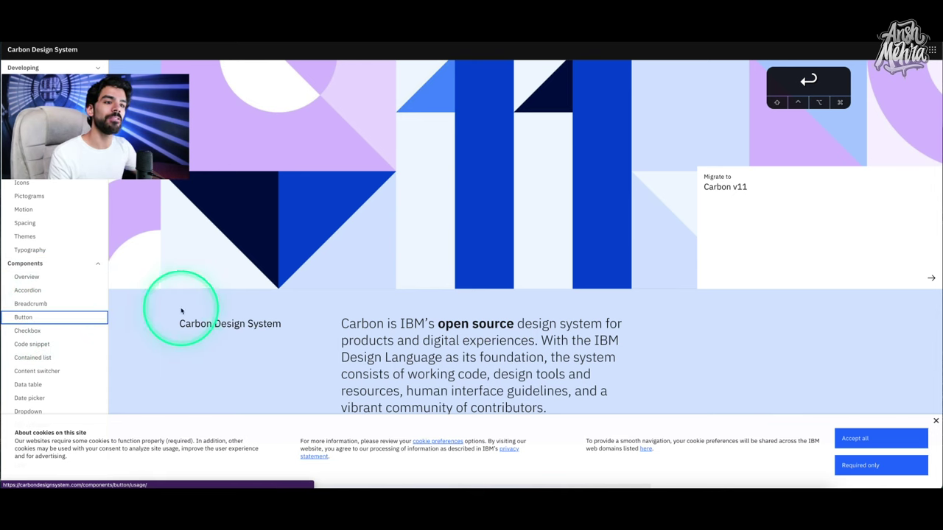
pyautogui.click(23, 317)
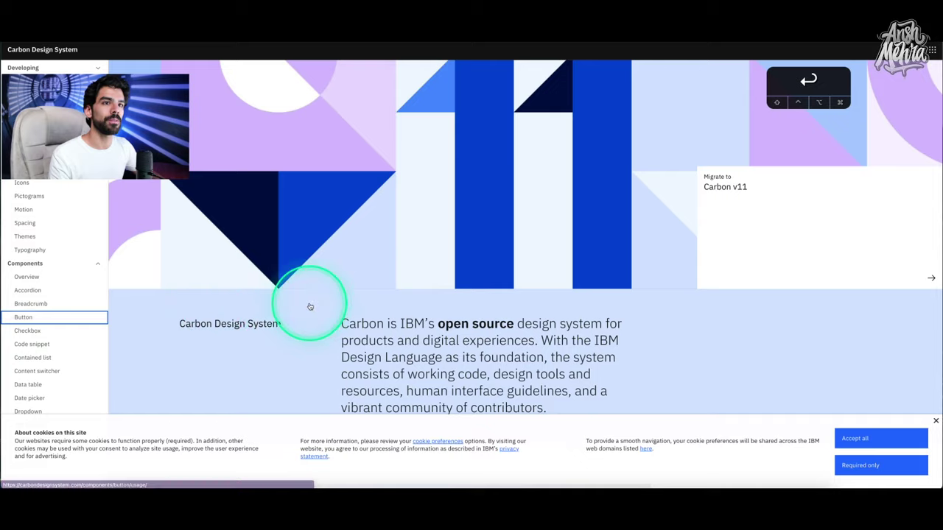
pyautogui.scroll(-5, 309, 307)
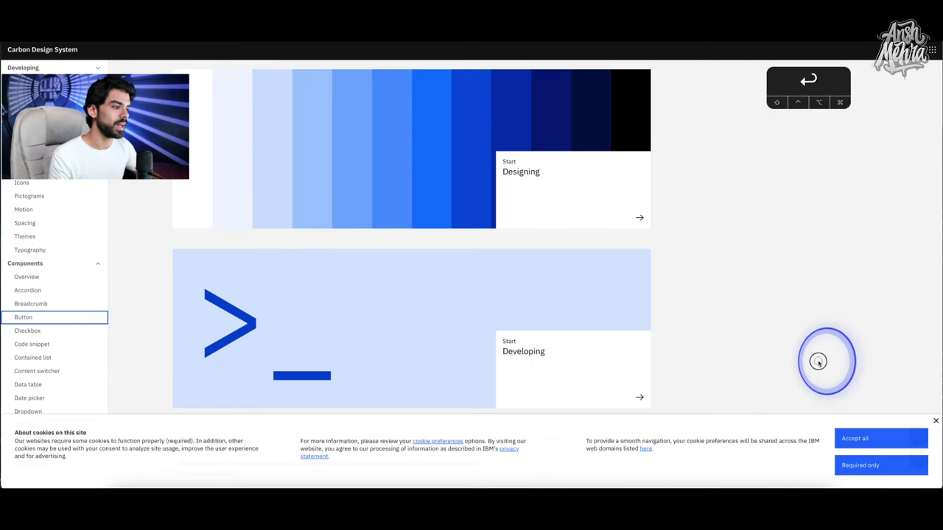
pyautogui.click(930, 458)
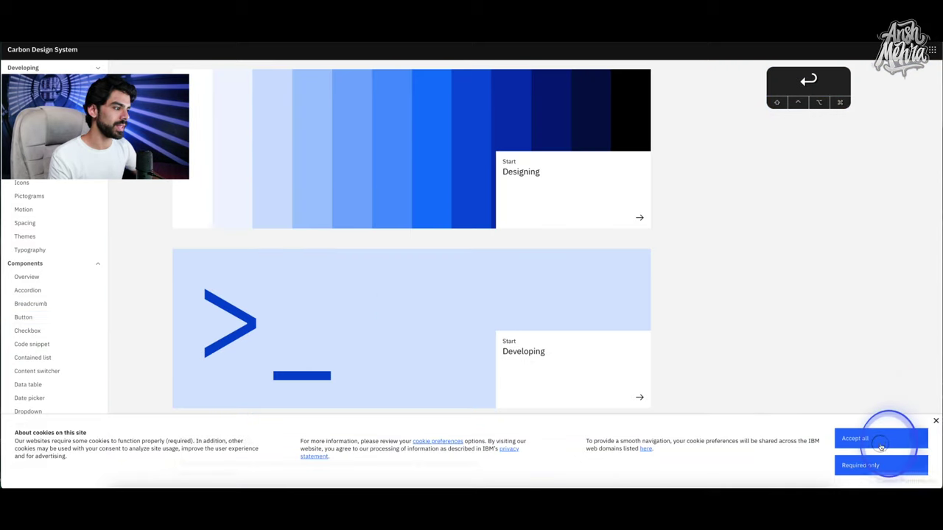
pyautogui.click(30, 318)
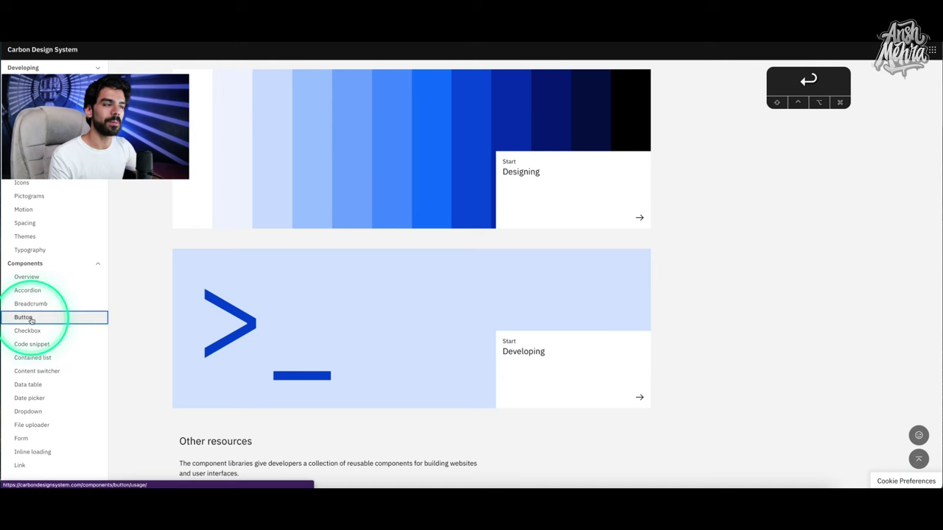
pyautogui.rightClick(31, 320)
pyautogui.click(508, 91)
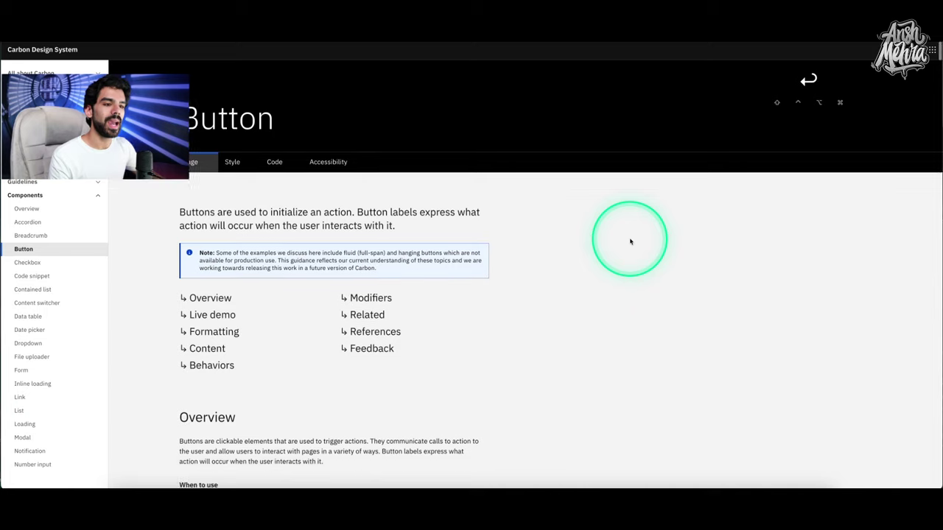
# Examine the button variants, their purposes, the live demo and the anatomy diagrams on Carbon's Button usage page.
pyautogui.scroll(-5, 627, 238)
pyautogui.scroll(-2, 627, 238)
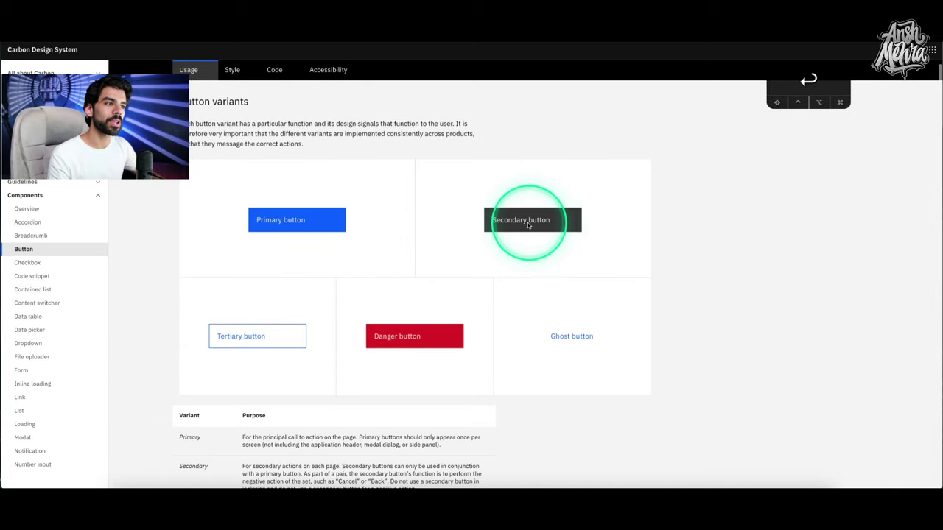
pyautogui.scroll(-3, 298, 221)
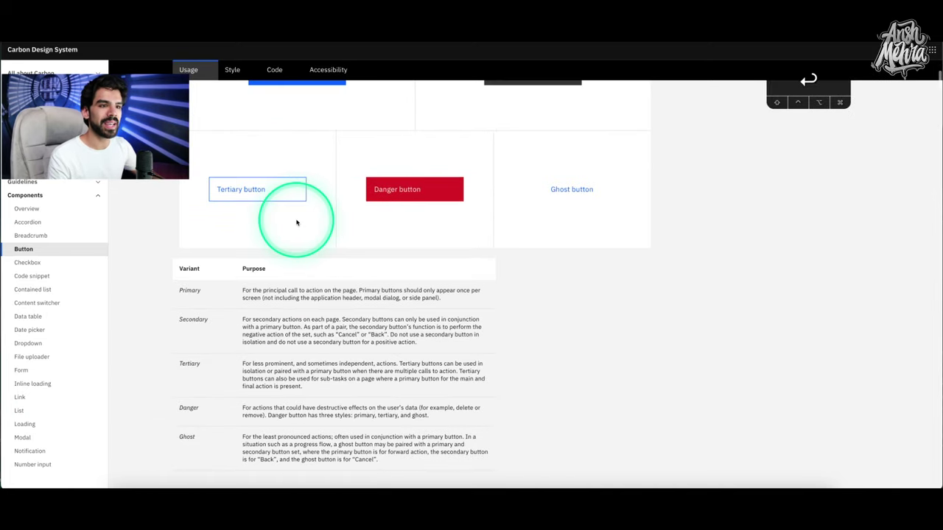
pyautogui.scroll(-1, 317, 217)
pyautogui.scroll(-4, 322, 213)
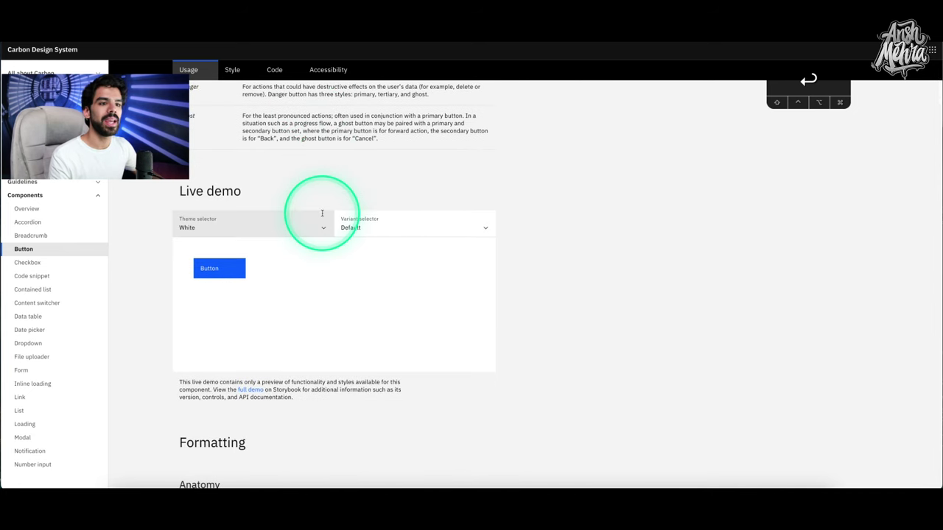
pyautogui.click(220, 223)
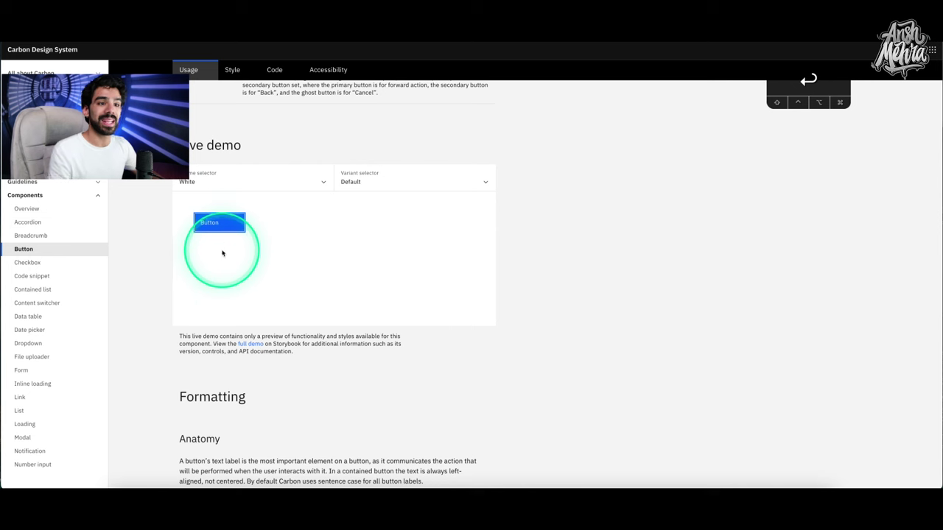
pyautogui.scroll(-1, 315, 252)
pyautogui.scroll(-5, 315, 252)
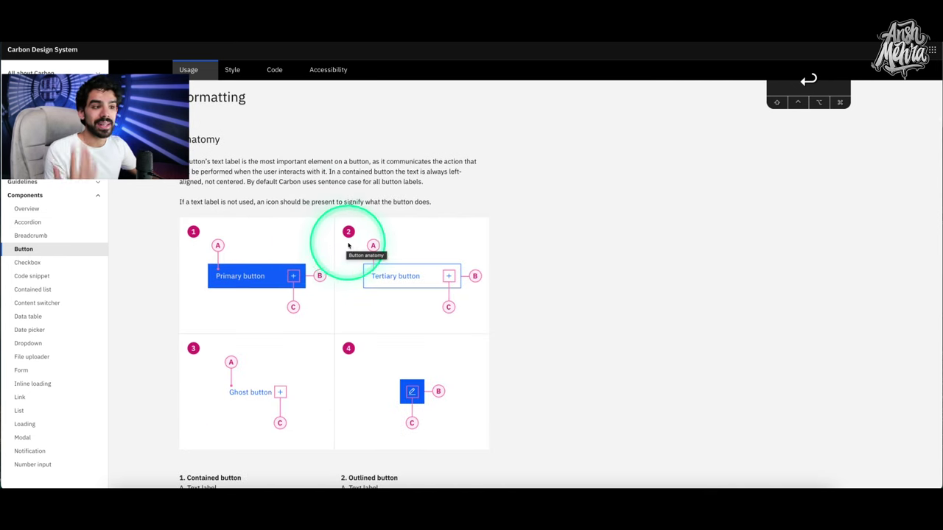
pyautogui.scroll(-1, 354, 243)
pyautogui.scroll(-3, 372, 210)
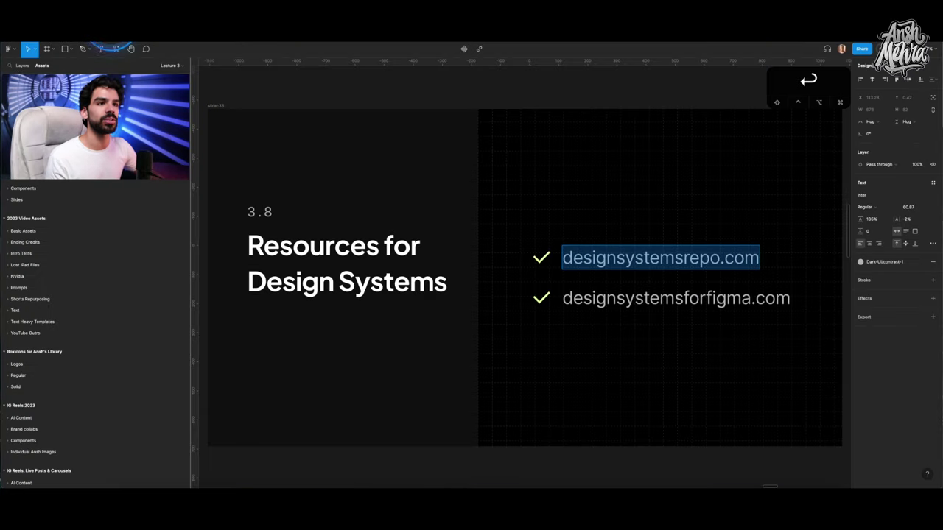
# Copy the designsystemsforfigma.com address from the Resources for Design Systems slide and open that site in the browser.
pyautogui.scroll(-2, 464, 276)
pyautogui.hscroll(3, 471, 274)
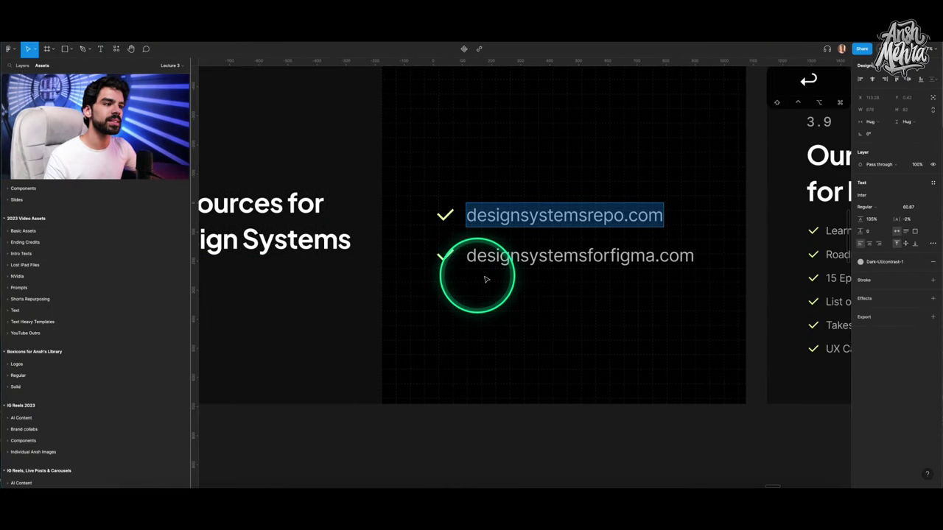
pyautogui.keyDown('shift'); pyautogui.click(525, 259); pyautogui.keyUp('shift')
pyautogui.doubleClick(525, 260)
pyautogui.press('super+a')
pyautogui.press('super+c')
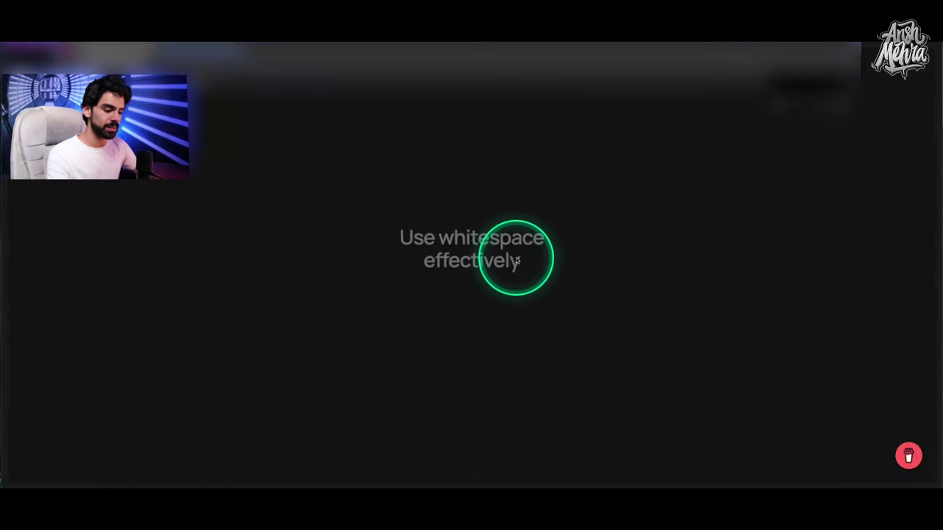
pyautogui.press('Return')
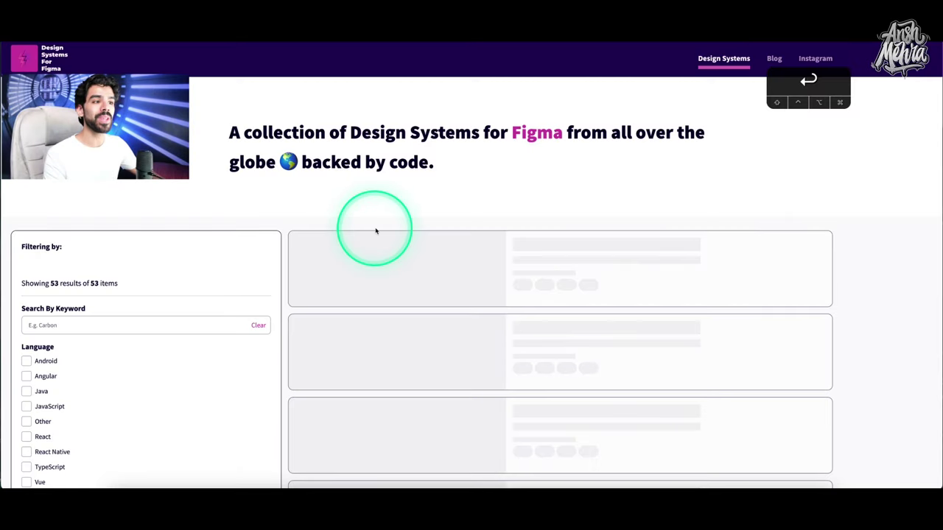
# Look through the Design Systems for Figma collection and review the button anatomy guidance on Carbon's Button usage page.
pyautogui.scroll(-5, 394, 212)
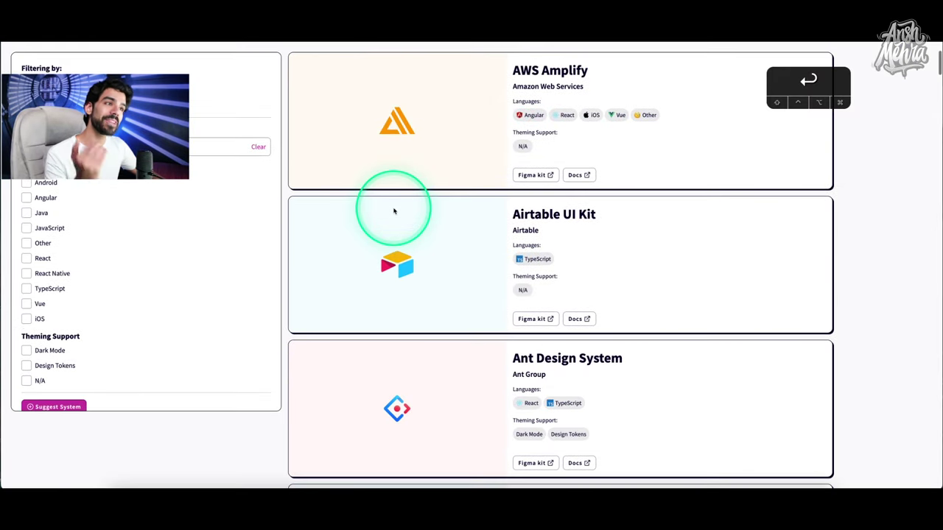
pyautogui.scroll(-6, 394, 211)
pyautogui.scroll(-5, 394, 211)
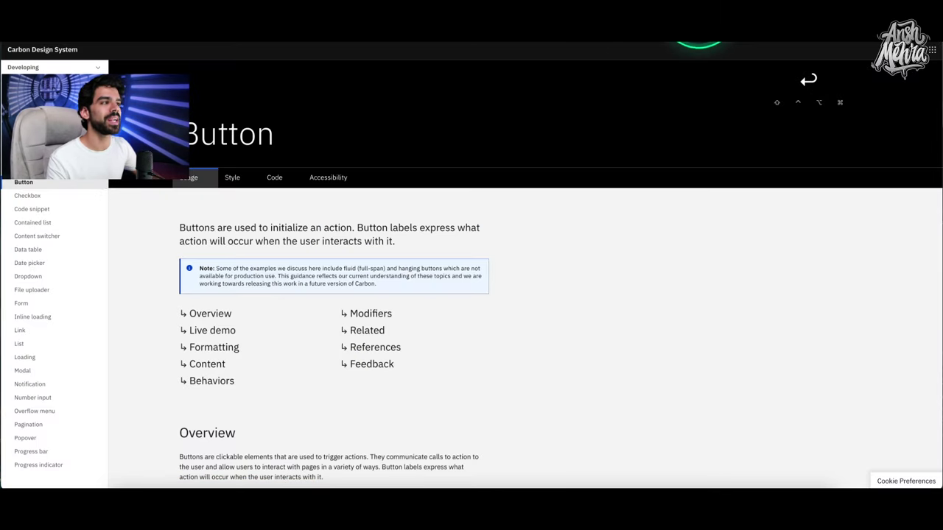
pyautogui.scroll(-8, 471, 295)
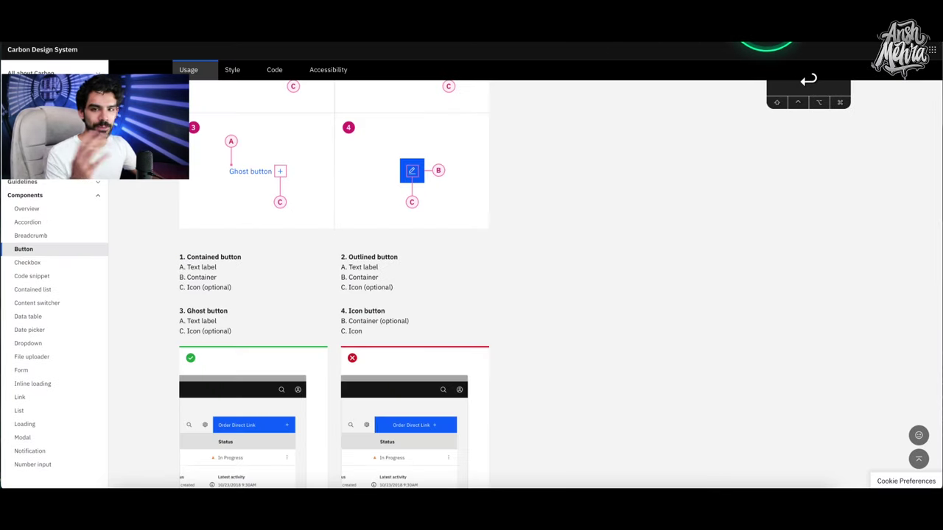
pyautogui.scroll(-5, 399, 258)
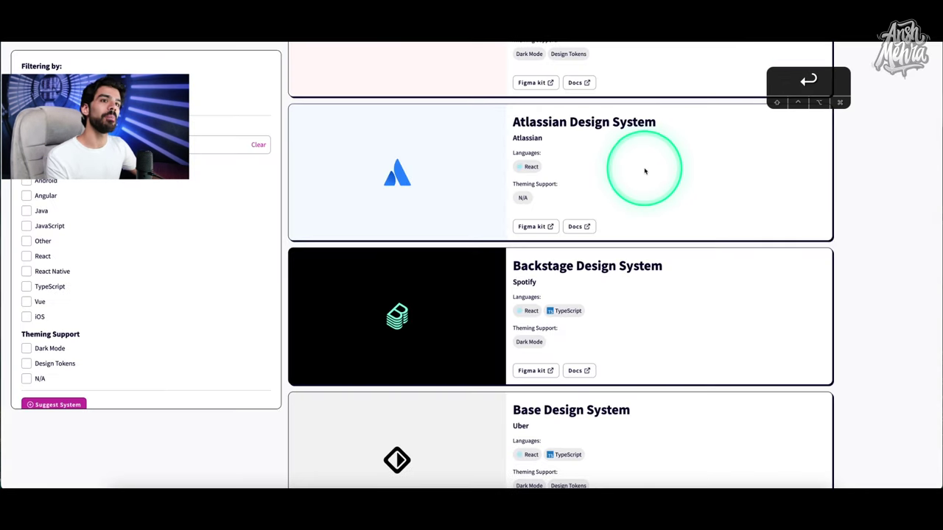
# Find Uber's Base Design System in the Design Systems for Figma collection and open its Figma kit.
pyautogui.scroll(-5, 644, 170)
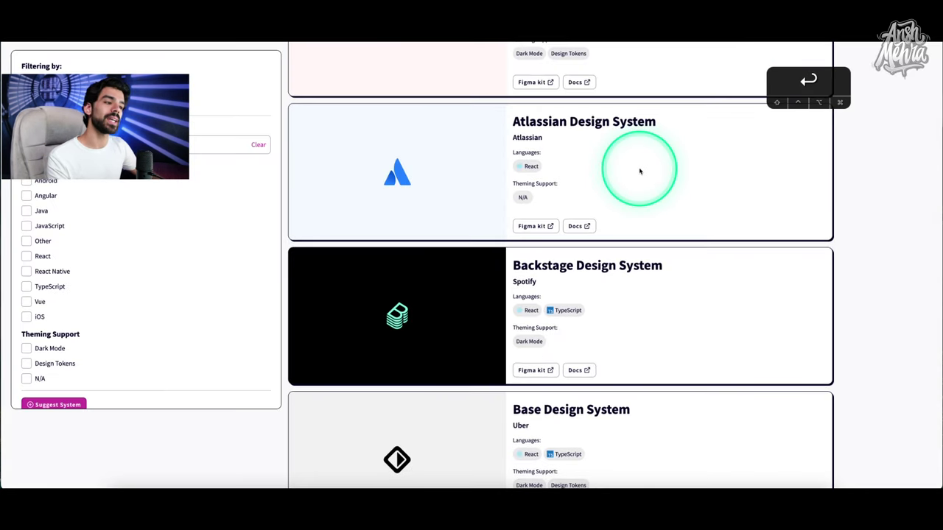
pyautogui.click(443, 189)
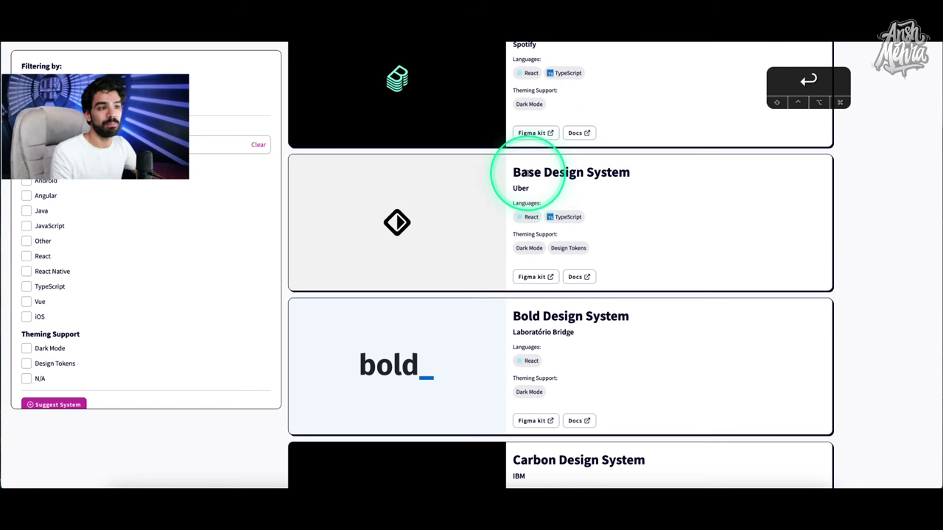
pyautogui.click(533, 277)
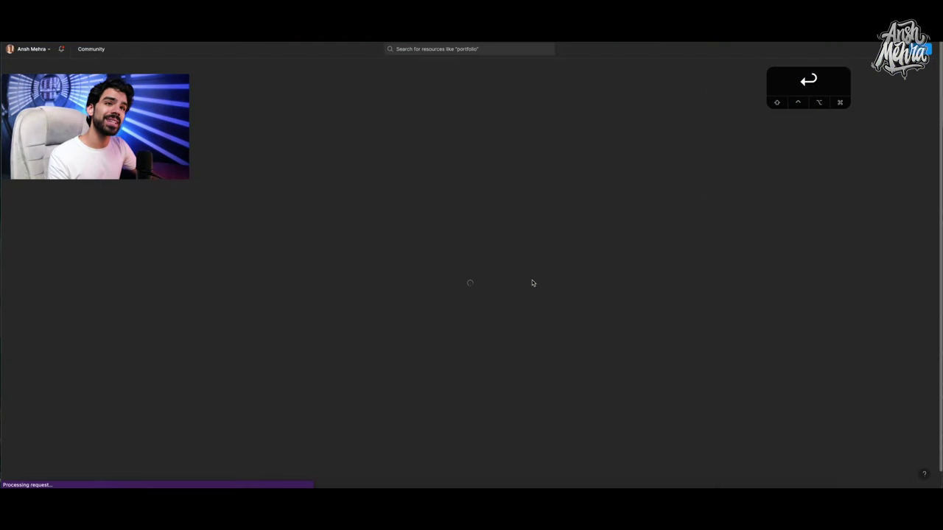
pyautogui.click(530, 283)
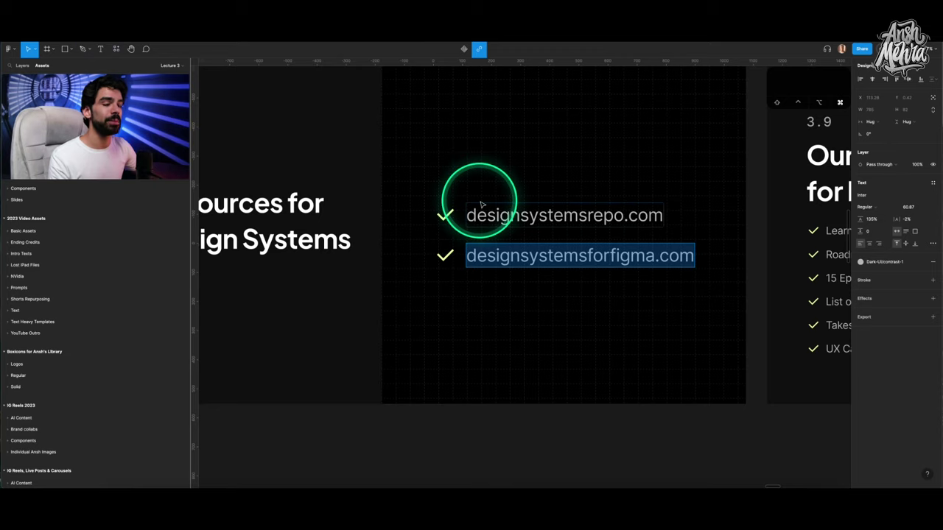
# Return to the Figma slides, leave text editing, and examine the checklist on the 3.9 Our Free Courses for Learning slide.
pyautogui.scroll(-3, 479, 185)
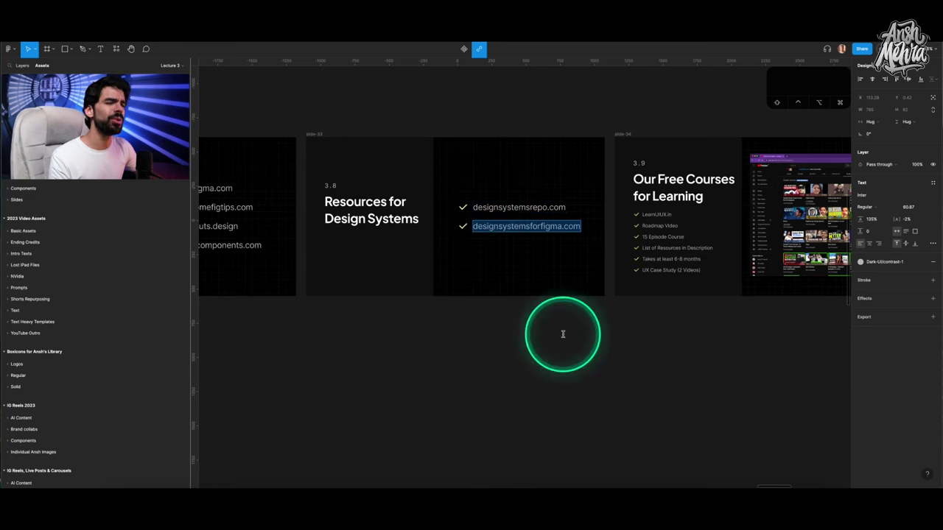
pyautogui.press('Escape')
pyautogui.hscroll(5, 610, 262)
pyautogui.hscroll(3, 635, 203)
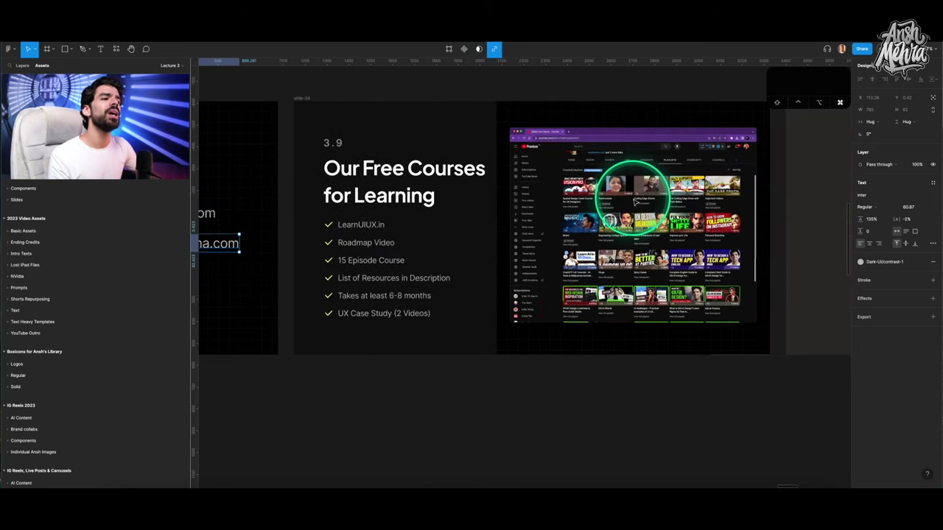
pyautogui.scroll(3, 635, 203)
pyautogui.hscroll(1, 488, 164)
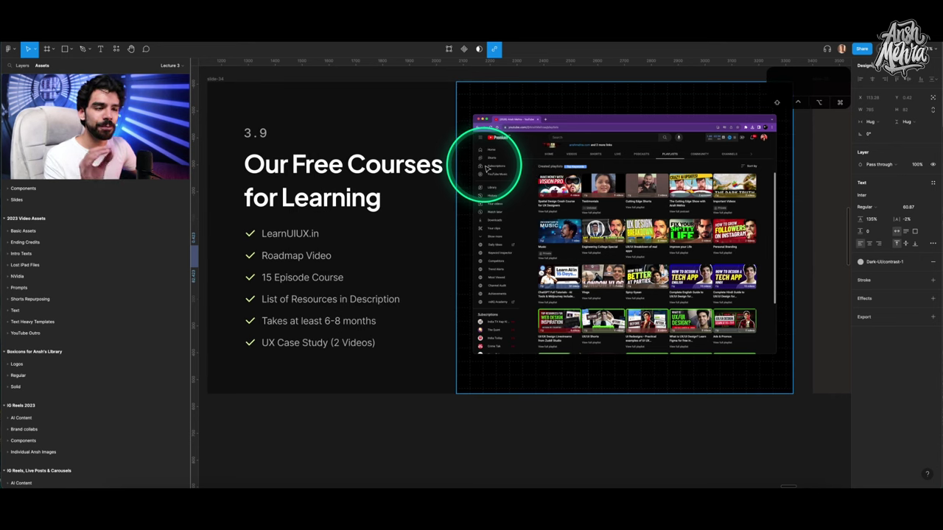
pyautogui.scroll(3, 263, 237)
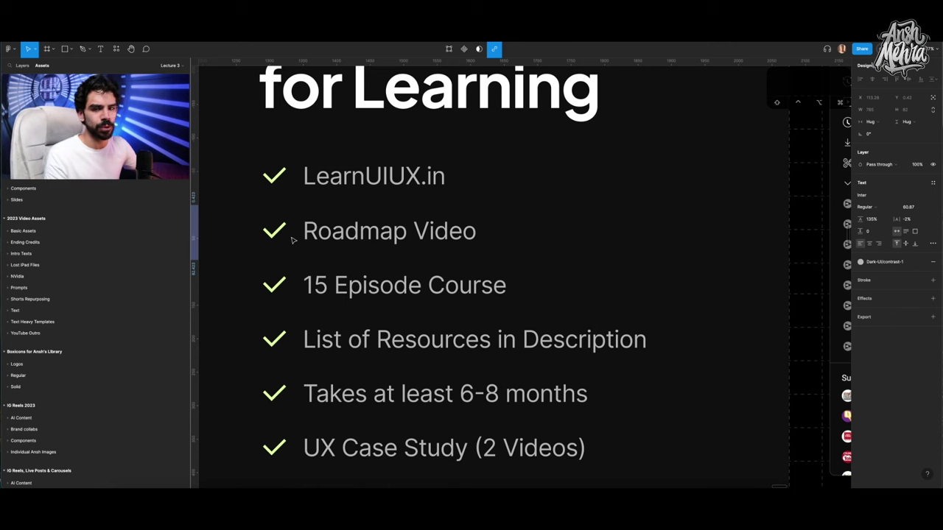
# Point out the "List of Resources in Description" and "Takes at least 6-8 months" checklist items by selecting each in turn.
pyautogui.scroll(-1, 324, 221)
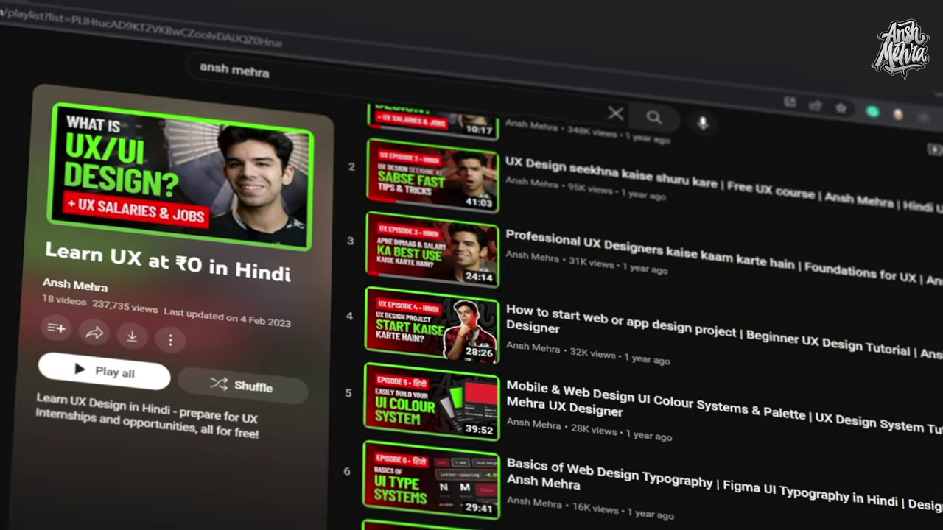
pyautogui.scroll(-2, 648, 316)
pyautogui.click(404, 285)
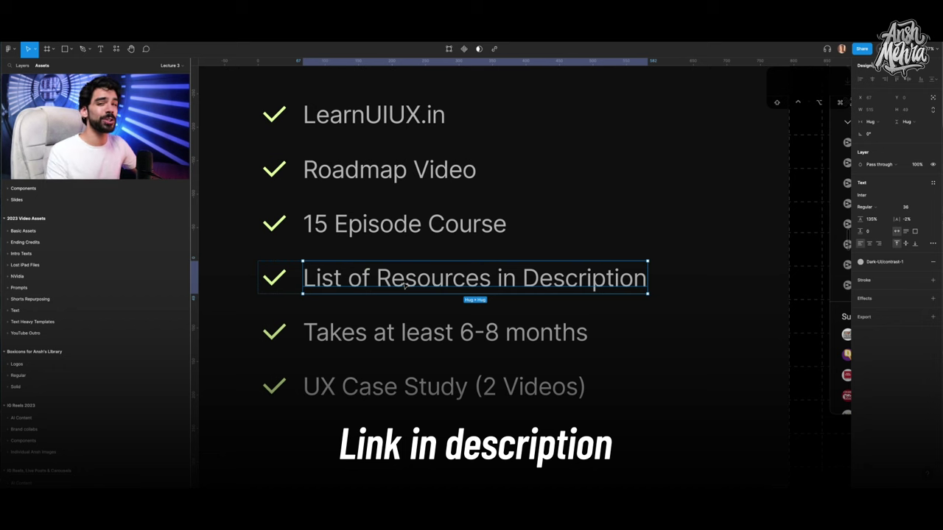
pyautogui.click(404, 286)
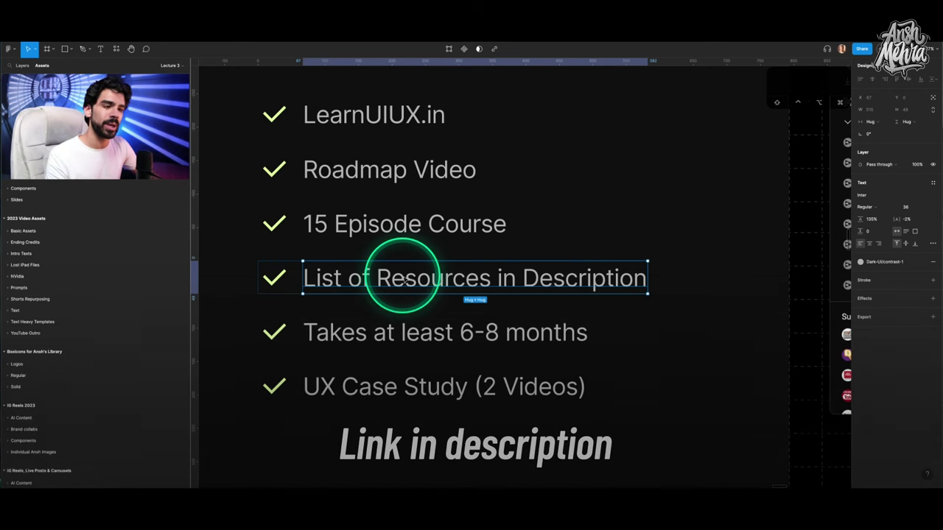
pyautogui.scroll(-1, 404, 286)
pyautogui.click(407, 307)
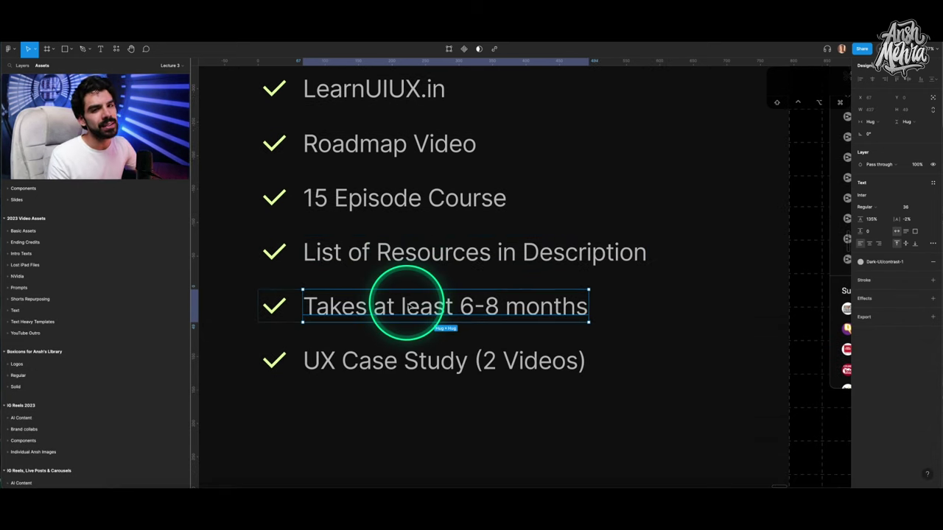